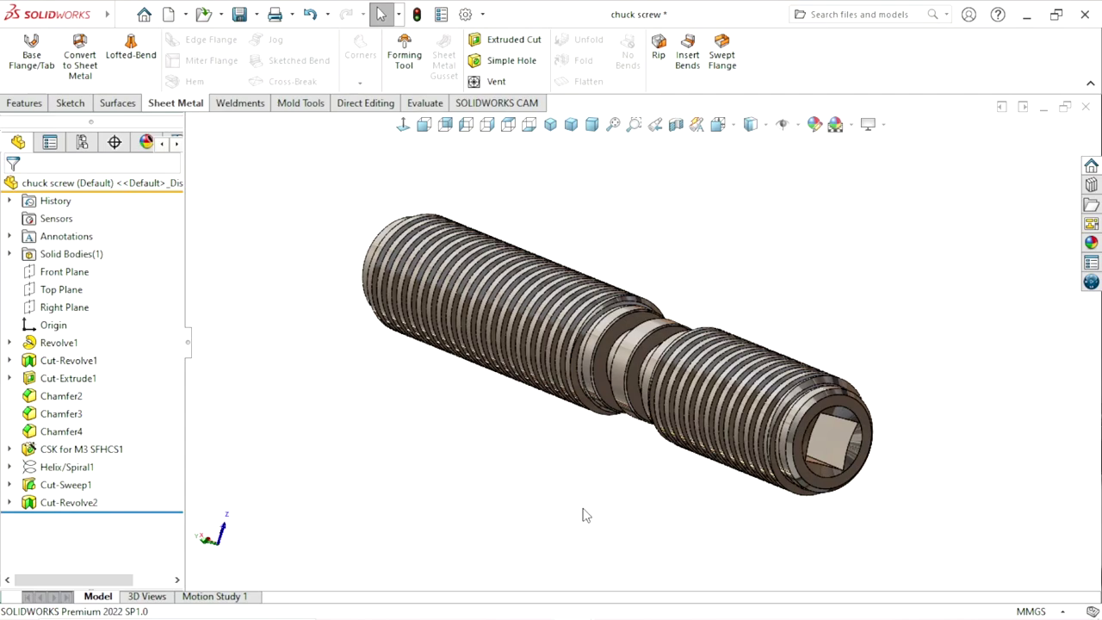
- Orbit and zoom around the finished chuck screw to inspect its threads and square socket end
middle_drag(640, 528, 603, 337)
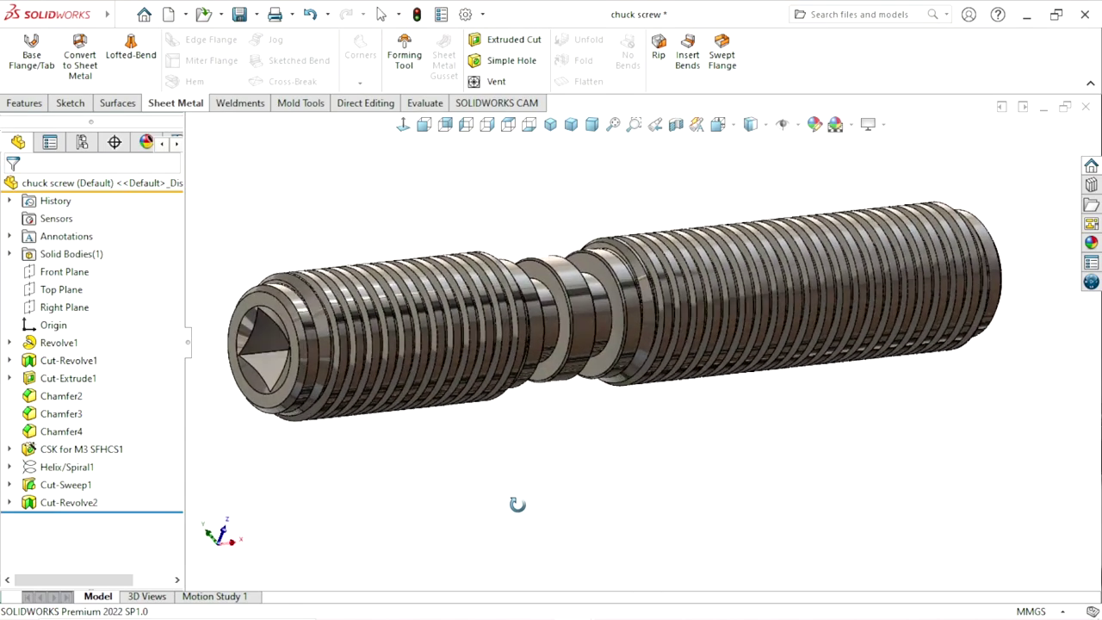
mouse_move(689, 470)
middle_down()
mouse_move(664, 509)
mouse_move(643, 460)
mouse_move(647, 470)
middle_up()
scroll(663, 298, down, 2)
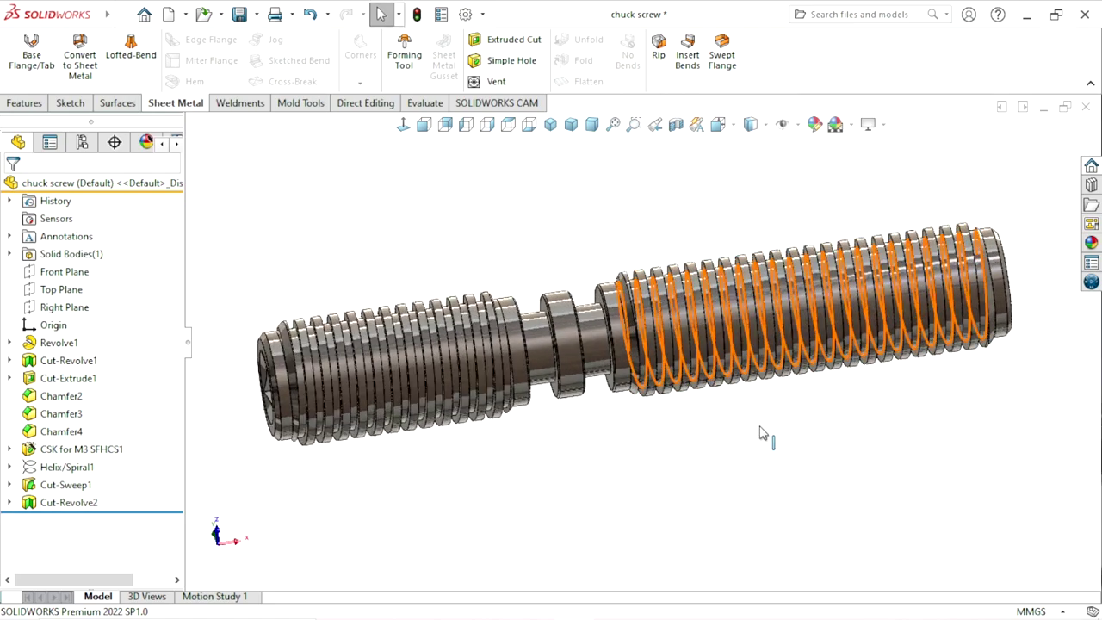
middle_drag(746, 475, 687, 512)
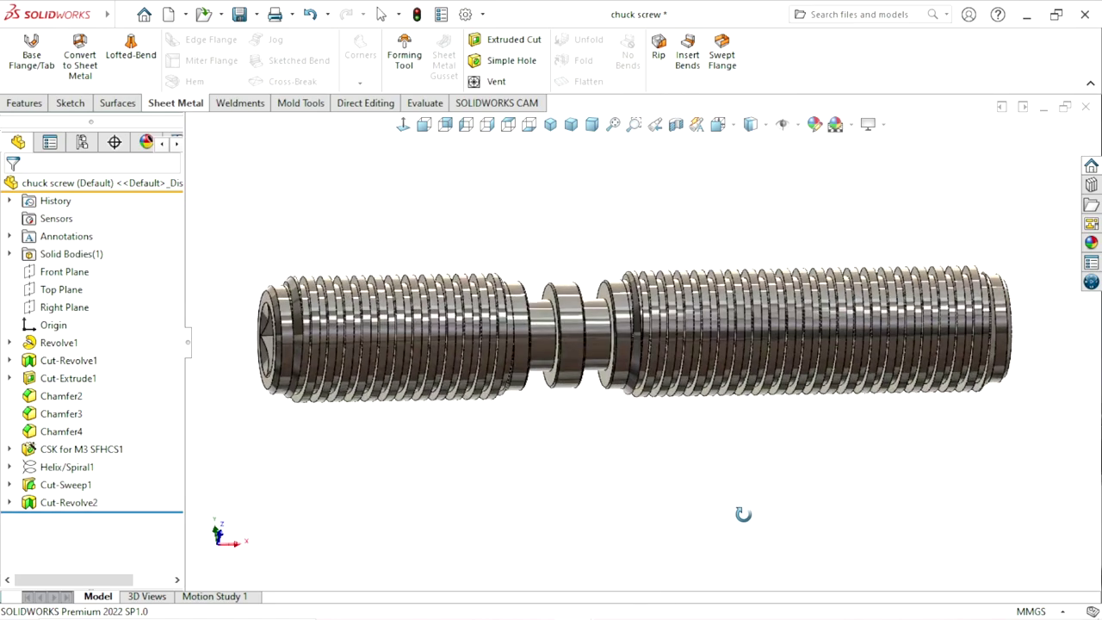
scroll(654, 479, up, 3)
scroll(719, 442, down, 3)
mouse_move(718, 443)
middle_down()
mouse_move(655, 468)
mouse_move(723, 496)
mouse_move(718, 524)
middle_up()
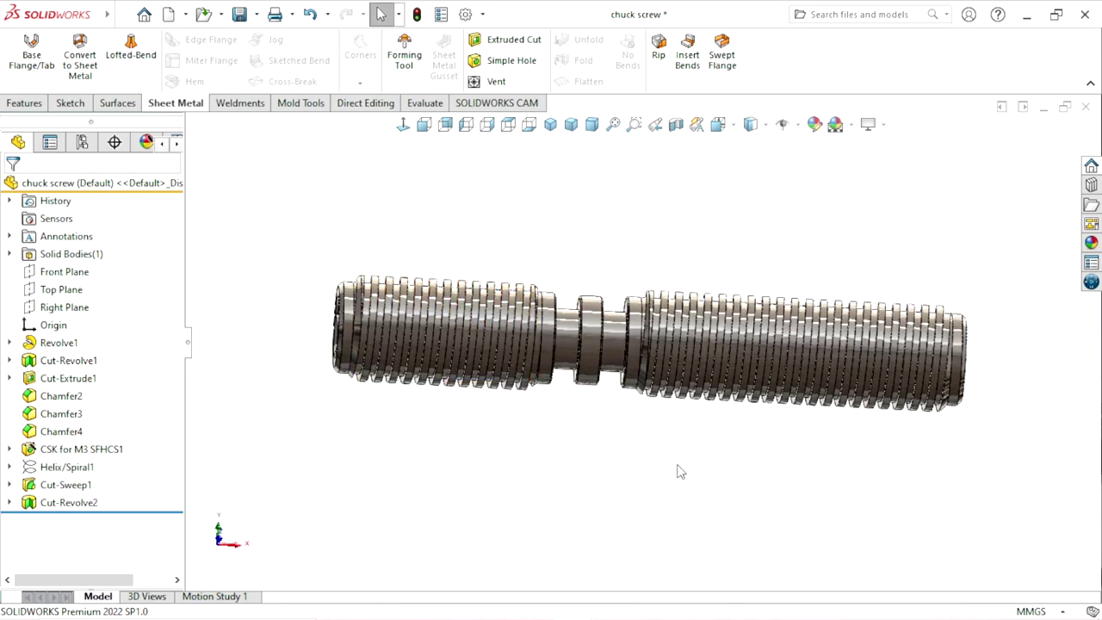
middle_drag(496, 455, 515, 530)
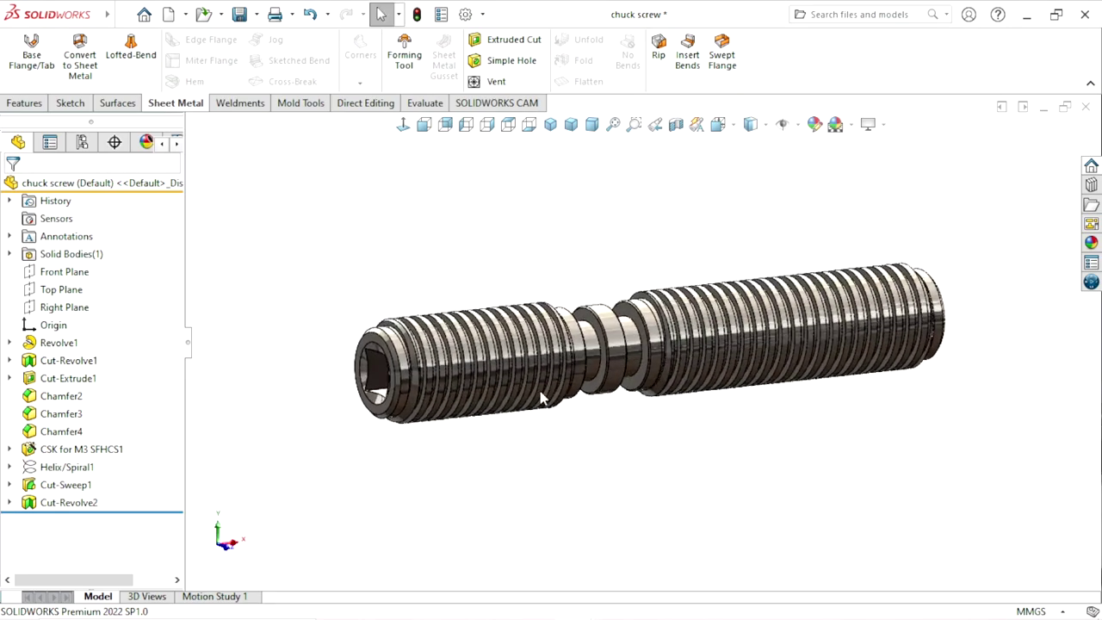
mouse_move(729, 452)
middle_down()
mouse_move(733, 507)
mouse_move(721, 511)
middle_up()
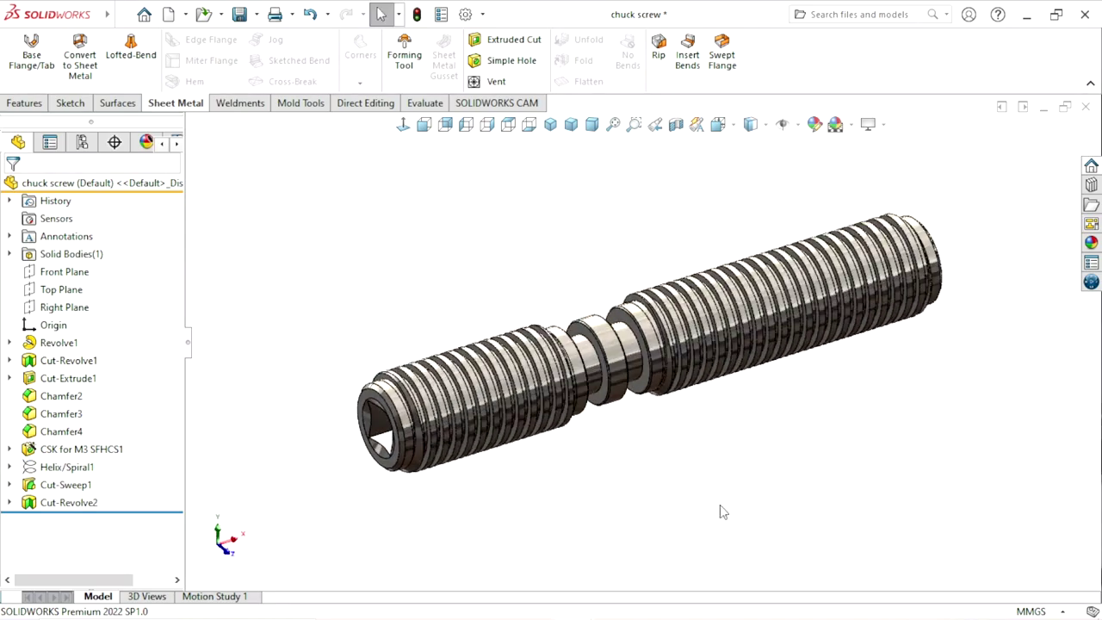
mouse_move(836, 443)
middle_down()
mouse_move(748, 423)
mouse_move(753, 462)
middle_up()
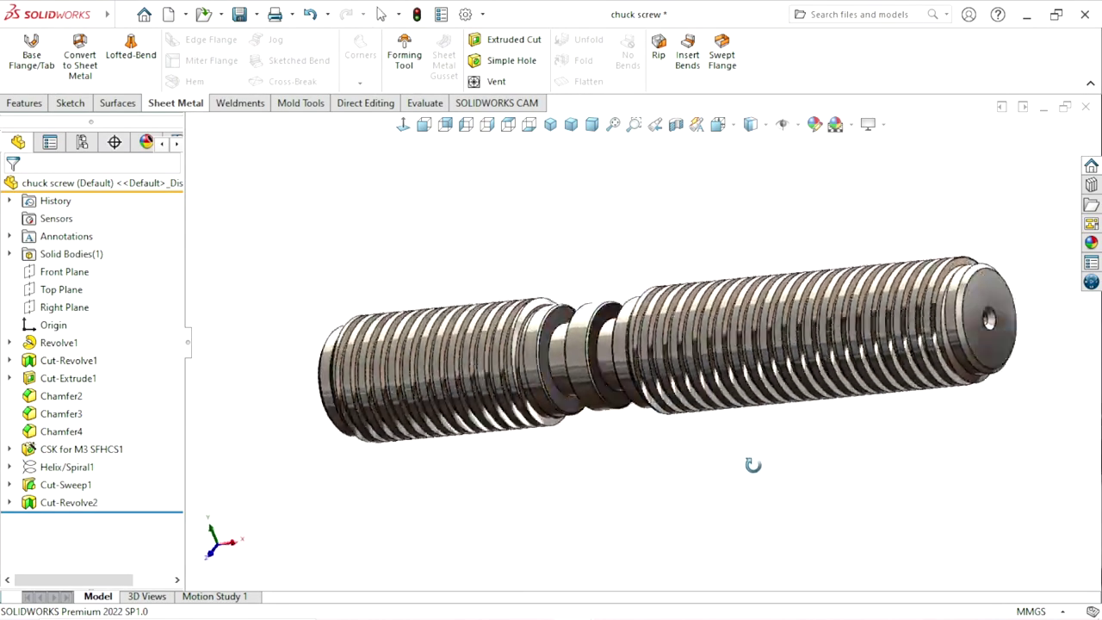
mouse_move(353, 400)
middle_down()
mouse_move(620, 462)
mouse_move(338, 405)
middle_up()
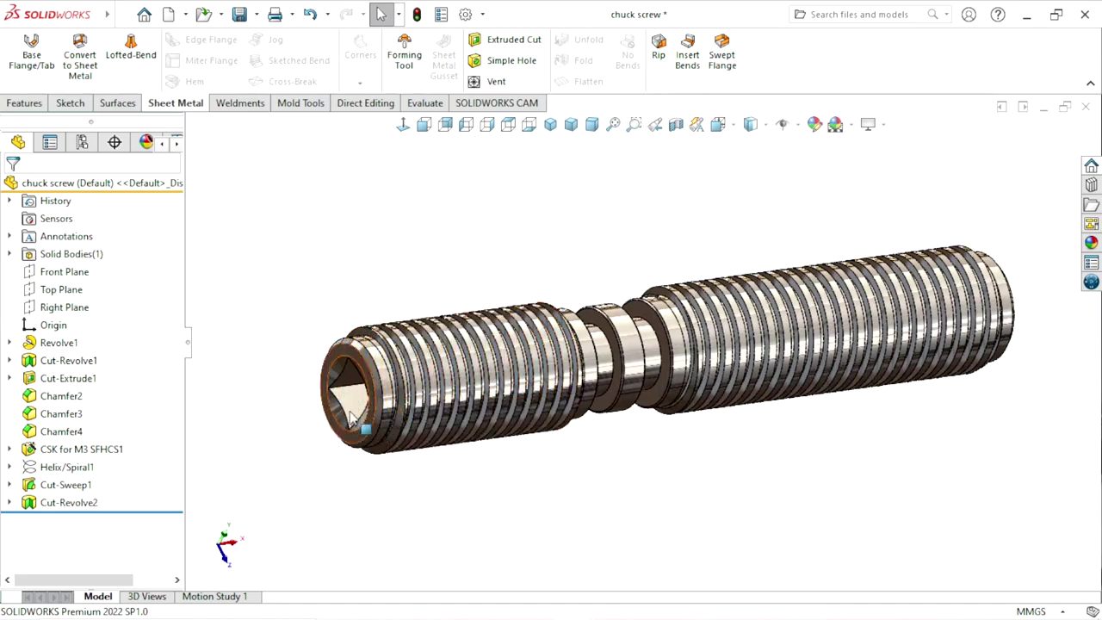
mouse_move(617, 465)
middle_down()
mouse_move(714, 522)
mouse_move(681, 465)
mouse_move(726, 349)
middle_up()
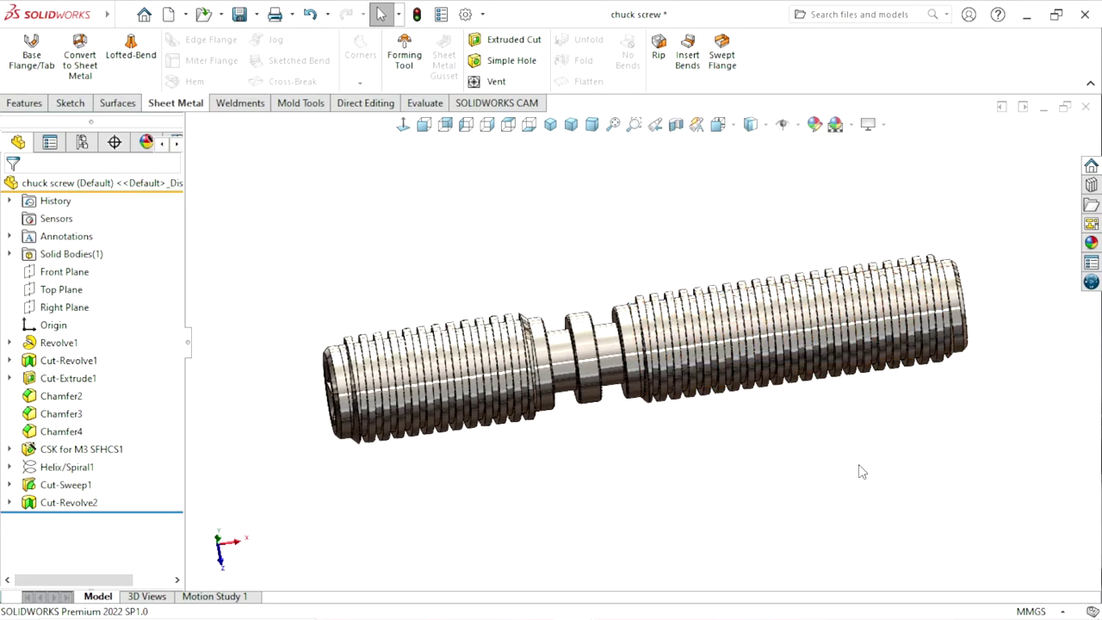
mouse_move(861, 471)
middle_down()
mouse_move(792, 483)
mouse_move(838, 483)
mouse_move(663, 406)
mouse_move(685, 396)
mouse_move(896, 480)
mouse_move(874, 527)
mouse_move(778, 514)
mouse_move(725, 336)
mouse_move(689, 497)
mouse_move(749, 387)
mouse_move(788, 480)
mouse_move(689, 514)
middle_up()
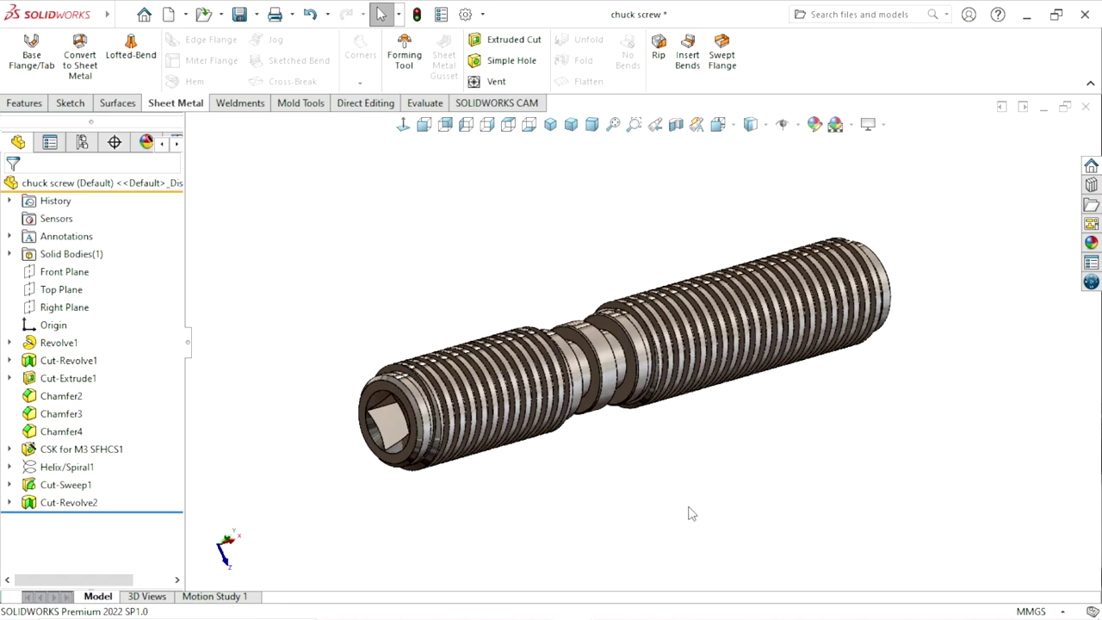
mouse_move(803, 464)
middle_down()
mouse_move(787, 416)
mouse_move(801, 426)
mouse_move(694, 485)
middle_up()
scroll(680, 413, up, 3)
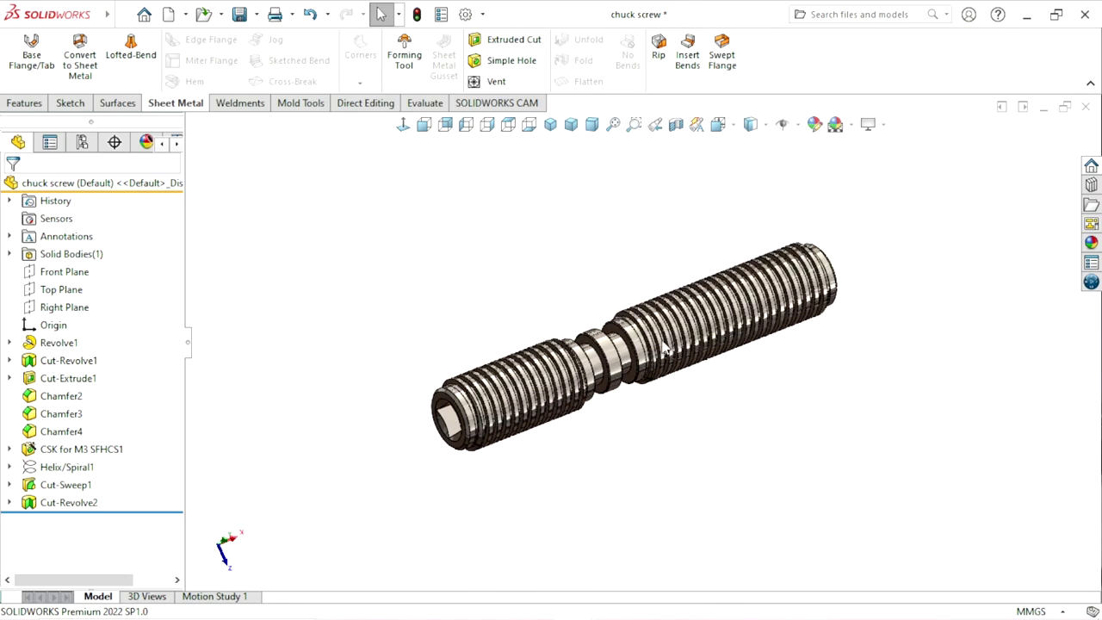
scroll(680, 361, down, 2)
mouse_move(812, 443)
middle_down()
mouse_move(770, 388)
mouse_move(786, 471)
mouse_move(741, 423)
mouse_move(795, 387)
mouse_move(800, 332)
middle_up()
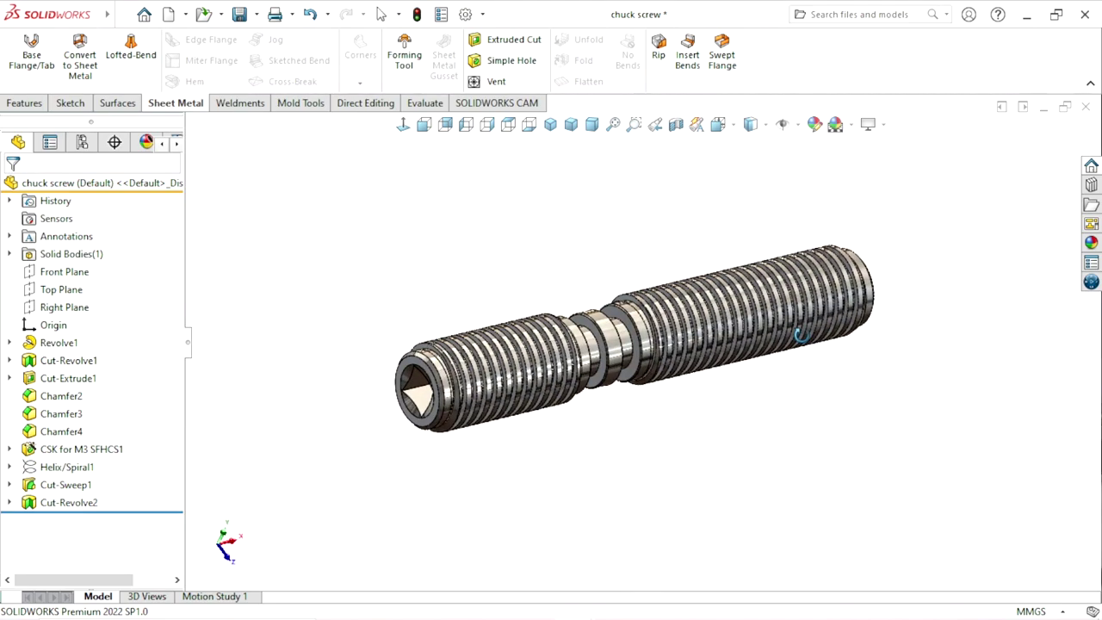
scroll(728, 371, up, 3)
scroll(728, 371, down, 2)
scroll(676, 406, down, 2)
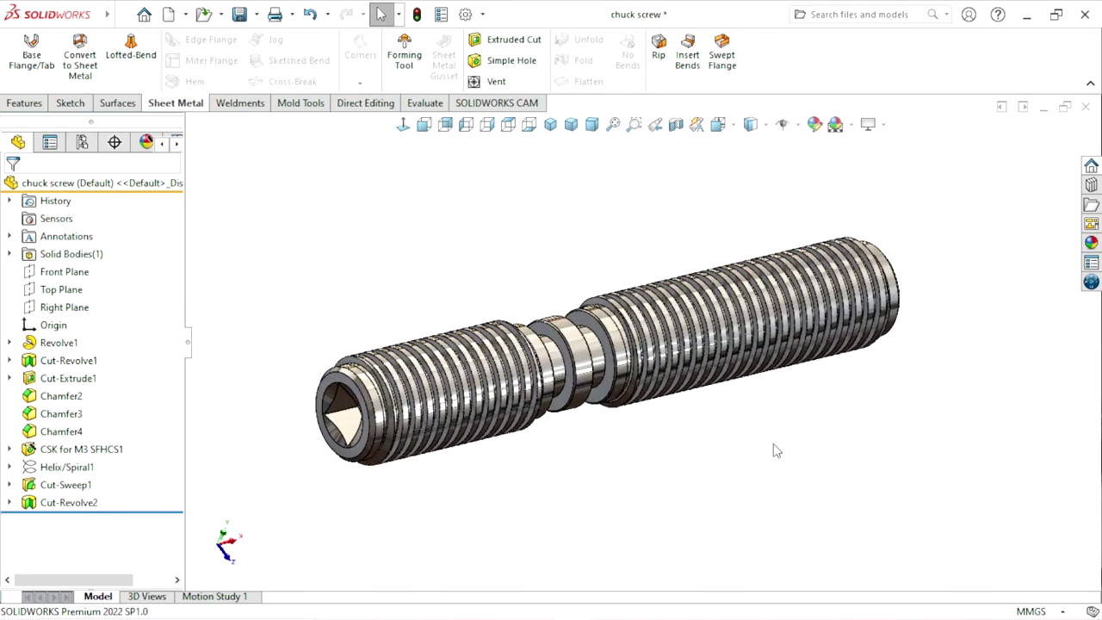
middle_drag(778, 449, 773, 444)
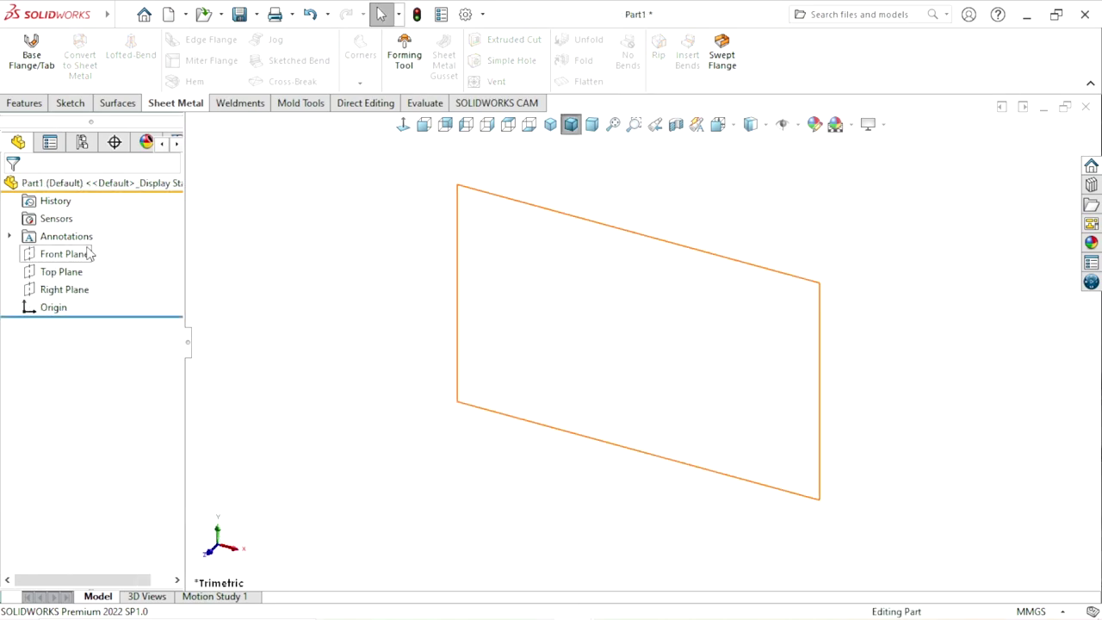
- Start a Front Plane sketch and draw a horizontal midpoint centreline through the origin
click(89, 254)
click(100, 227)
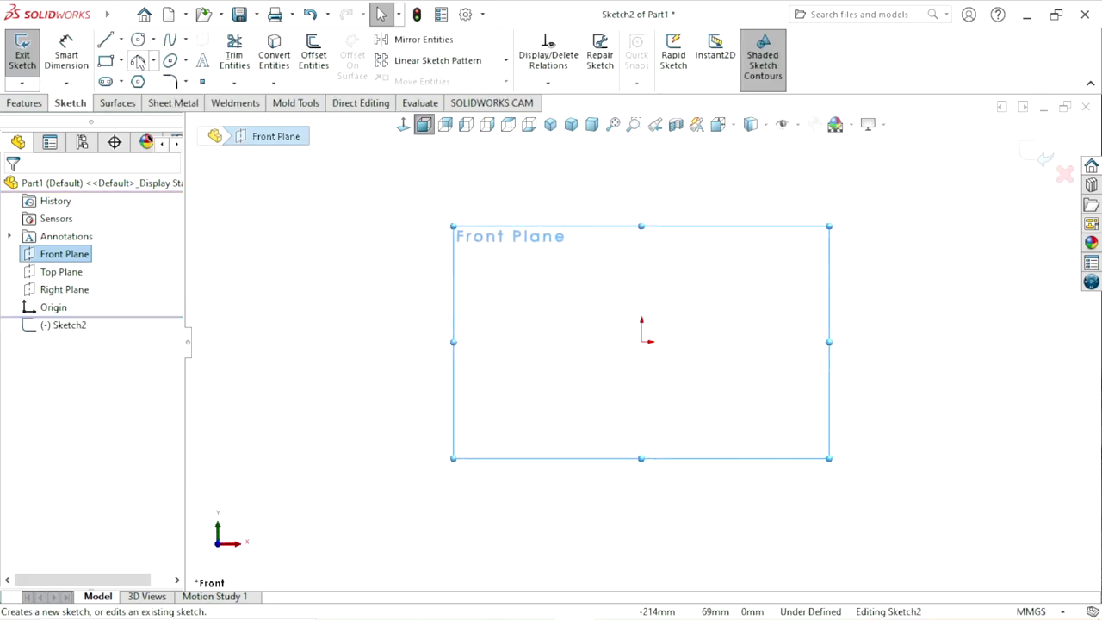
click(122, 41)
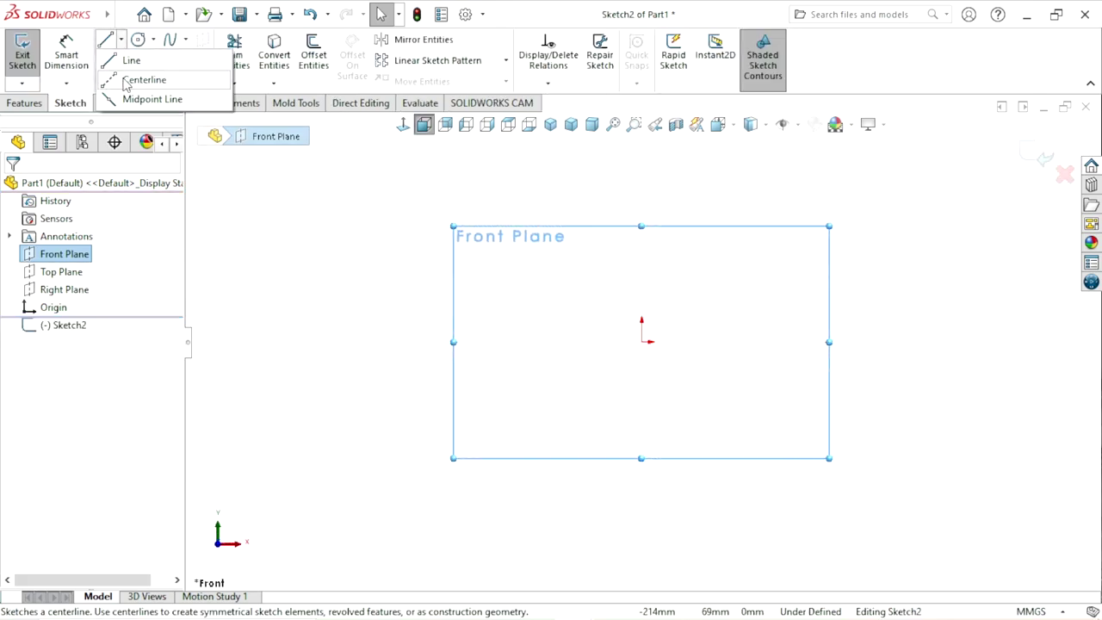
click(143, 77)
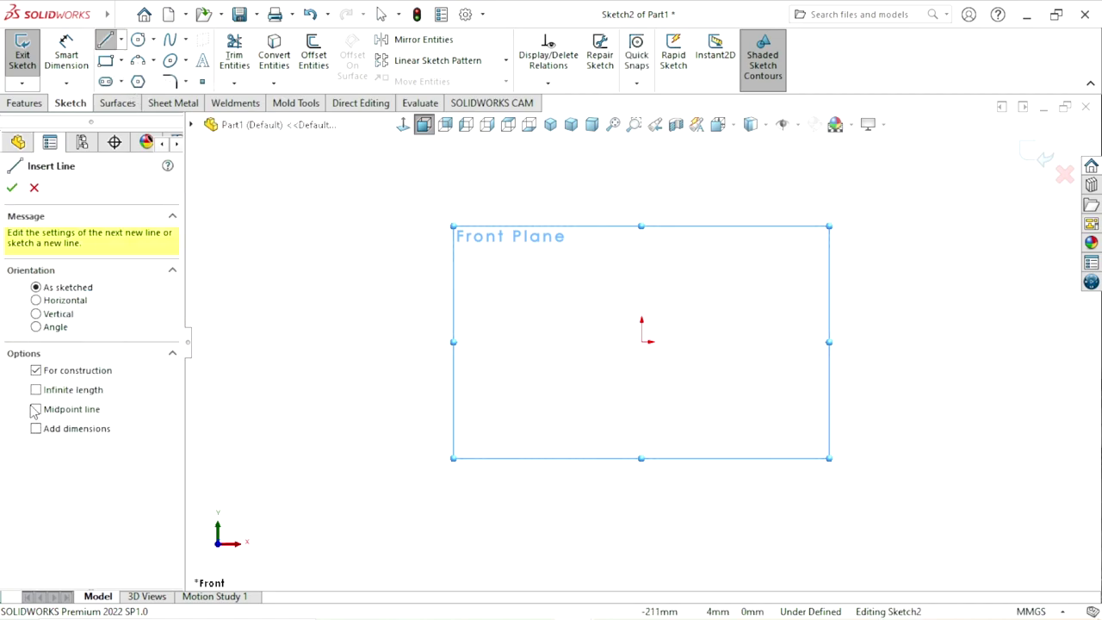
click(35, 410)
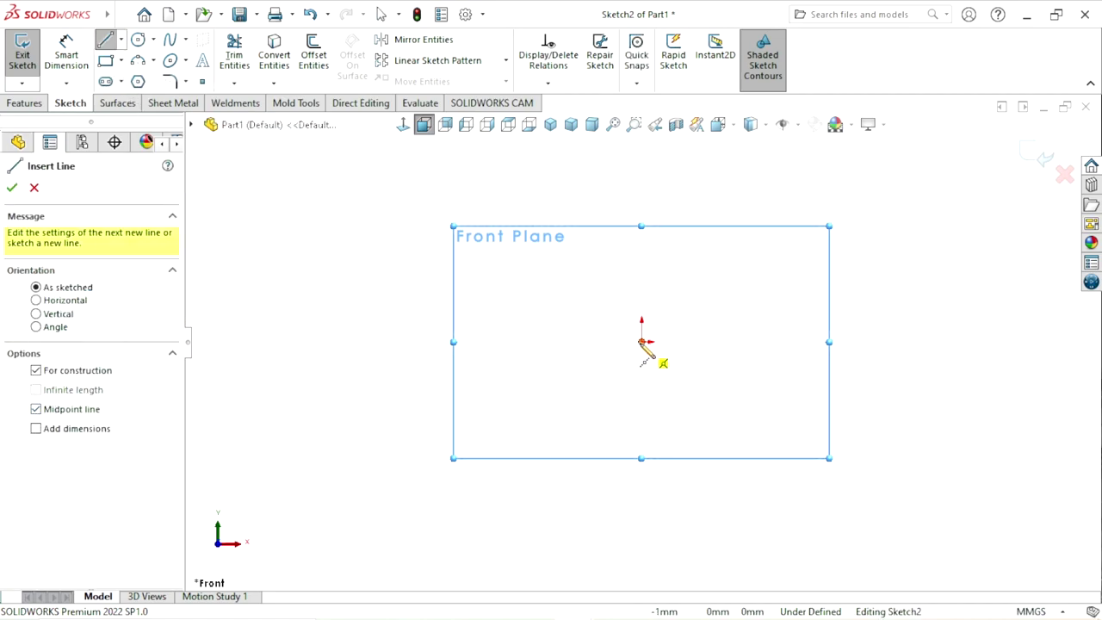
drag(643, 344, 897, 342)
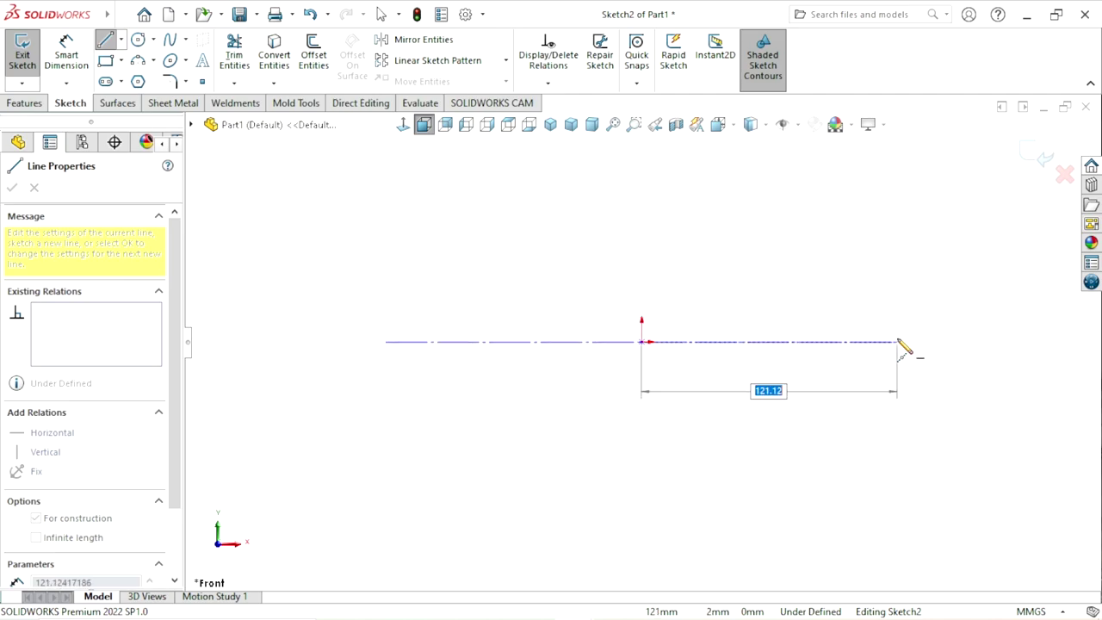
key(Return)
right_click(794, 303)
click(827, 315)
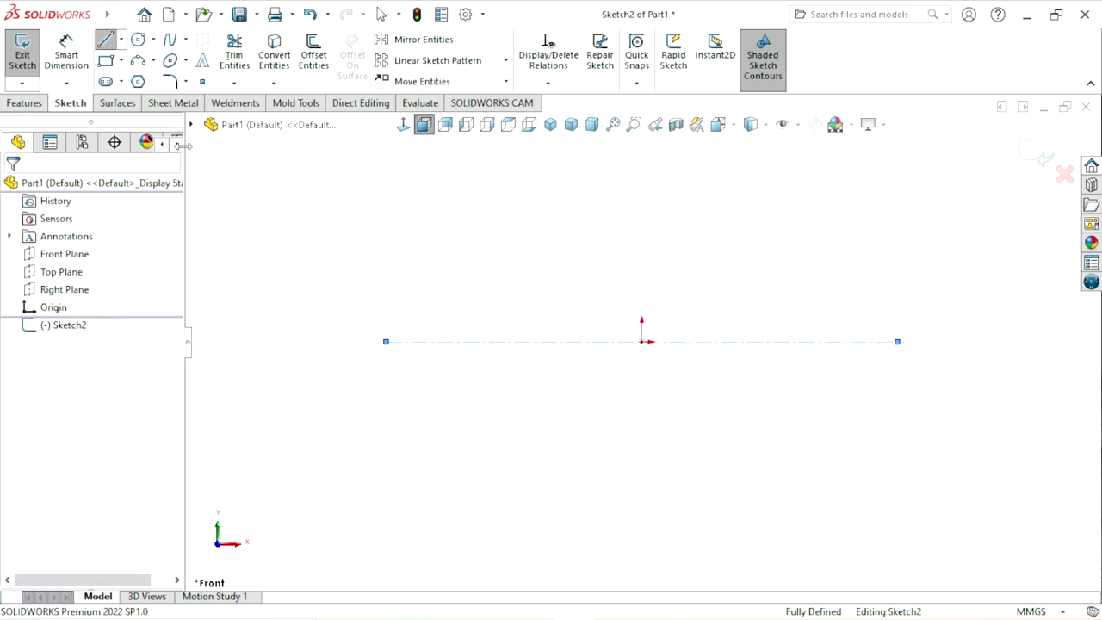
- Dimension the centreline length to 220
key(d)
click(603, 345)
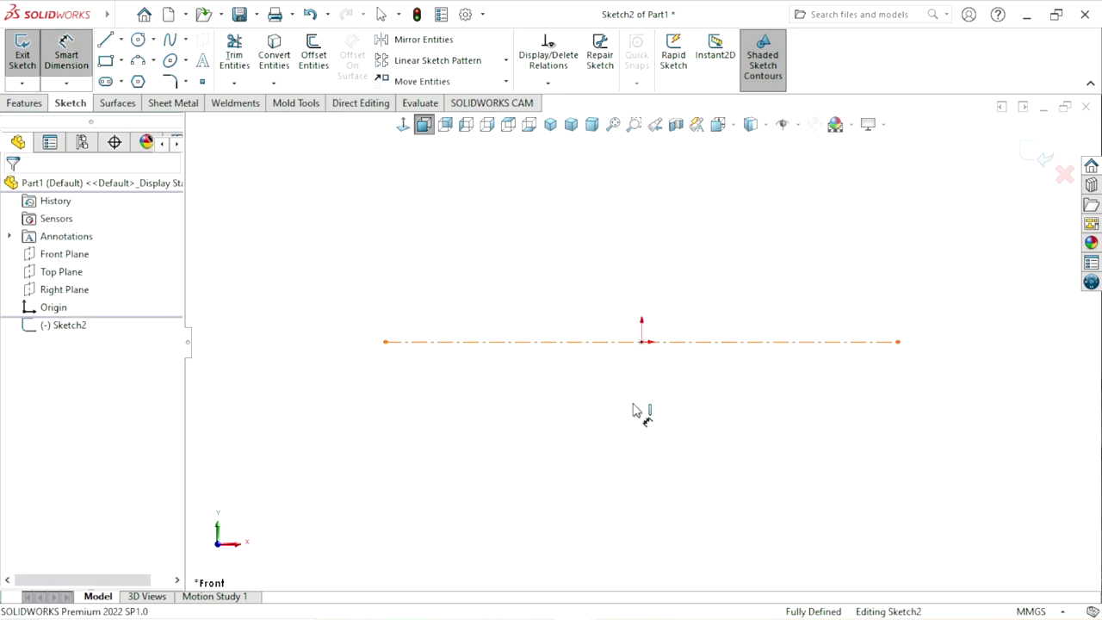
click(673, 435)
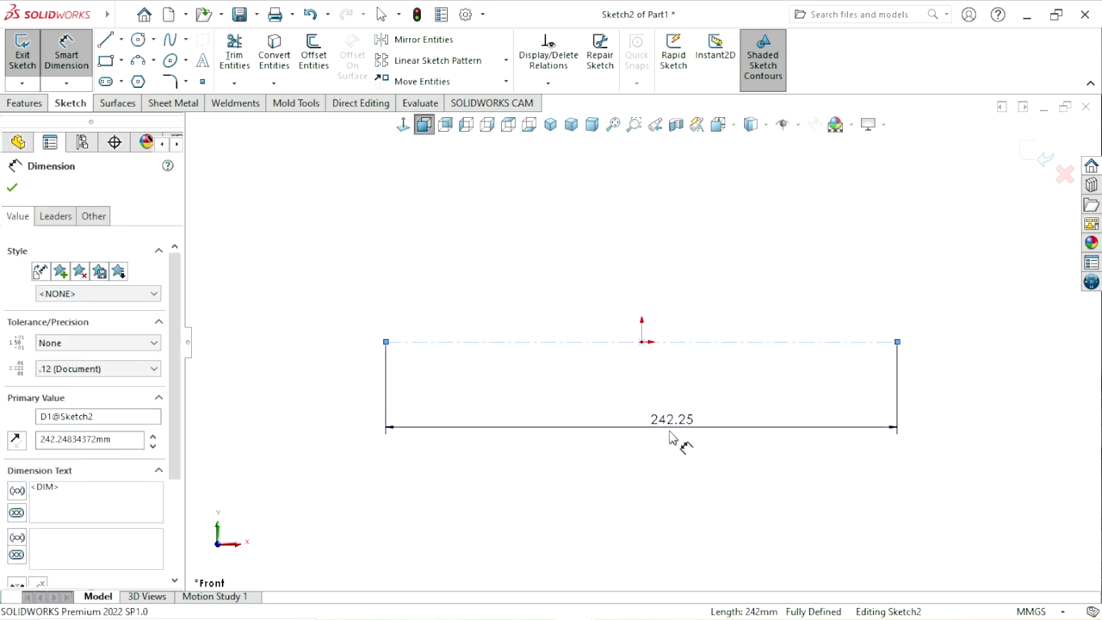
text(220)
key(Return)
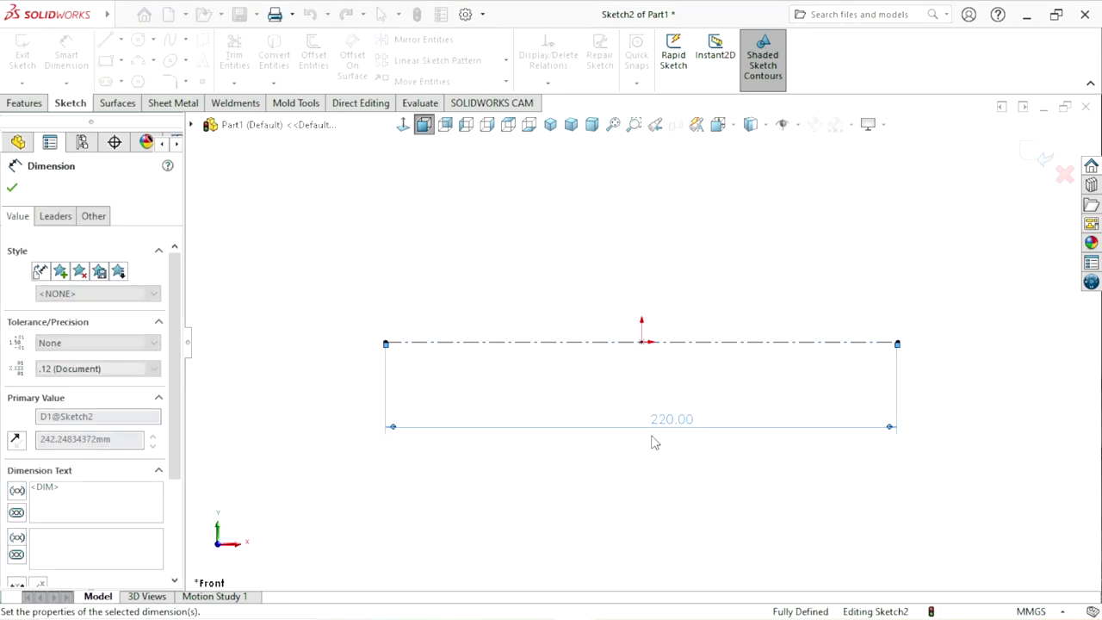
- Draw the shaft's right end face, first top edge and stepped section from the centreline's right end
click(107, 41)
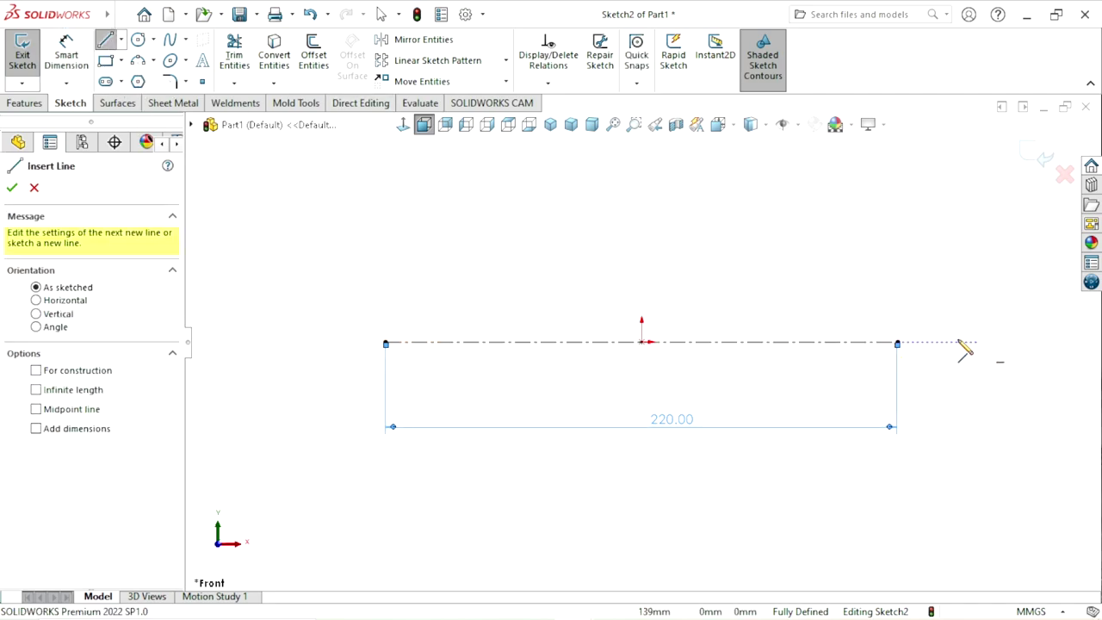
click(899, 343)
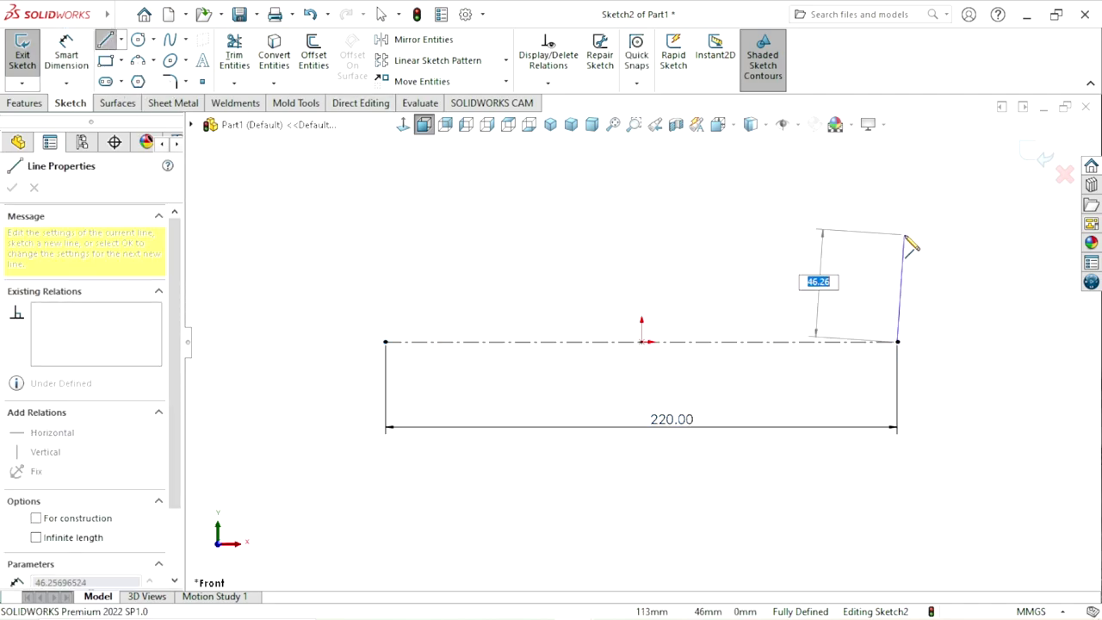
click(899, 234)
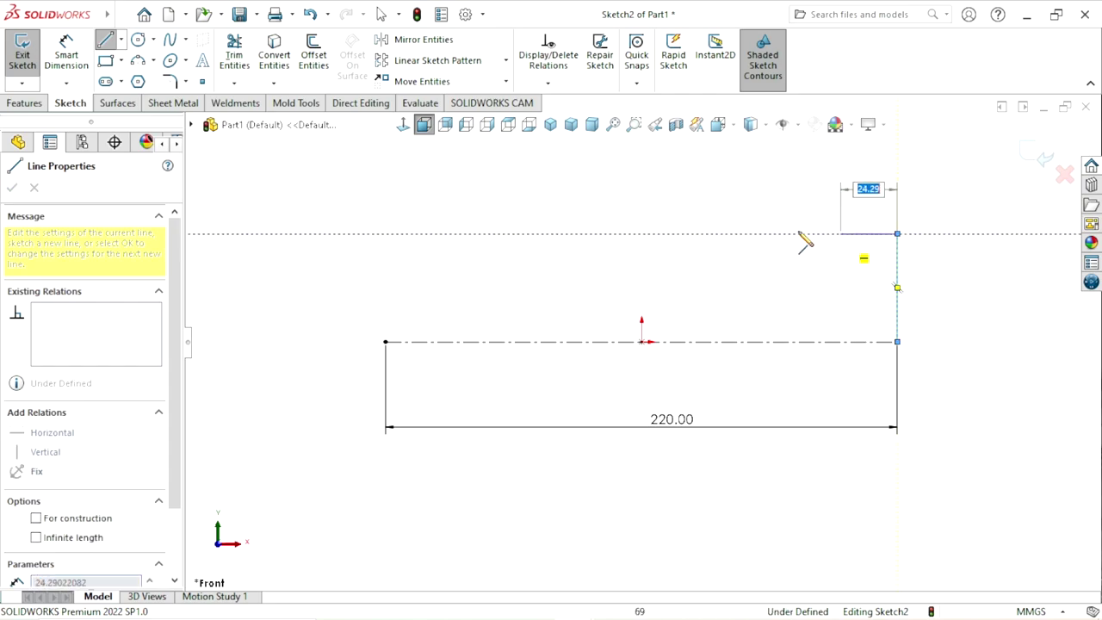
click(716, 234)
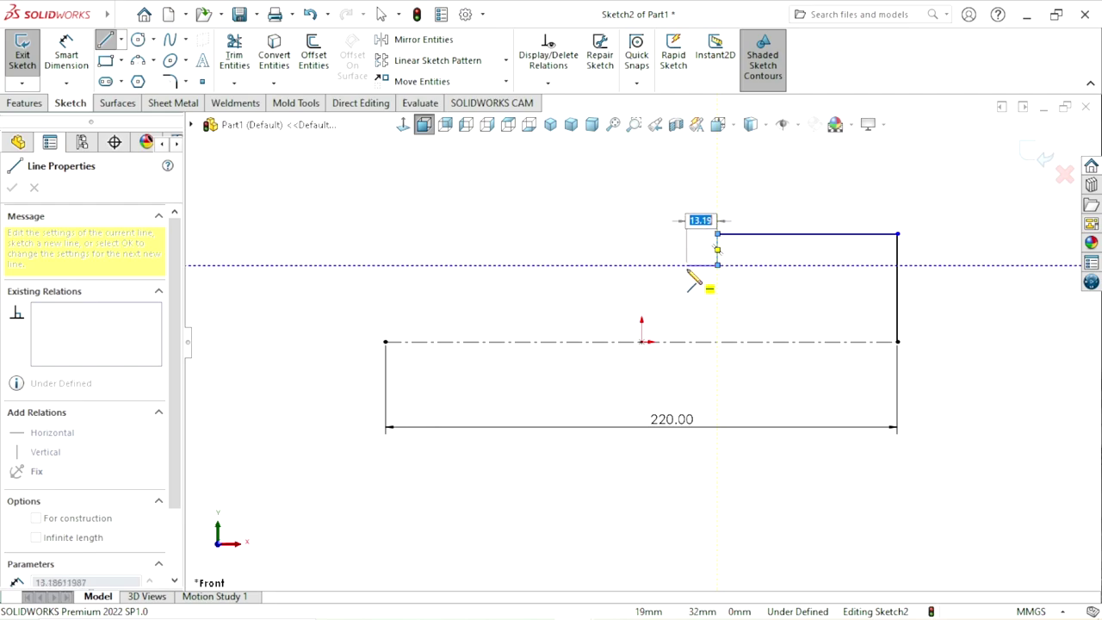
click(717, 264)
click(687, 264)
click(686, 250)
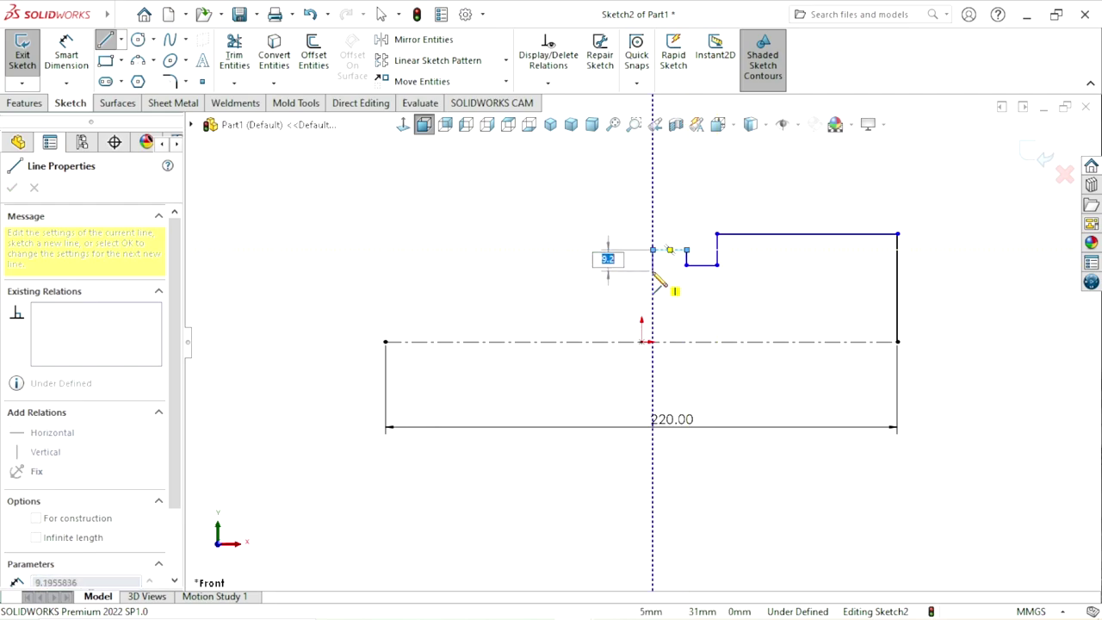
click(653, 249)
- Continue the profile through the groove and along the long top edge back to the left
click(652, 271)
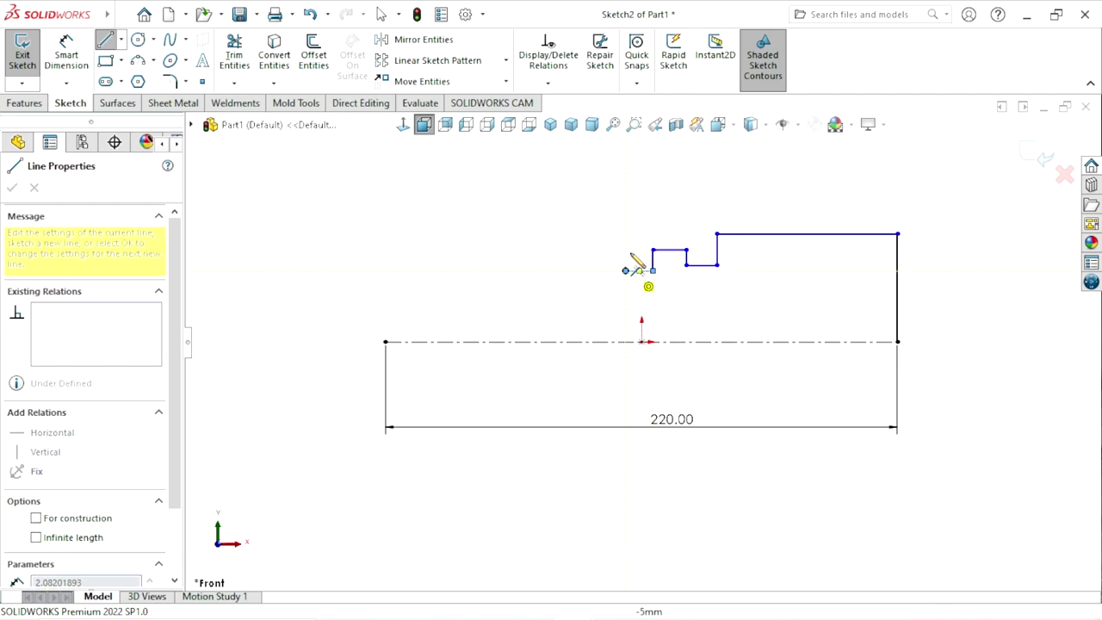
click(625, 270)
click(625, 233)
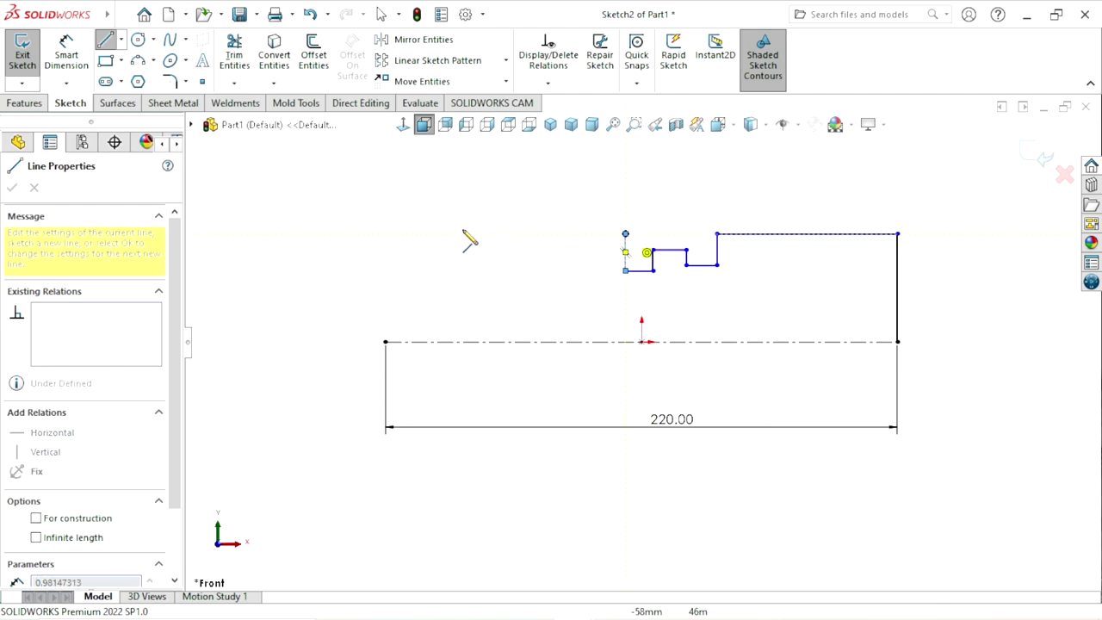
click(386, 234)
right_click(288, 336)
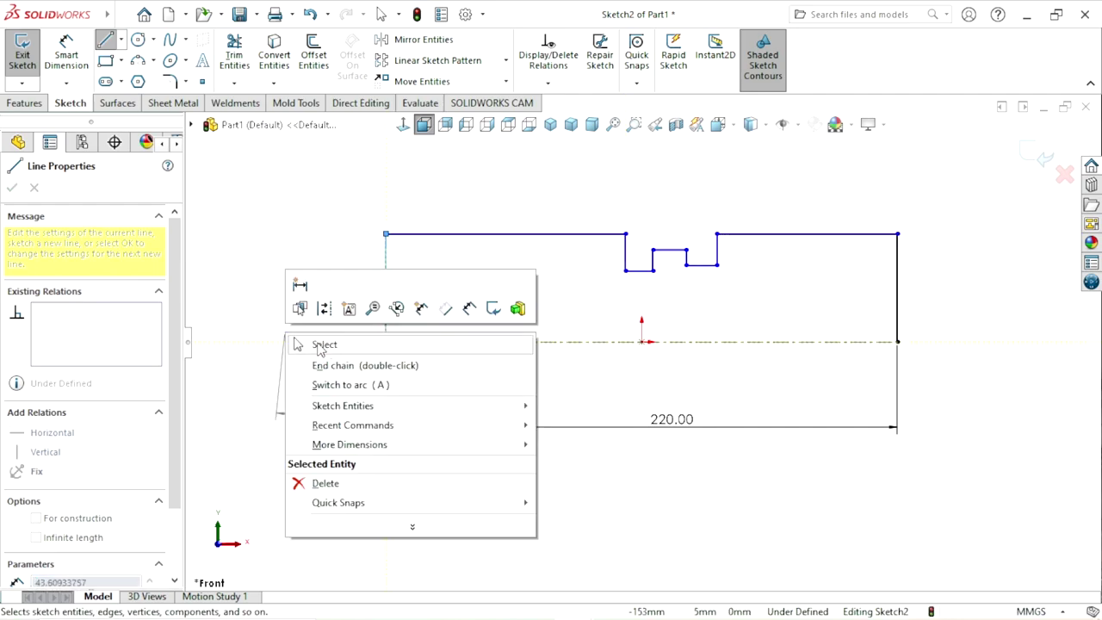
click(319, 344)
key(f)
scroll(763, 362, down, 2)
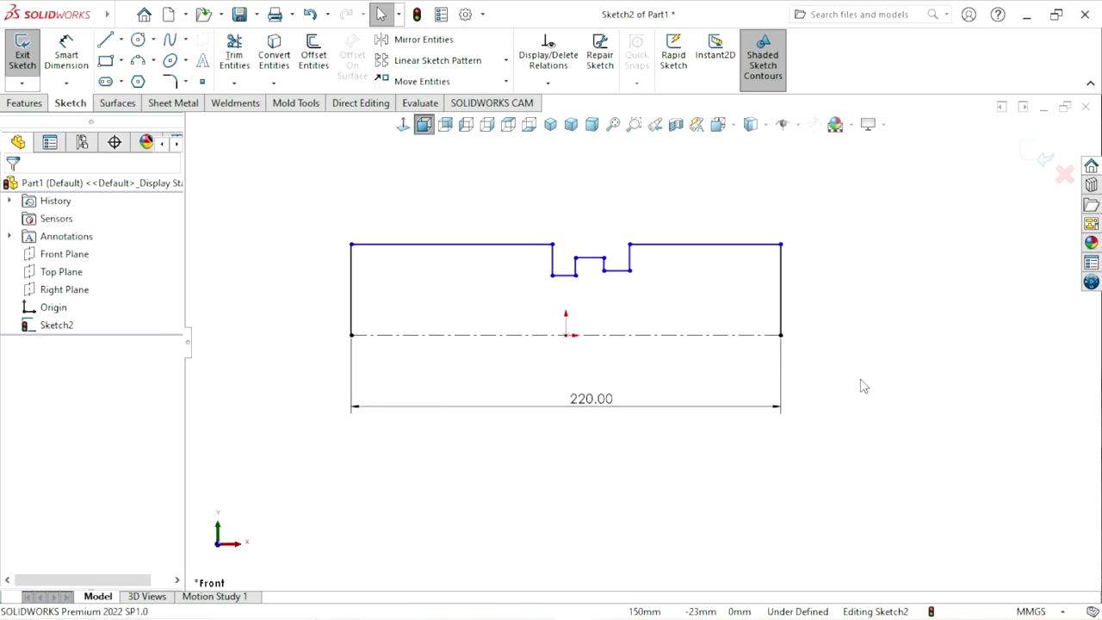
- Dimension the right top edge 37 from the centreline
click(69, 54)
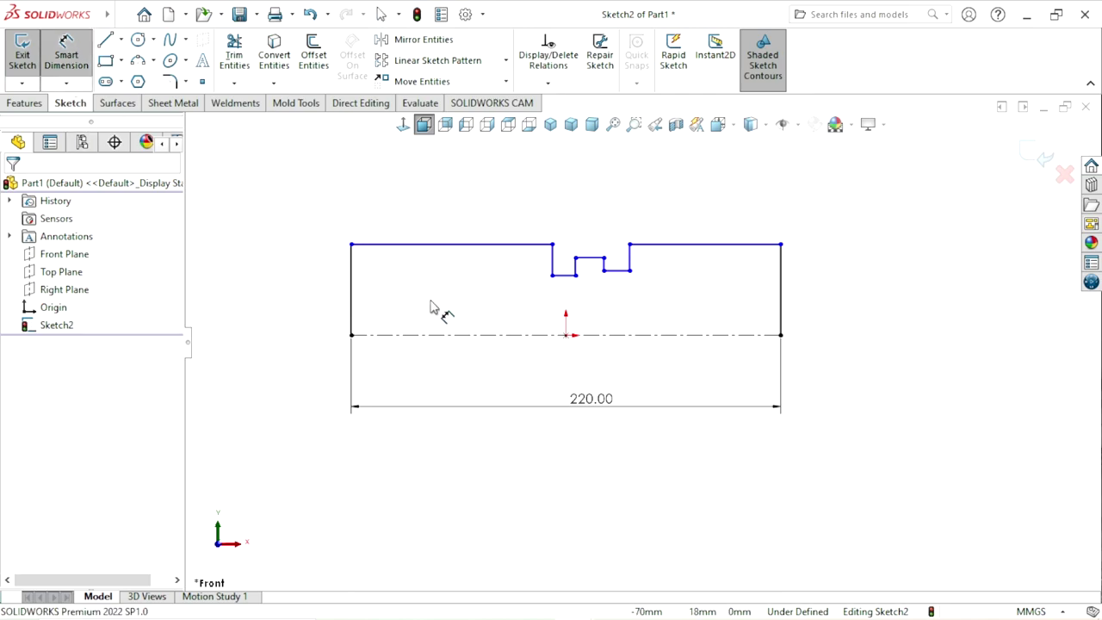
click(698, 247)
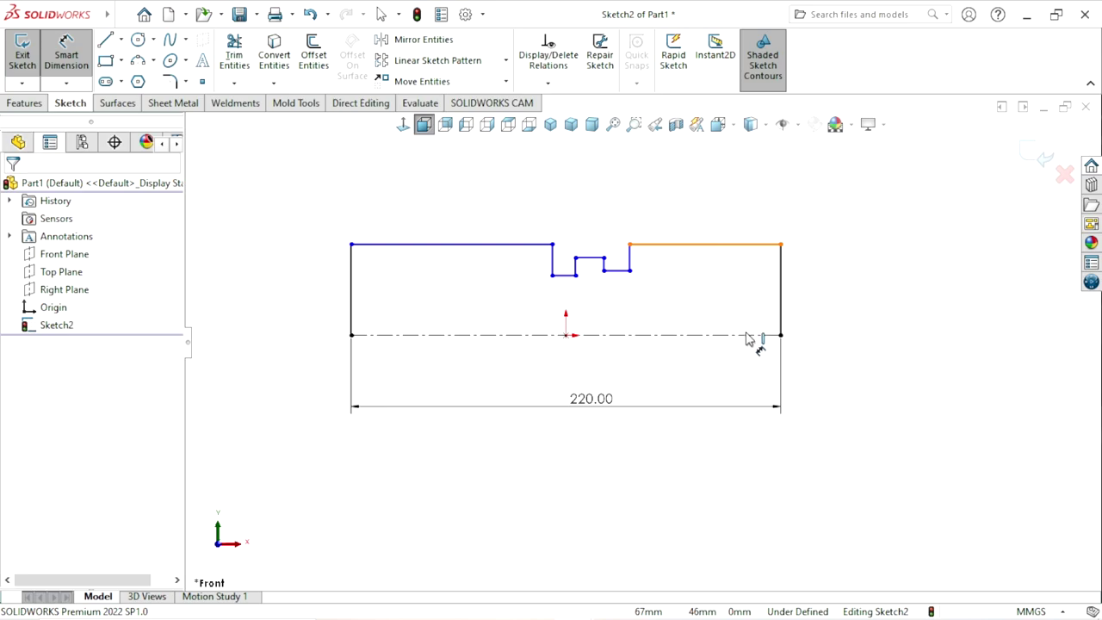
click(731, 337)
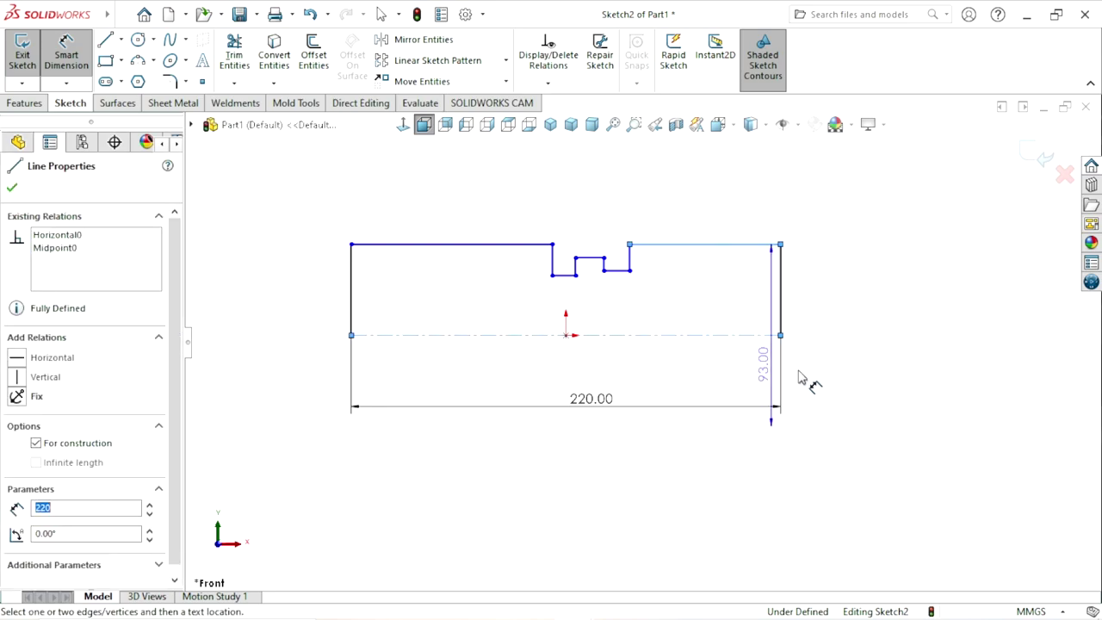
click(849, 360)
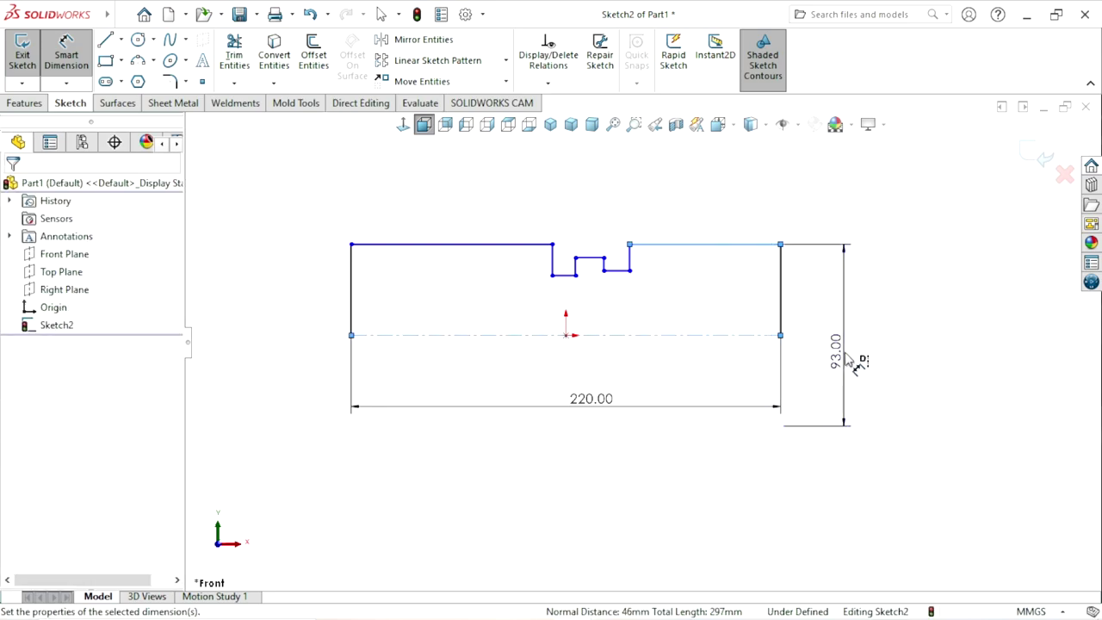
text(37)
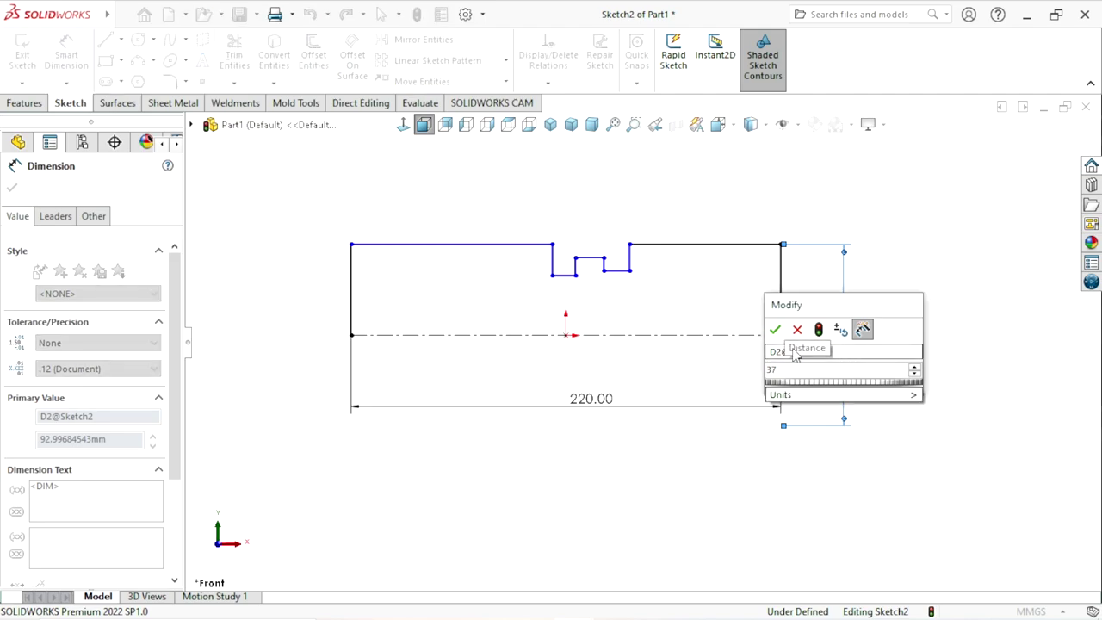
key(Return)
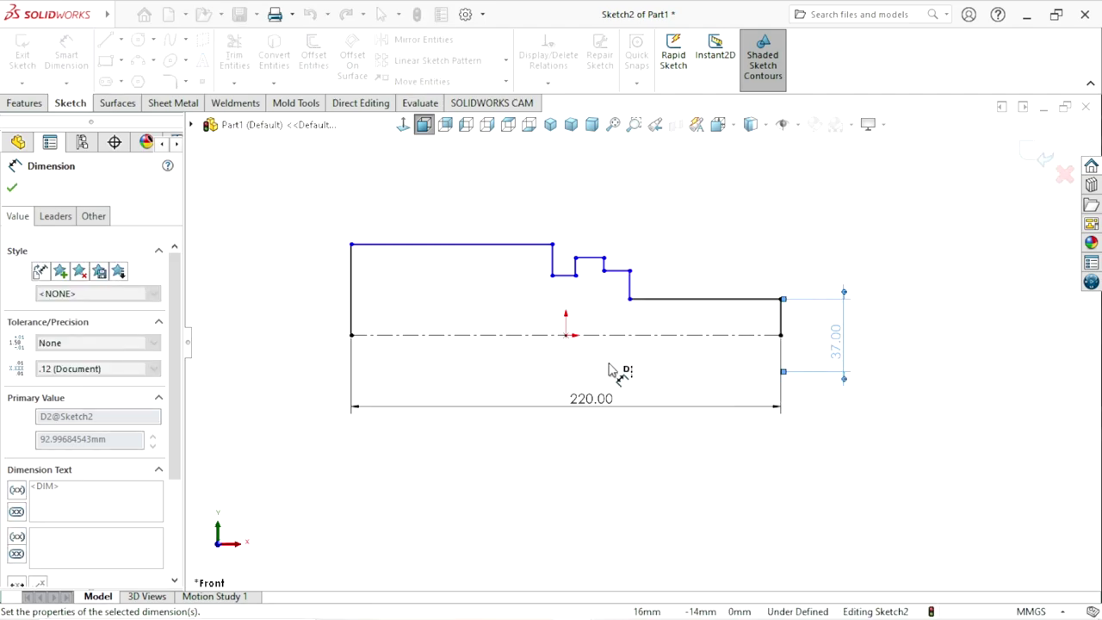
click(12, 190)
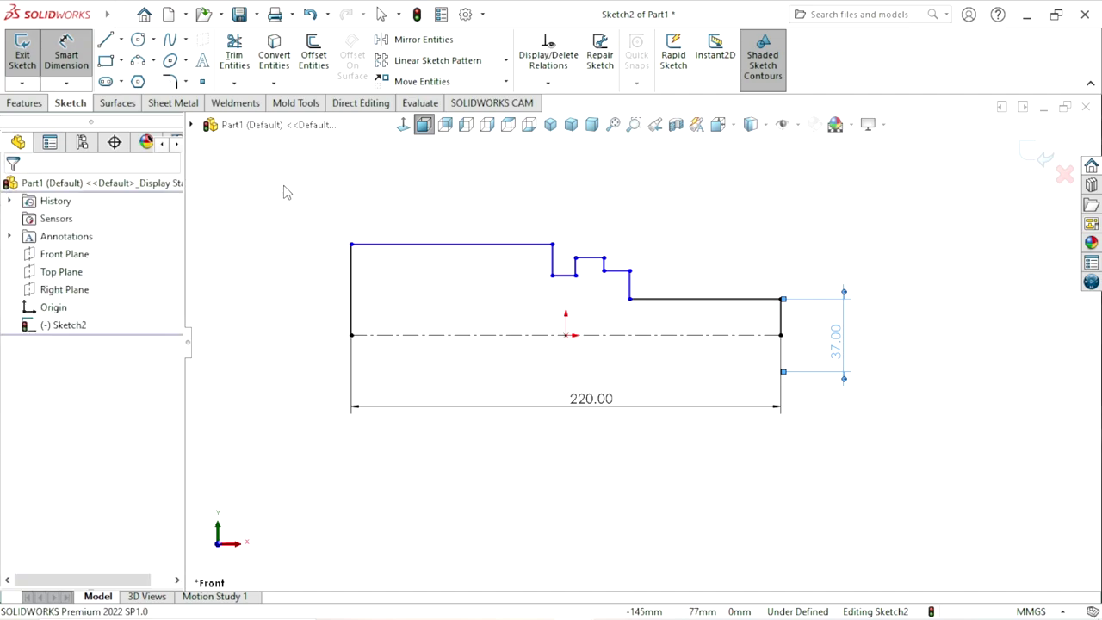
- Make the long left top edge and the right top edge collinear
click(469, 249)
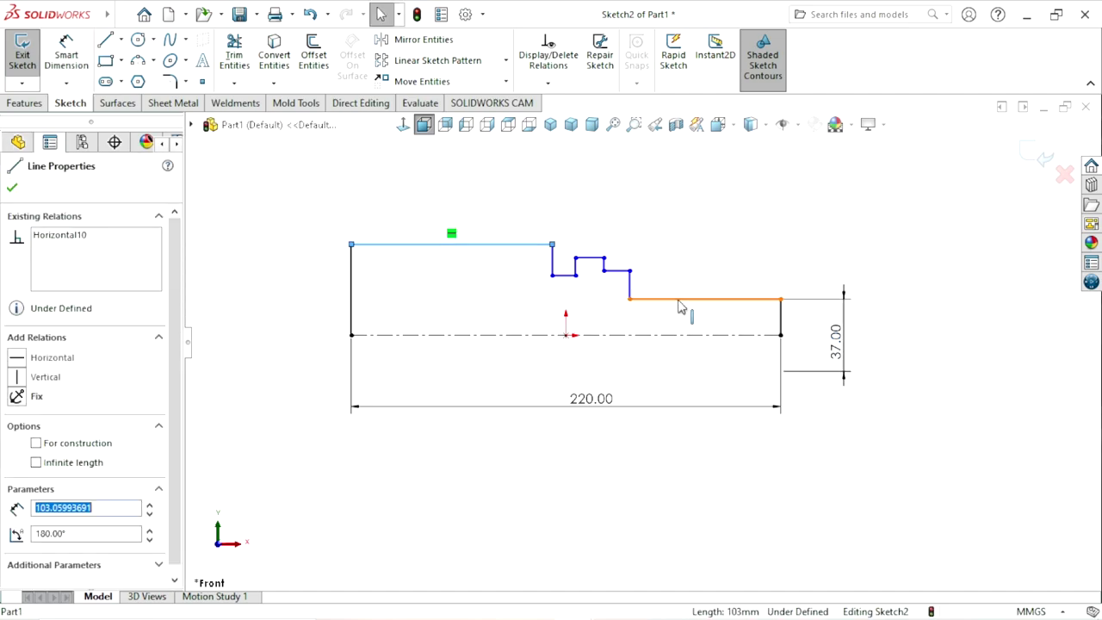
ctrl+click(742, 301)
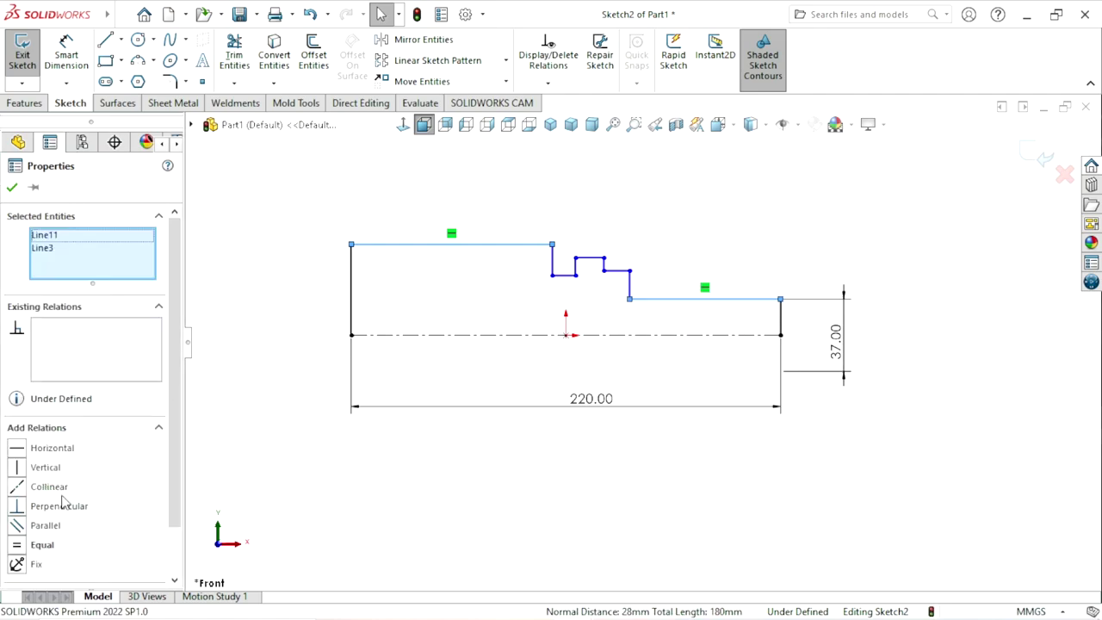
click(18, 546)
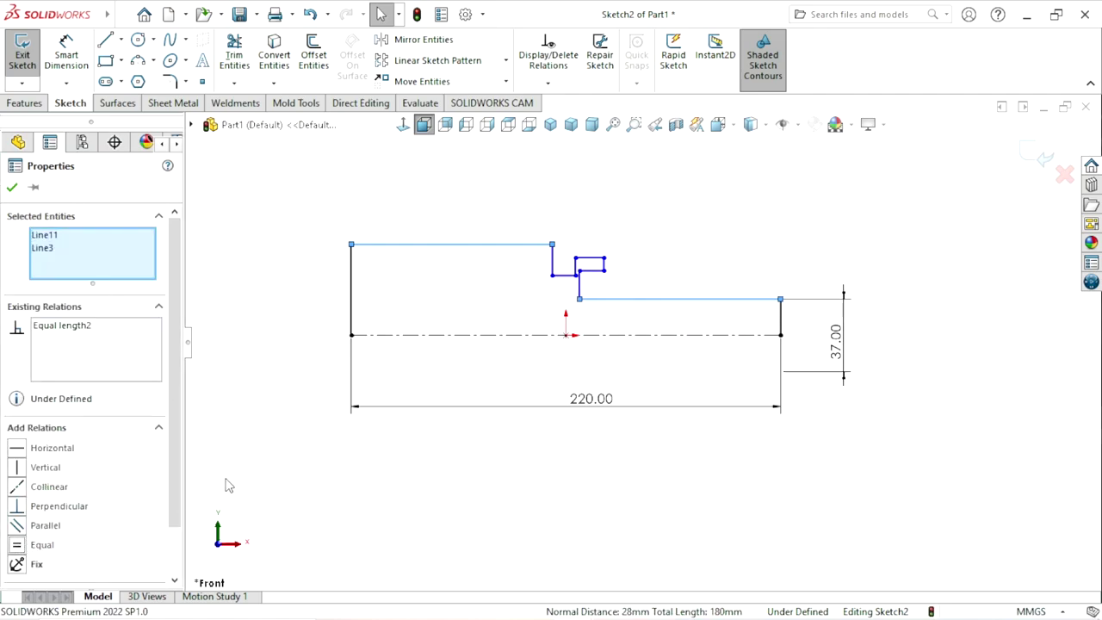
click(312, 16)
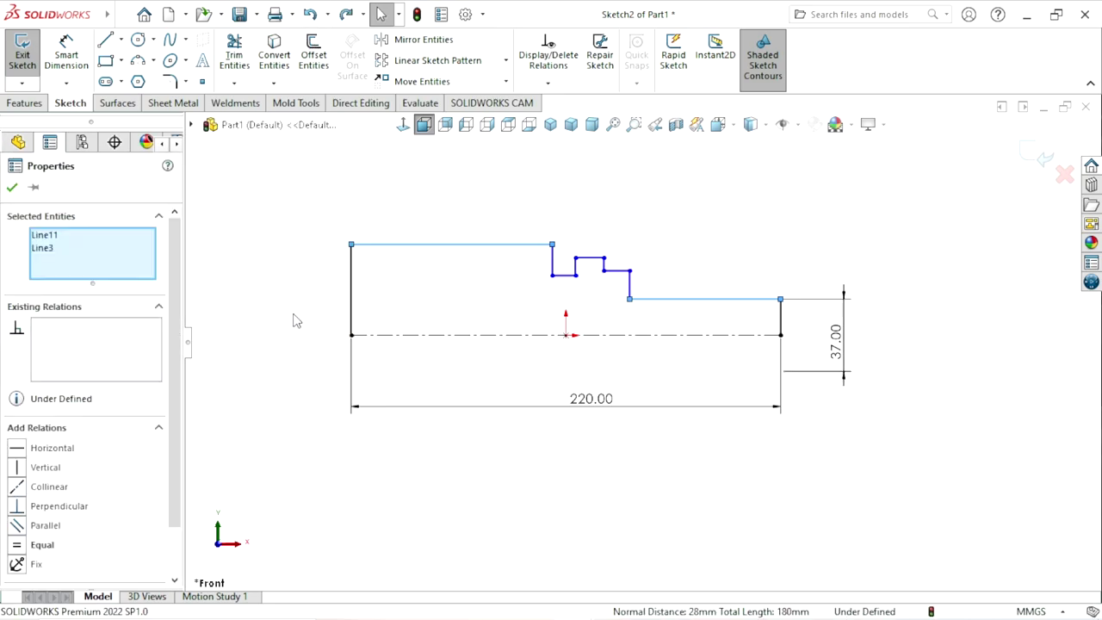
click(17, 488)
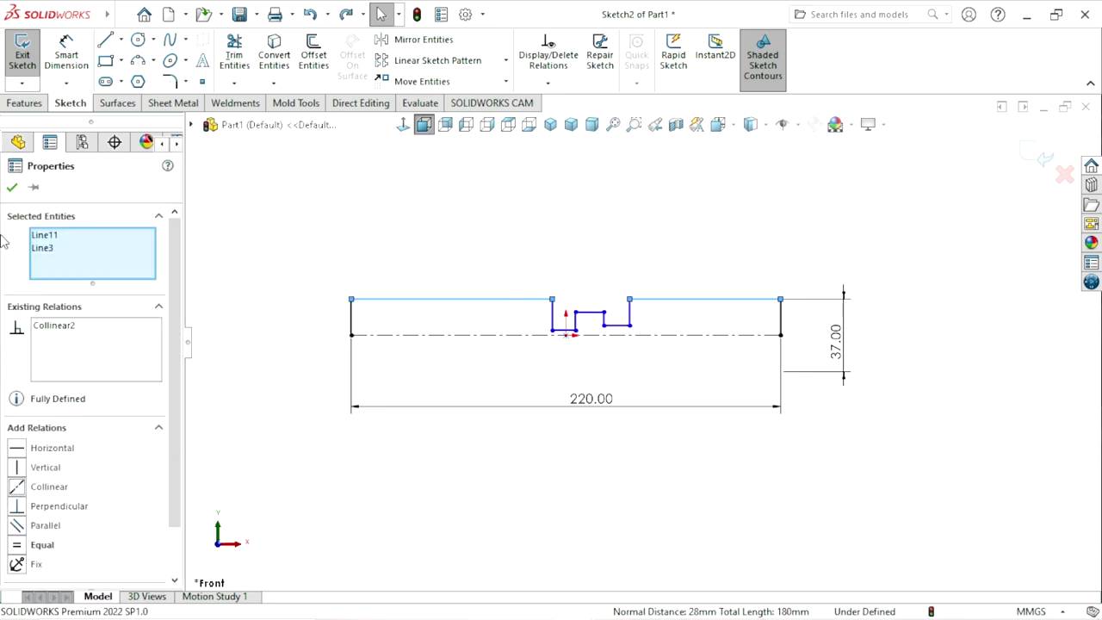
click(12, 190)
scroll(633, 331, down, 2)
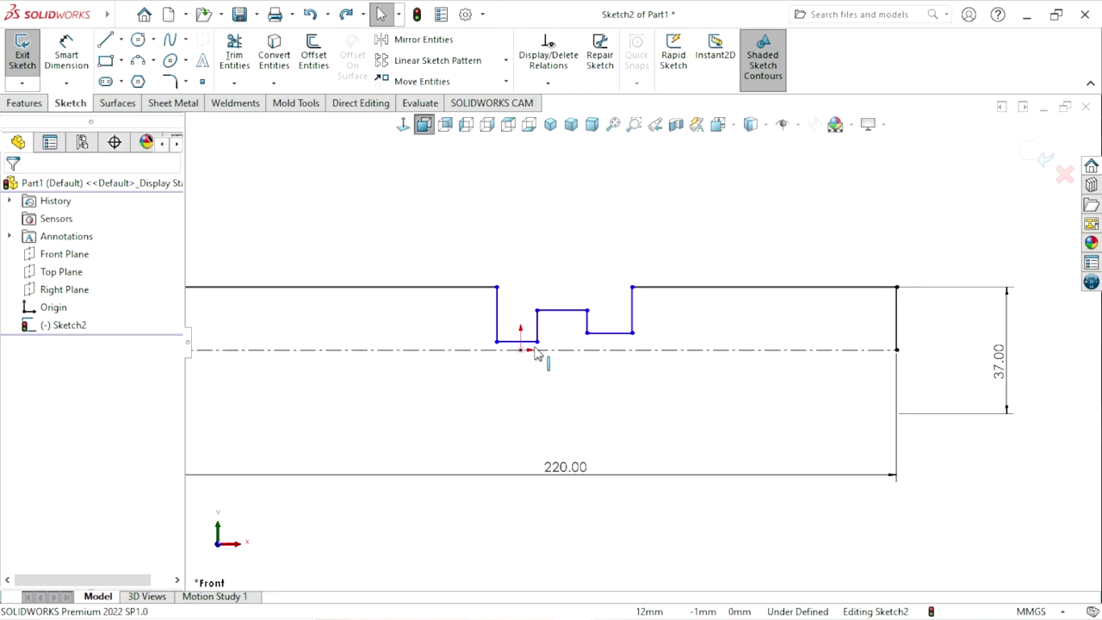
- Make the two groove bottom lines collinear
click(623, 335)
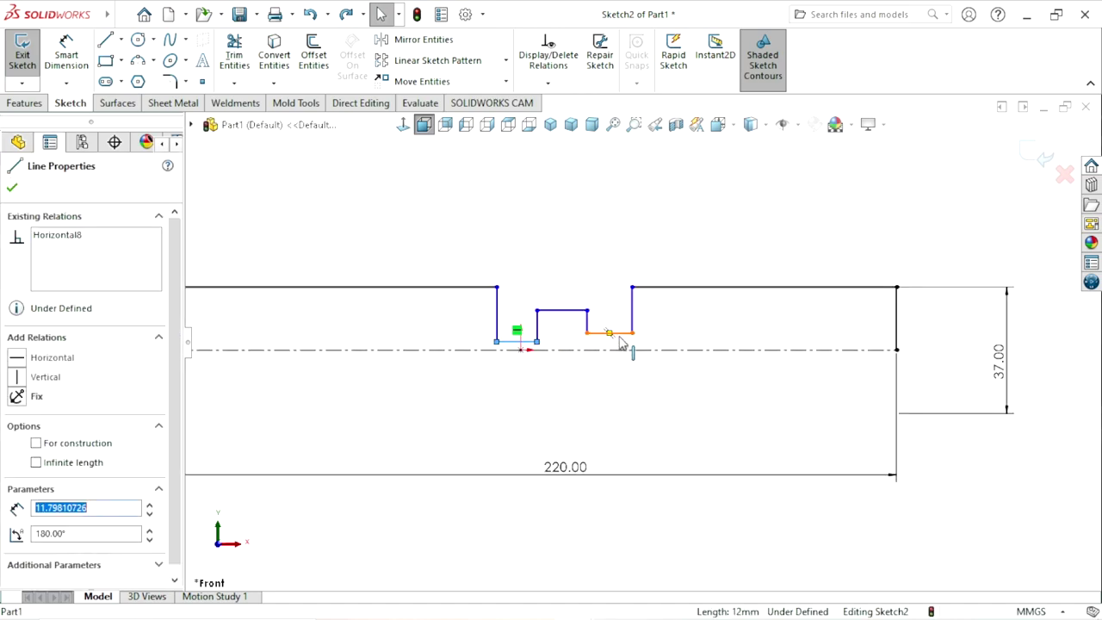
ctrl+click(620, 335)
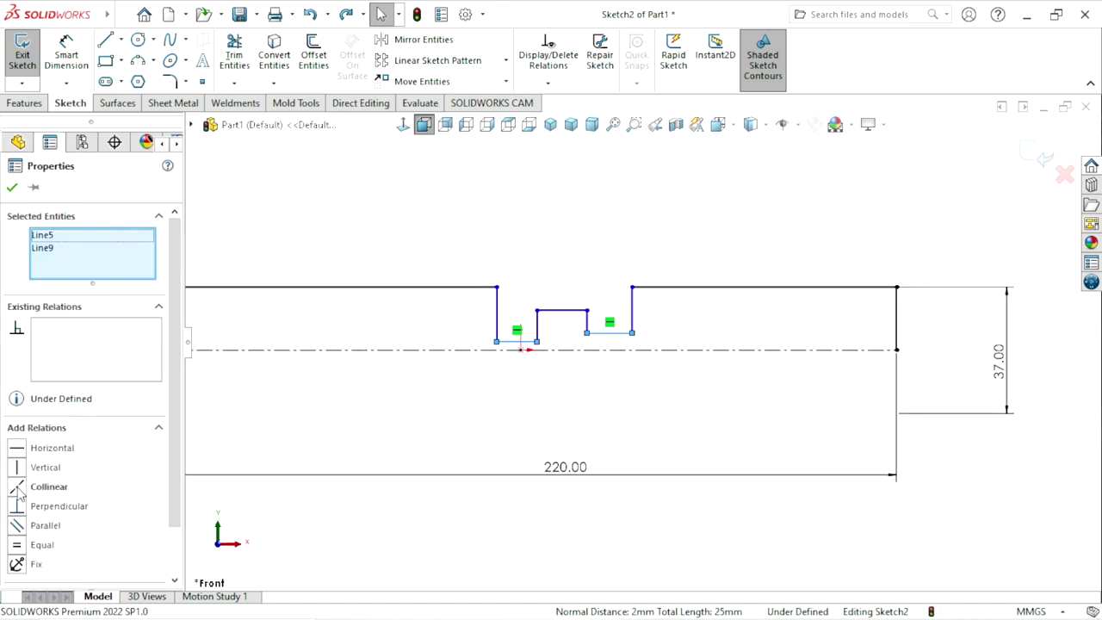
click(20, 490)
click(12, 187)
scroll(520, 401, up, 2)
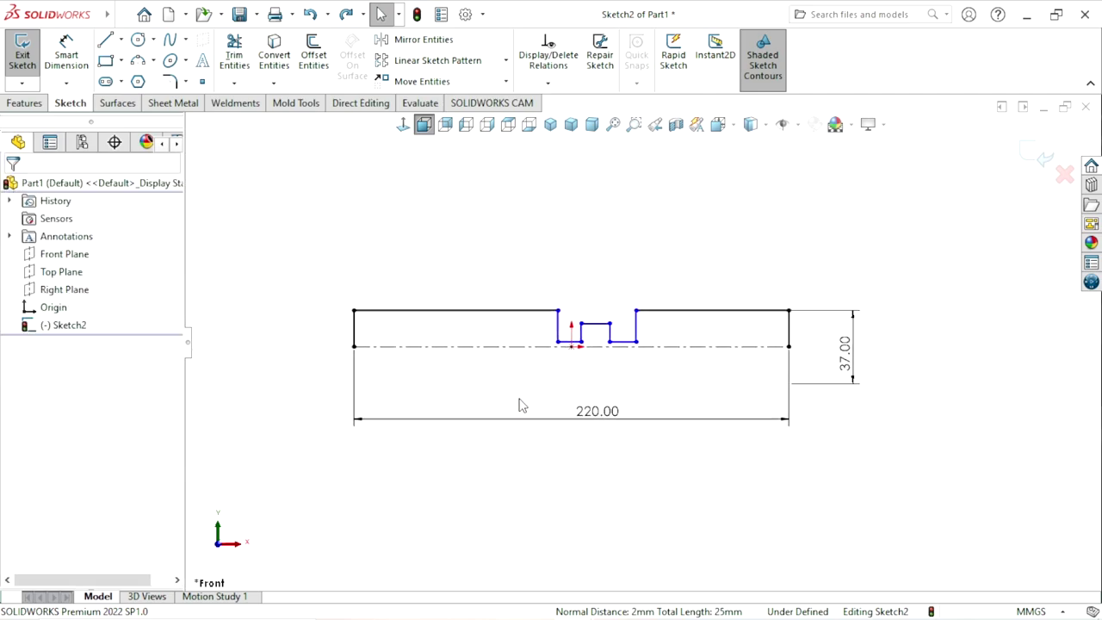
scroll(573, 372, down, 1)
click(66, 56)
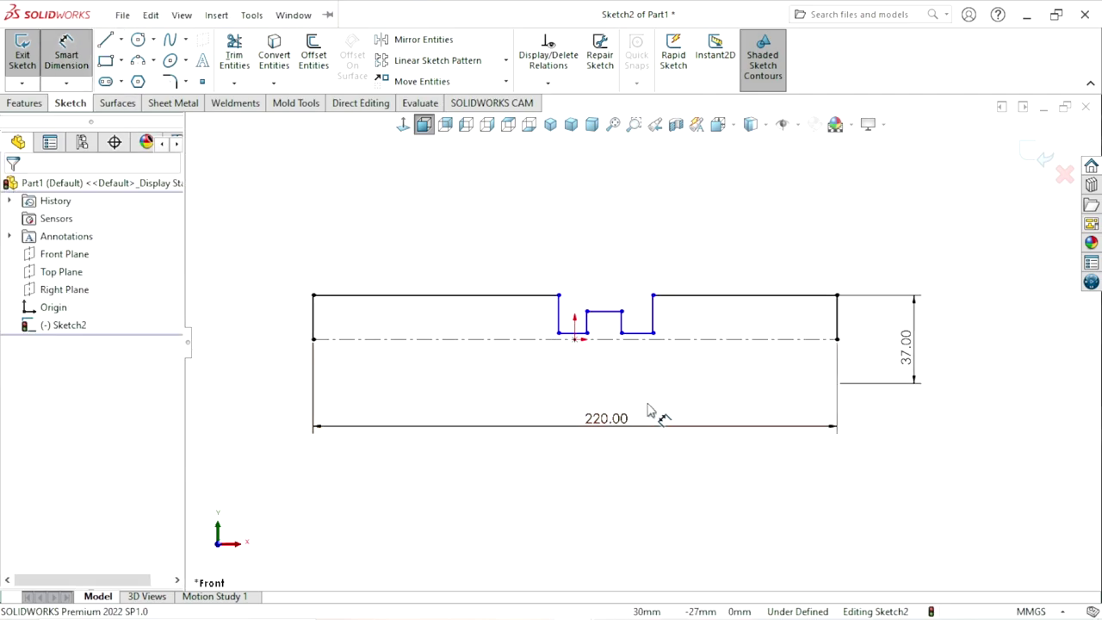
scroll(599, 355, down, 2)
scroll(603, 353, up, 2)
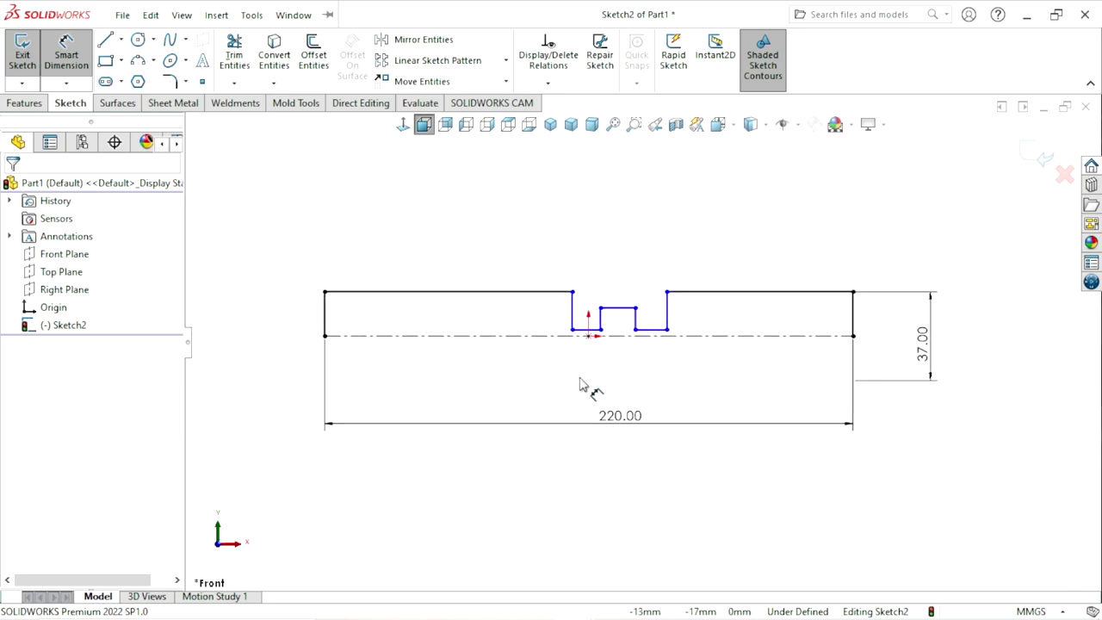
- Dimension the groove bottom at 21.00 and the raised middle step at 31.00 from the centreline
click(568, 343)
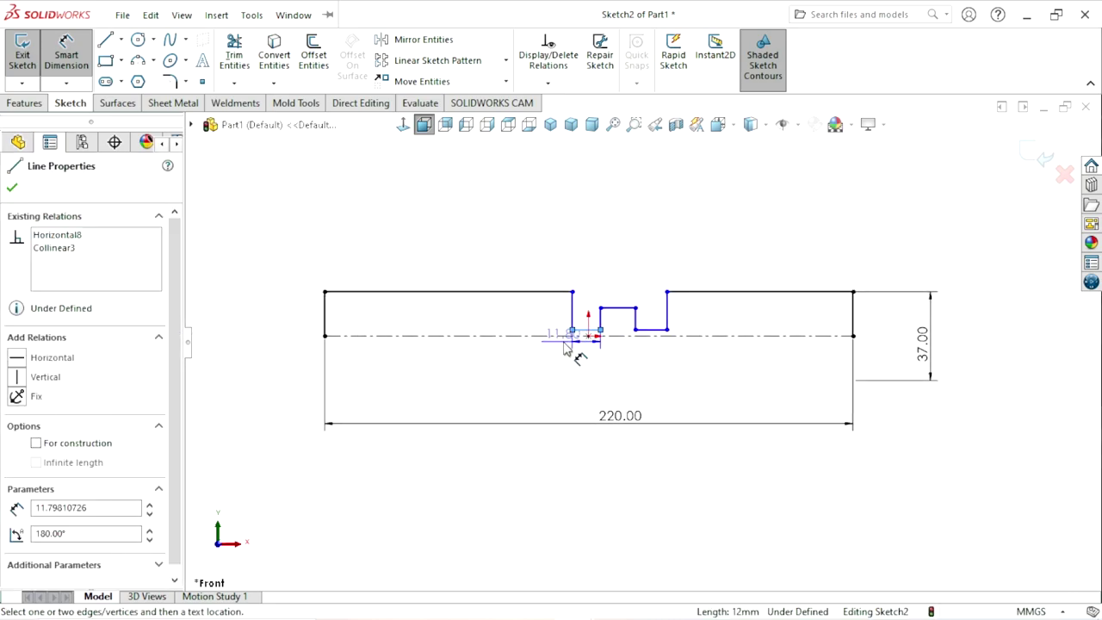
click(566, 343)
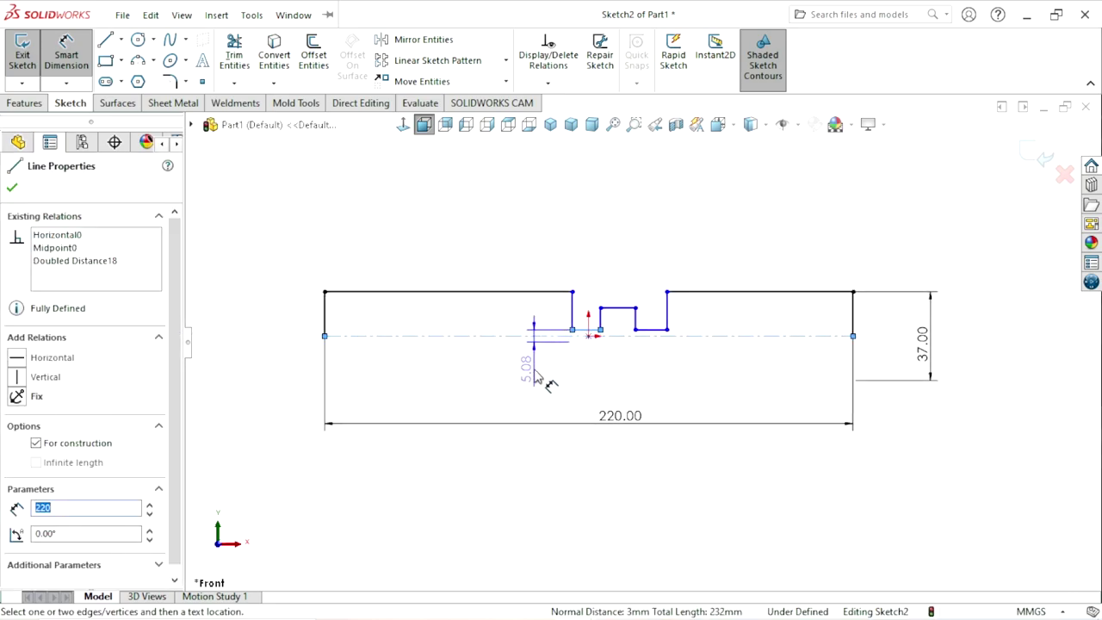
click(536, 377)
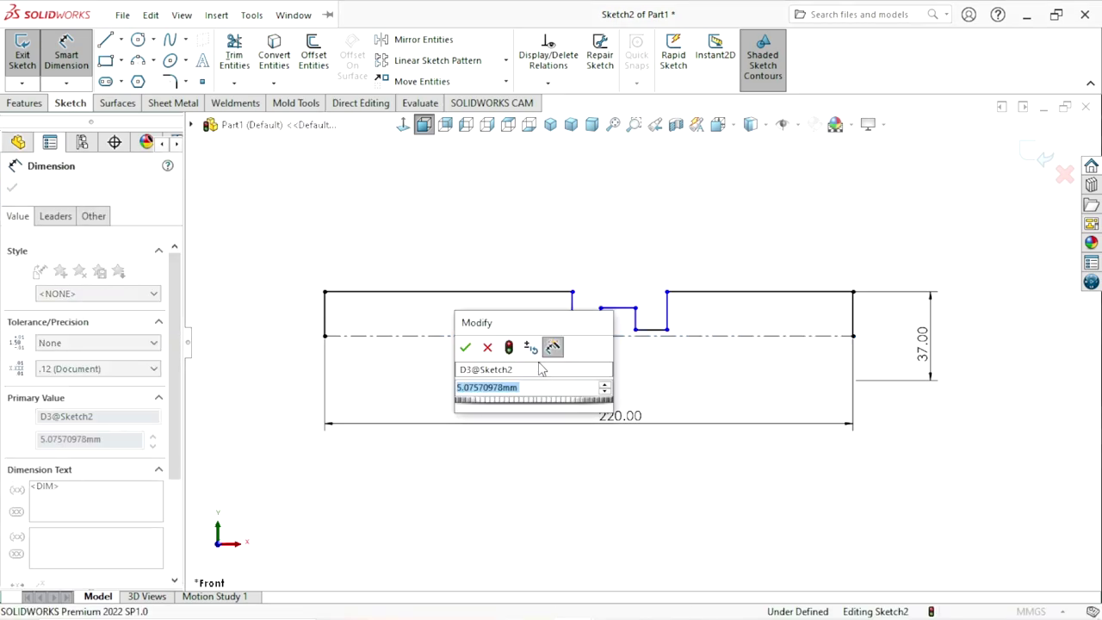
text(4)
key(Return)
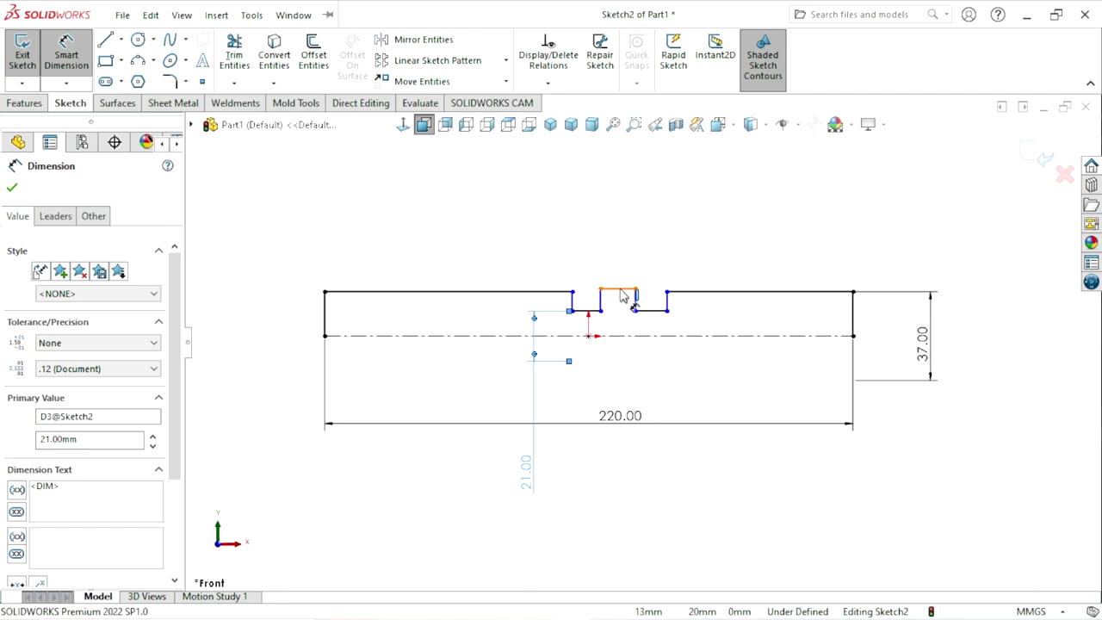
click(623, 292)
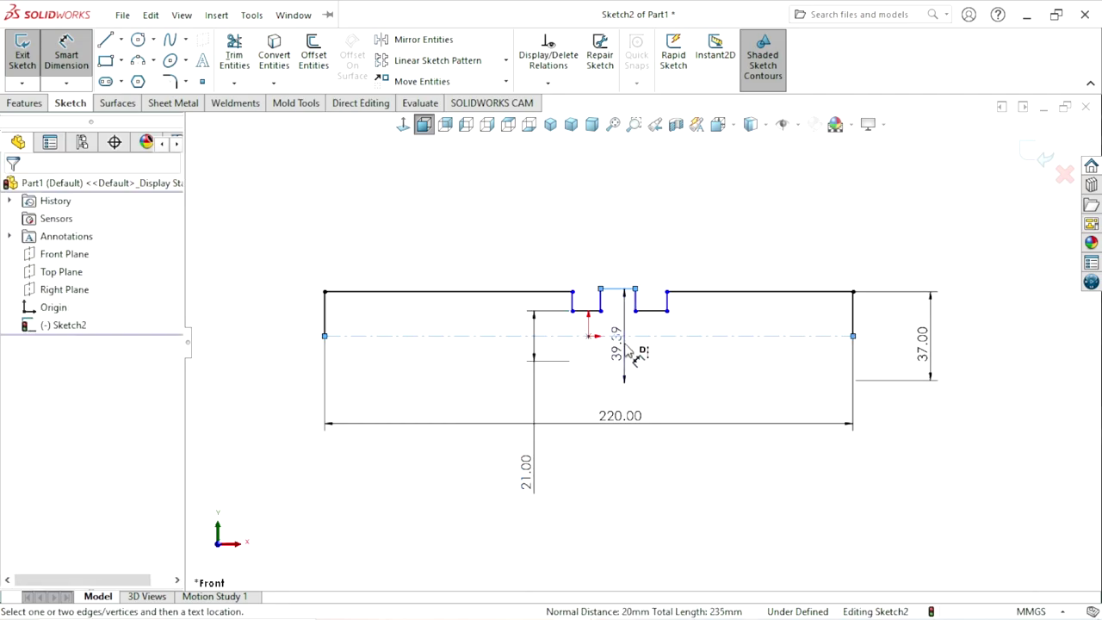
click(642, 349)
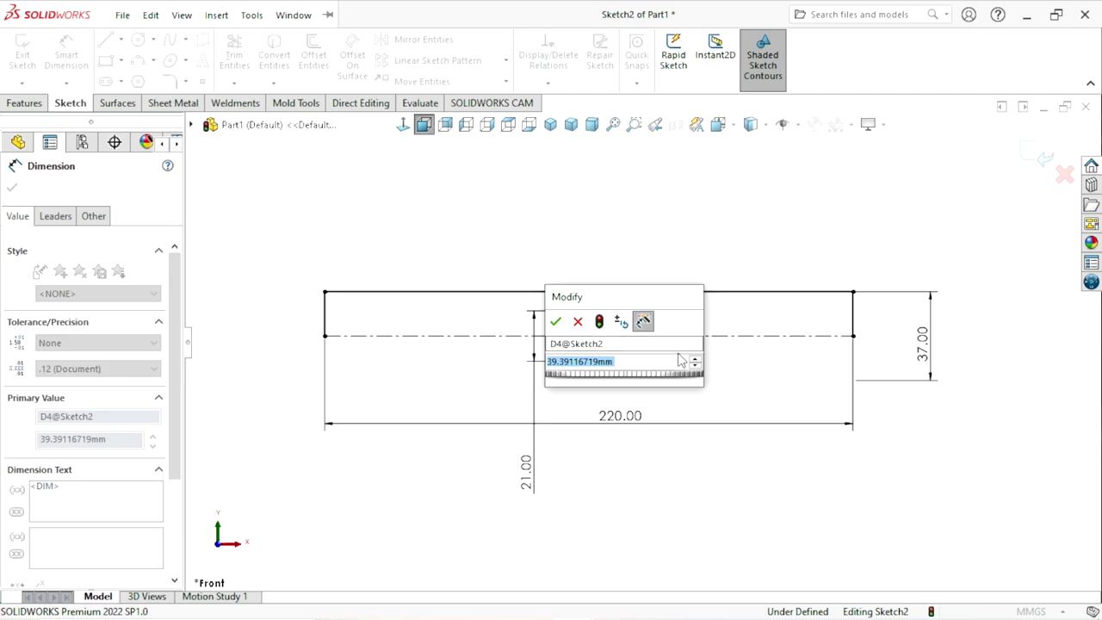
text(31)
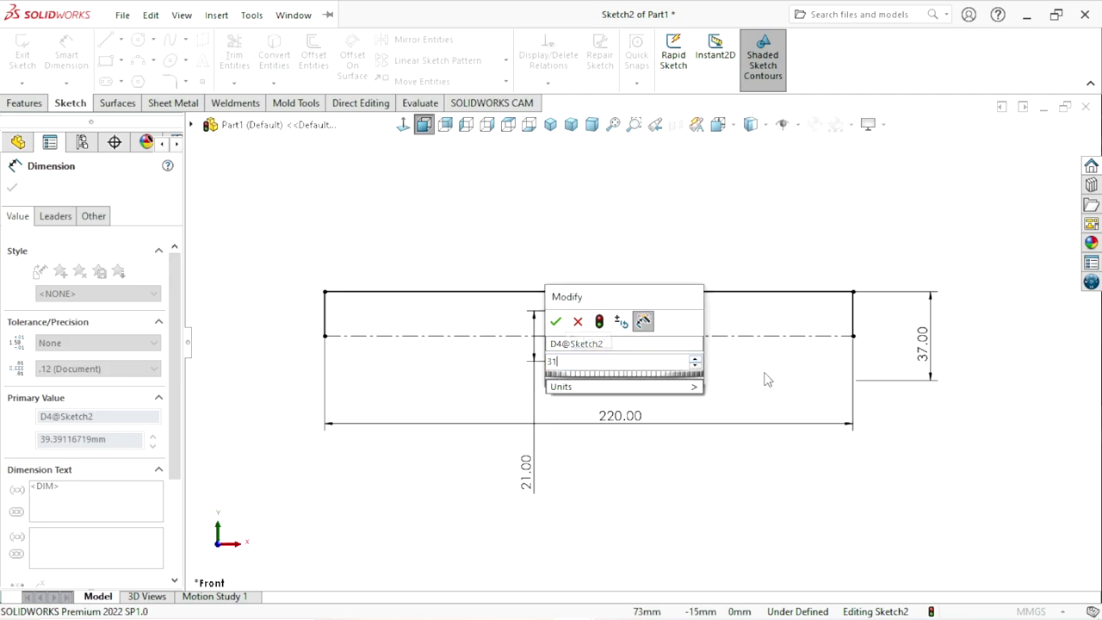
key(Return)
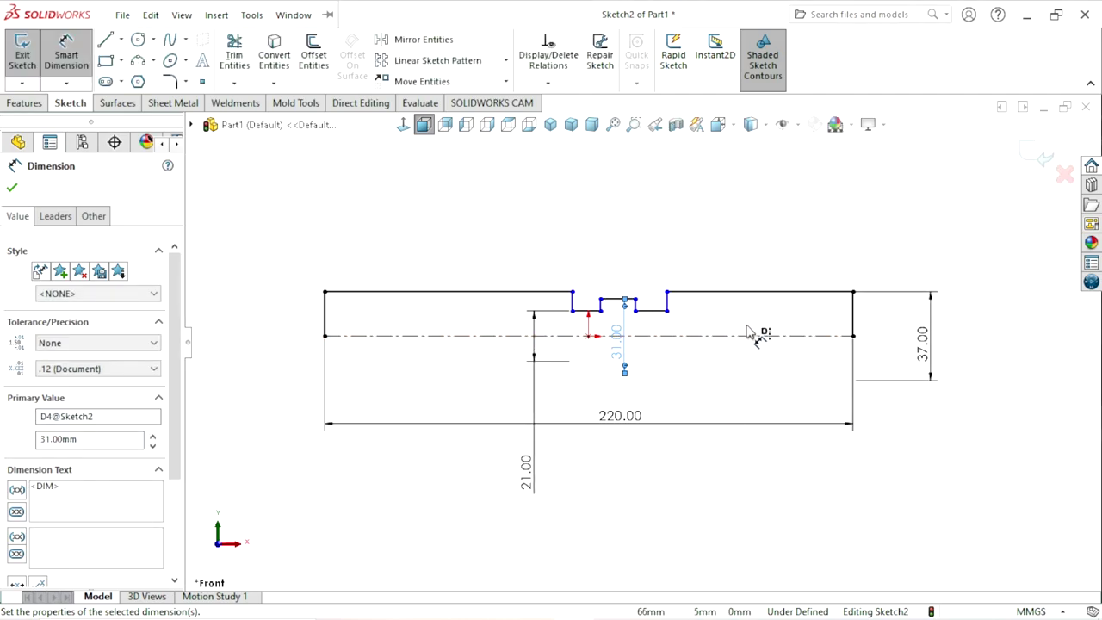
click(11, 190)
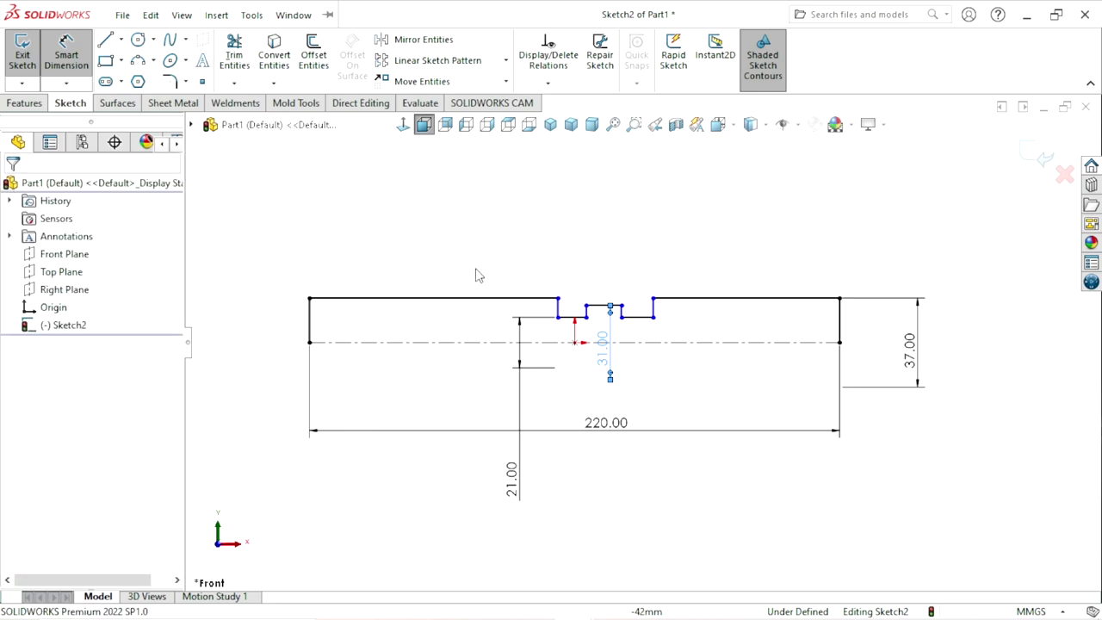
- Dimension the right section's top line to 76.00
click(77, 65)
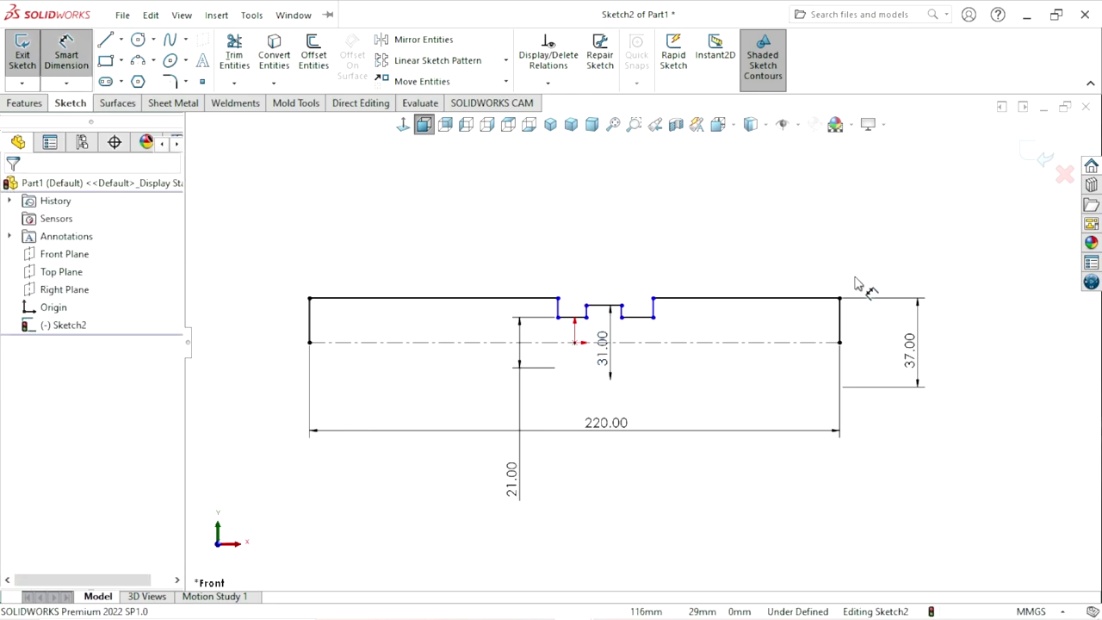
click(754, 298)
click(756, 260)
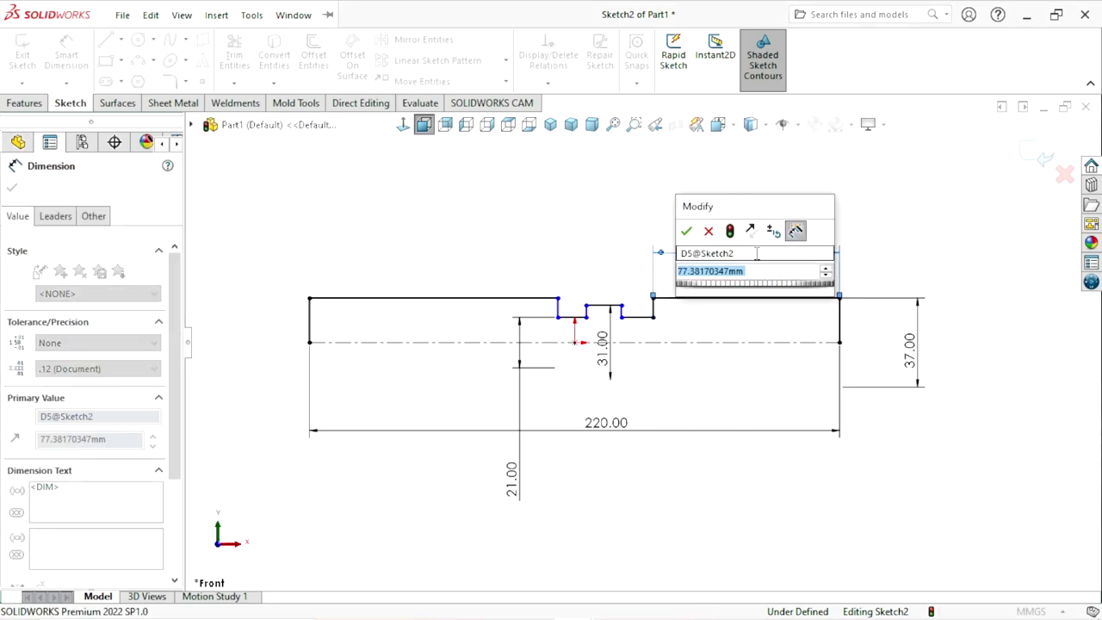
text(76)
key(Return)
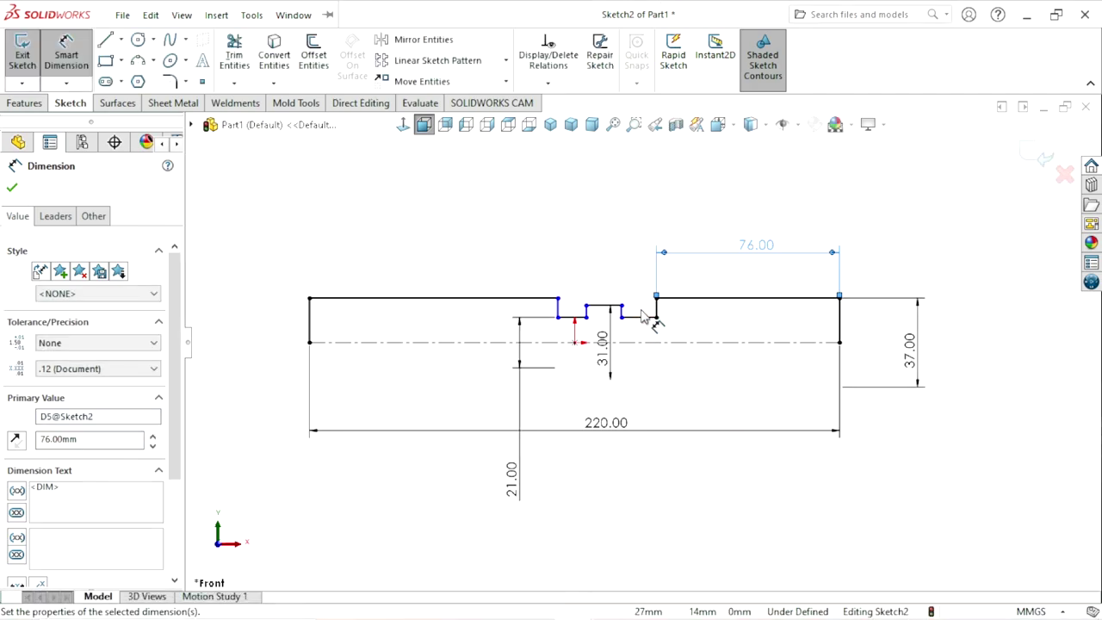
scroll(644, 315, down, 3)
- Dimension the groove width to 8.50 and the ring width to 8.00
click(634, 342)
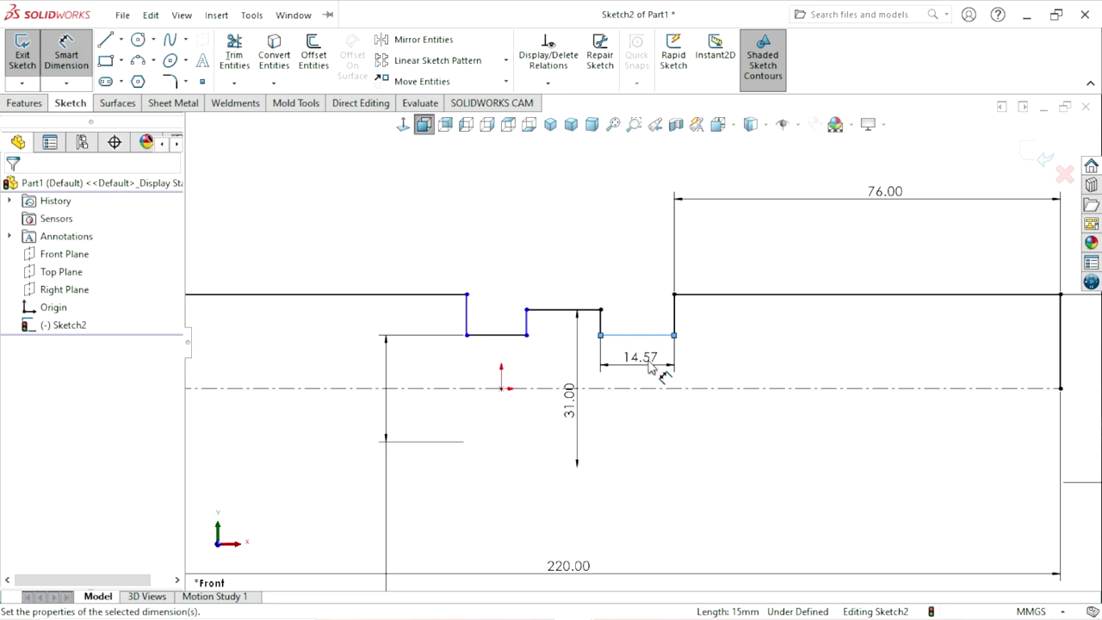
click(652, 368)
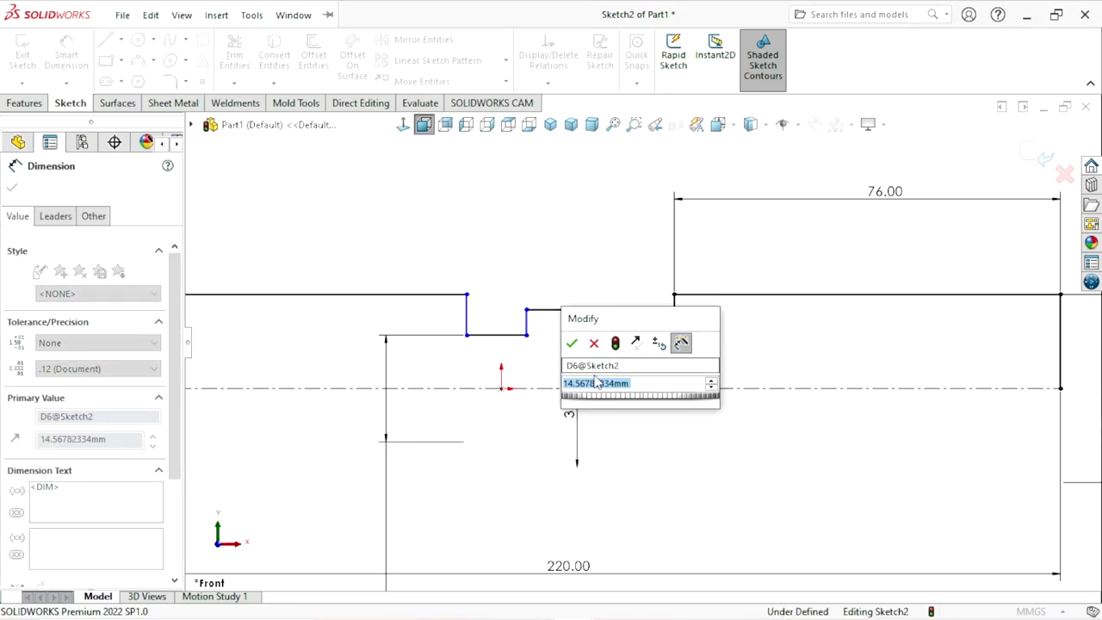
text(814.57)
key(Return)
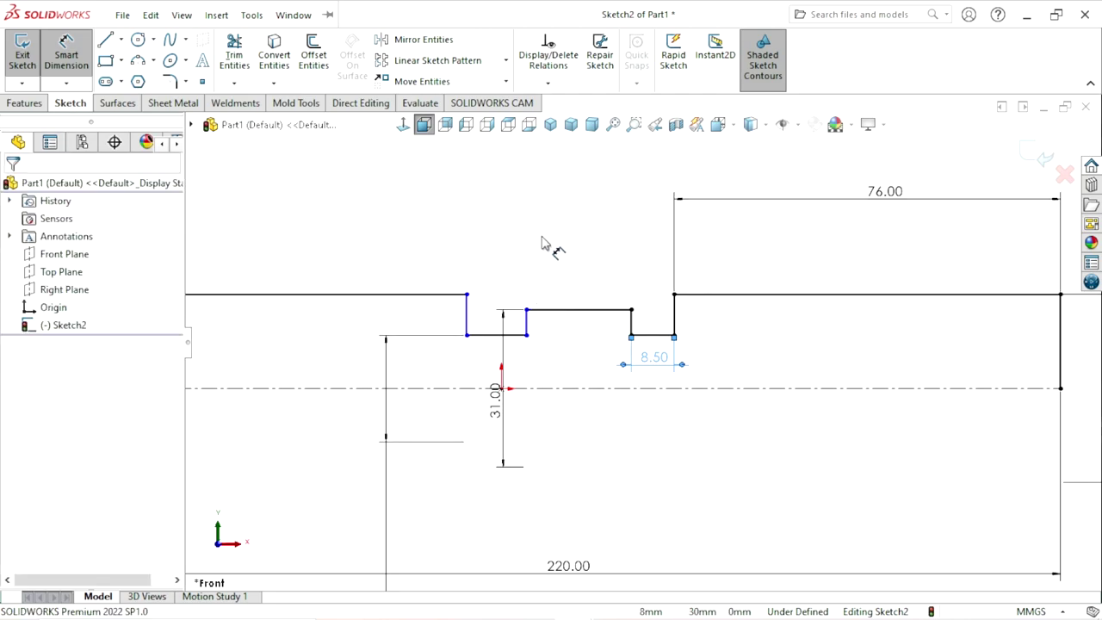
click(582, 311)
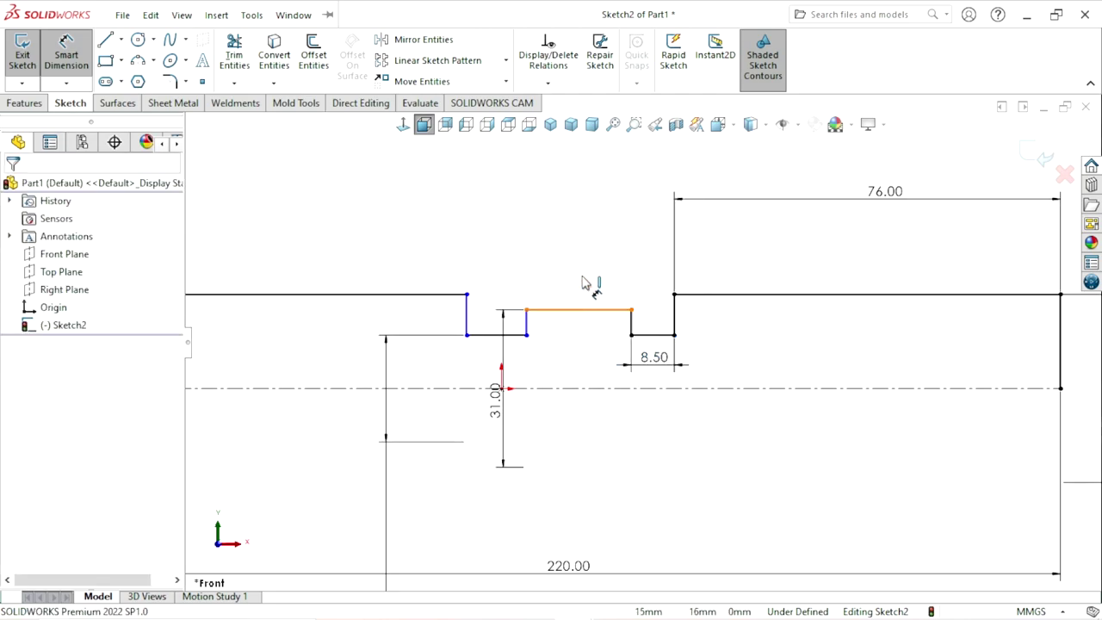
click(583, 247)
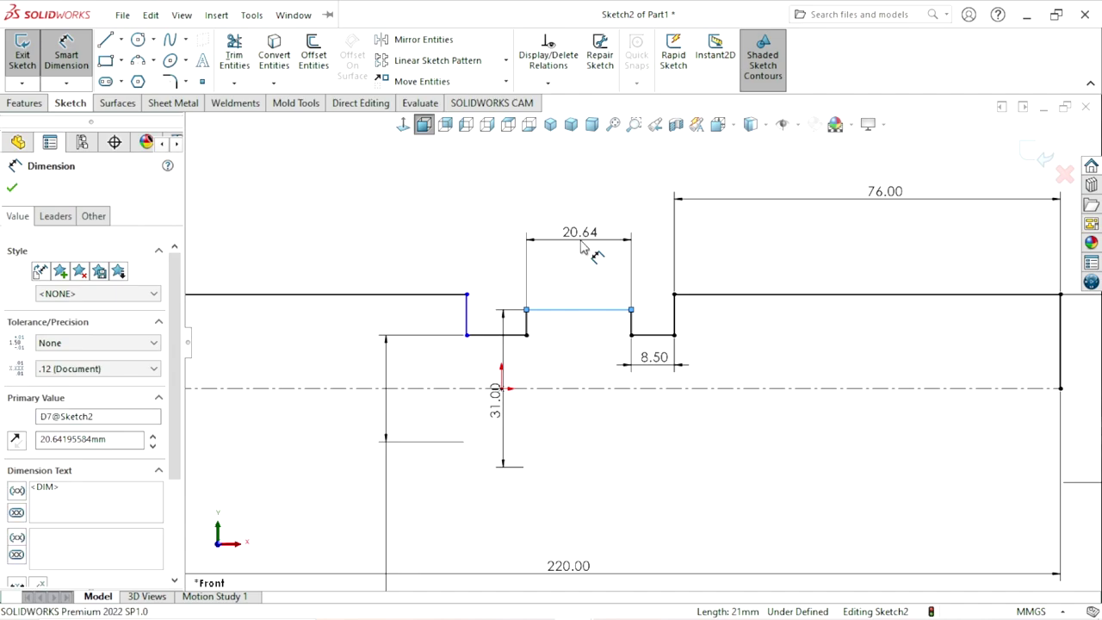
text(8)
key(Return)
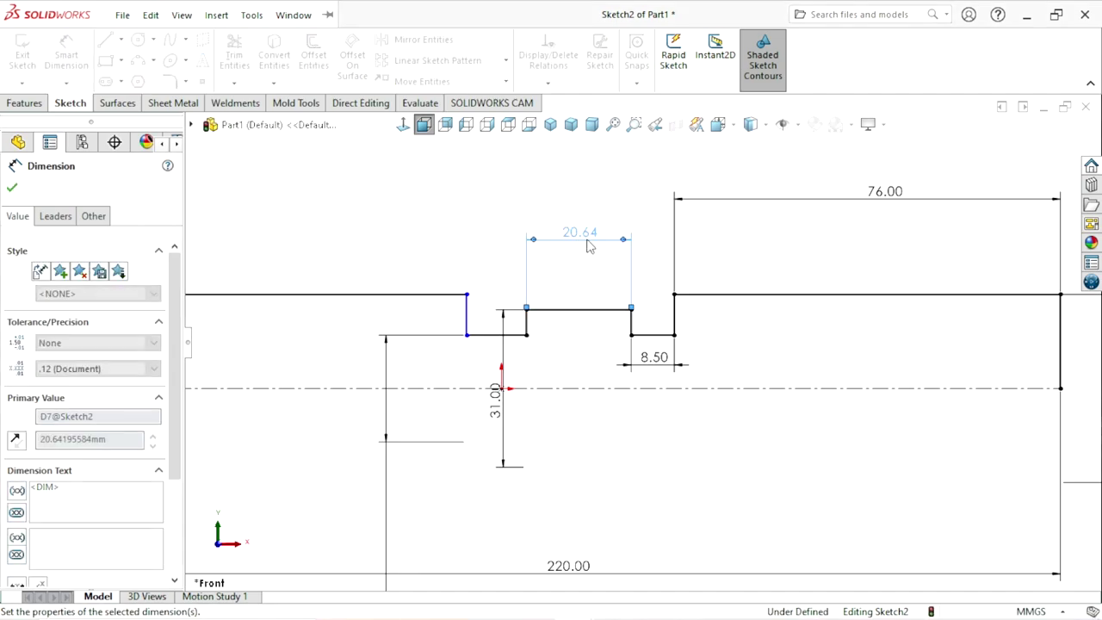
key(Escape)
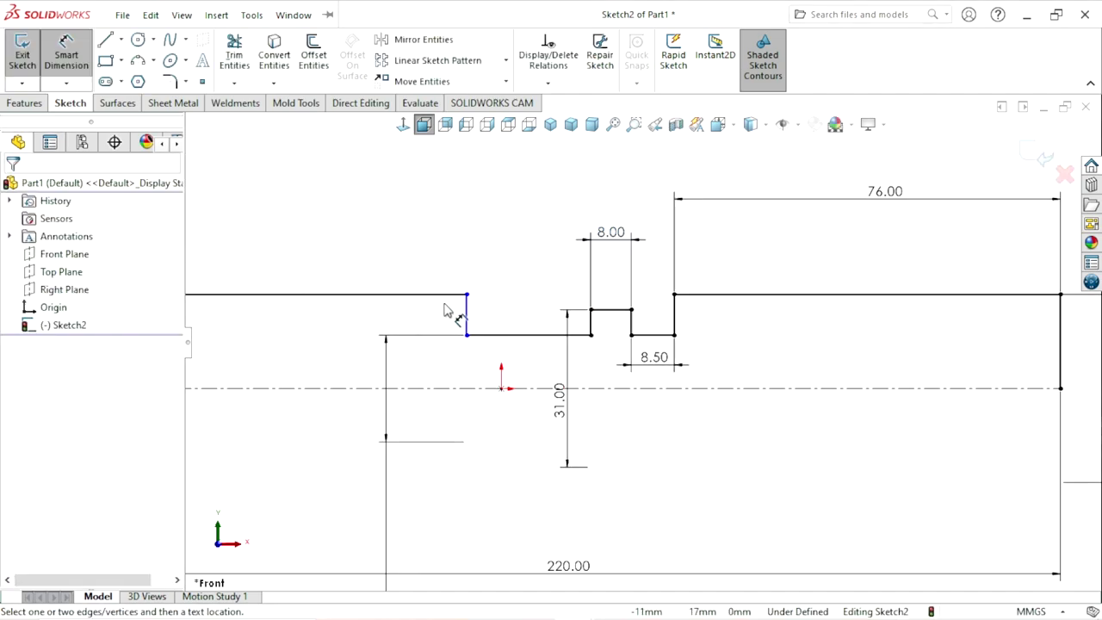
scroll(447, 310, up, 2)
key(Escape)
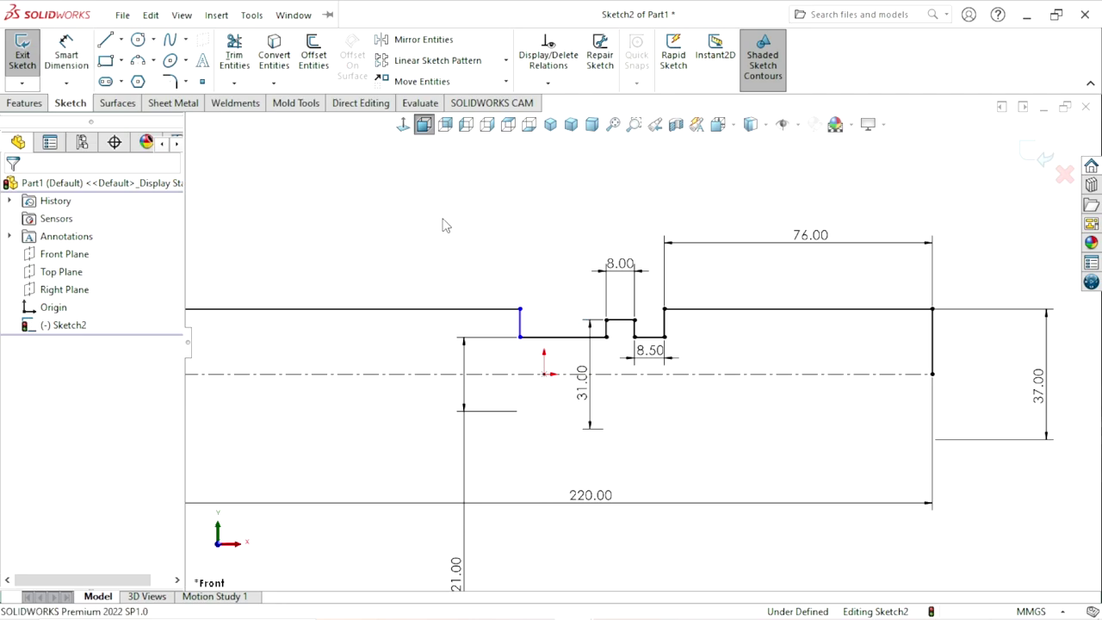
- Add an Equal relation between the two groove bottom lines, fully defining the sketch
click(554, 348)
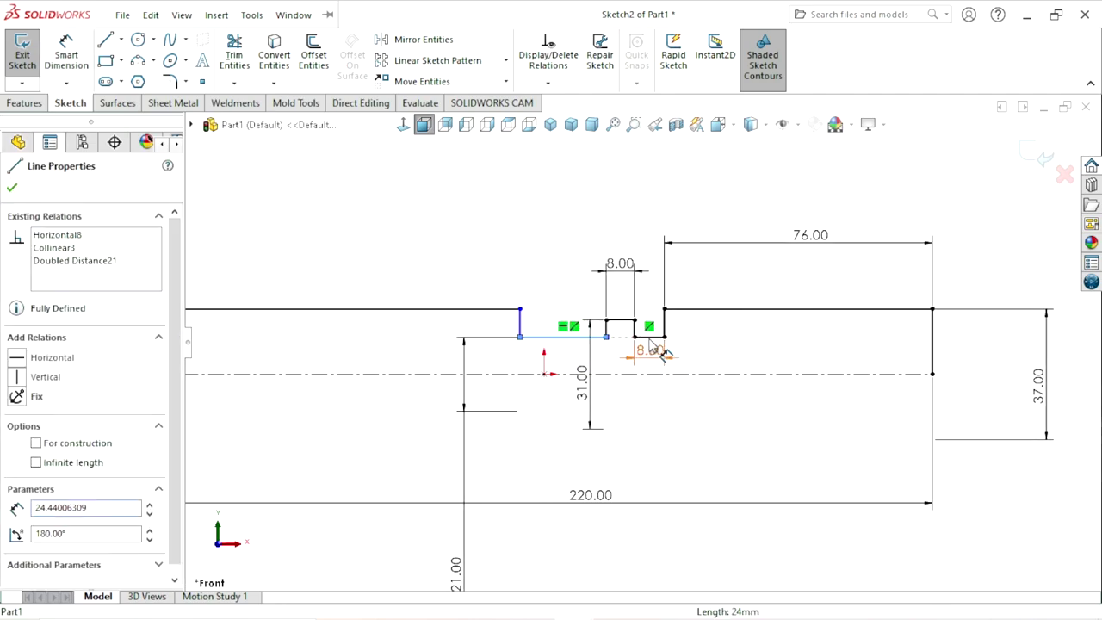
click(663, 353)
click(723, 334)
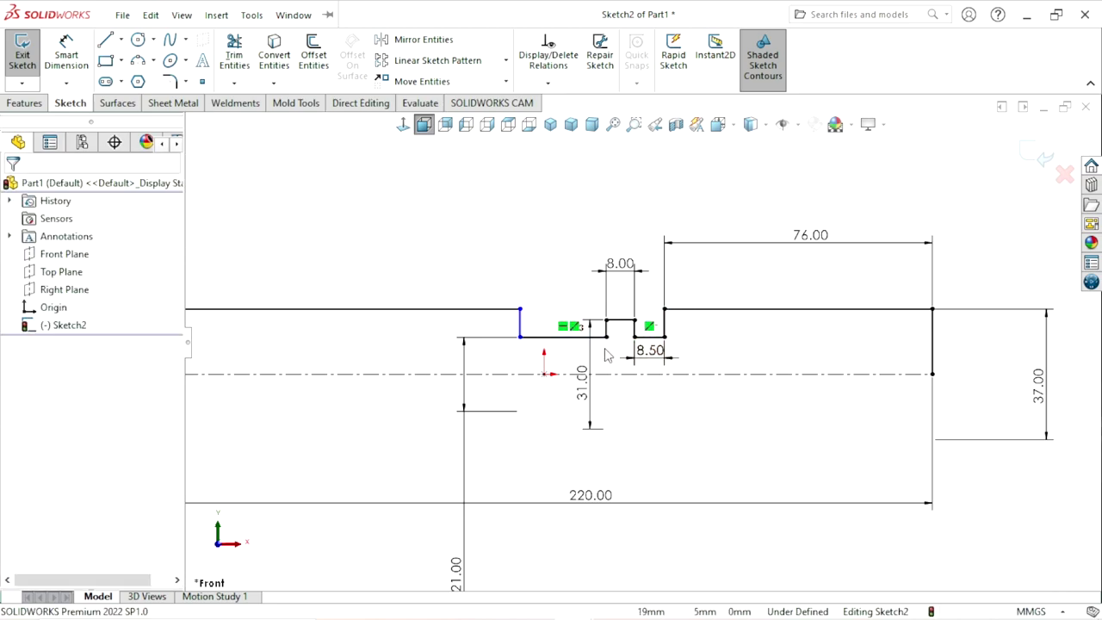
scroll(594, 344, down, 3)
click(530, 331)
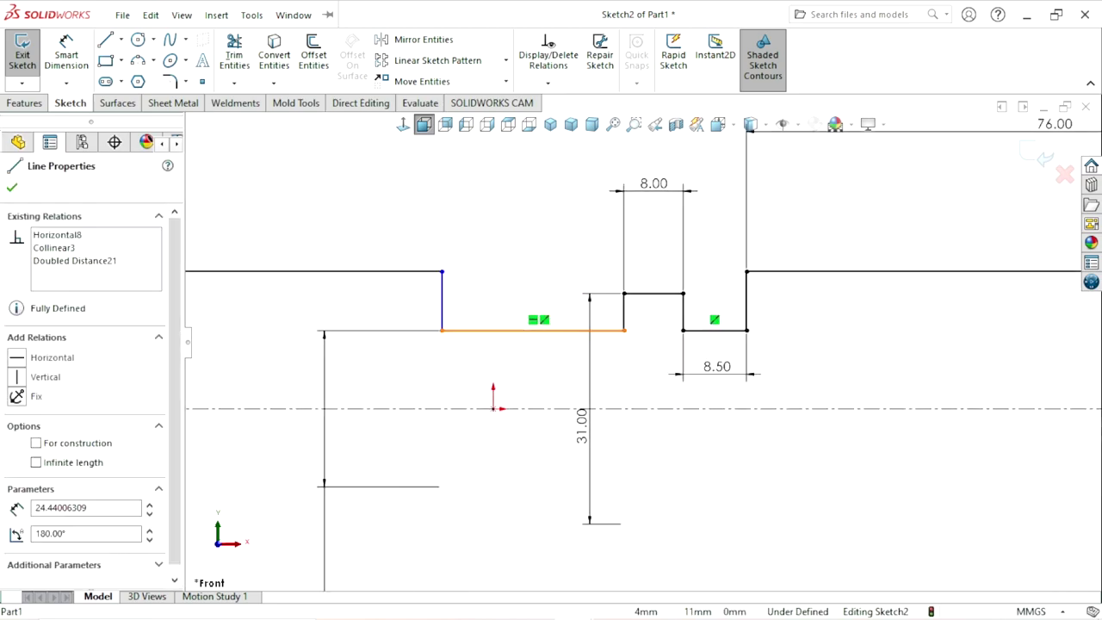
ctrl+click(715, 331)
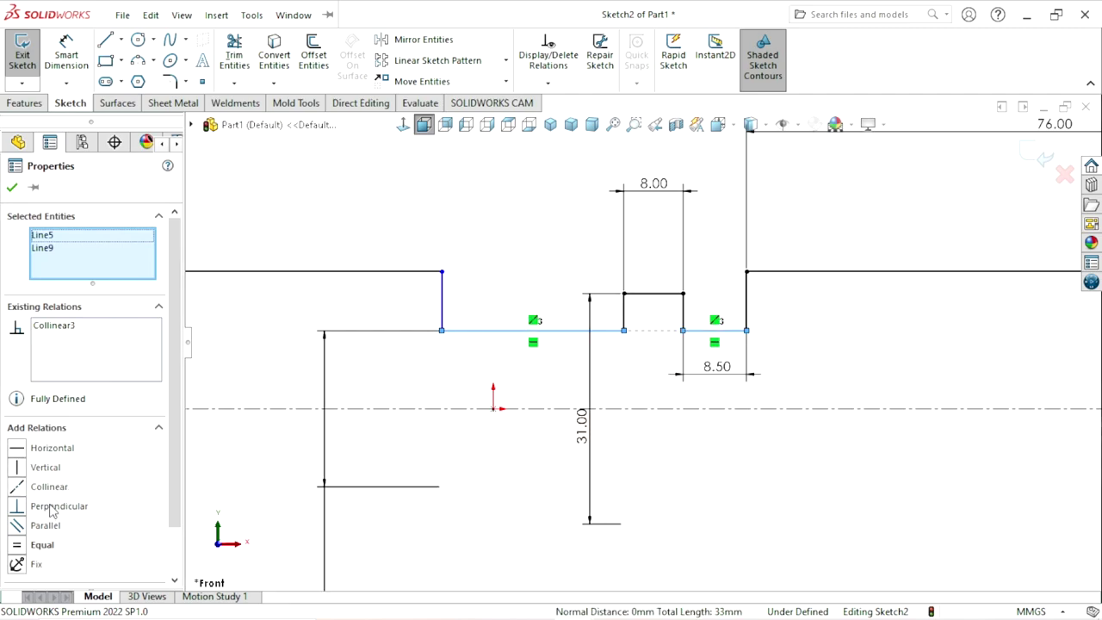
click(21, 546)
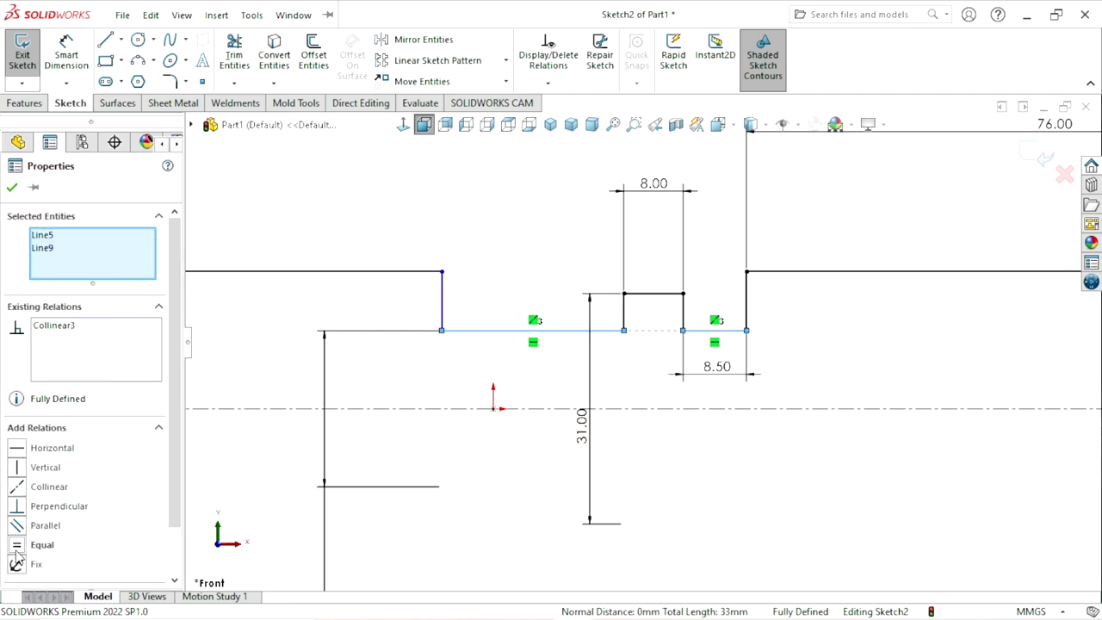
click(12, 187)
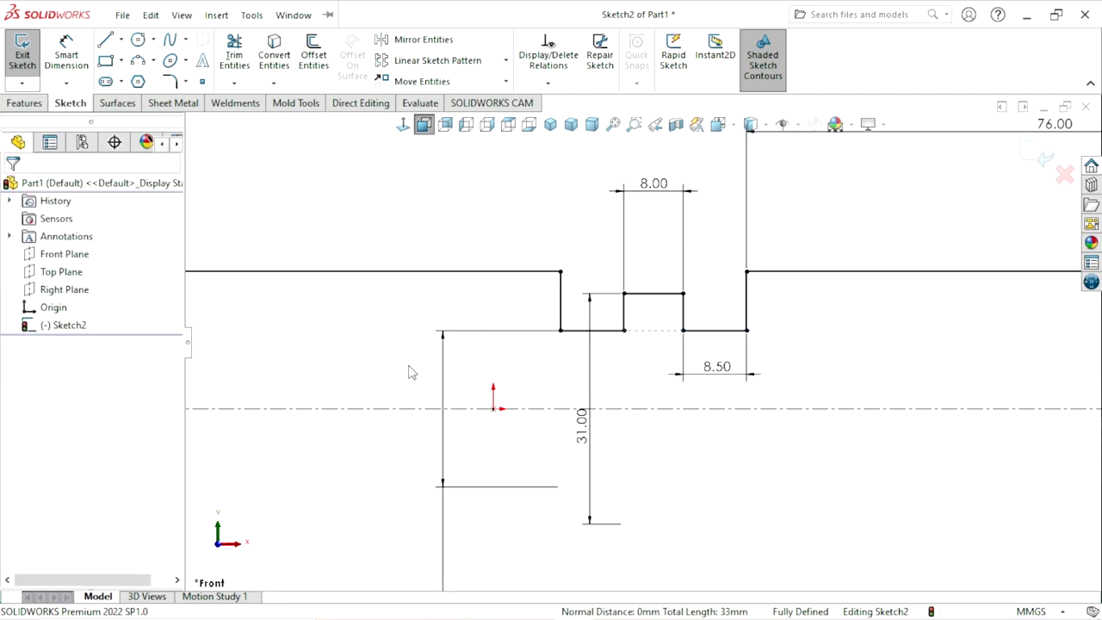
scroll(517, 379, up, 3)
scroll(608, 401, up, 2)
scroll(579, 412, down, 1)
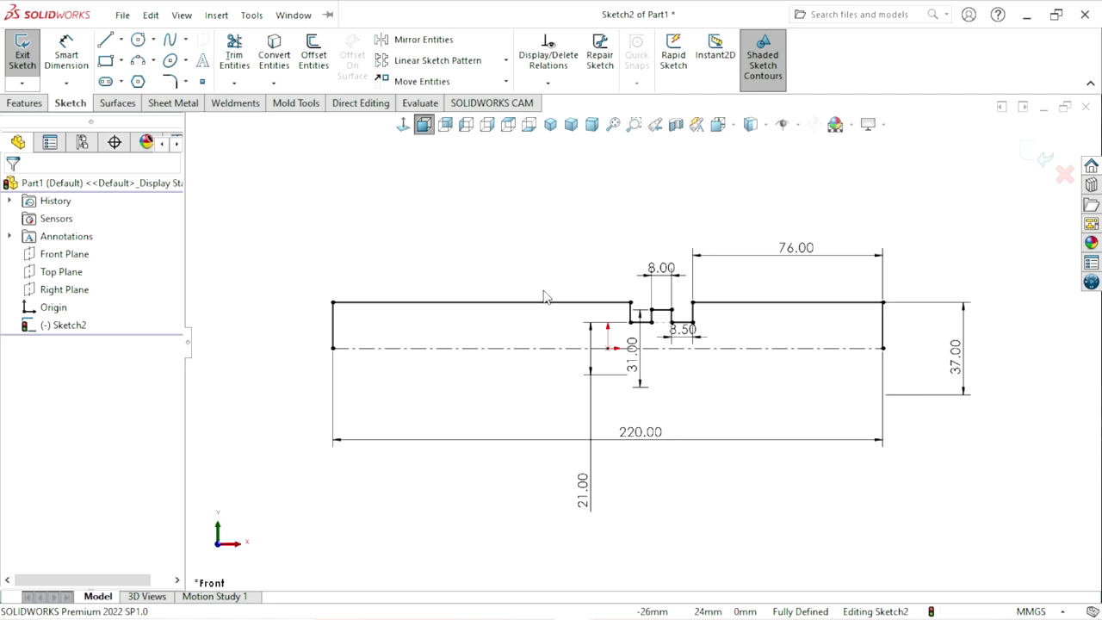
scroll(581, 381, up, 1)
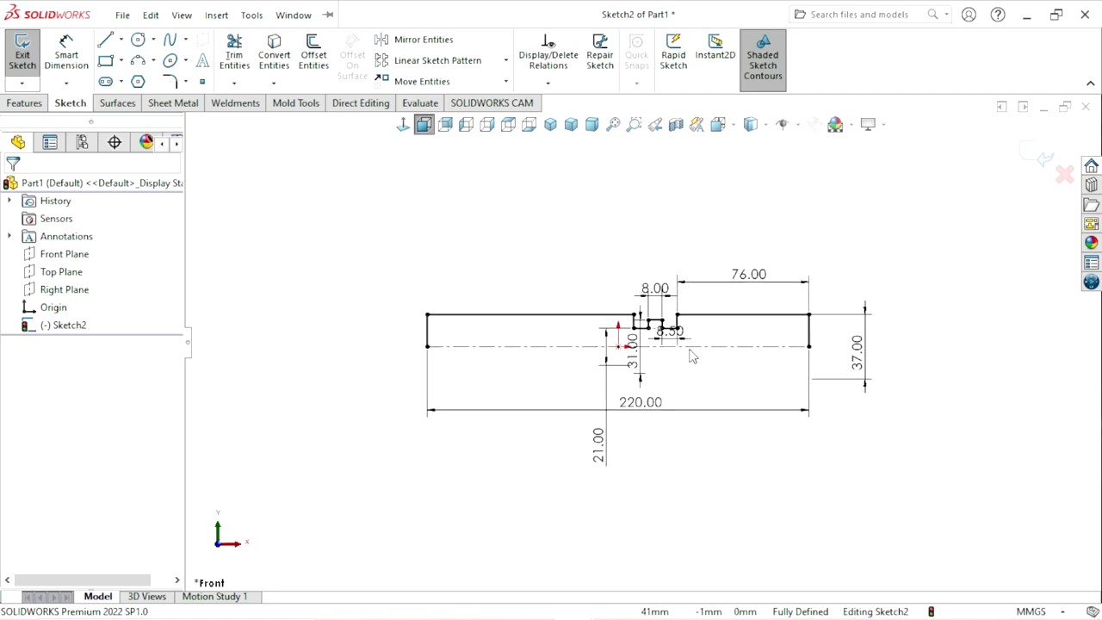
scroll(580, 382, up, 1)
- Move the 21.00, 31.00, 8.50 and 8.00 dimensions to clearer spots around the groove
drag(581, 482, 519, 380)
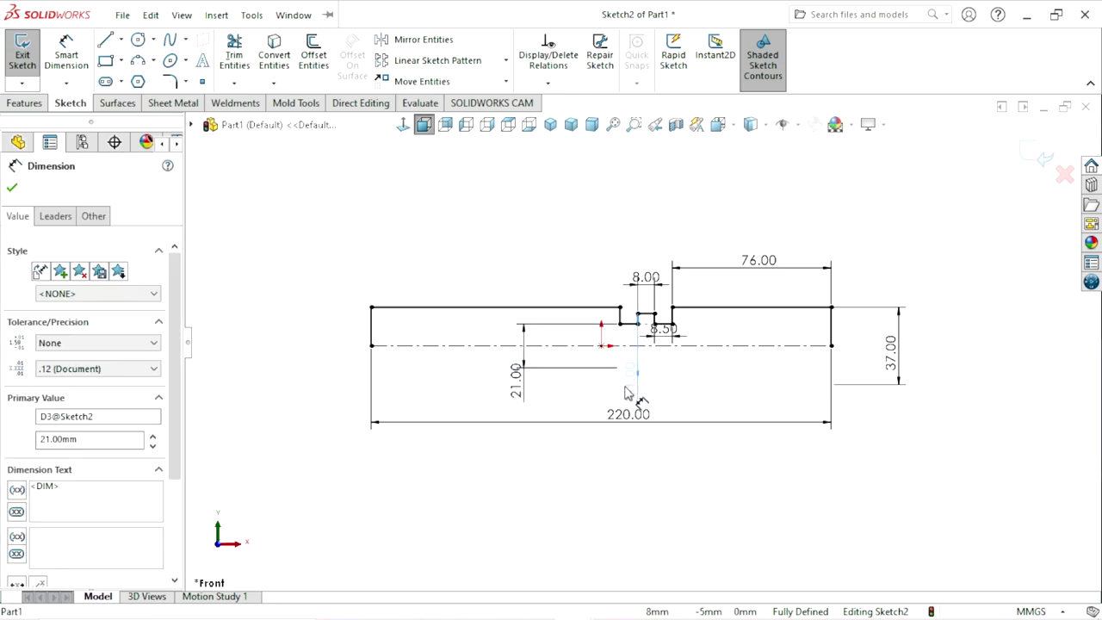
click(620, 379)
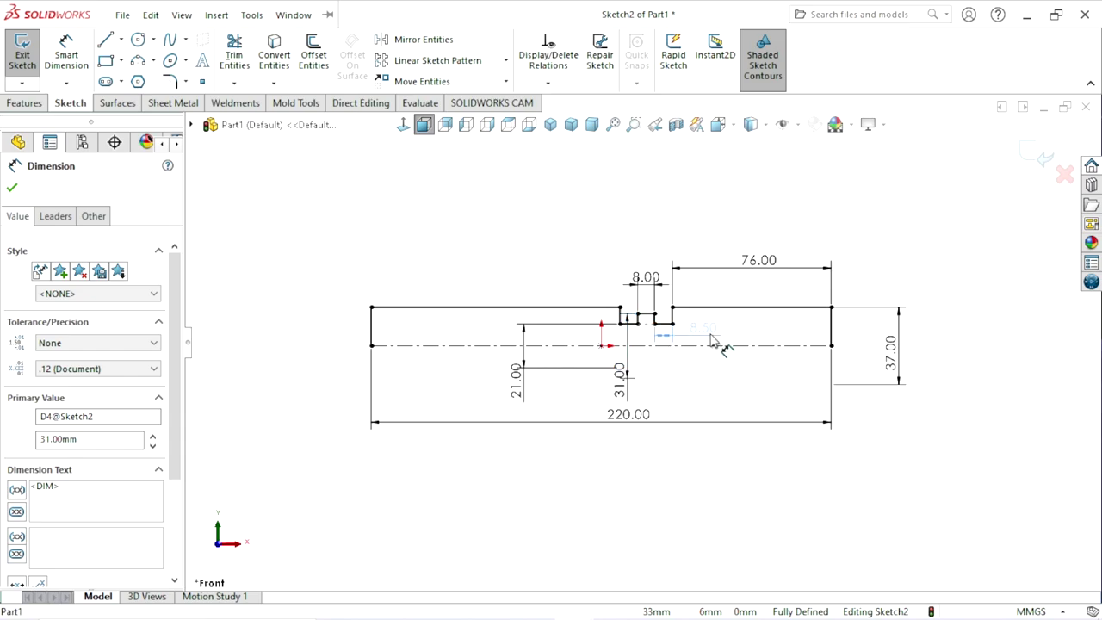
drag(712, 342, 714, 344)
click(669, 436)
drag(646, 277, 592, 264)
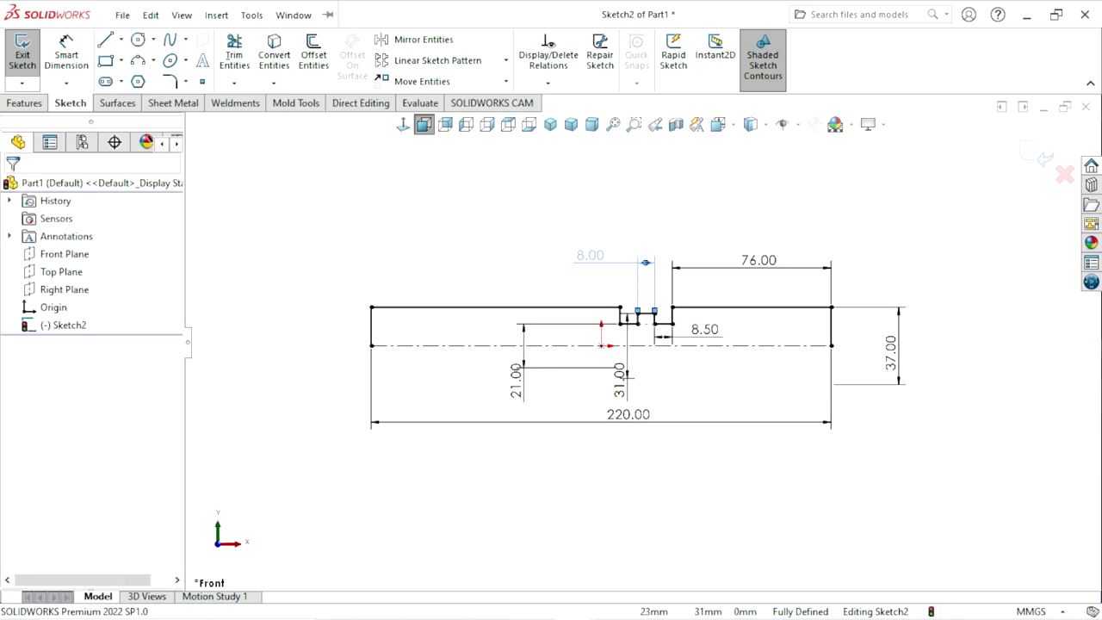
click(25, 104)
- Revolve the profile 360° about the centreline into the solid Revolve1 shaft
click(77, 59)
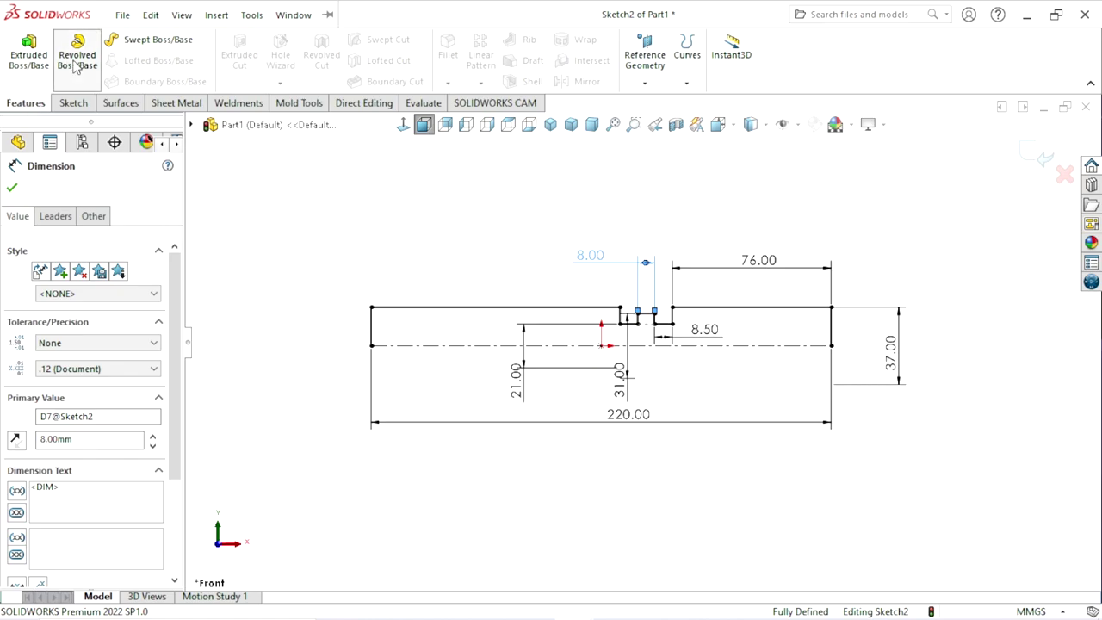
click(591, 326)
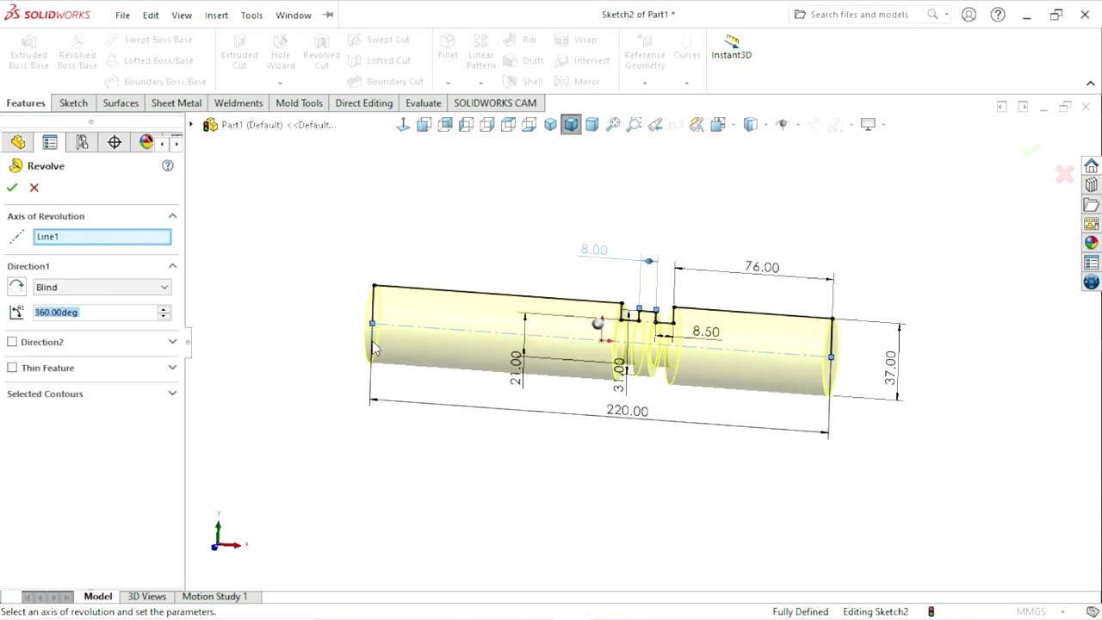
click(12, 187)
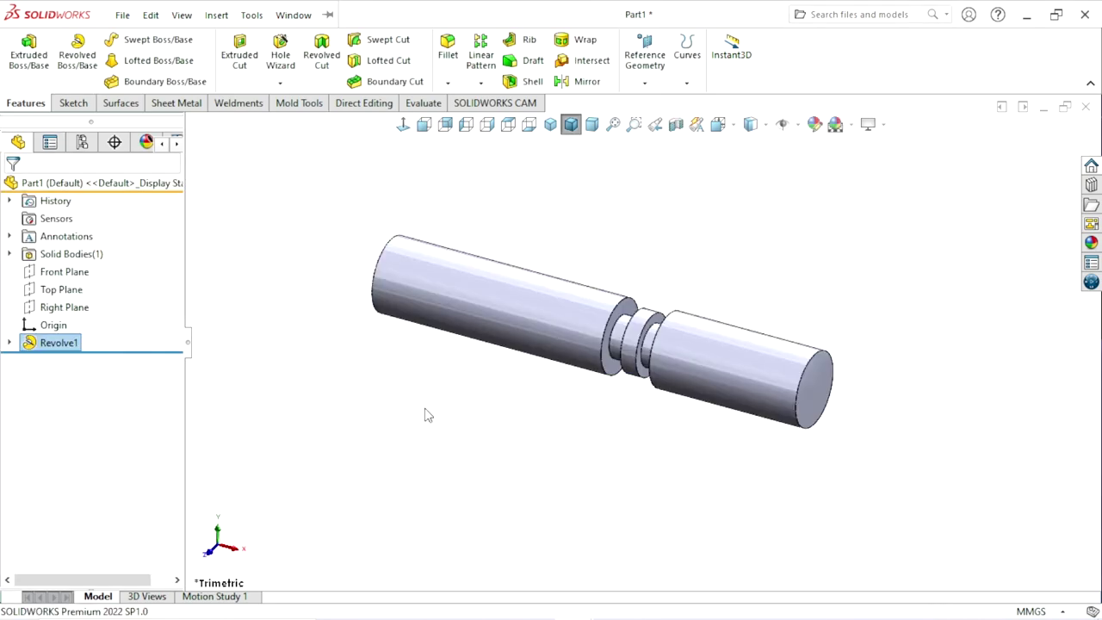
scroll(600, 446, up, 3)
scroll(713, 376, down, 3)
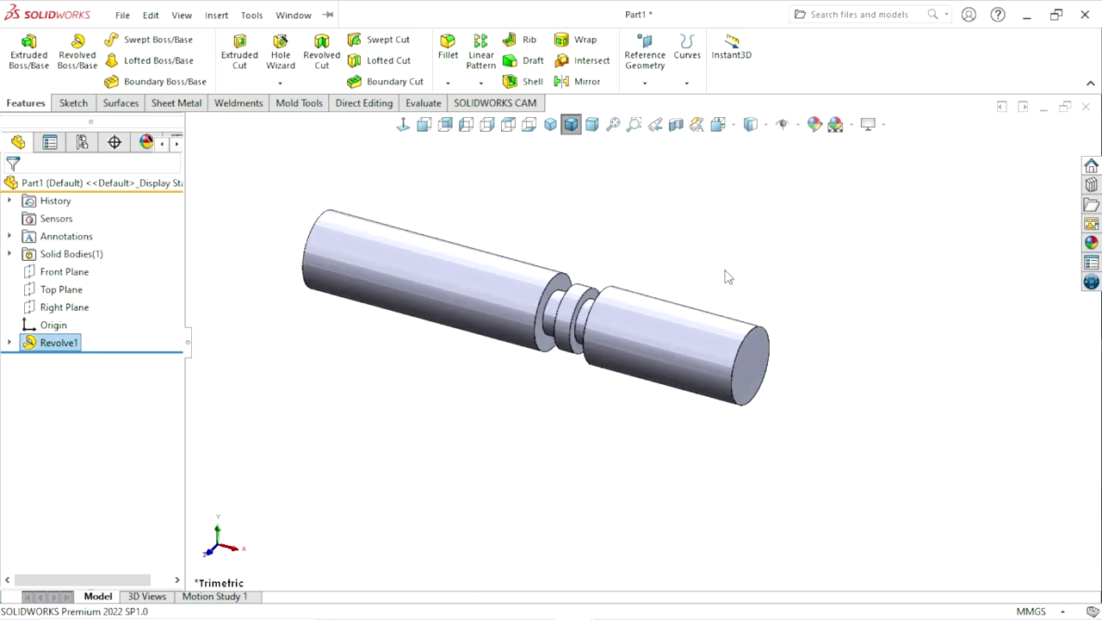
scroll(603, 361, up, 1)
scroll(614, 319, down, 2)
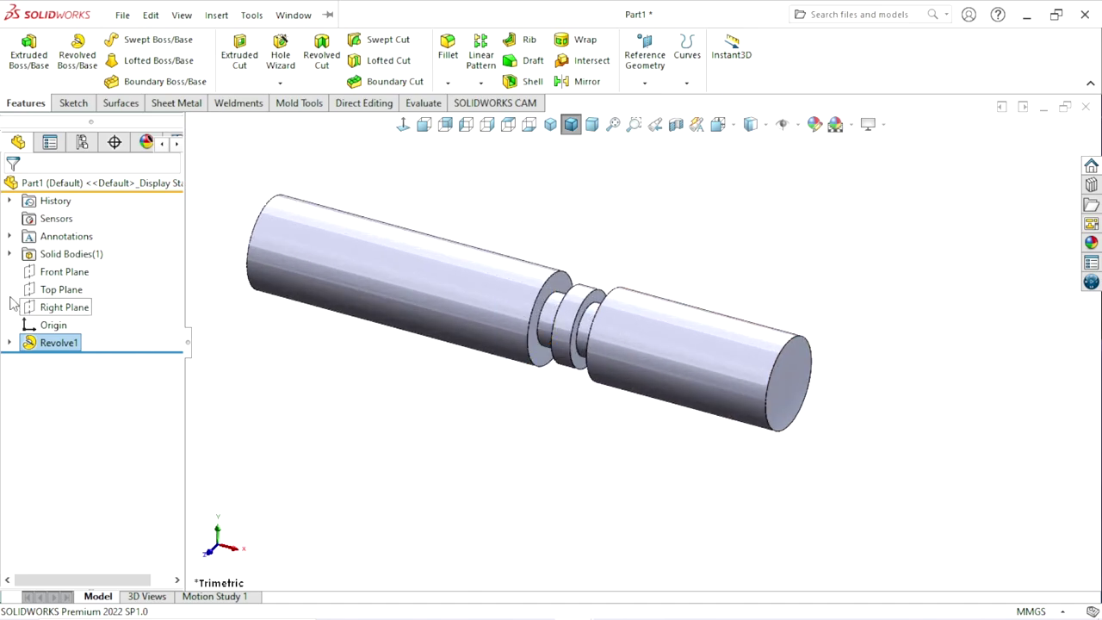
click(56, 272)
- Sketch a construction centreline on the Front Plane along the shaft axis, end to end
click(66, 245)
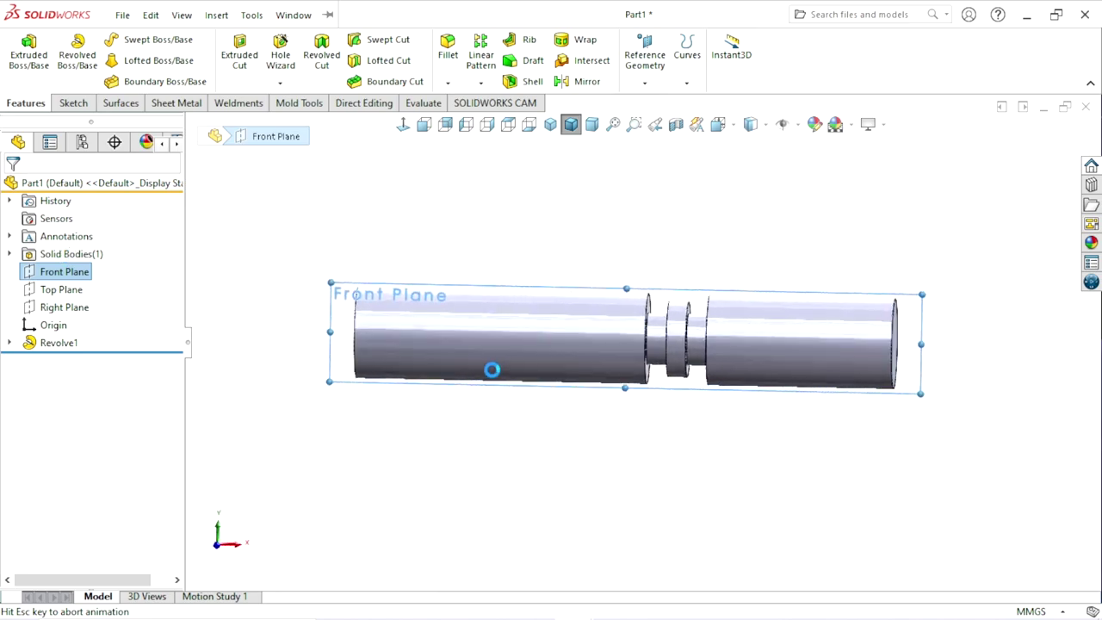
key(ctrl+1)
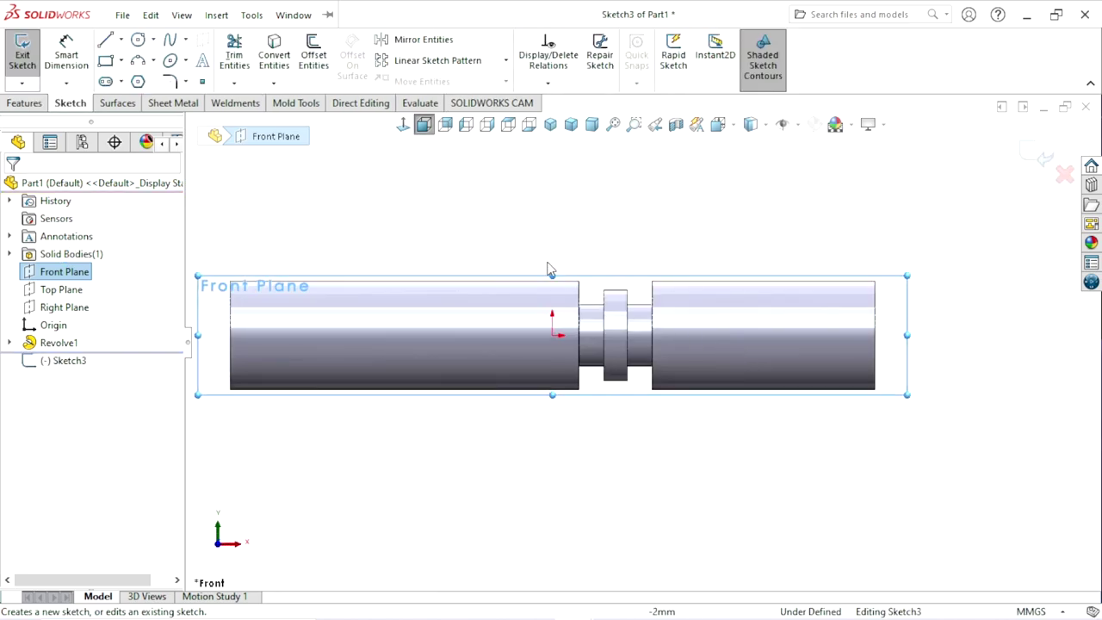
click(292, 189)
click(122, 41)
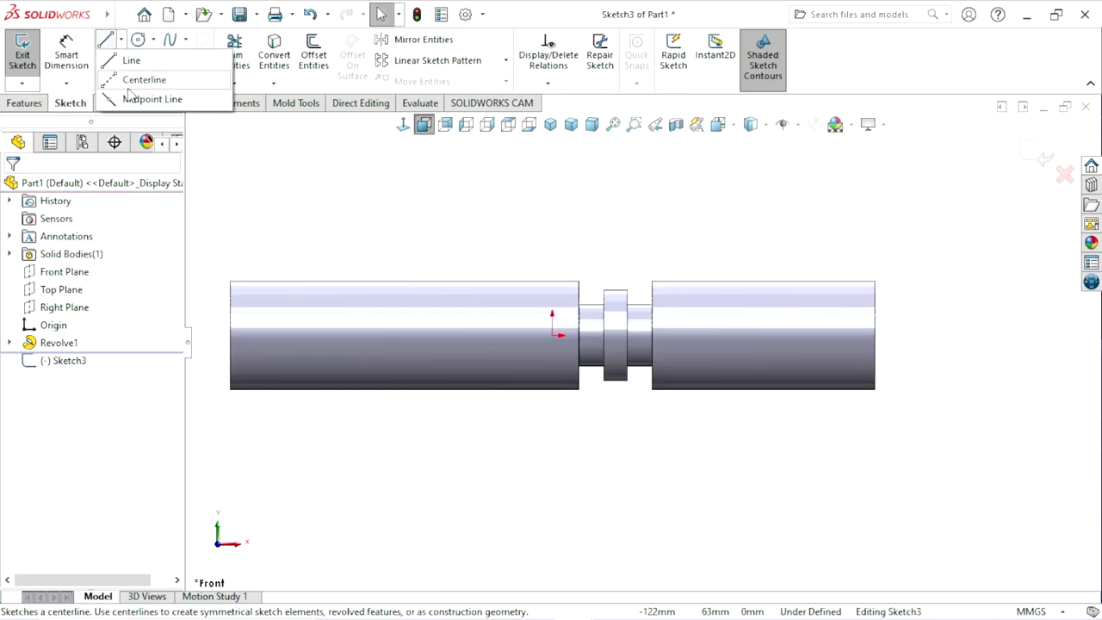
click(147, 79)
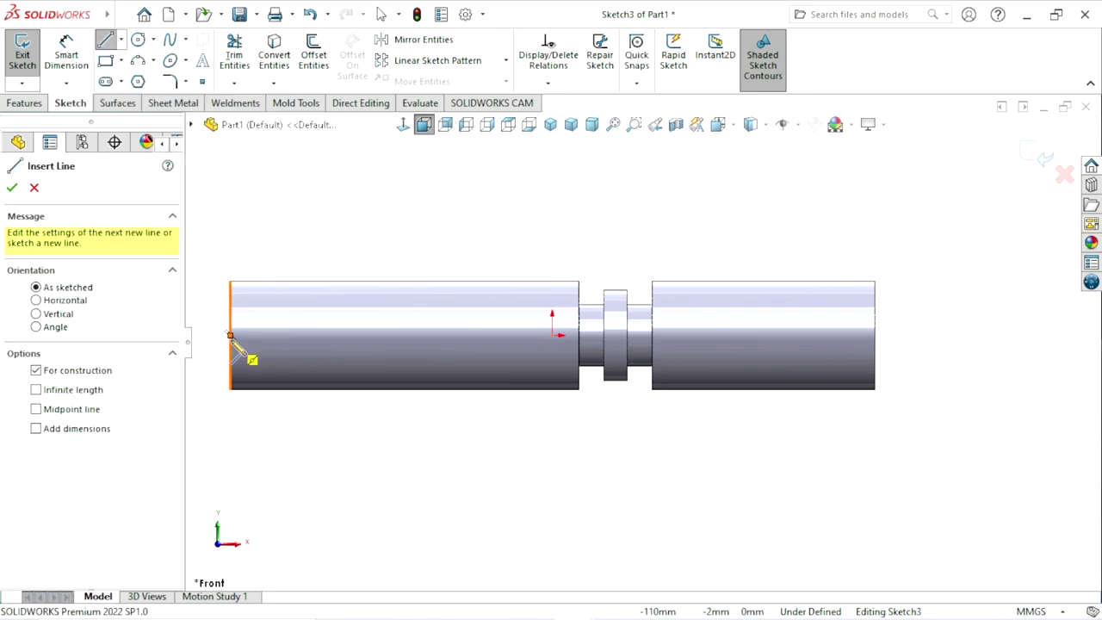
click(230, 335)
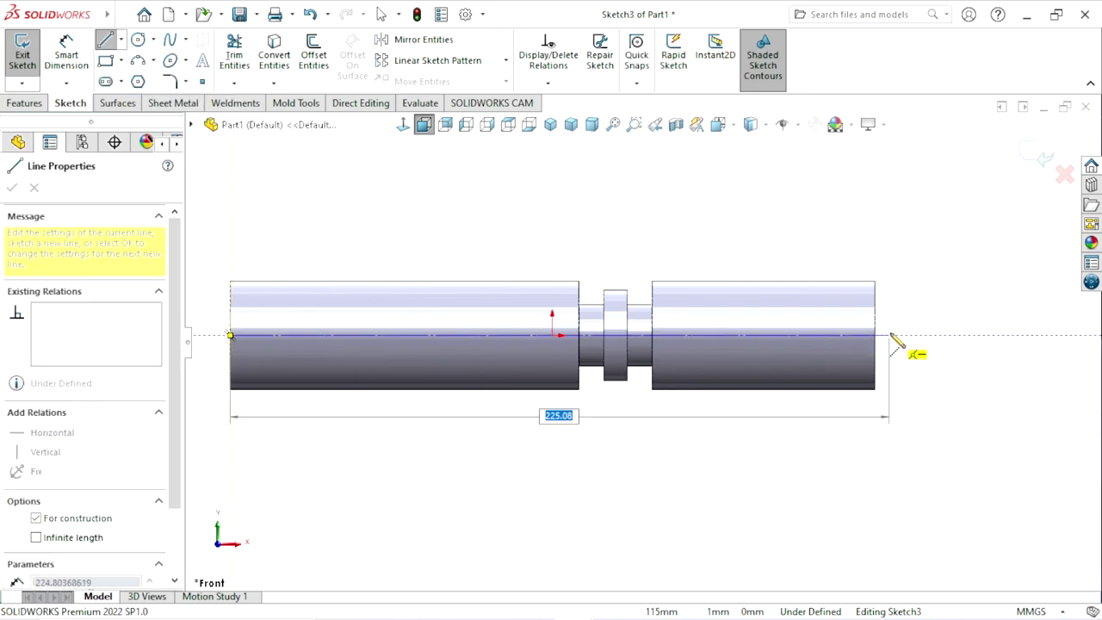
click(875, 336)
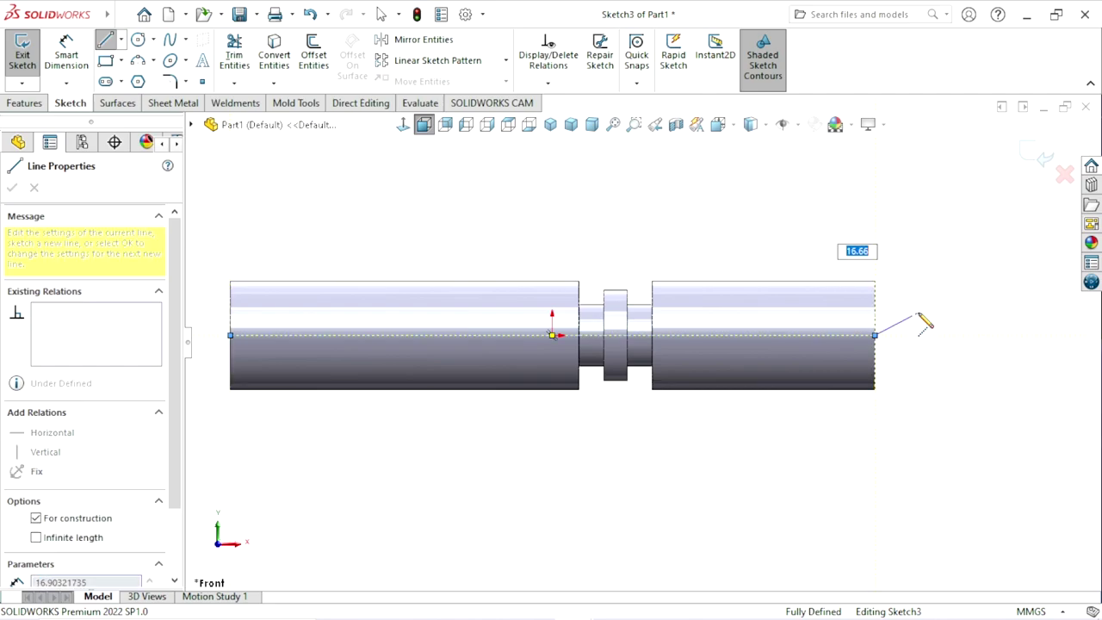
right_click(861, 289)
click(883, 325)
scroll(758, 374, up, 3)
scroll(729, 364, down, 3)
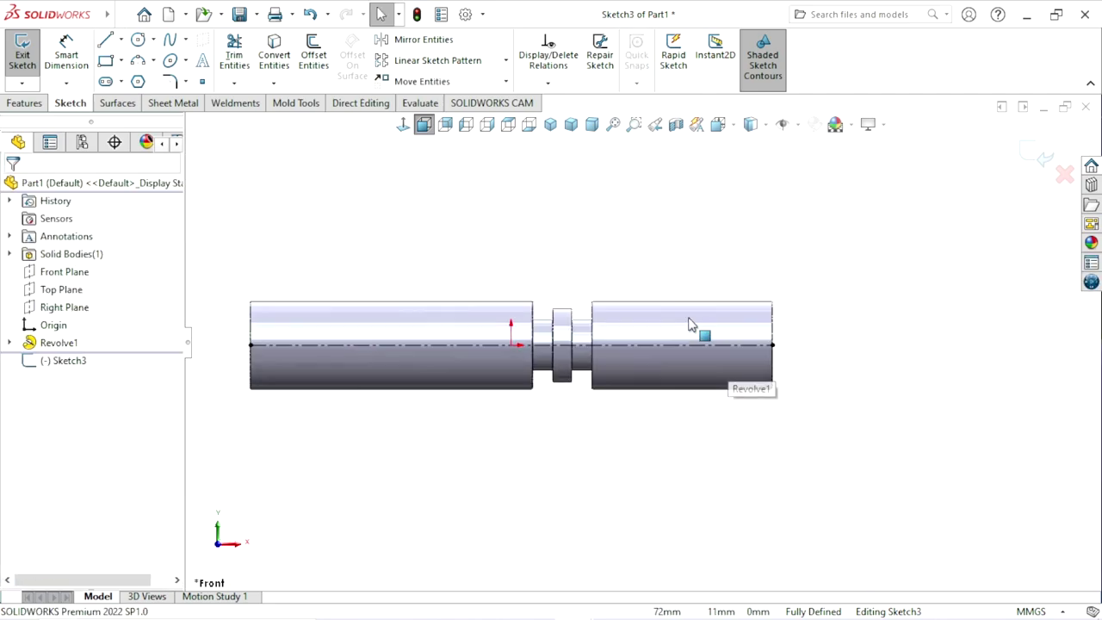
key(r)
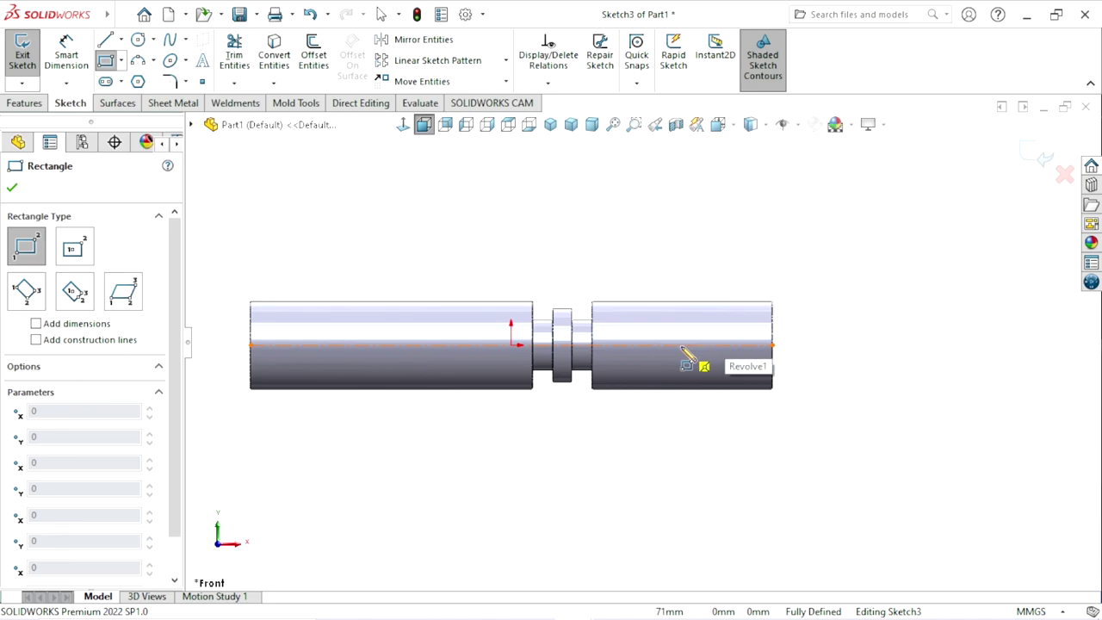
- Draw a corner rectangle straddling the shaft's top edge at its right end
click(746, 279)
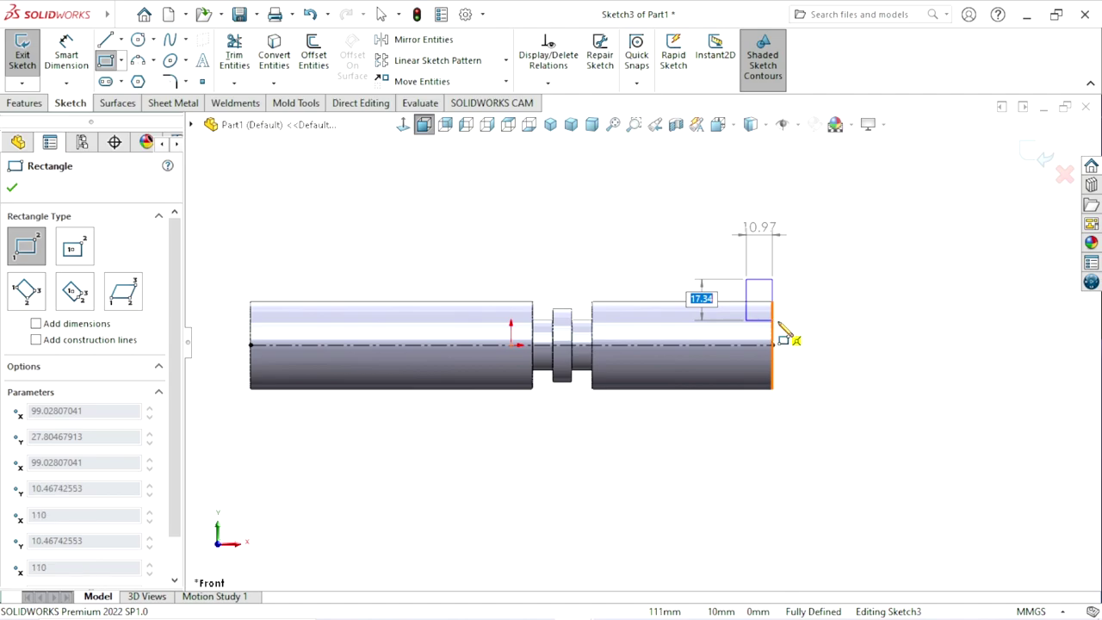
click(781, 321)
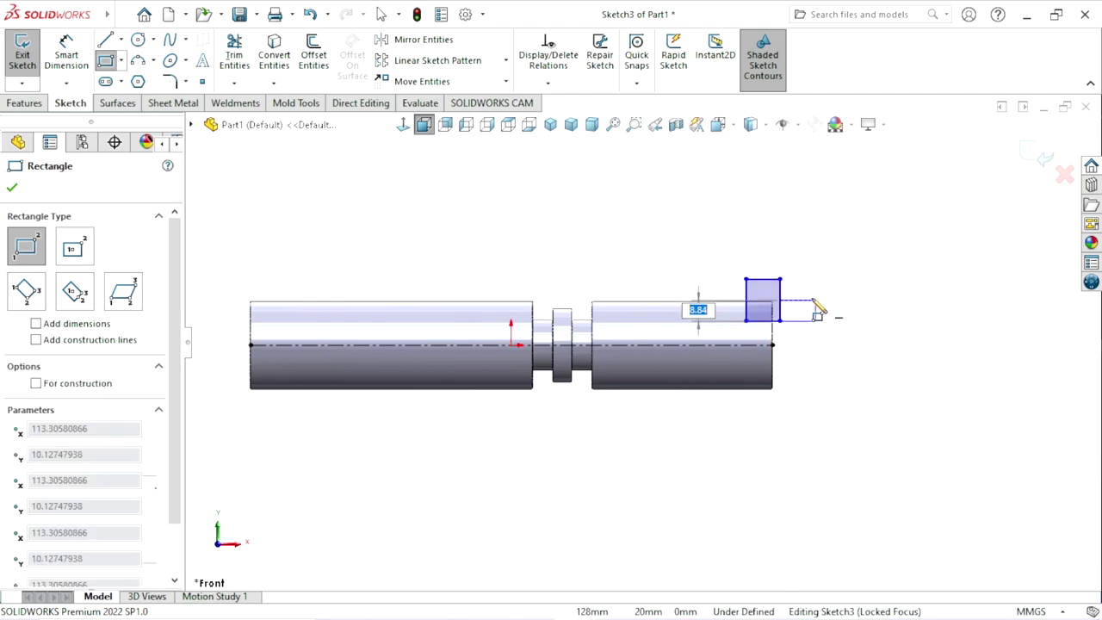
right_click(820, 312)
key(Escape)
scroll(715, 369, up, 2)
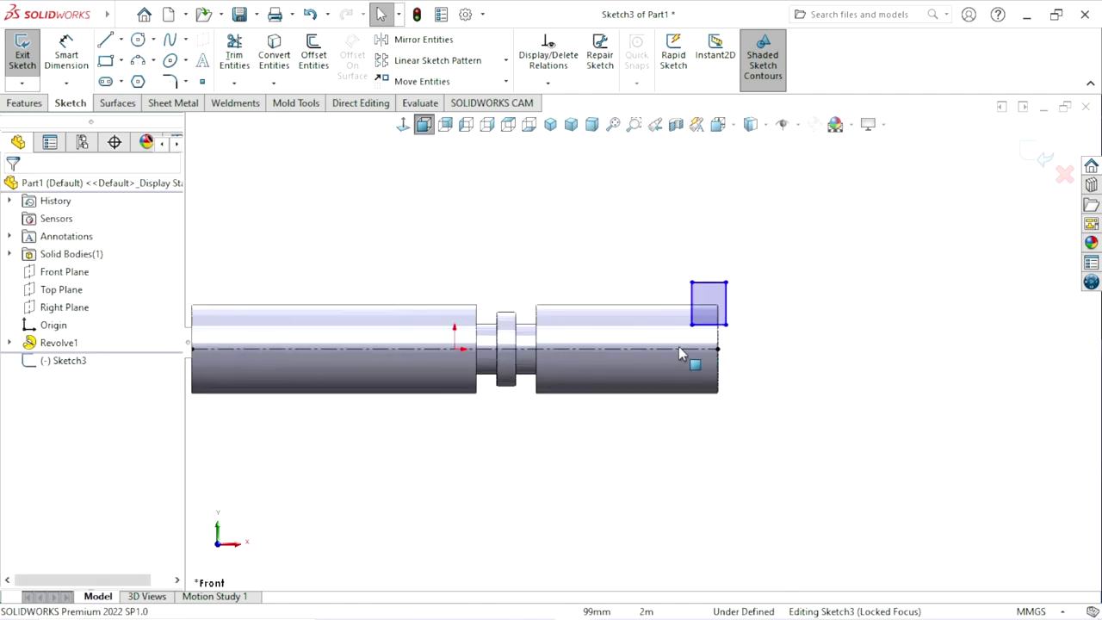
scroll(689, 356, down, 2)
scroll(505, 369, up, 1)
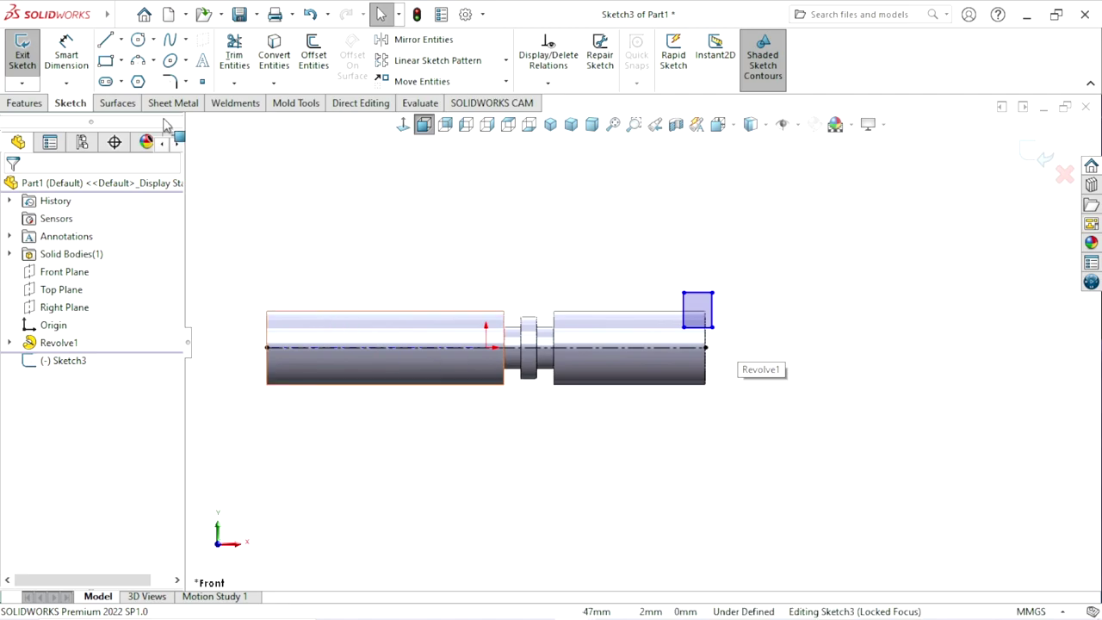
- Draw three more rectangles across the top edge: both sides of the grooves and the left end
click(105, 59)
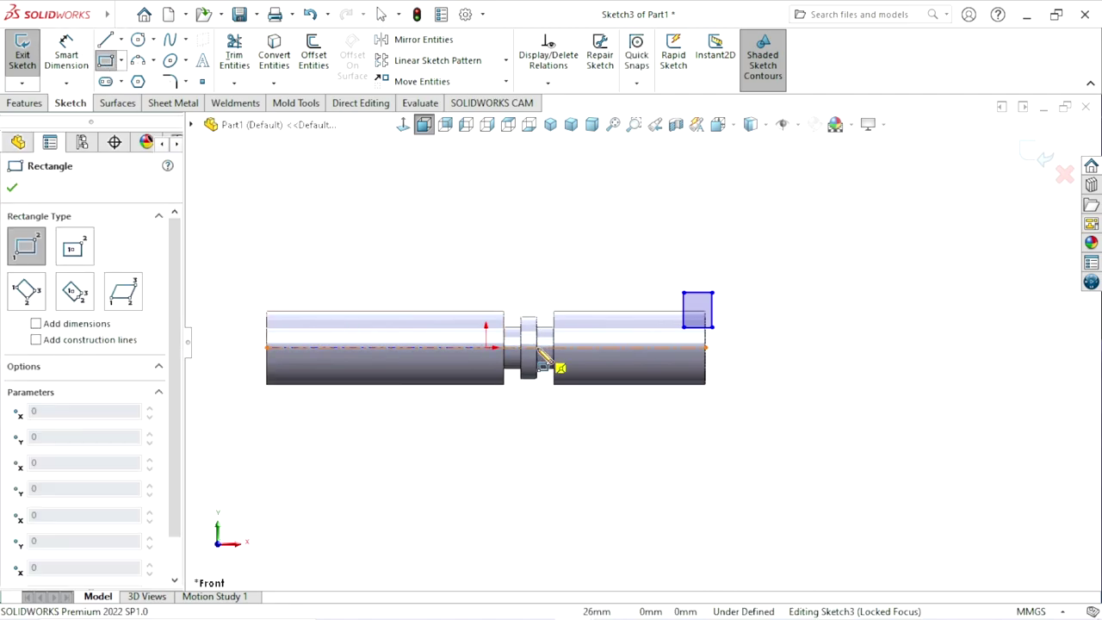
click(569, 293)
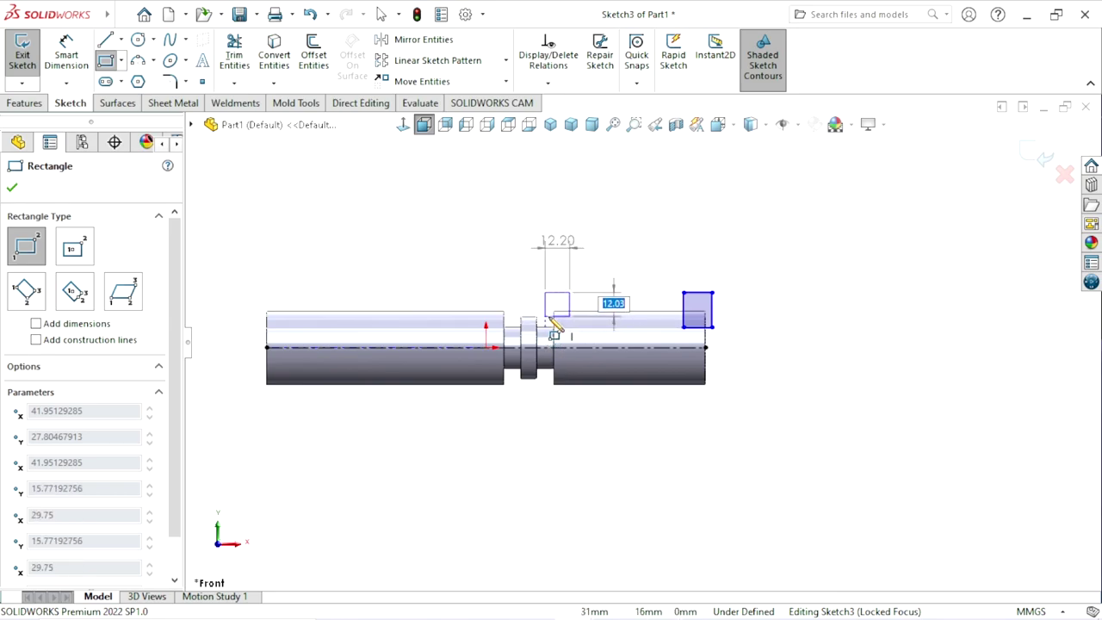
click(547, 321)
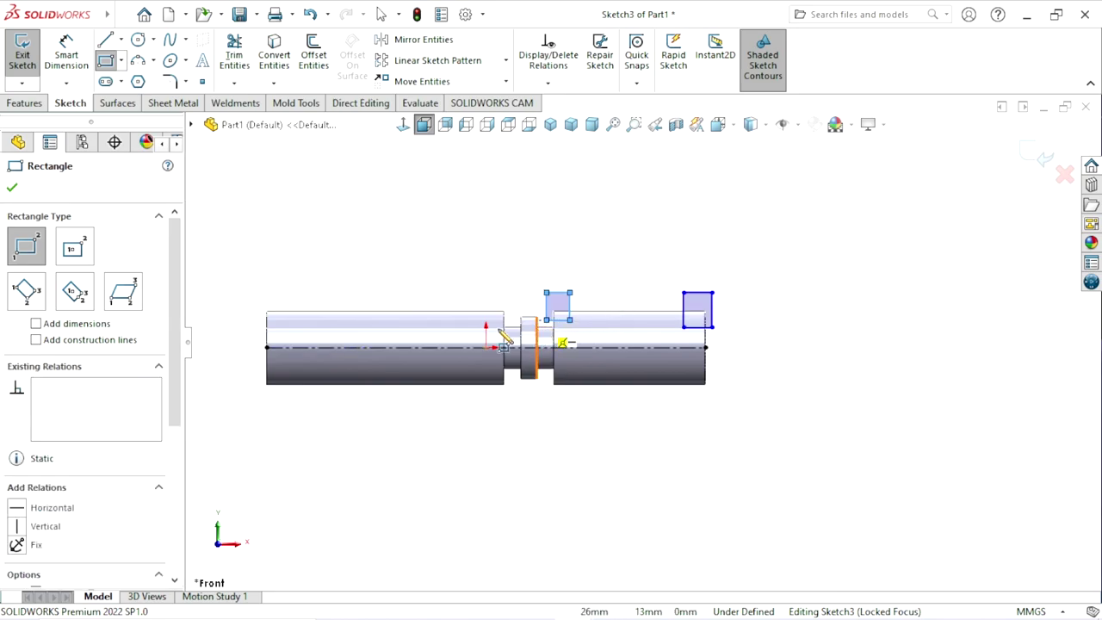
click(507, 287)
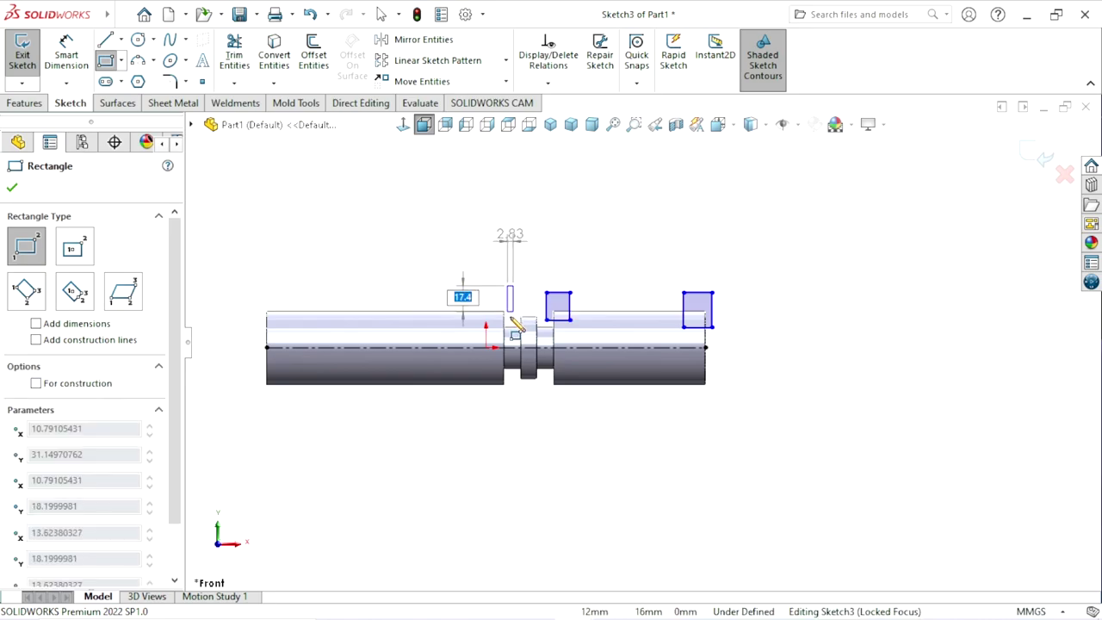
click(486, 320)
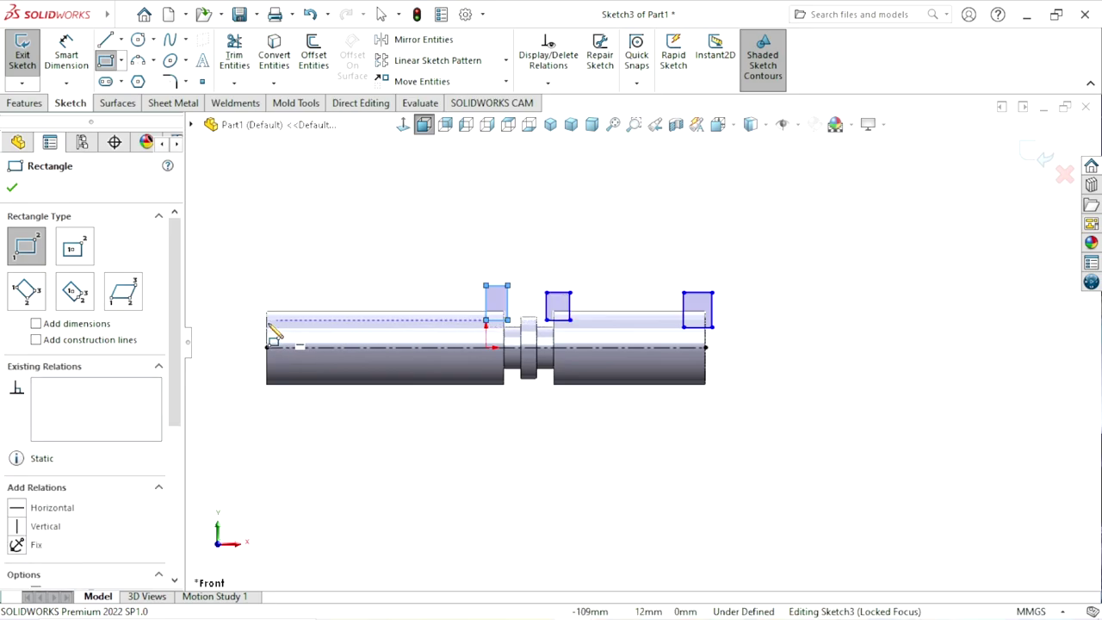
click(280, 293)
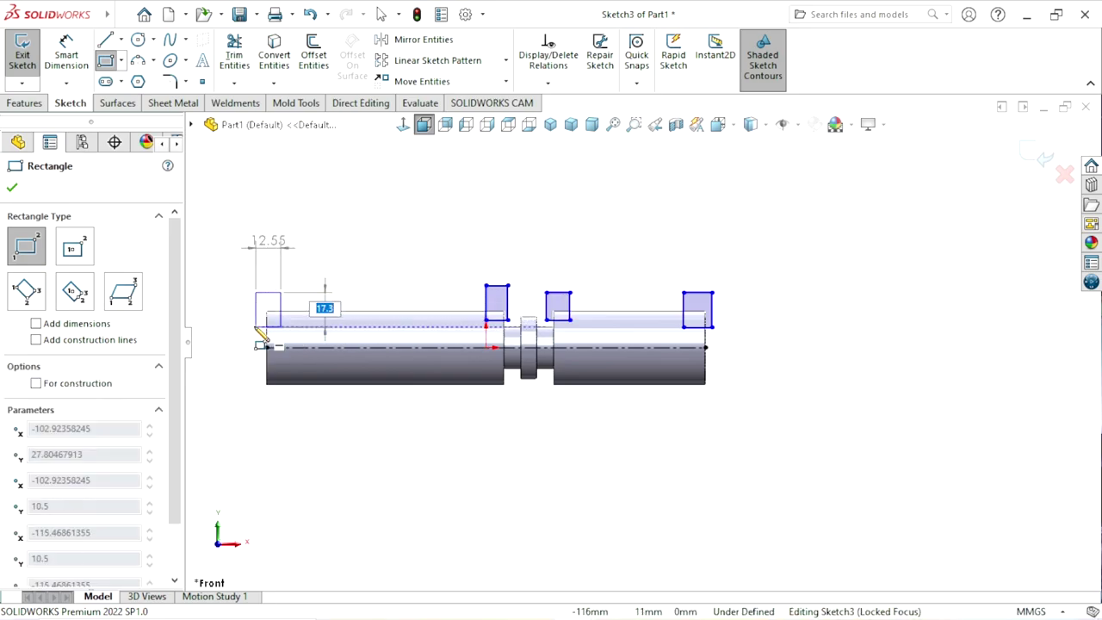
click(255, 328)
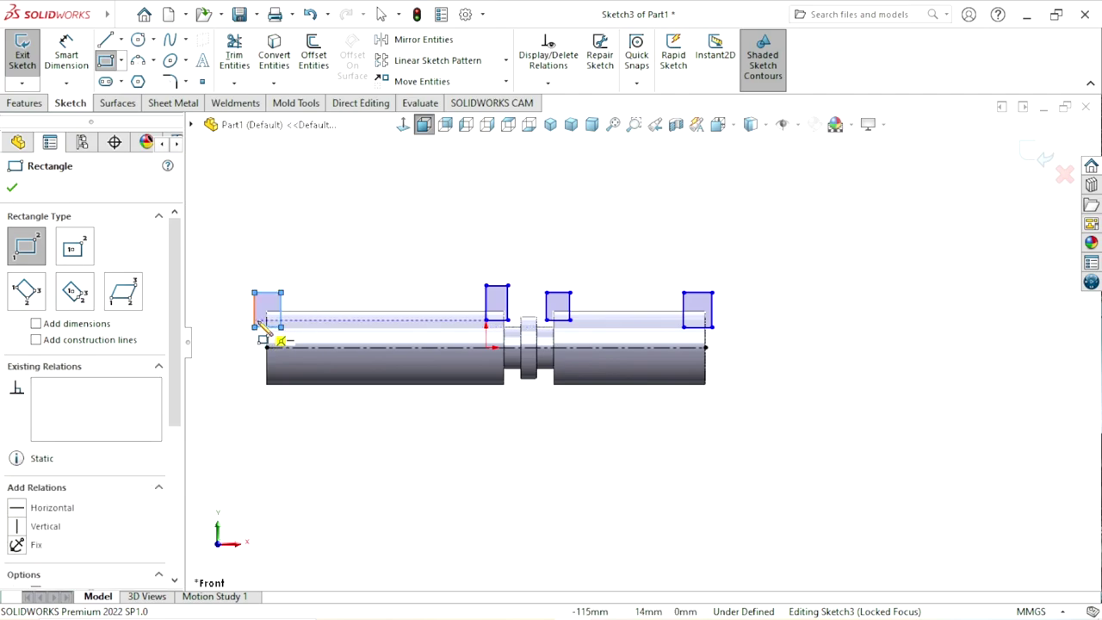
right_click(297, 271)
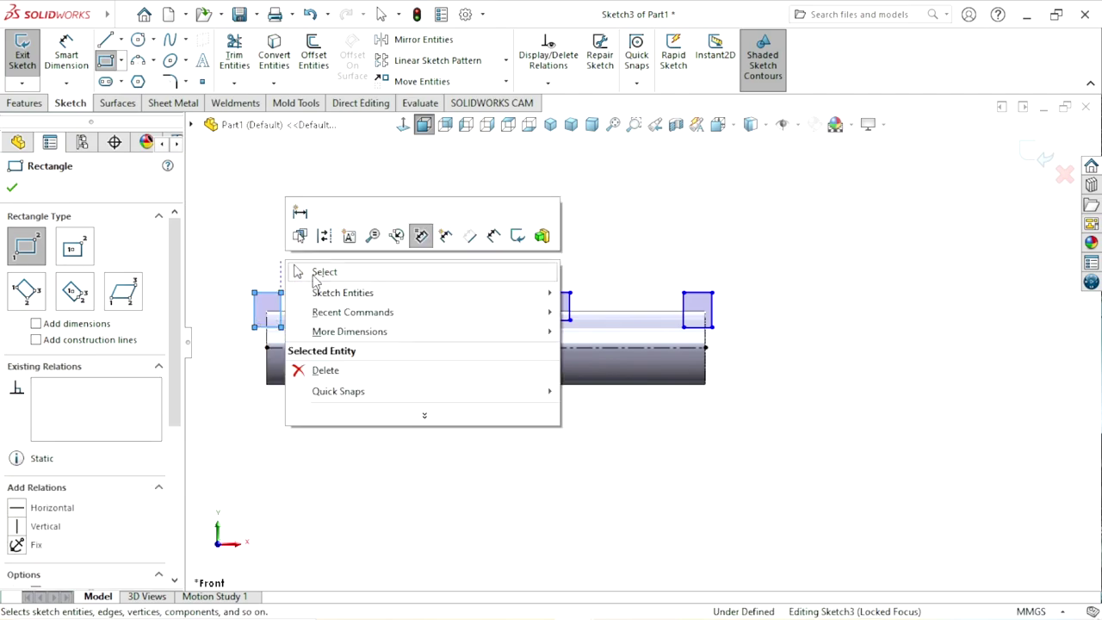
click(319, 278)
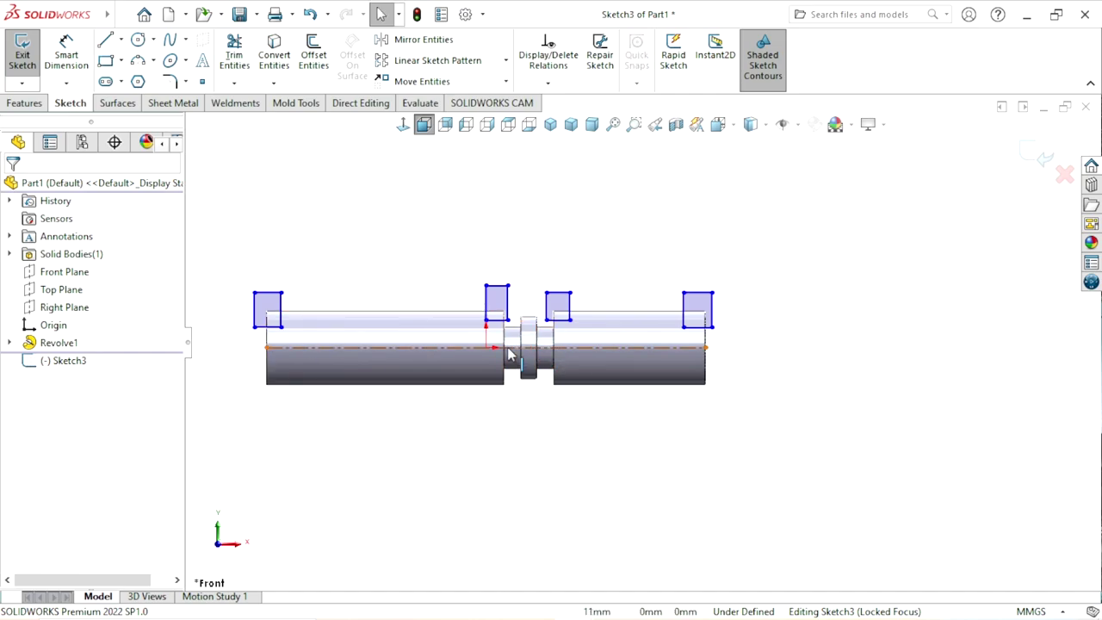
ctrl+middle_drag(438, 364, 510, 359)
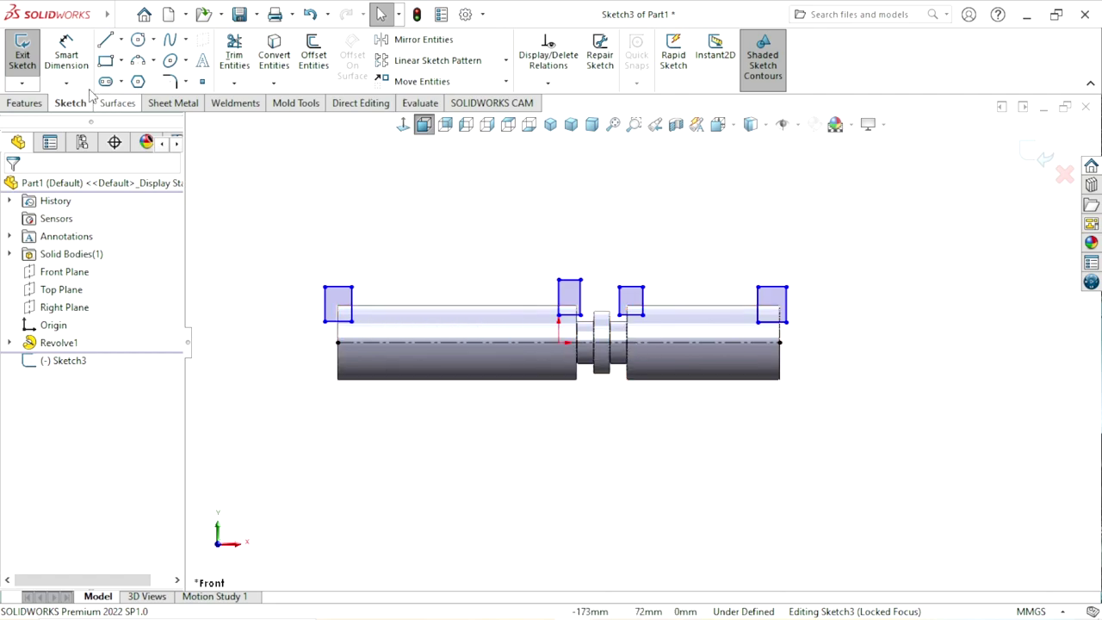
click(66, 55)
scroll(792, 336, down, 1)
scroll(786, 336, down, 1)
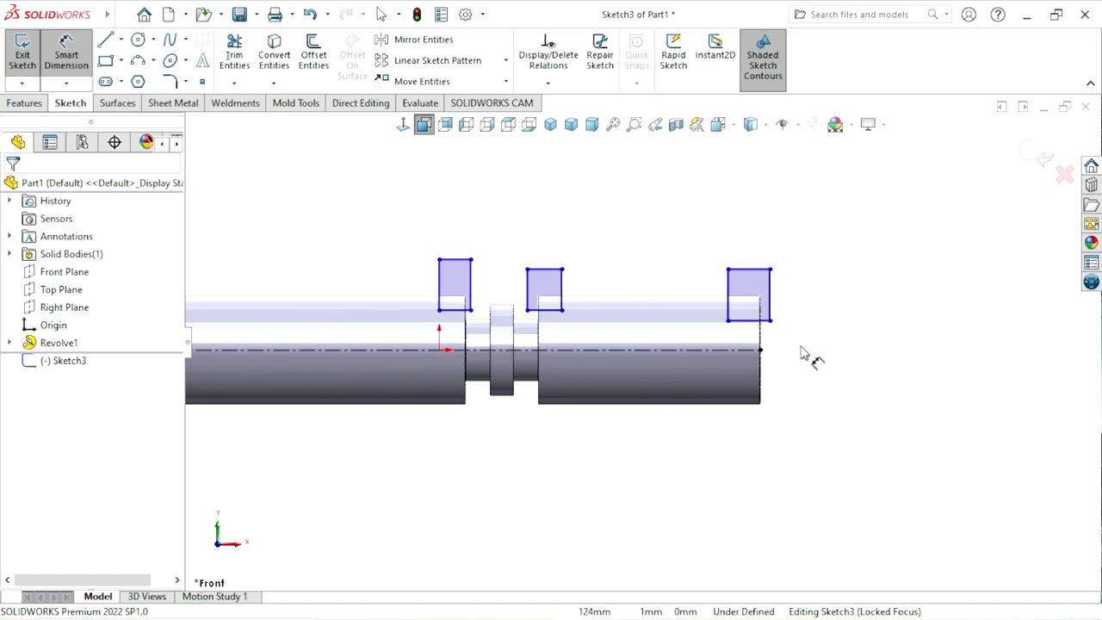
- Place the right-end rectangle 5 mm from the shaft's right end
click(762, 344)
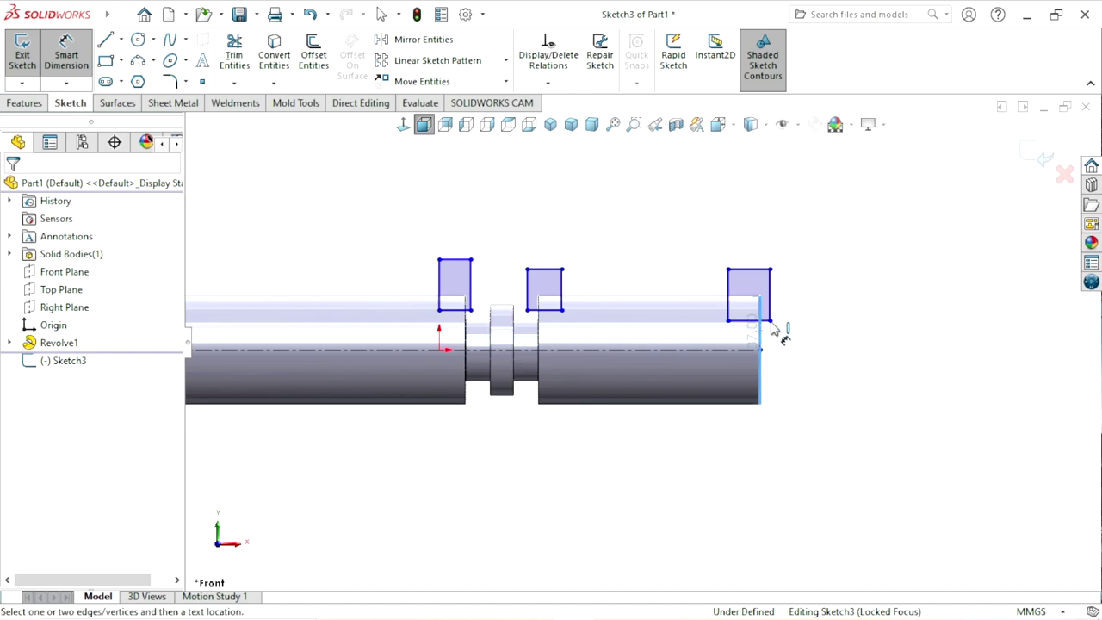
click(728, 296)
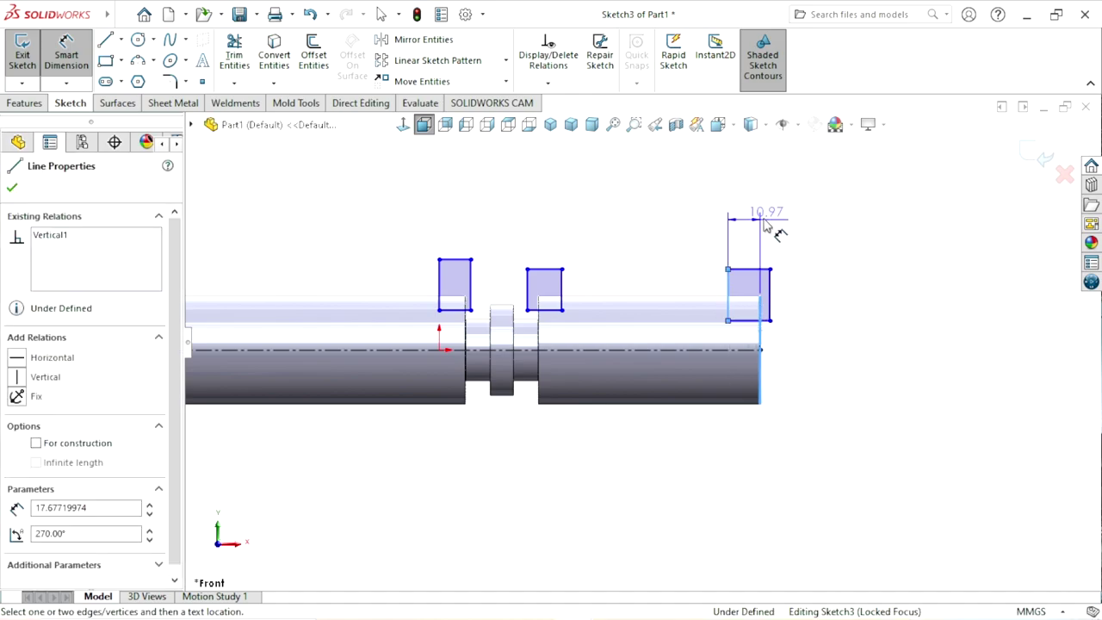
click(814, 220)
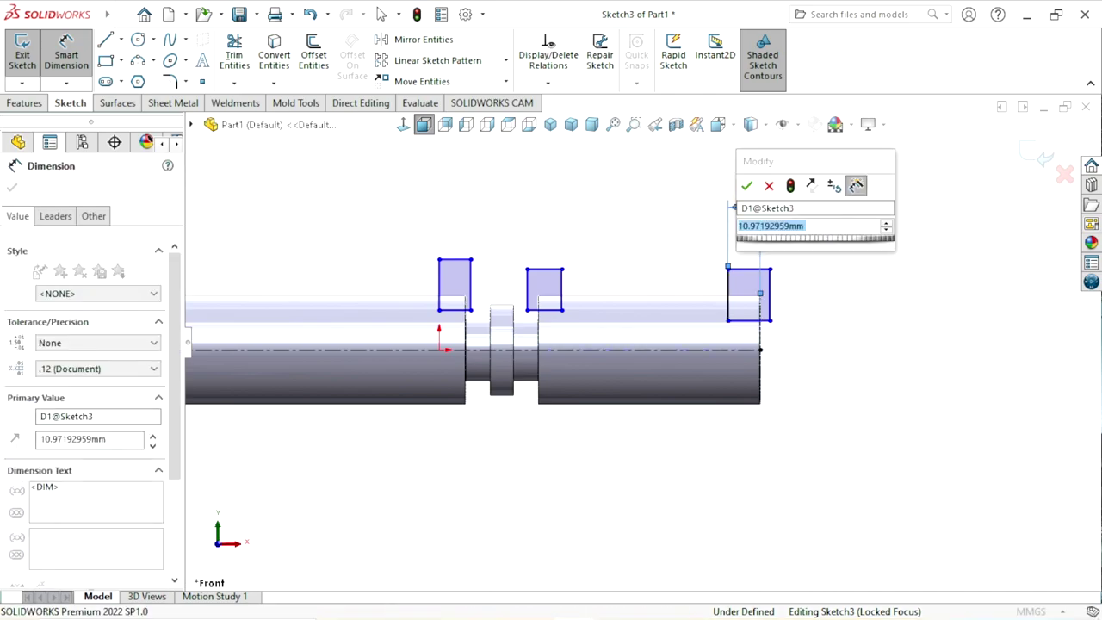
text(5)
key(Return)
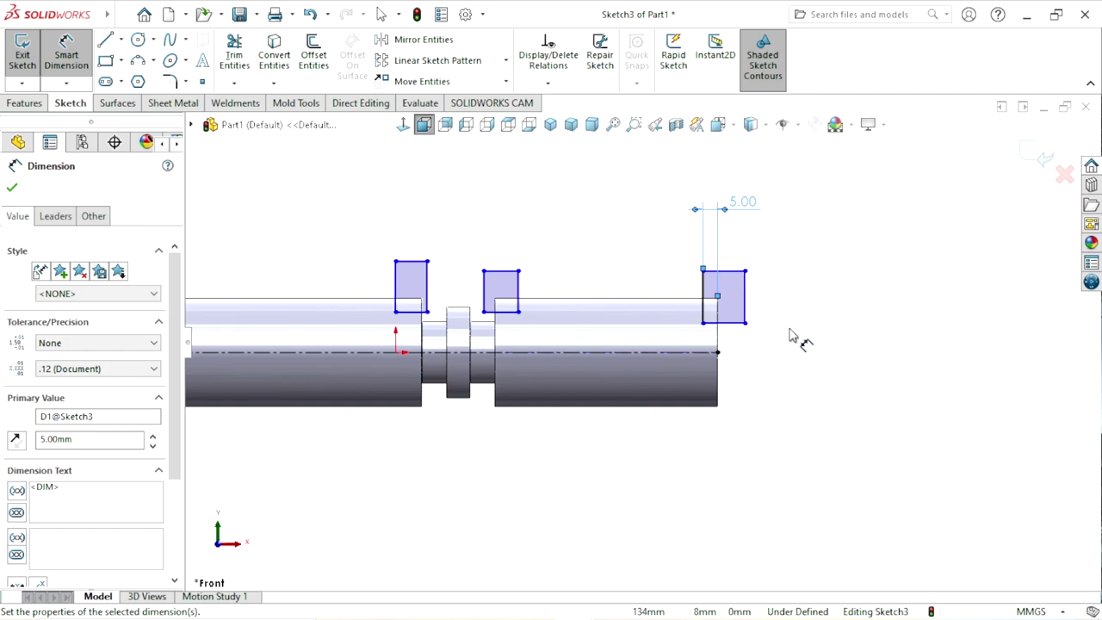
- Set the right-end rectangle's height to 8.27
click(746, 301)
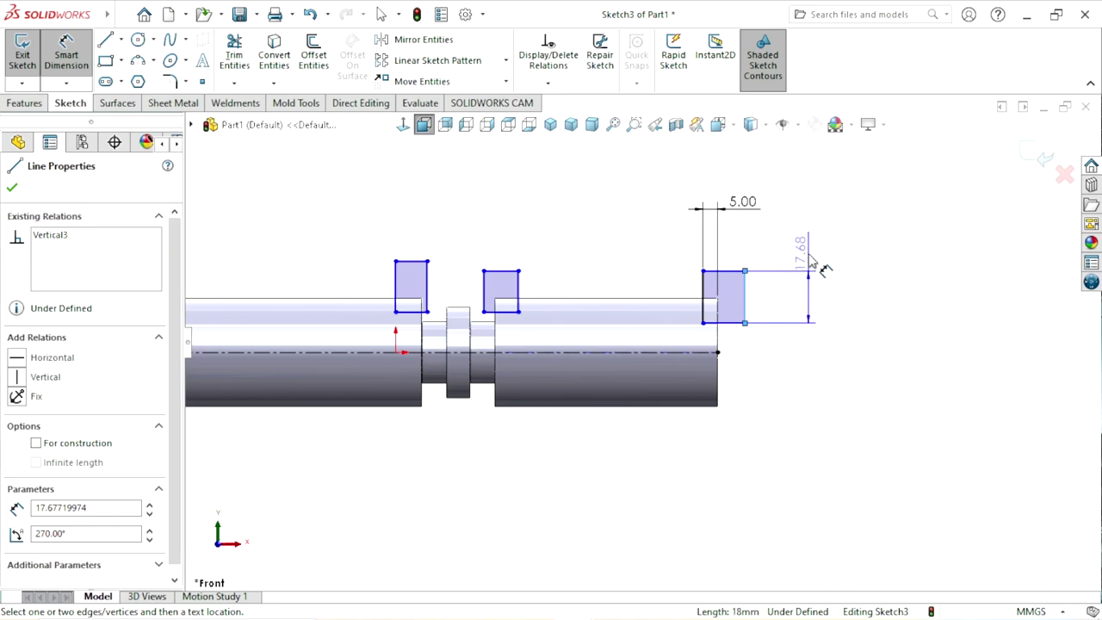
click(823, 270)
text(8)
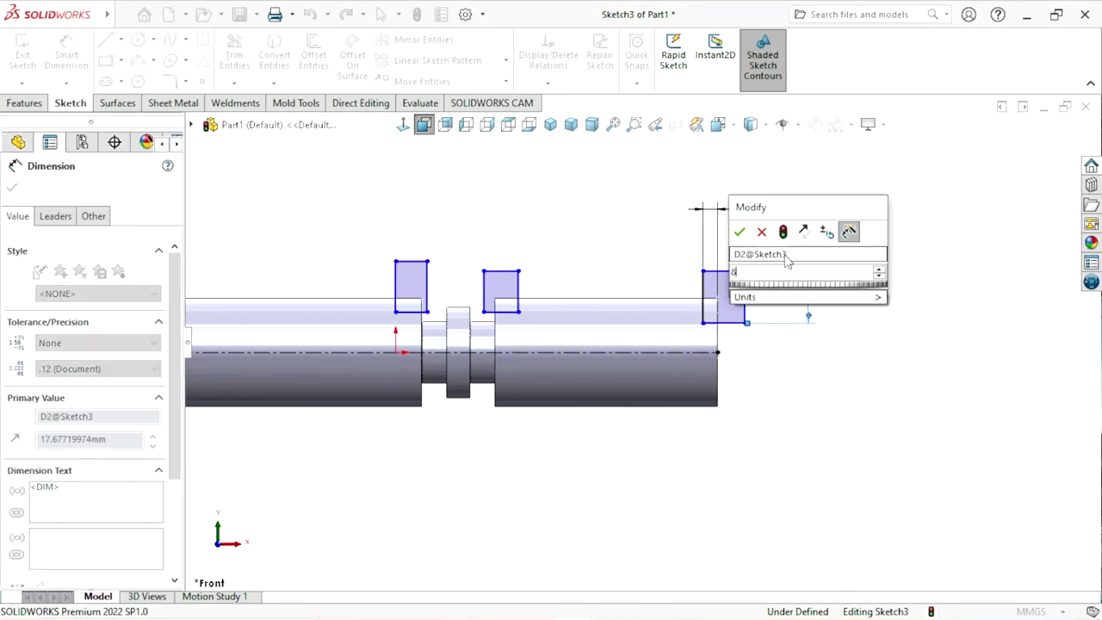
text(.27)
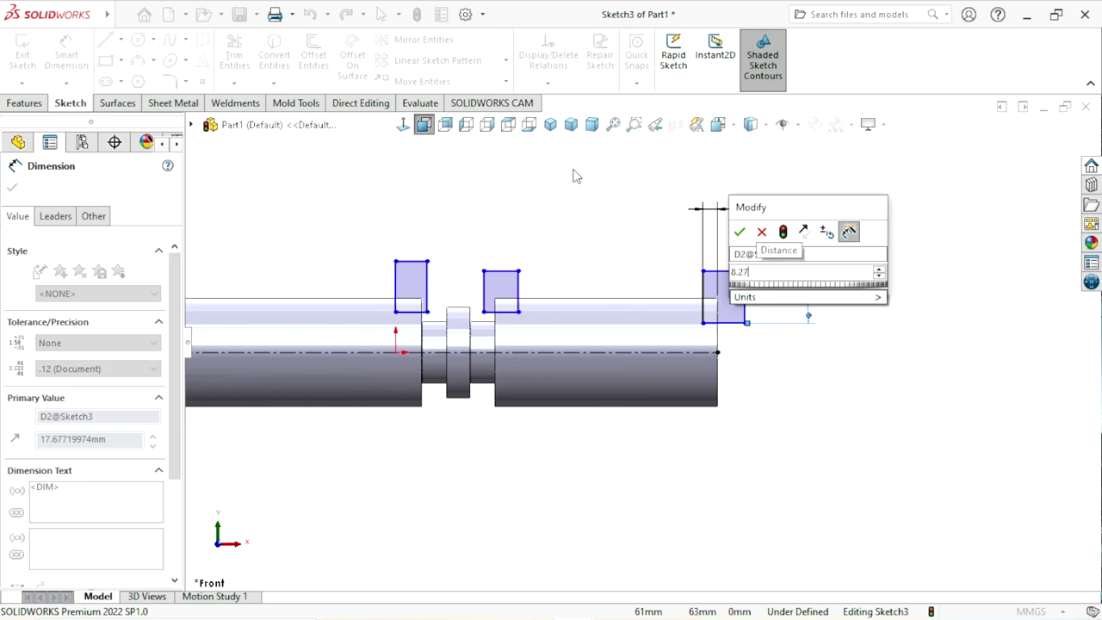
key(Escape)
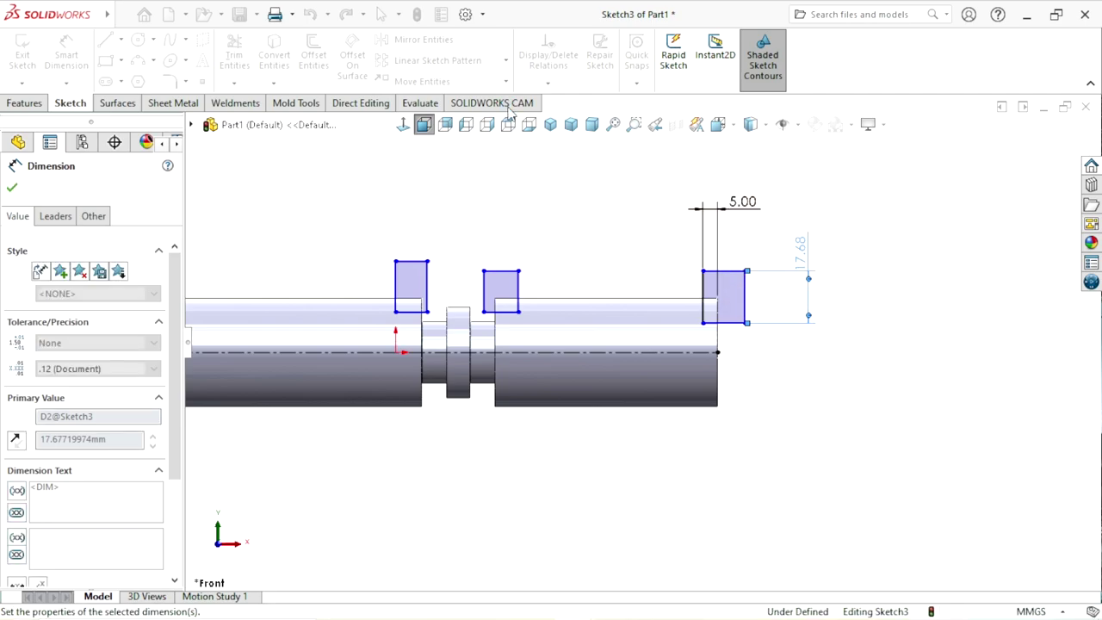
ctrl+middle_drag(724, 300, 701, 315)
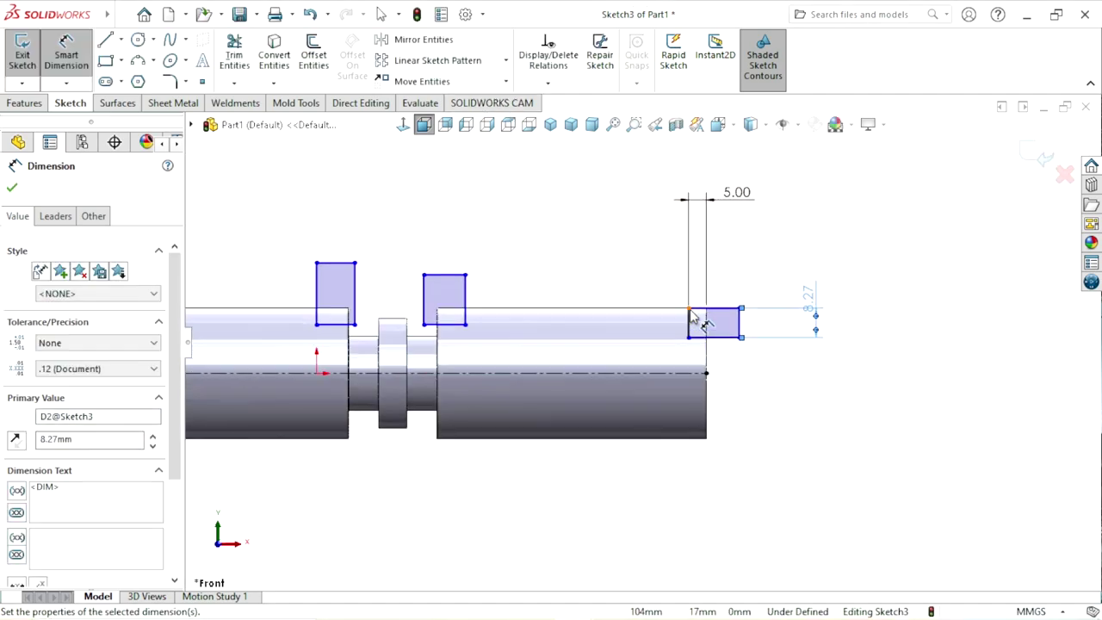
scroll(717, 349, up, 1)
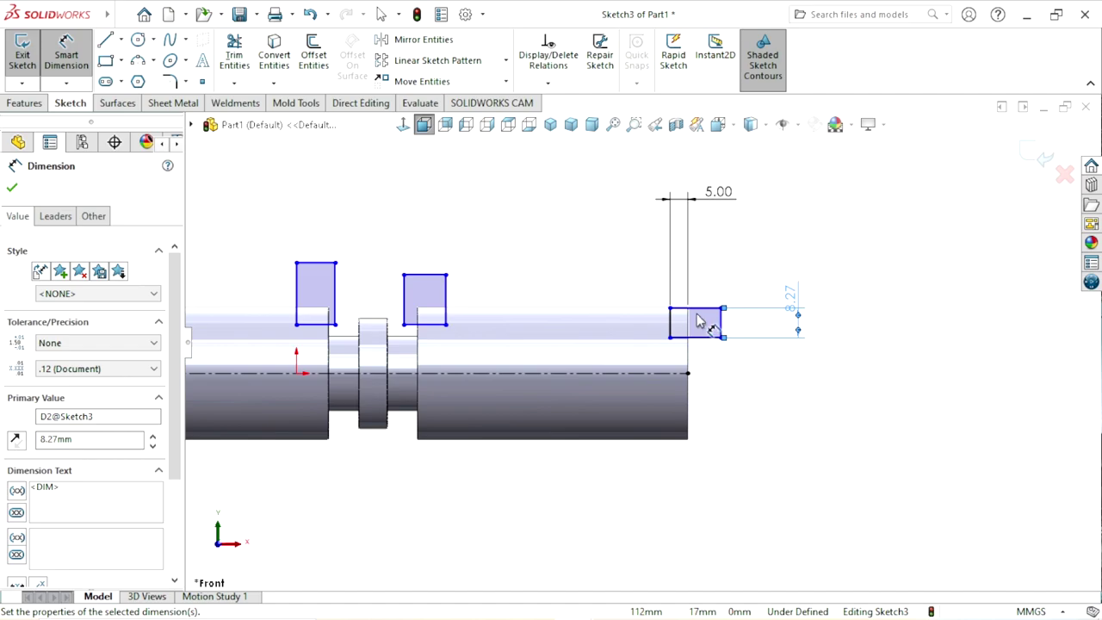
scroll(689, 352, down, 1)
scroll(720, 387, up, 1)
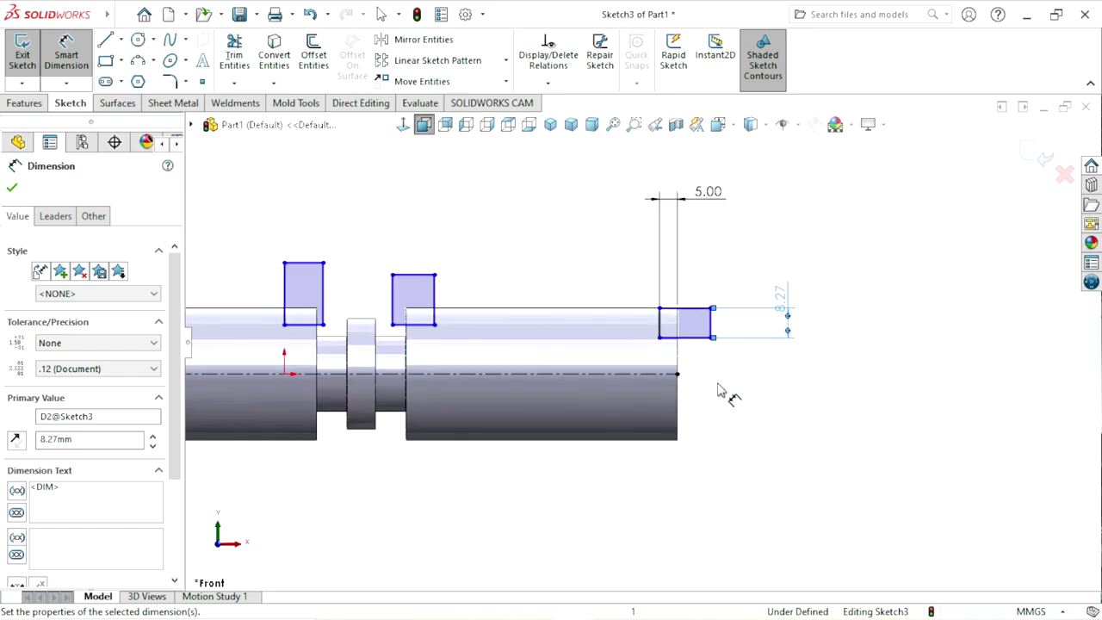
click(699, 337)
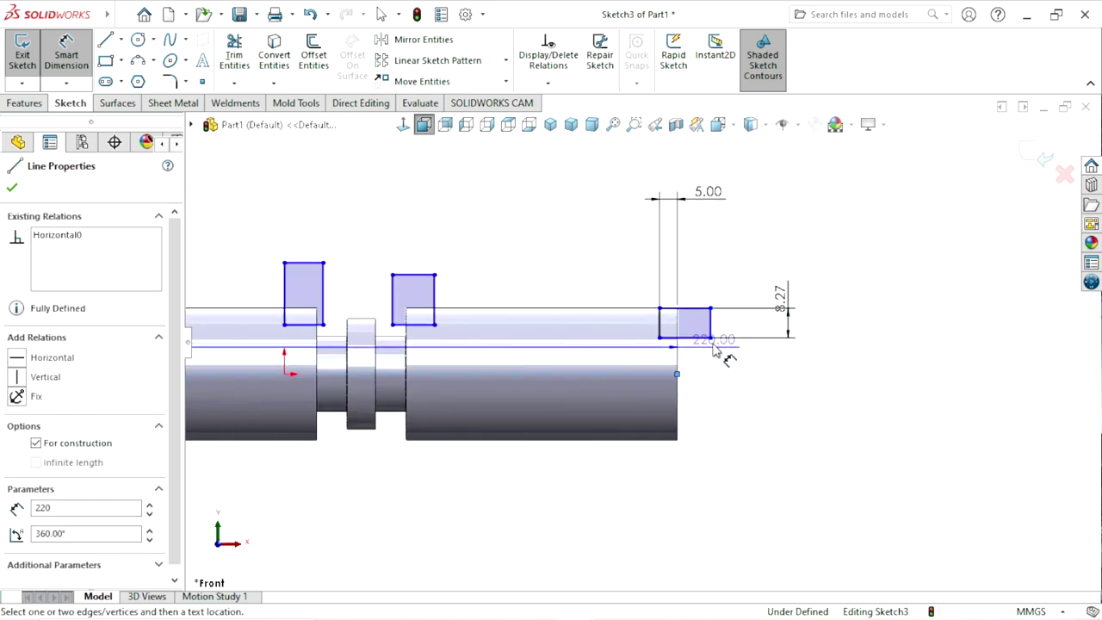
- Add a 32.00 vertical dimension locating the right-end rectangle above the shaft reference
click(746, 392)
click(746, 392)
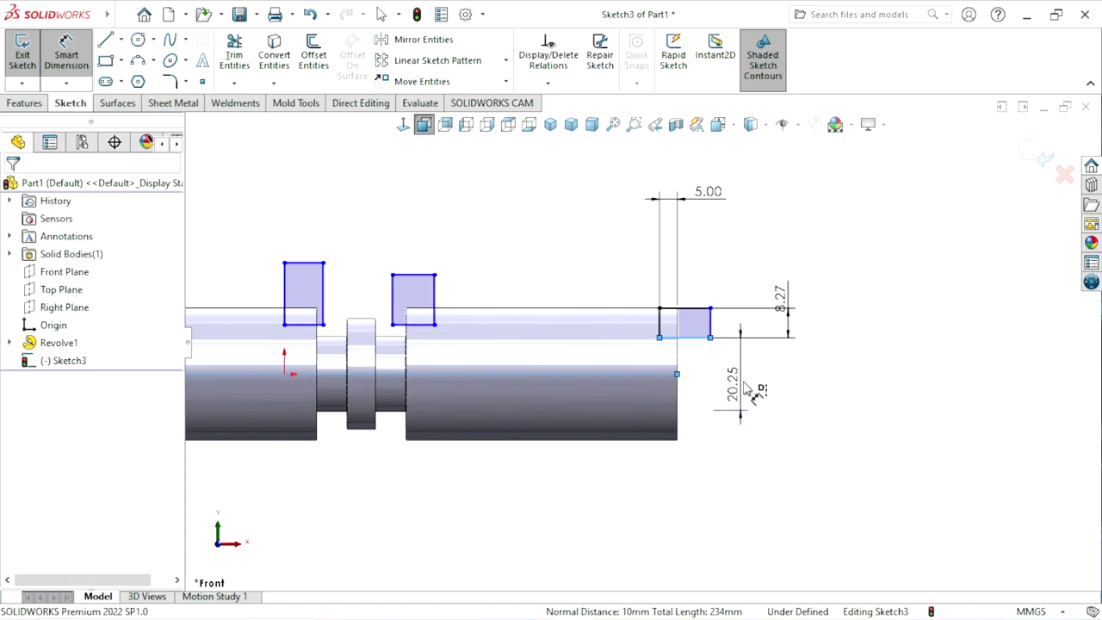
text(32)
key(Return)
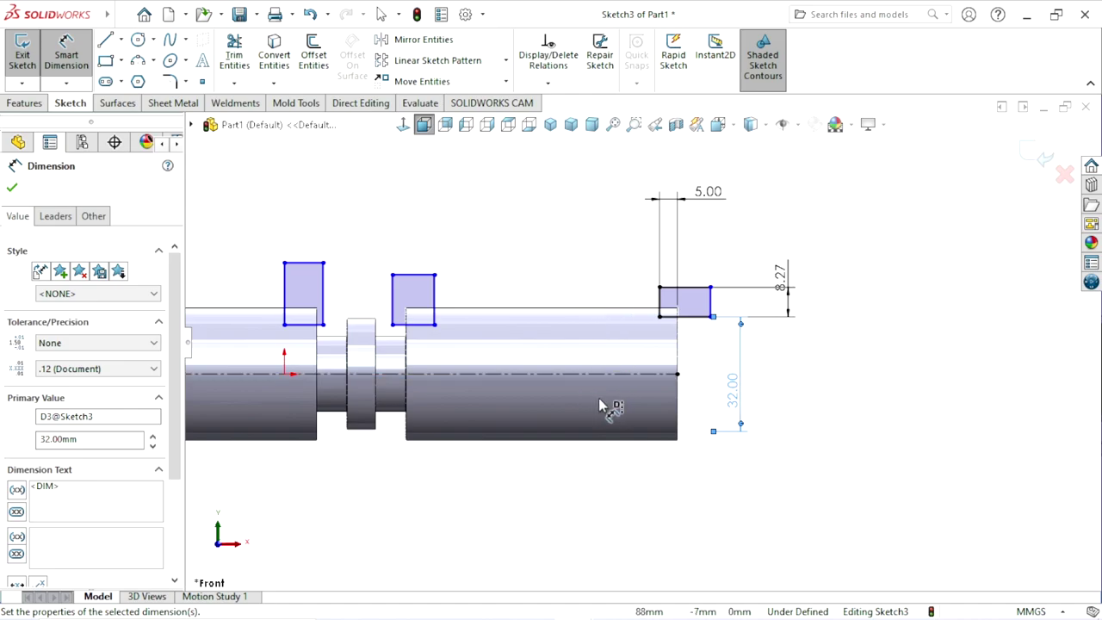
scroll(603, 397, up, 1)
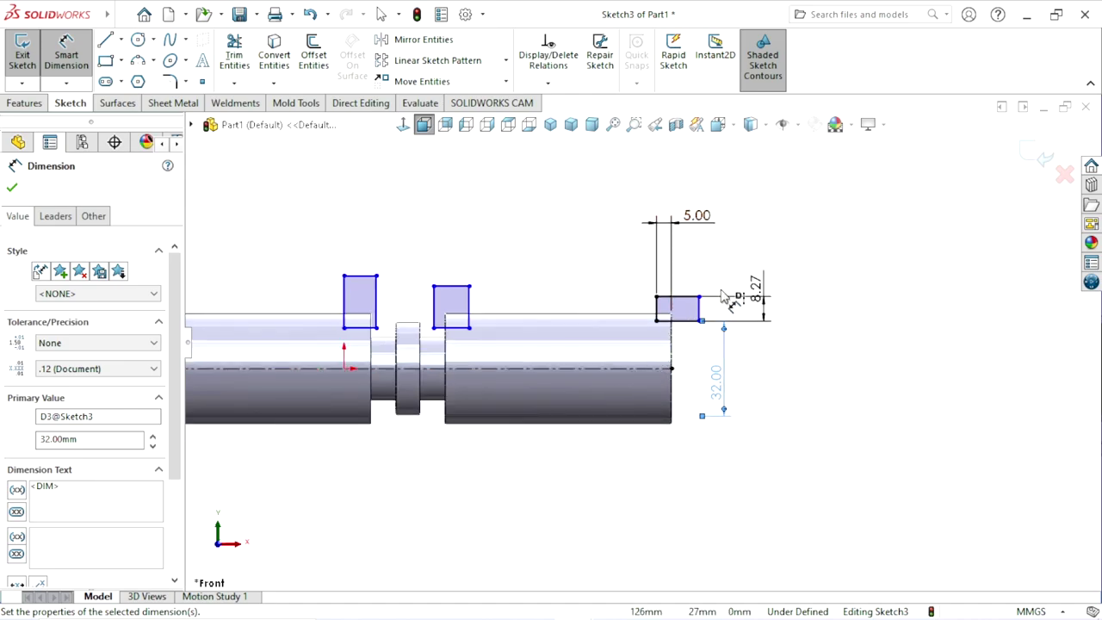
- Set the right-end rectangle's width to 8.00
click(678, 297)
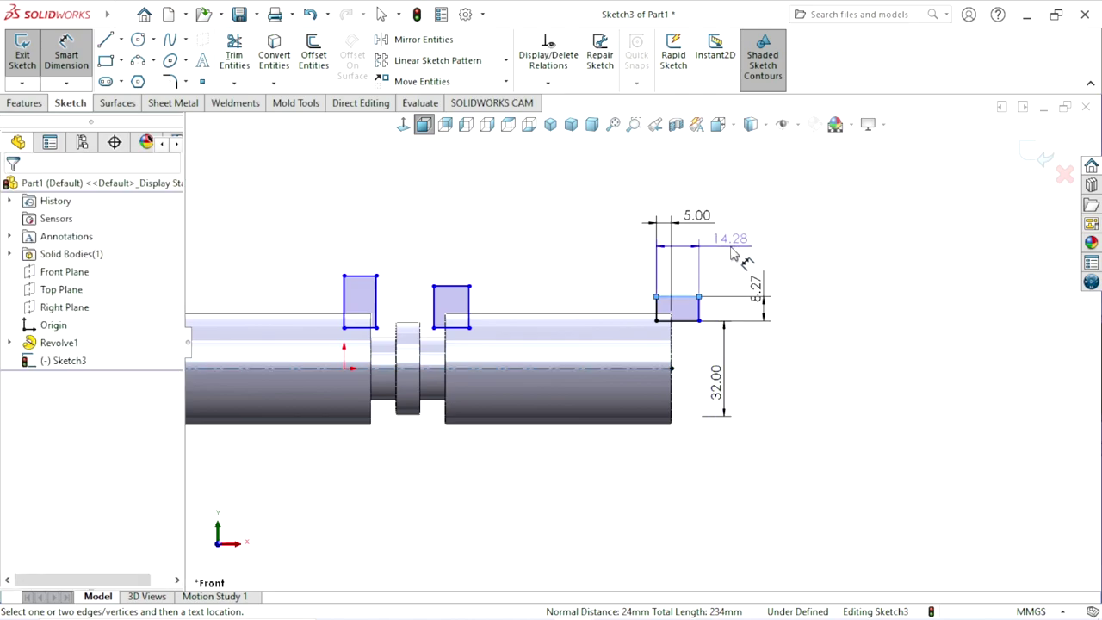
click(731, 251)
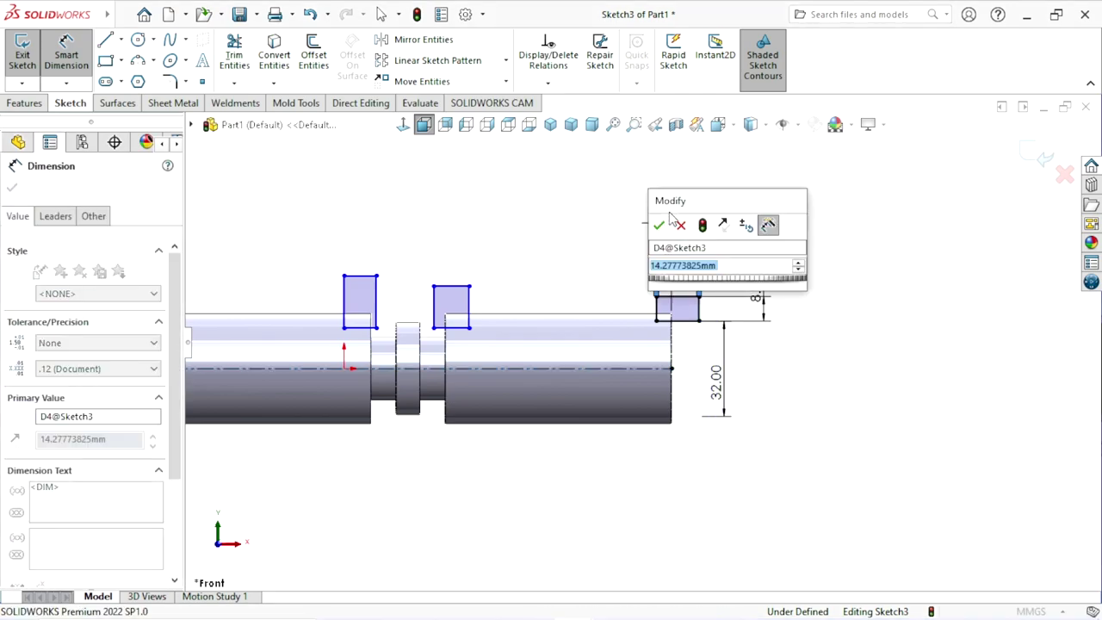
text(8)
key(Return)
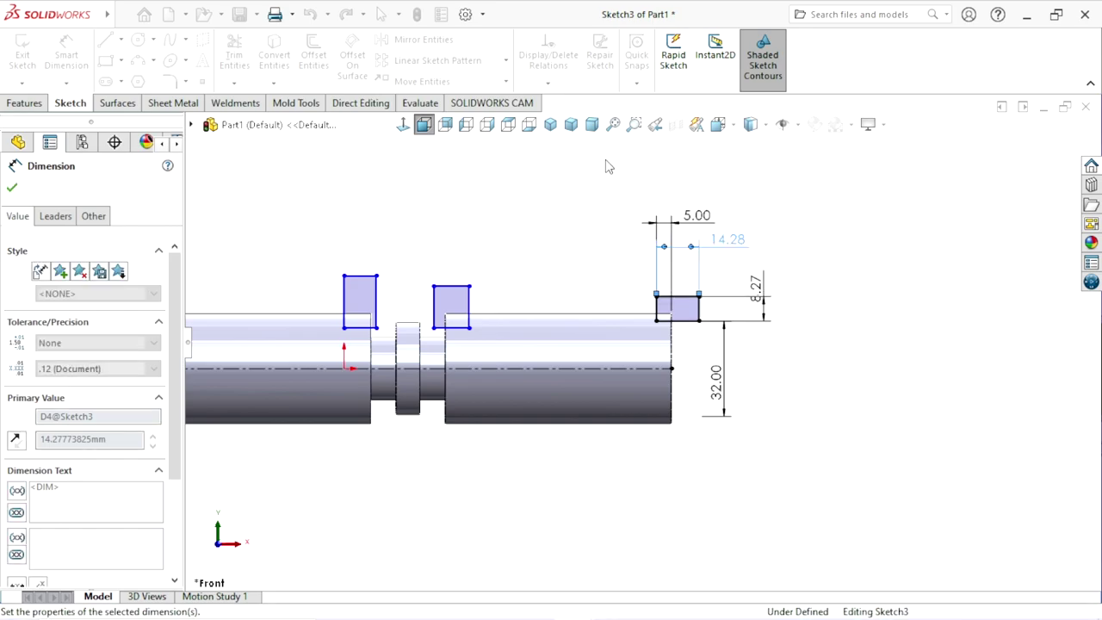
click(503, 163)
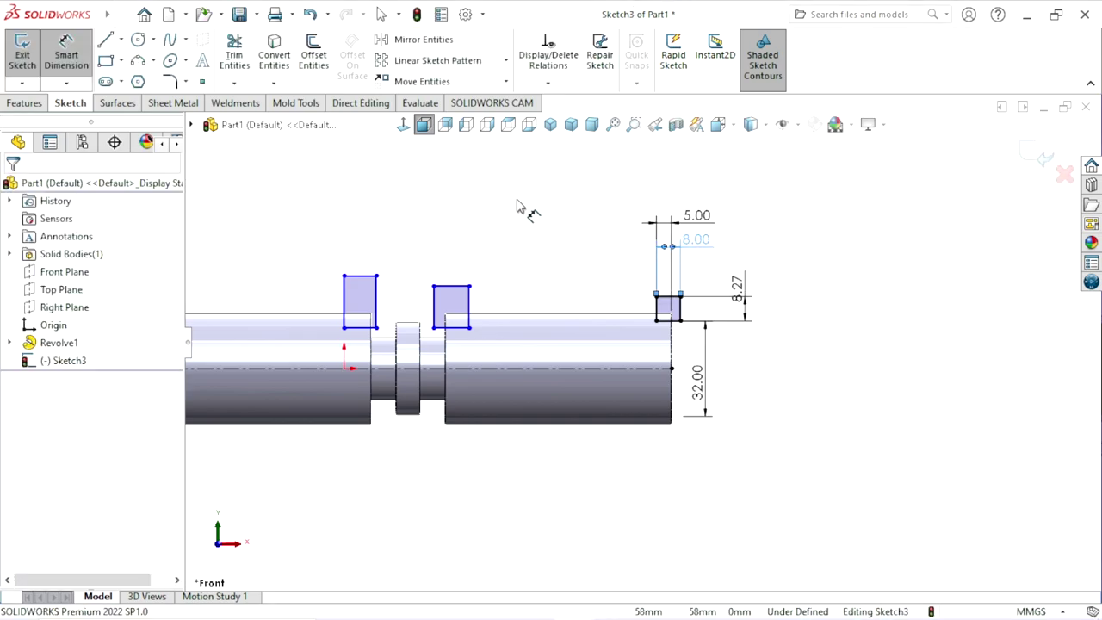
scroll(523, 209, down, 2)
scroll(445, 406, up, 2)
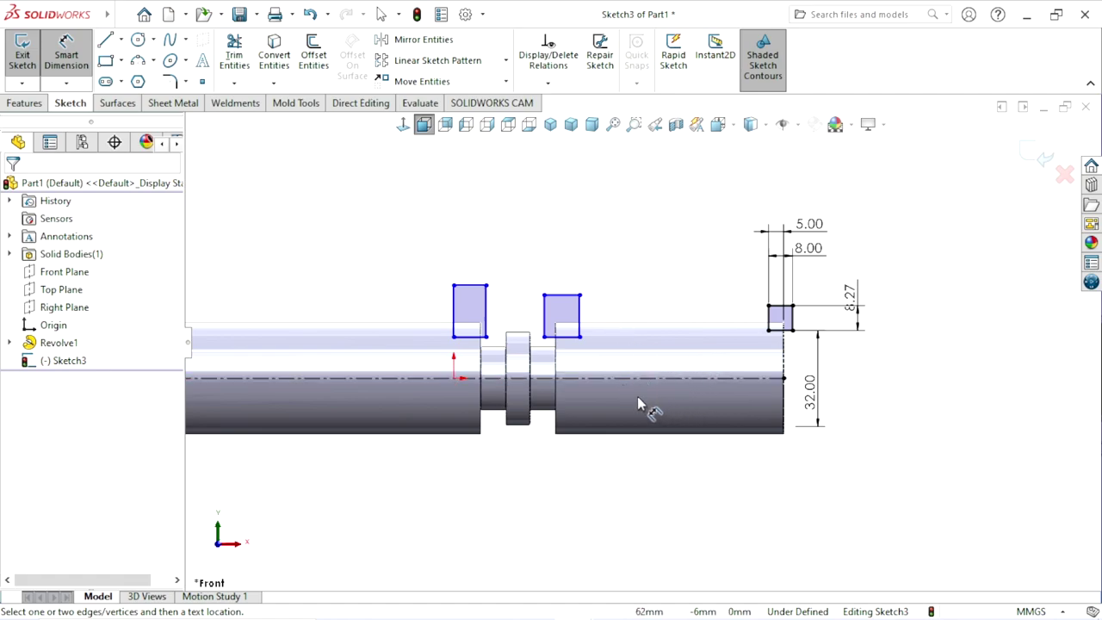
scroll(577, 343, down, 1)
scroll(582, 340, down, 1)
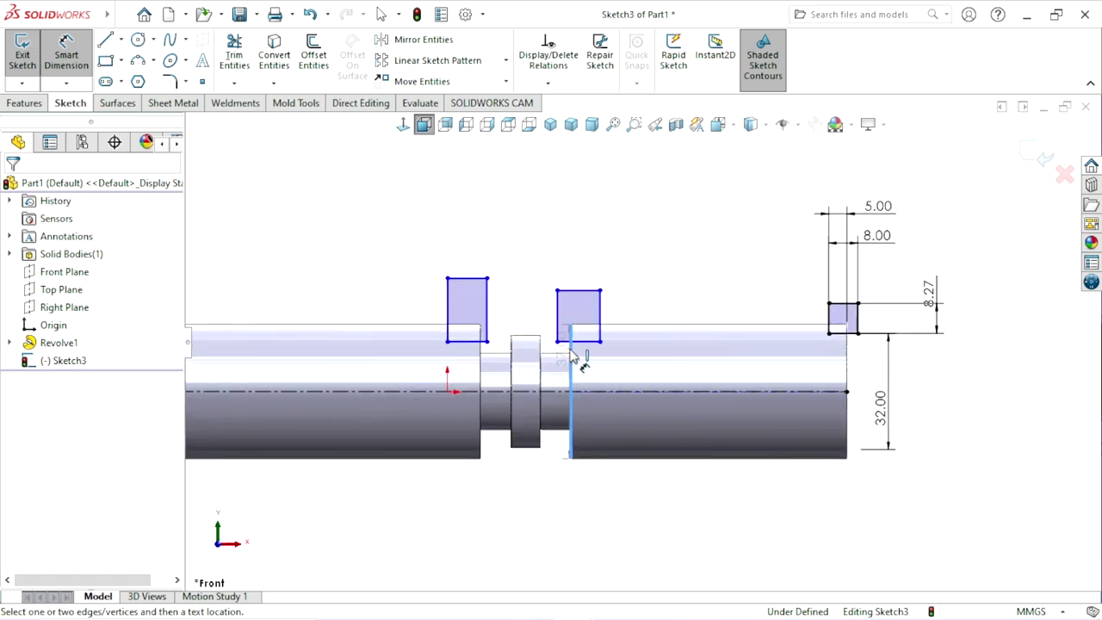
- Position both groove-side rectangles with 5.00 dimensions from the adjacent shaft edges
click(599, 310)
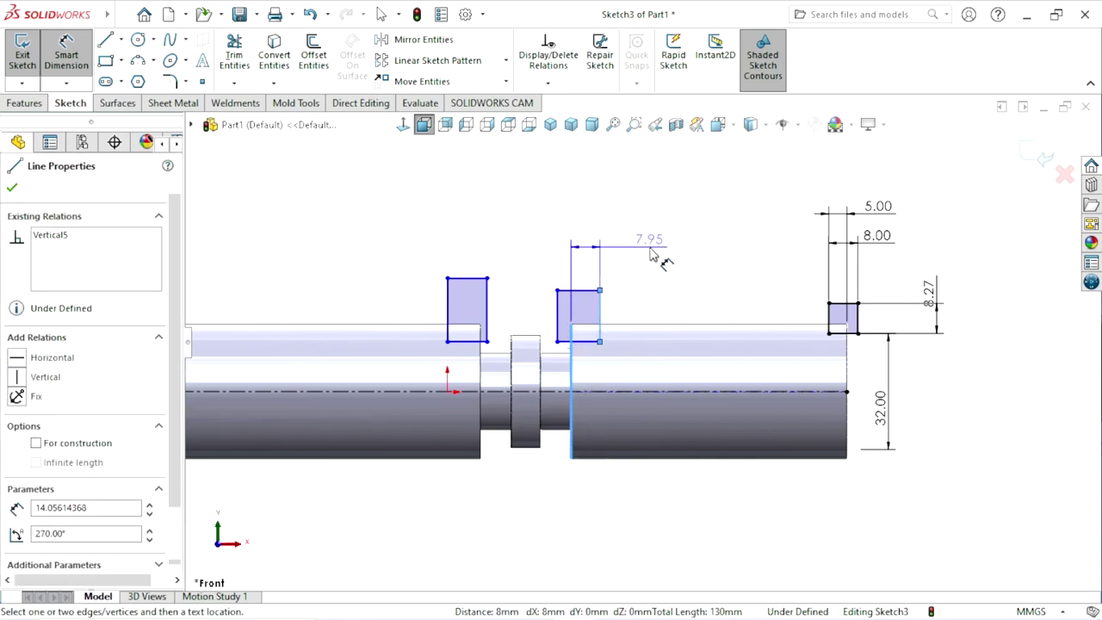
click(652, 252)
text(5)
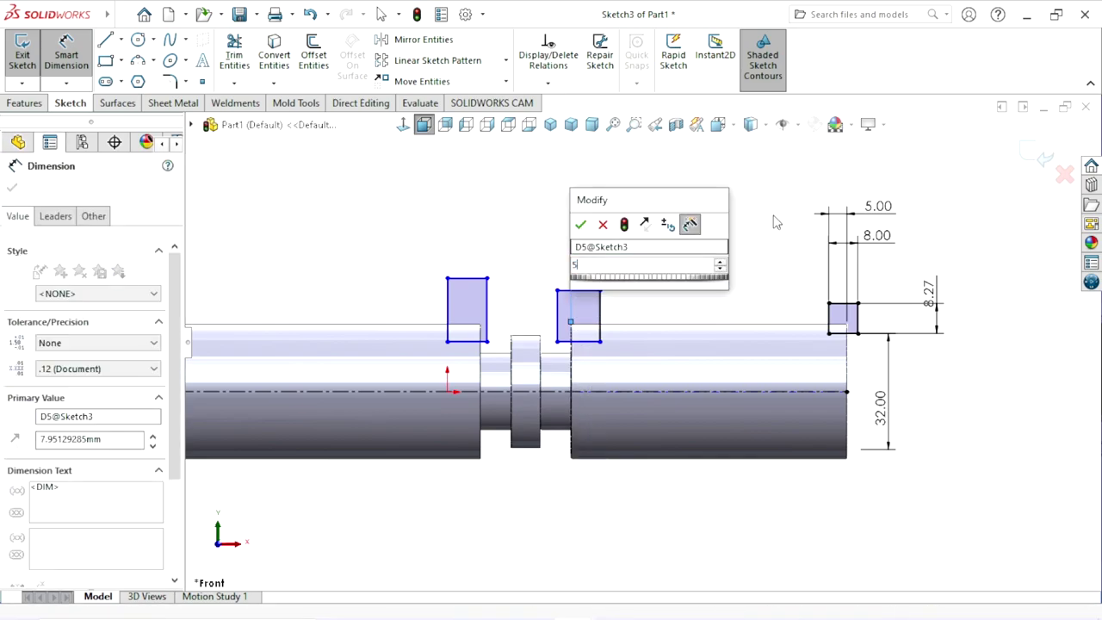
key(Return)
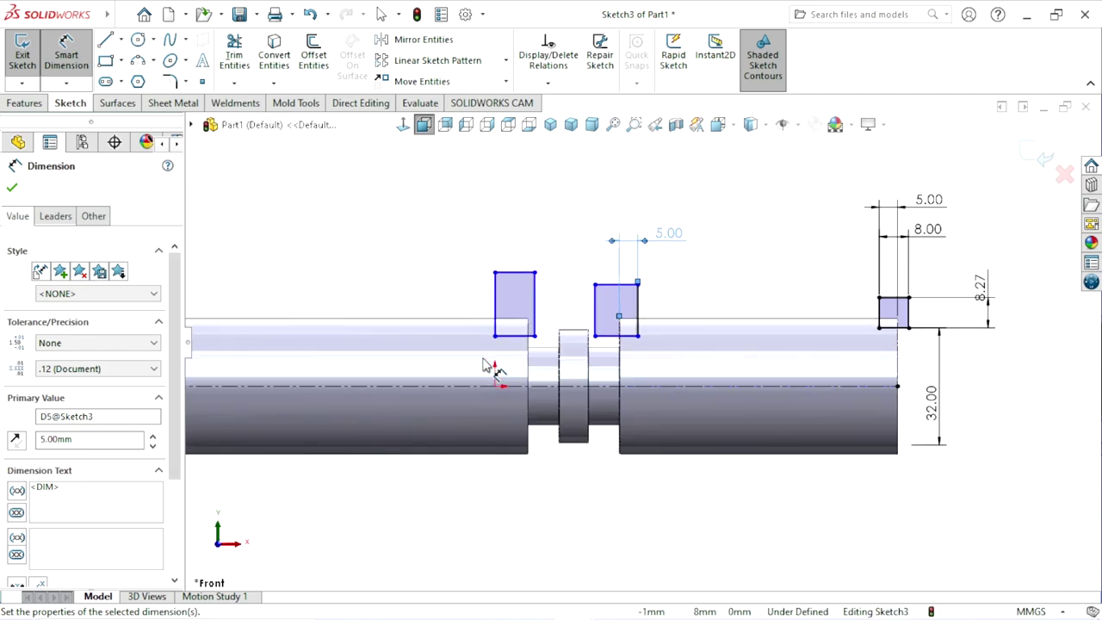
scroll(528, 355, down, 3)
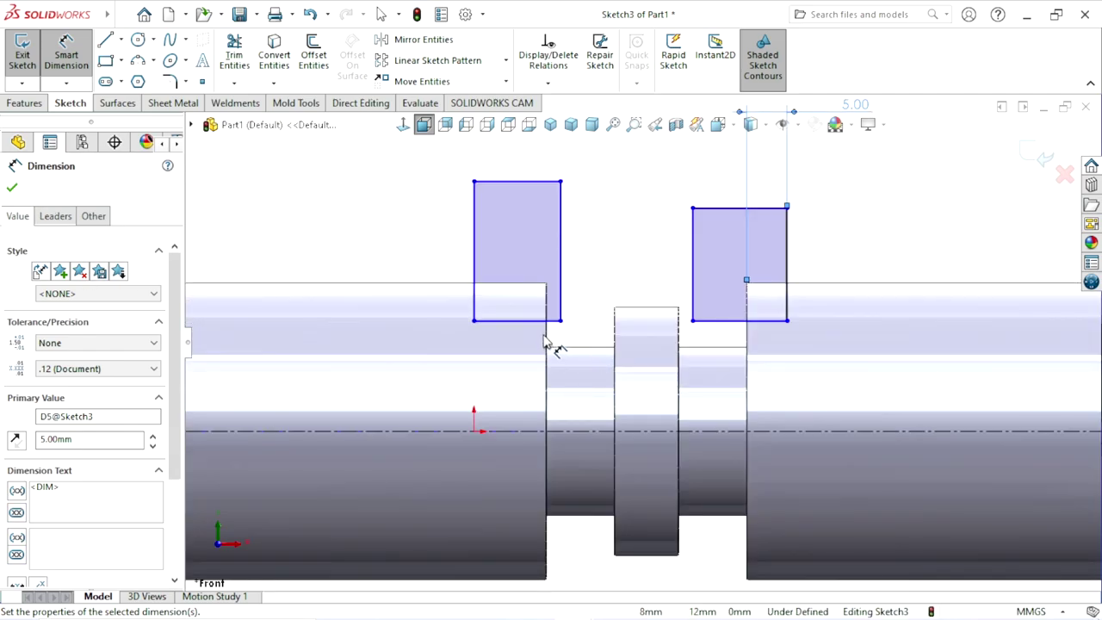
click(545, 342)
click(560, 315)
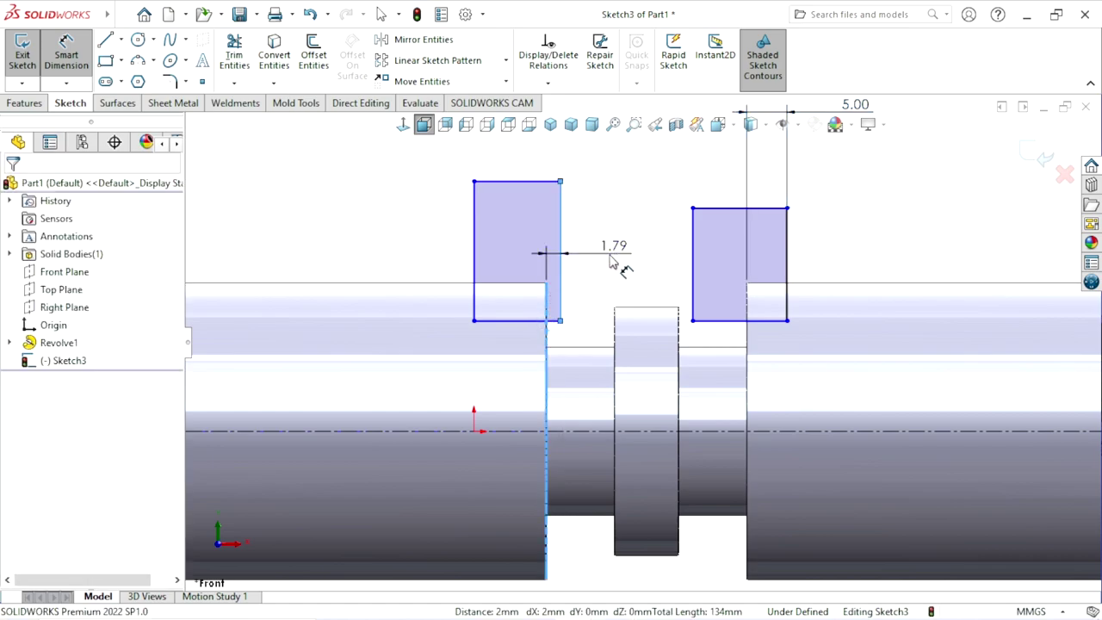
click(614, 263)
key(Return)
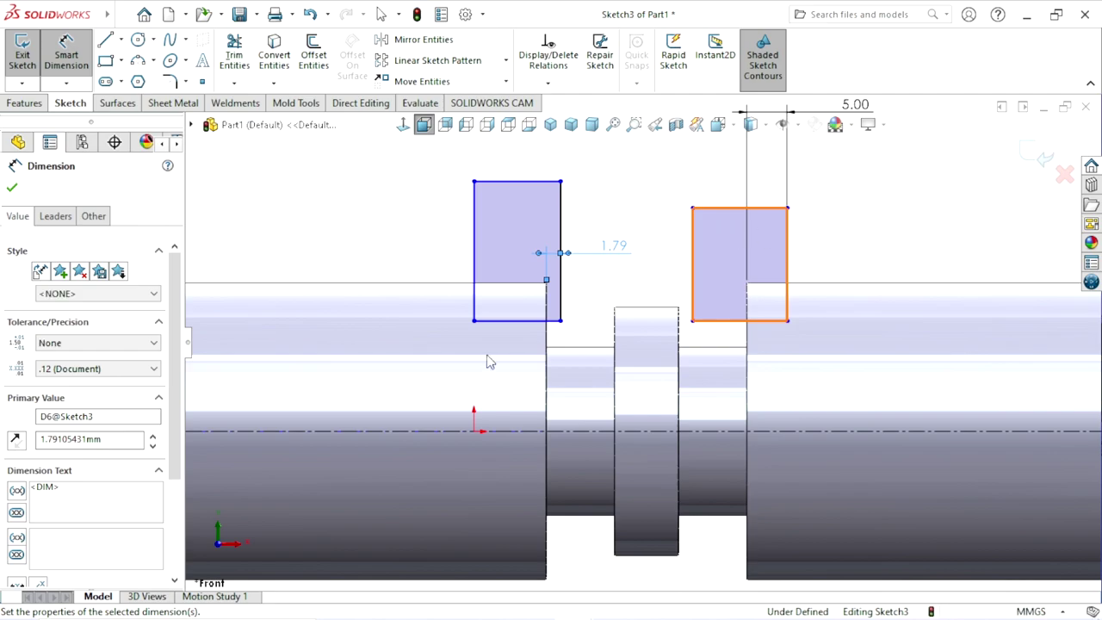
scroll(500, 350, up, 3)
scroll(423, 351, down, 1)
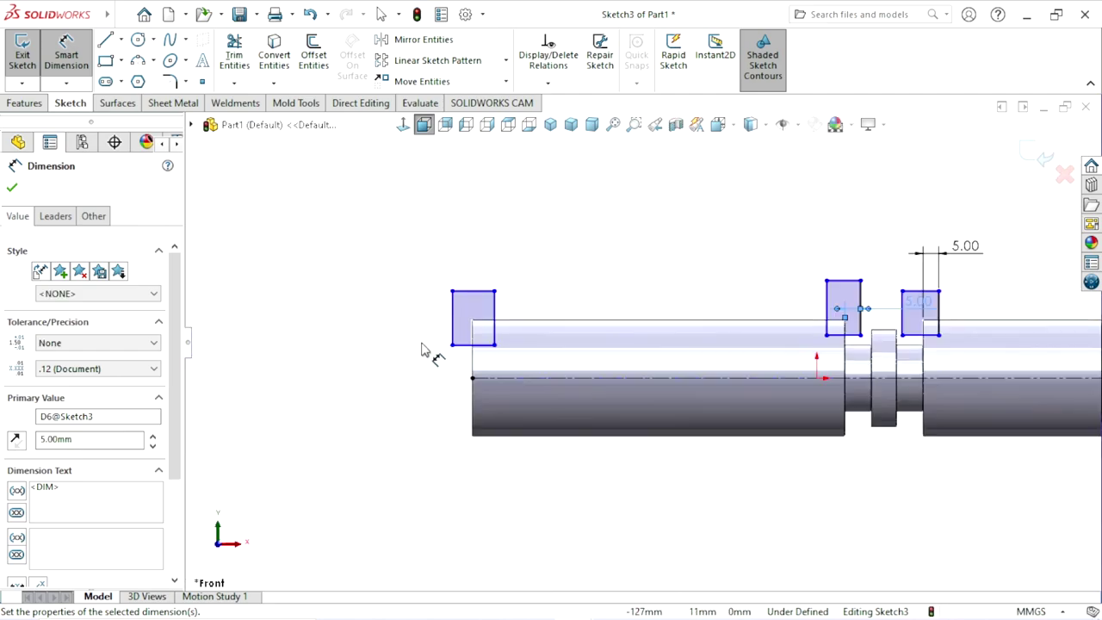
scroll(482, 336, down, 3)
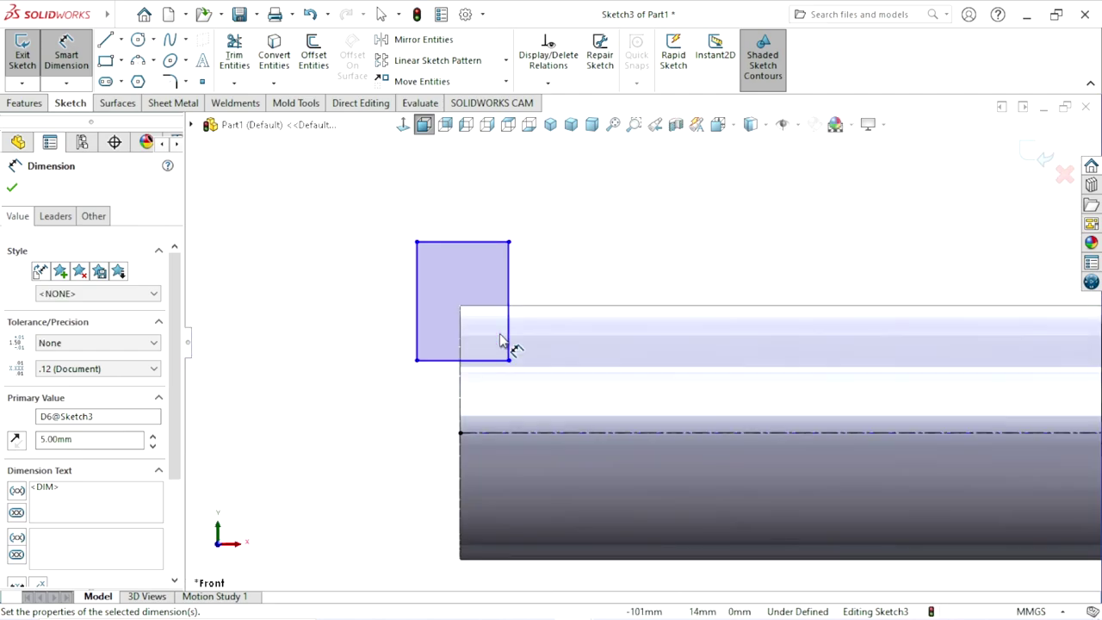
- Place the left-end rectangle 5.00 from the shaft's left end
click(511, 330)
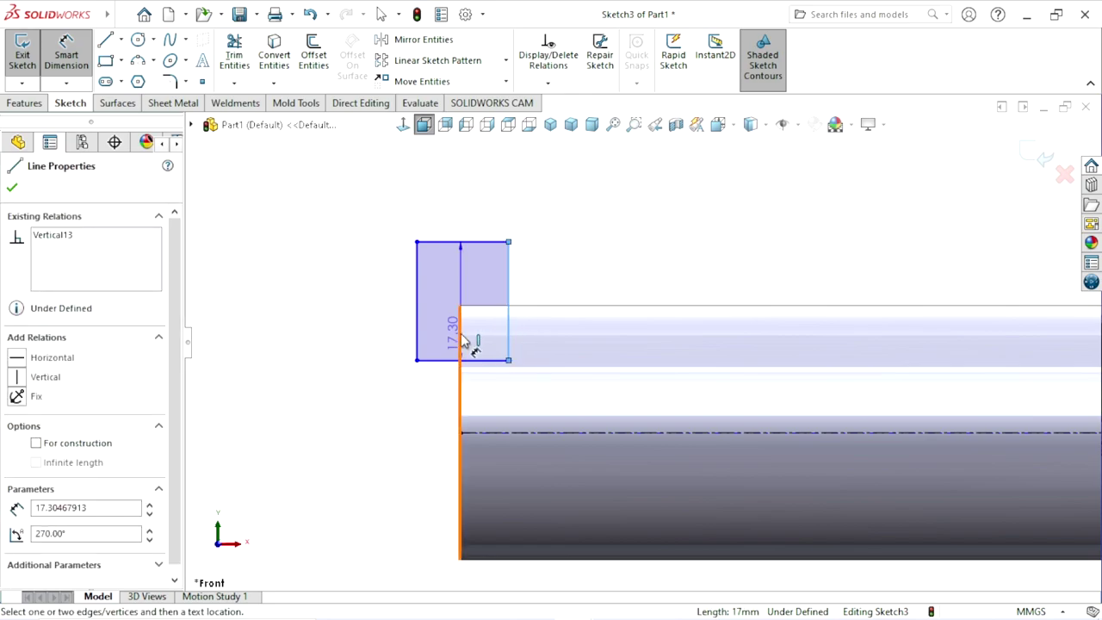
click(463, 338)
click(457, 200)
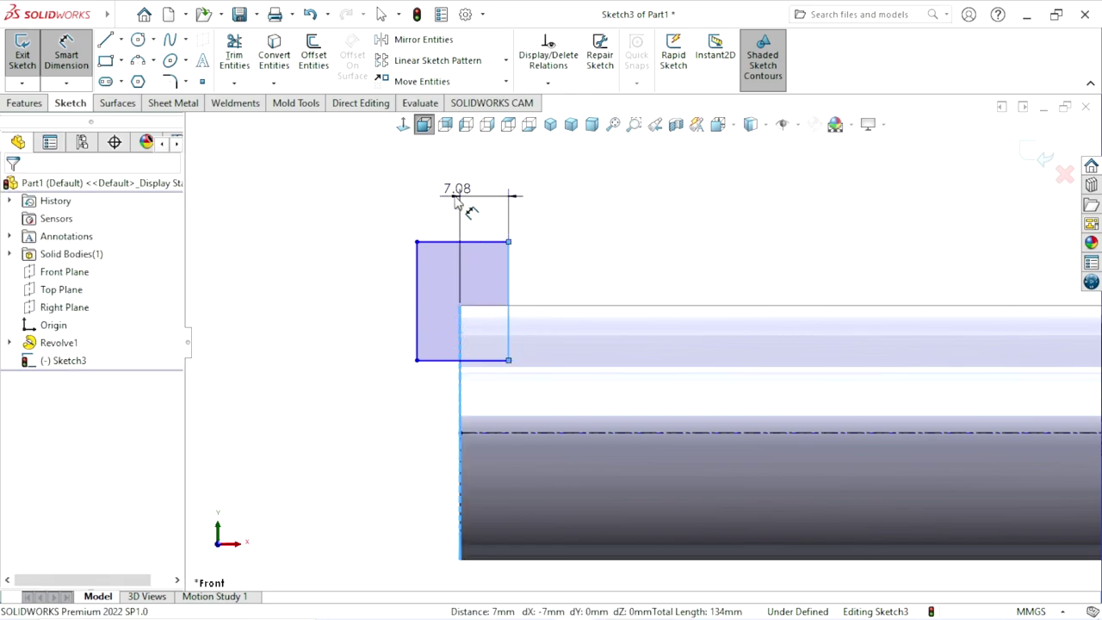
text(5)
key(Return)
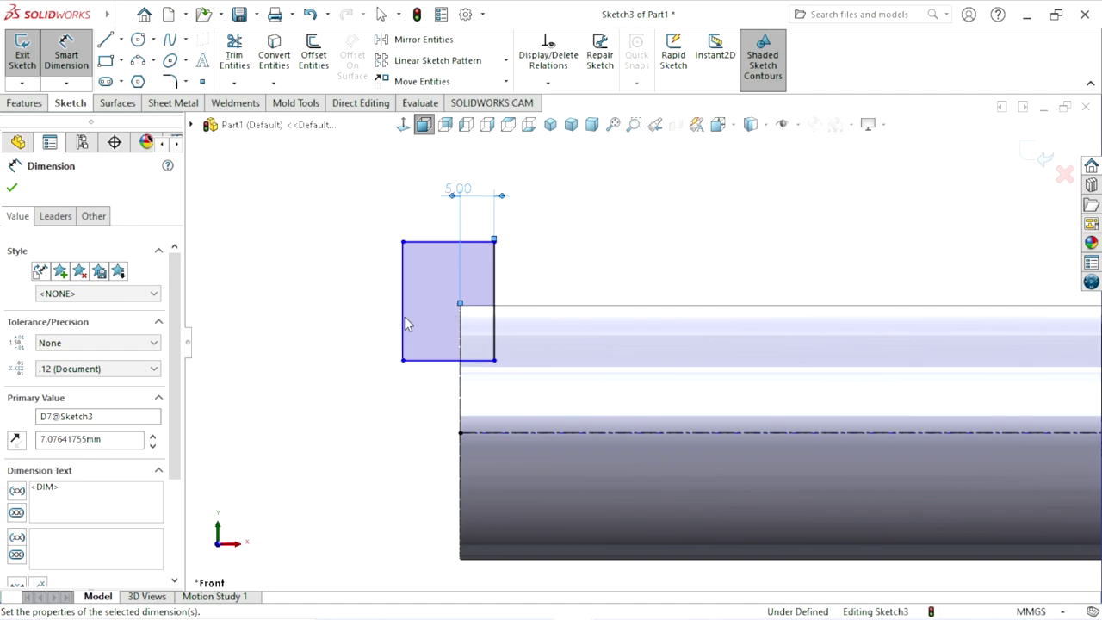
key(z)
scroll(782, 392, up, 3)
ctrl+middle_drag(749, 349, 606, 347)
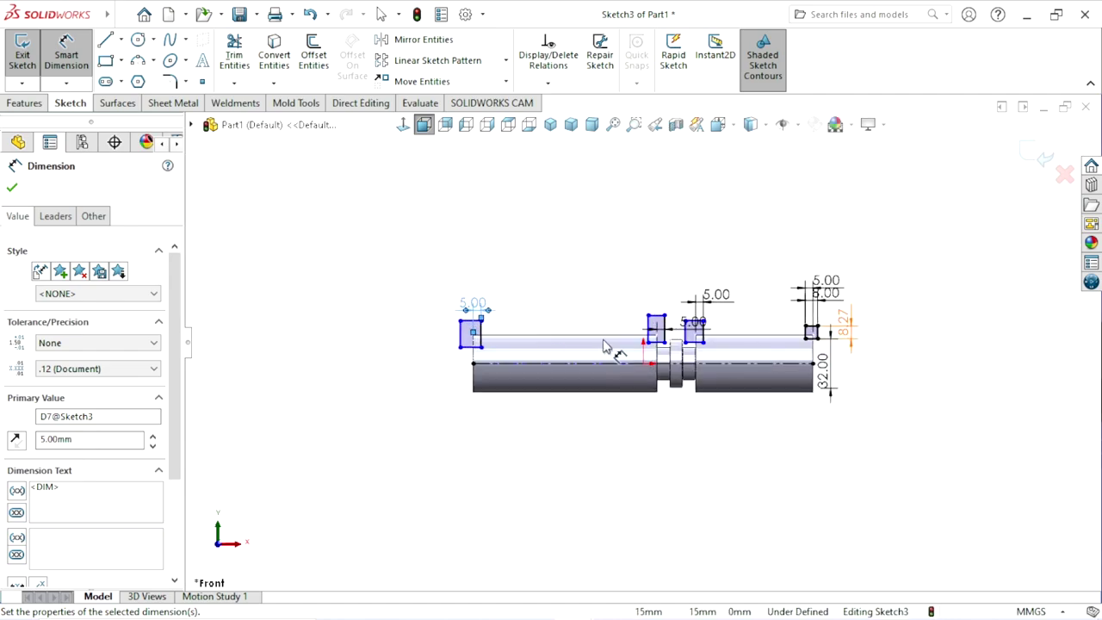
click(11, 188)
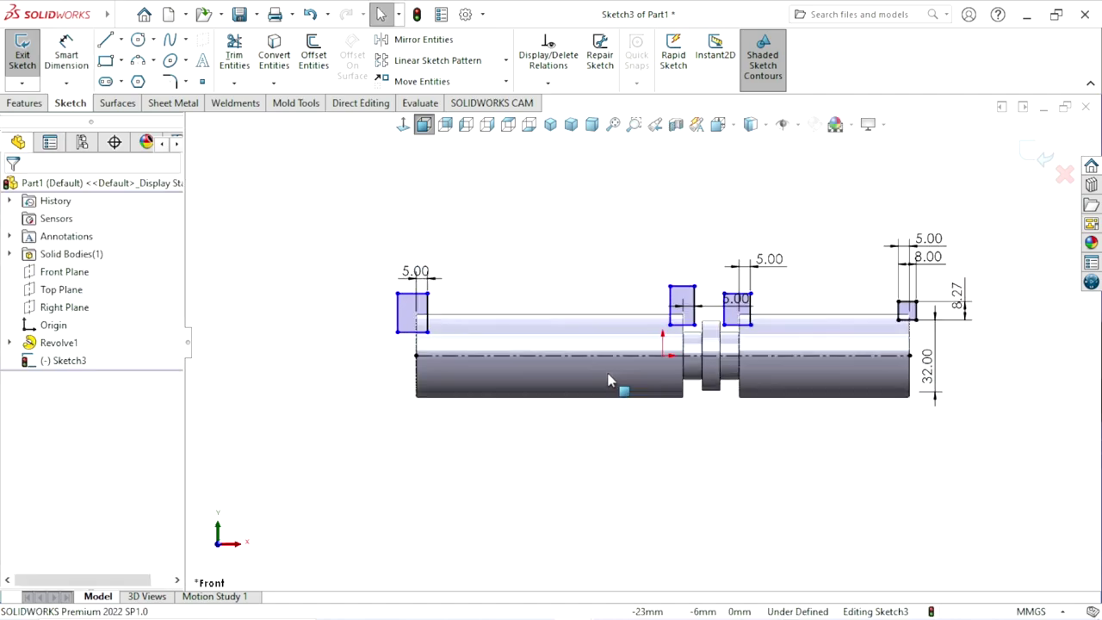
- Make the bottom edges of all four rectangles collinear
scroll(623, 387, down, 2)
scroll(913, 340, down, 1)
scroll(947, 340, down, 2)
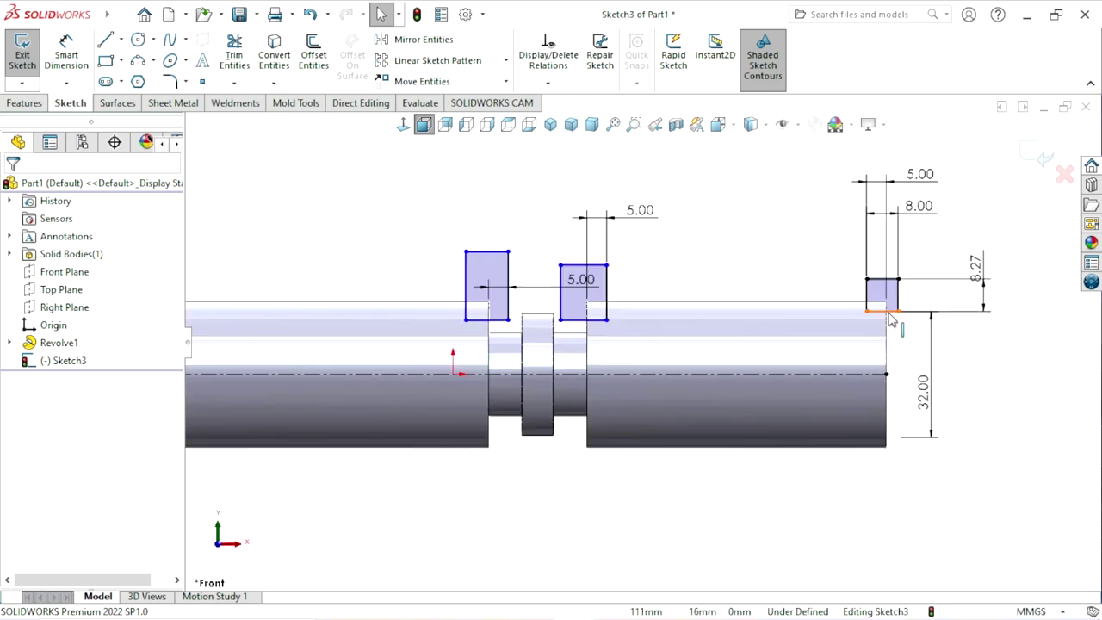
click(847, 329)
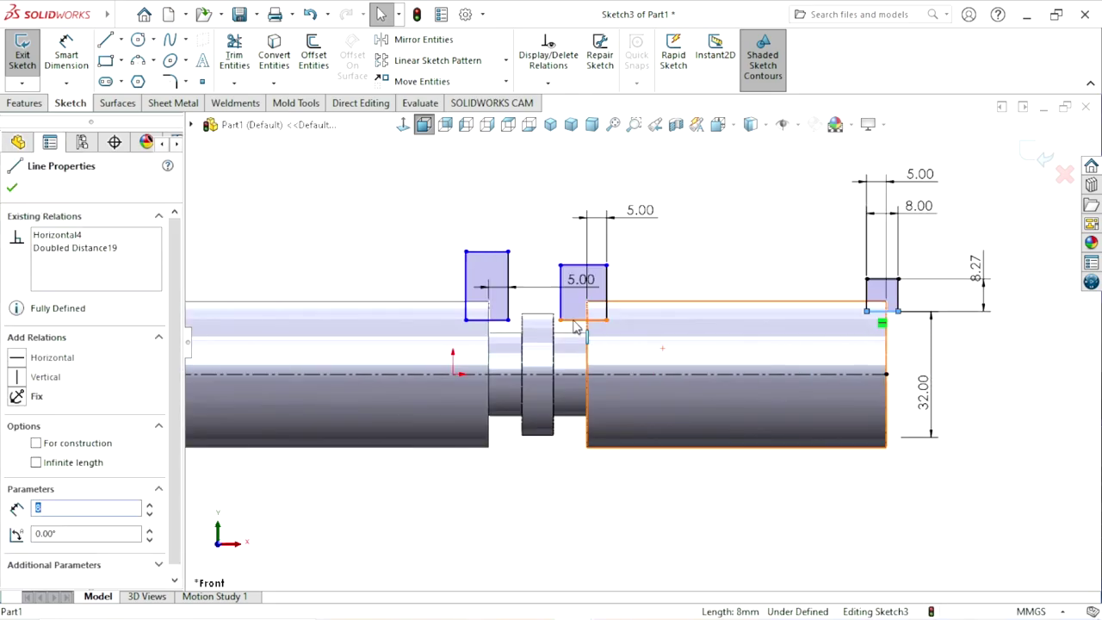
ctrl+click(575, 322)
ctrl+click(484, 320)
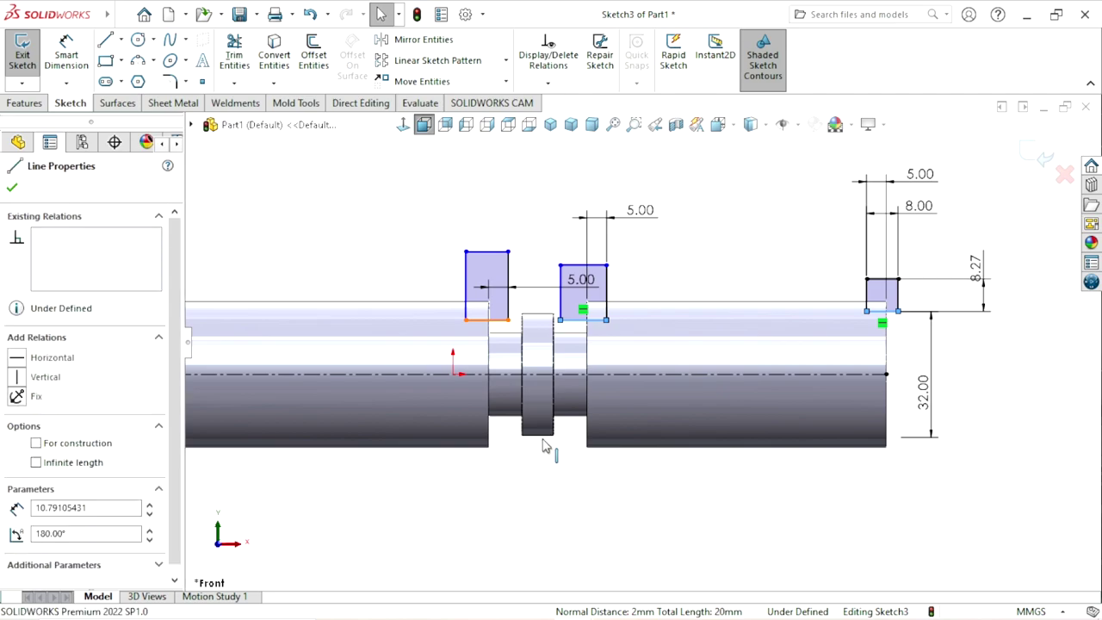
scroll(411, 410, up, 3)
scroll(403, 358, down, 4)
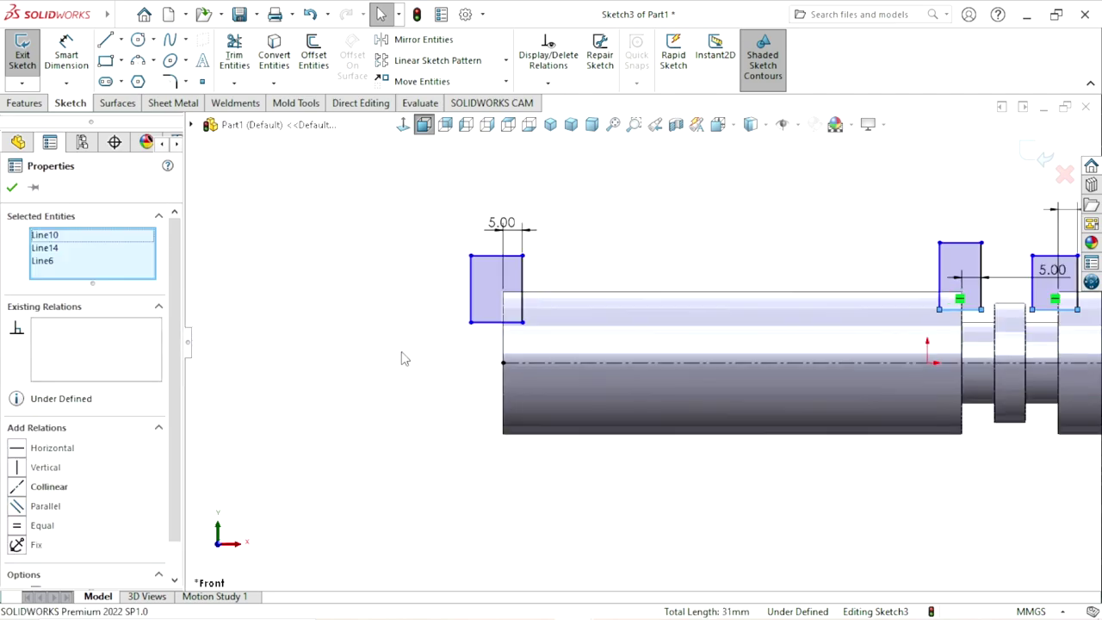
ctrl+click(496, 322)
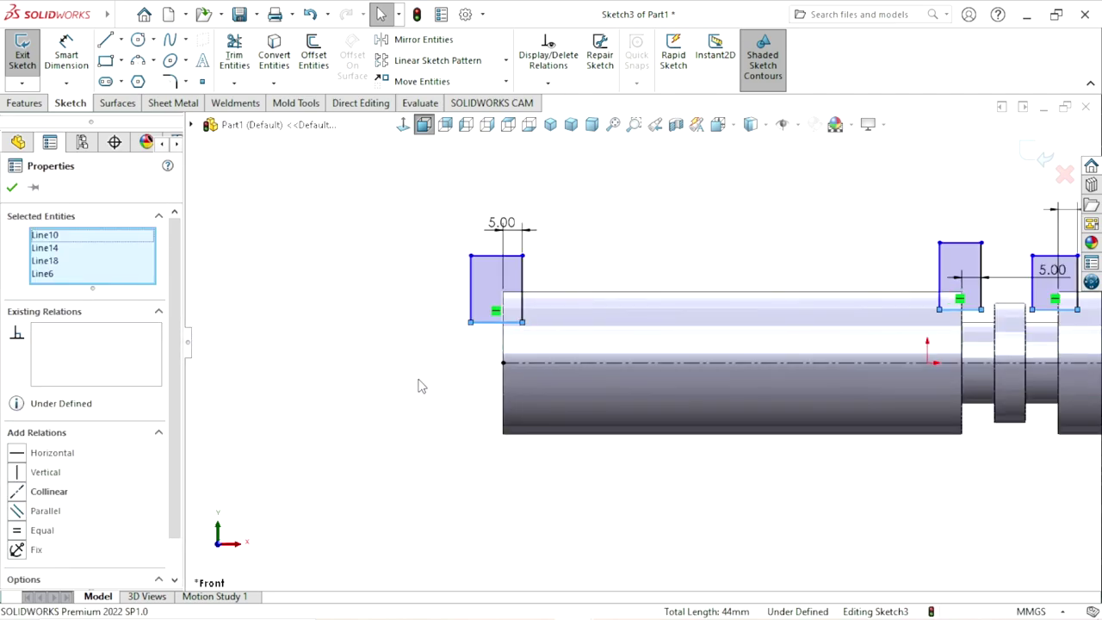
scroll(146, 405, down, 1)
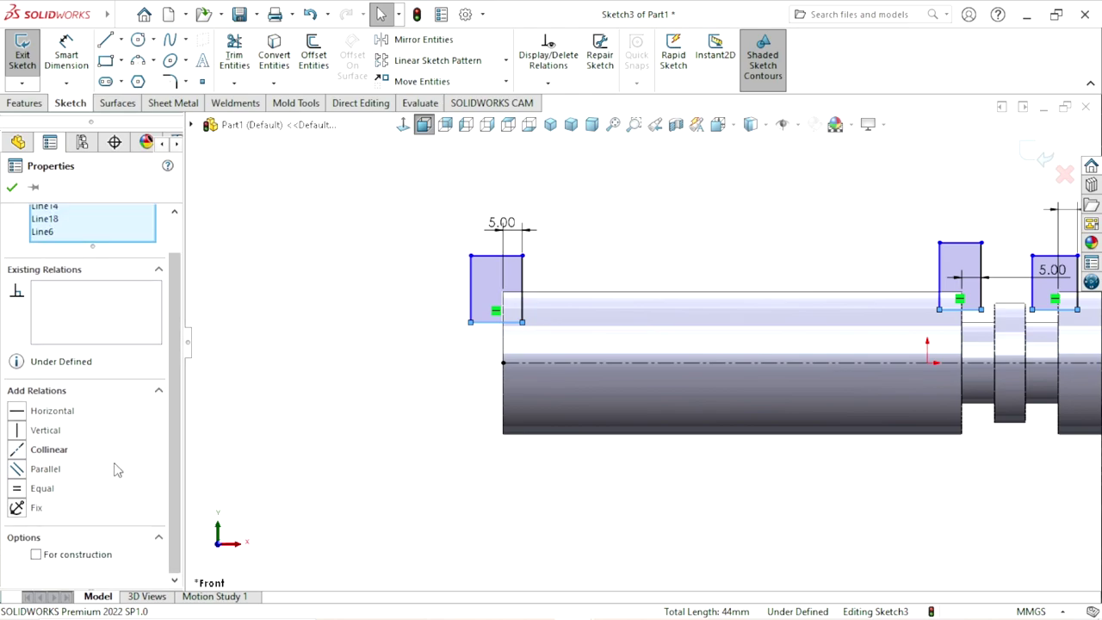
click(16, 450)
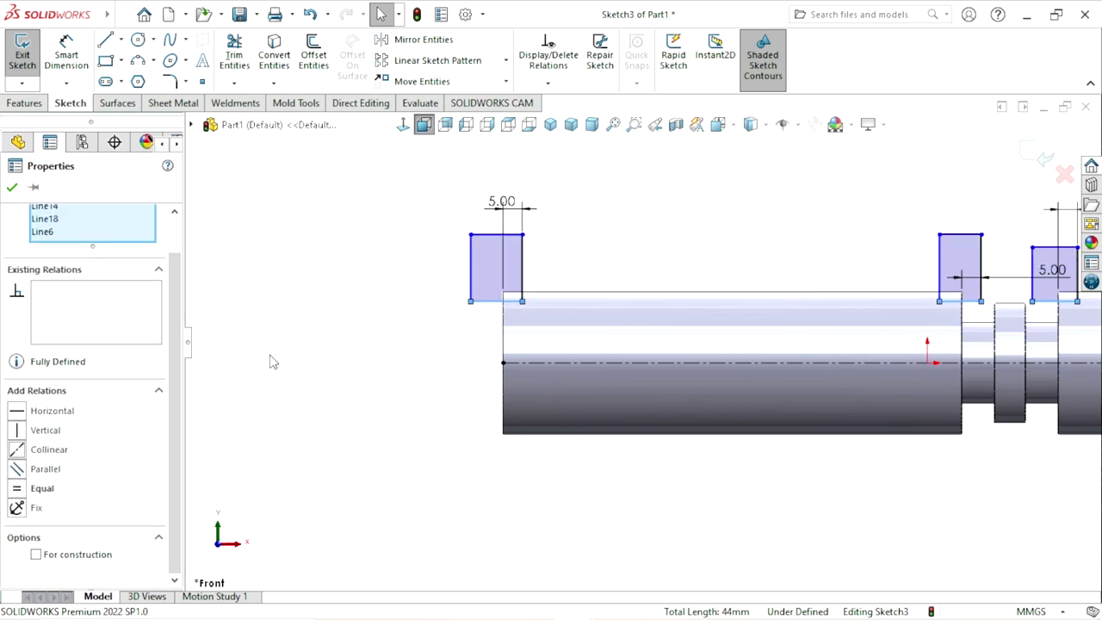
key(z)
scroll(810, 368, down, 3)
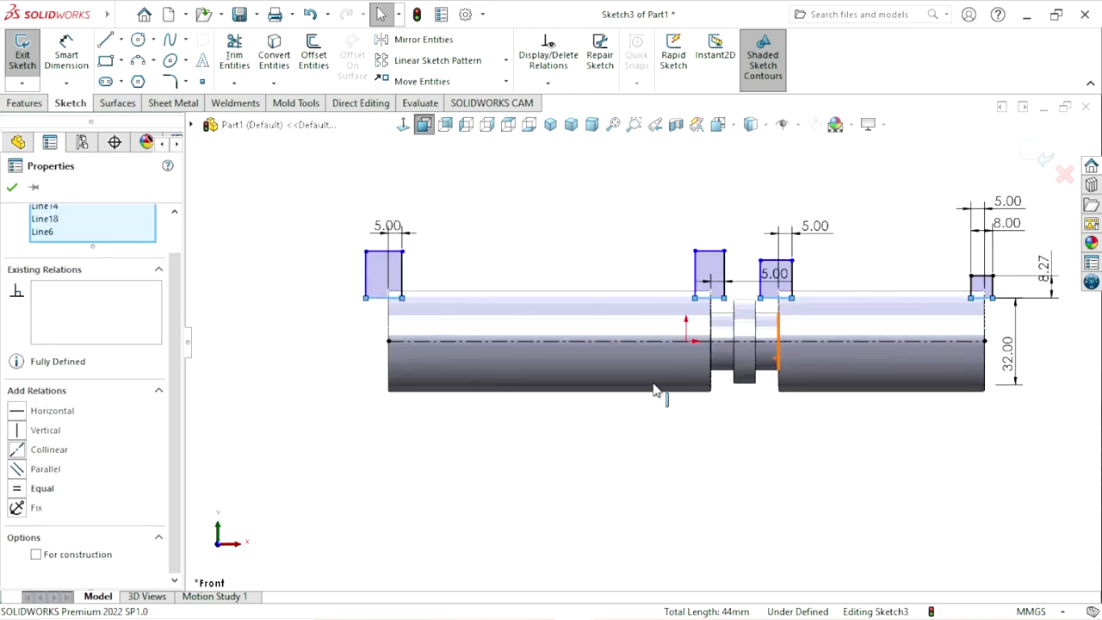
click(502, 477)
scroll(924, 296, down, 1)
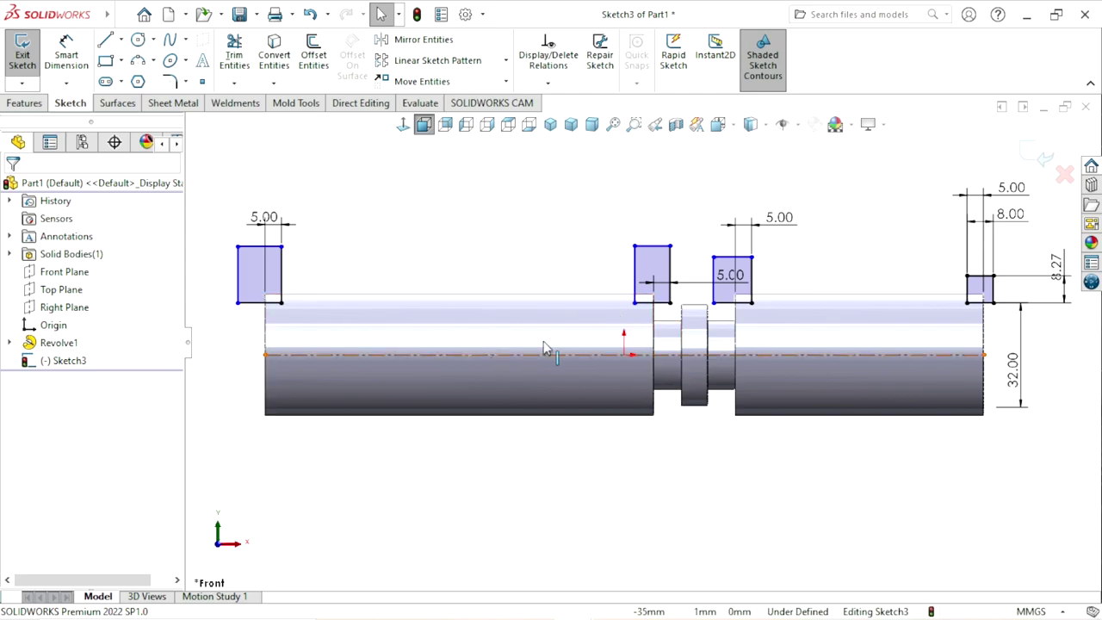
- Make the top edges of all four rectangles collinear
click(979, 277)
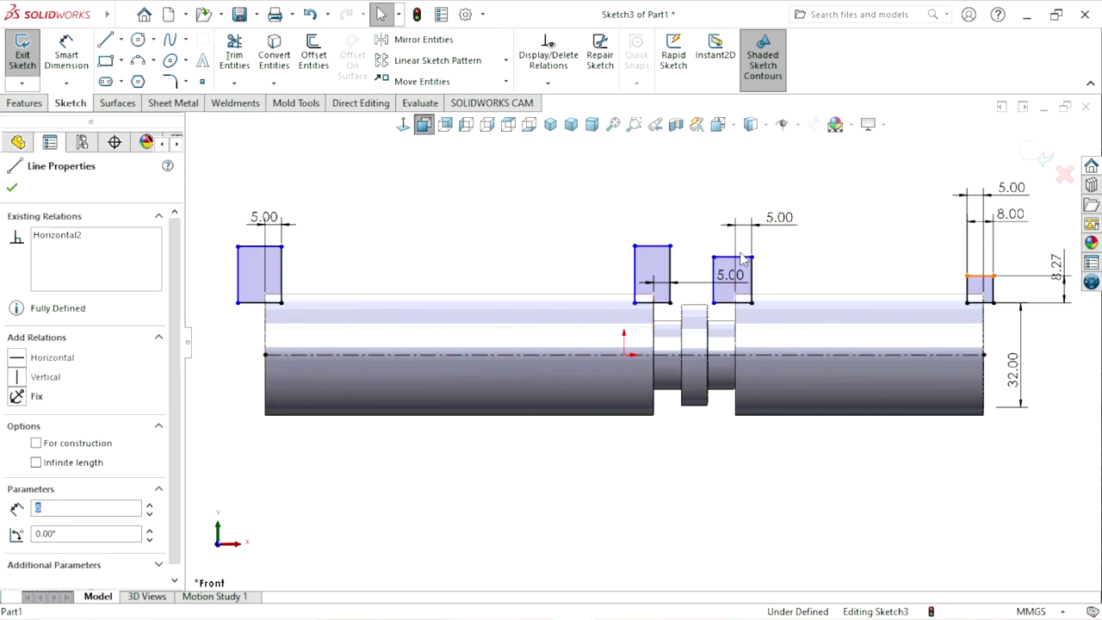
ctrl+click(732, 257)
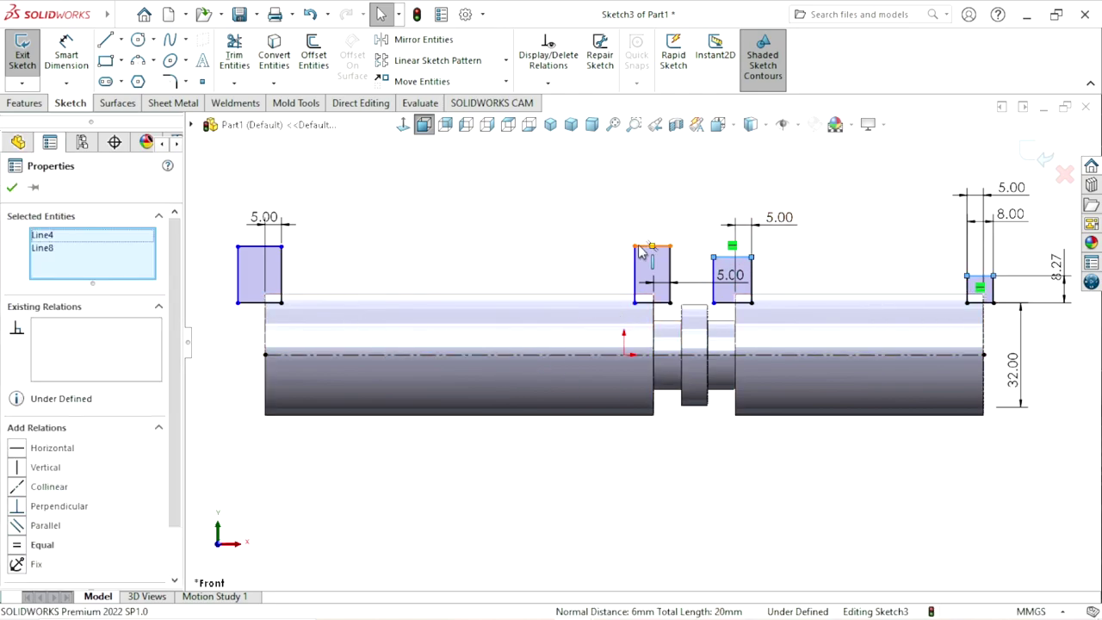
ctrl+click(640, 248)
ctrl+click(269, 249)
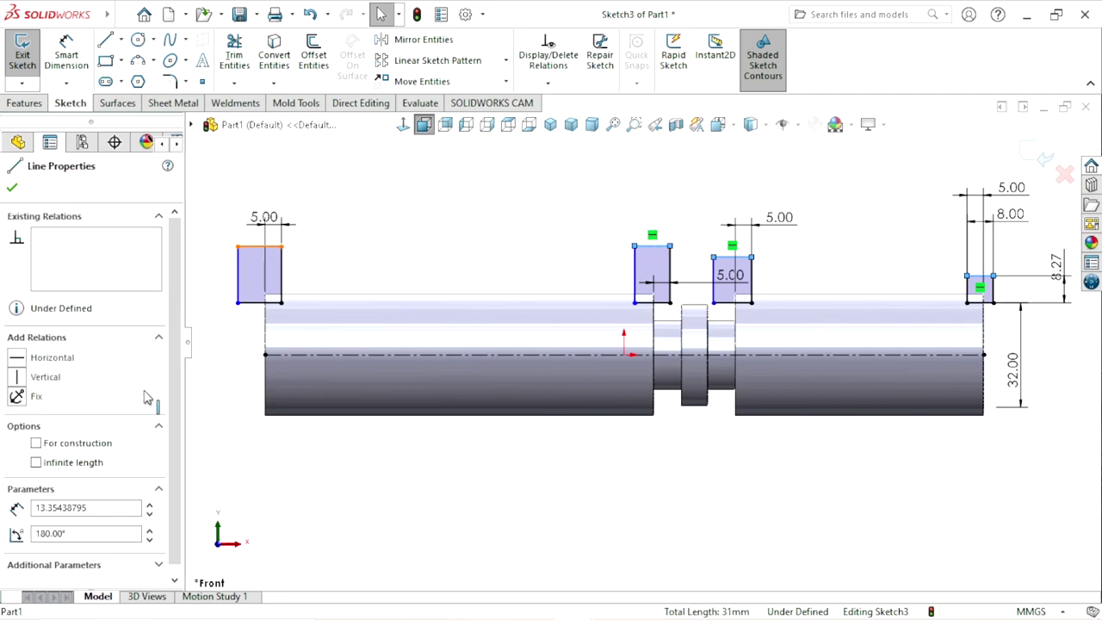
click(19, 498)
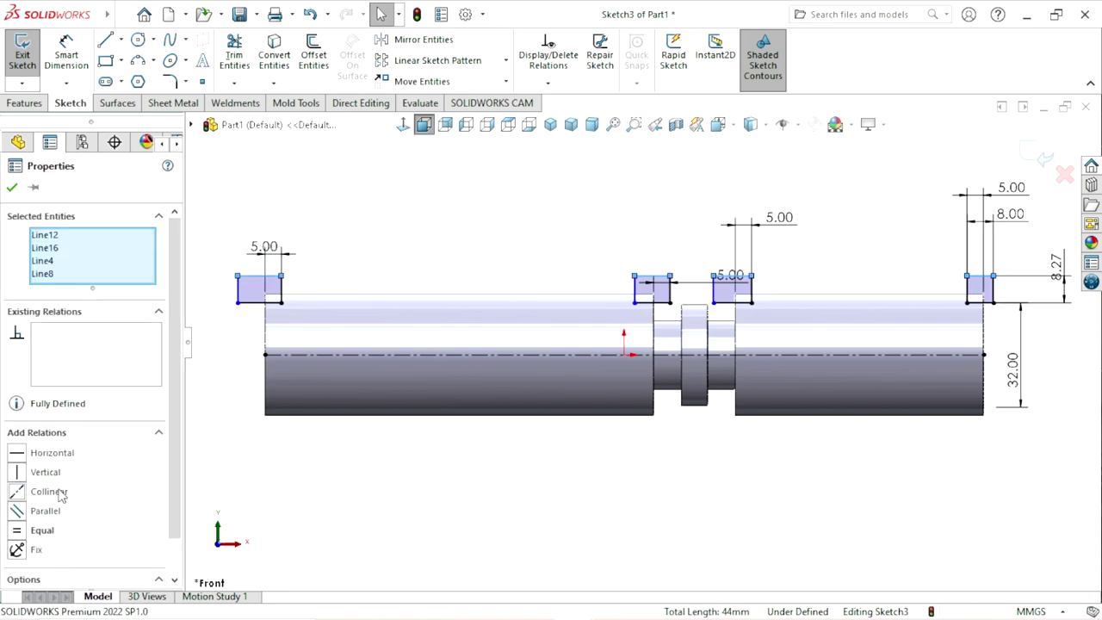
scroll(641, 362, up, 2)
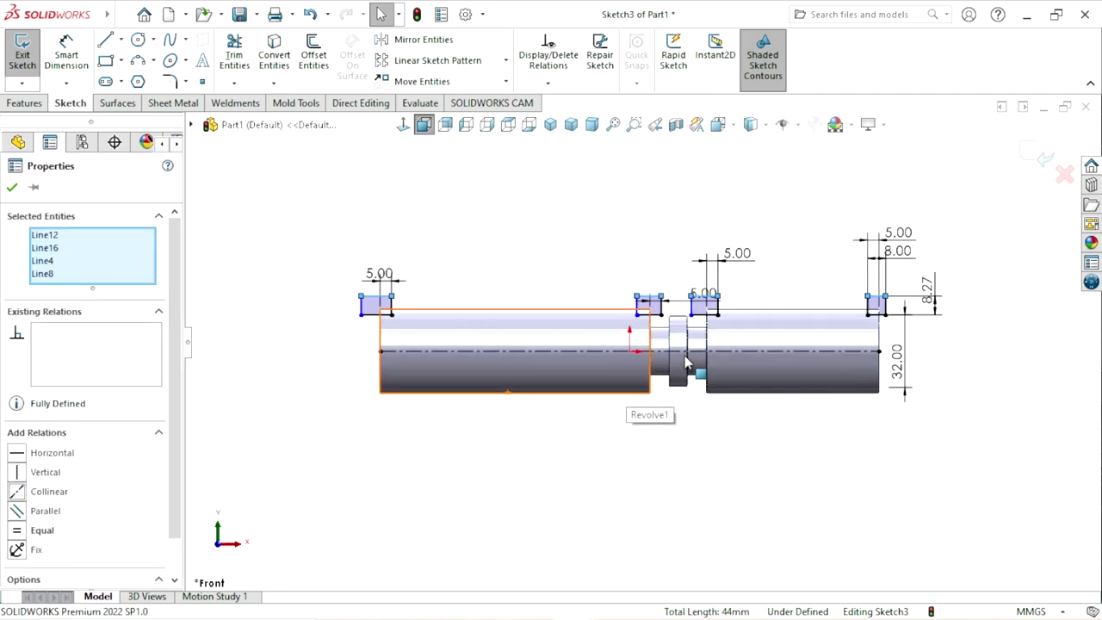
- Fully define the groove sketch, adding the 118.35, 3.21 and 27.26 dimensions
click(12, 189)
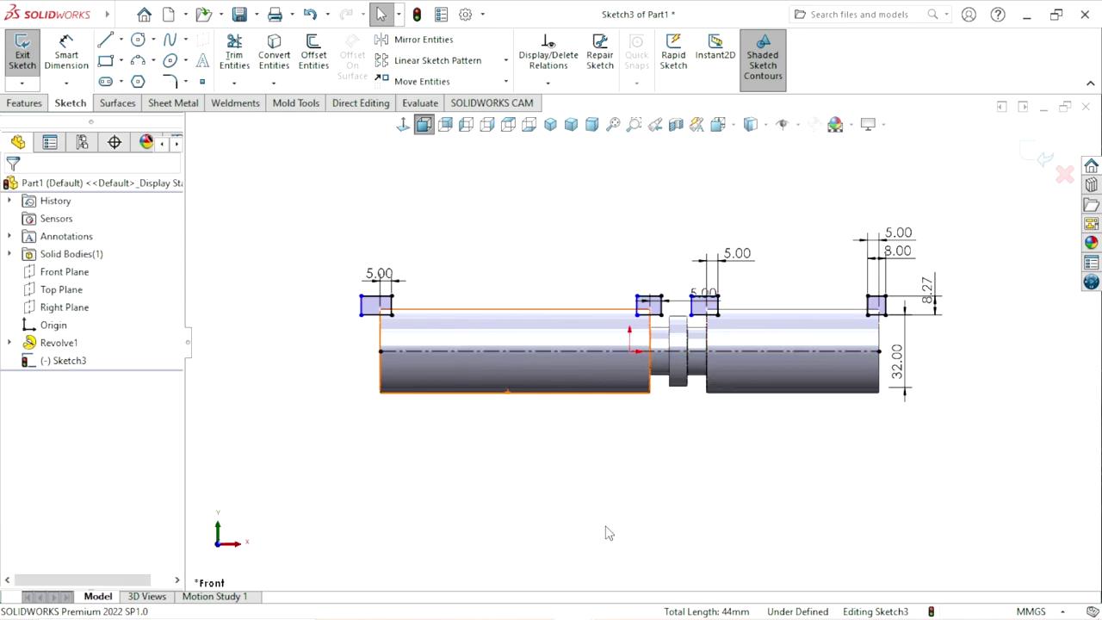
click(548, 83)
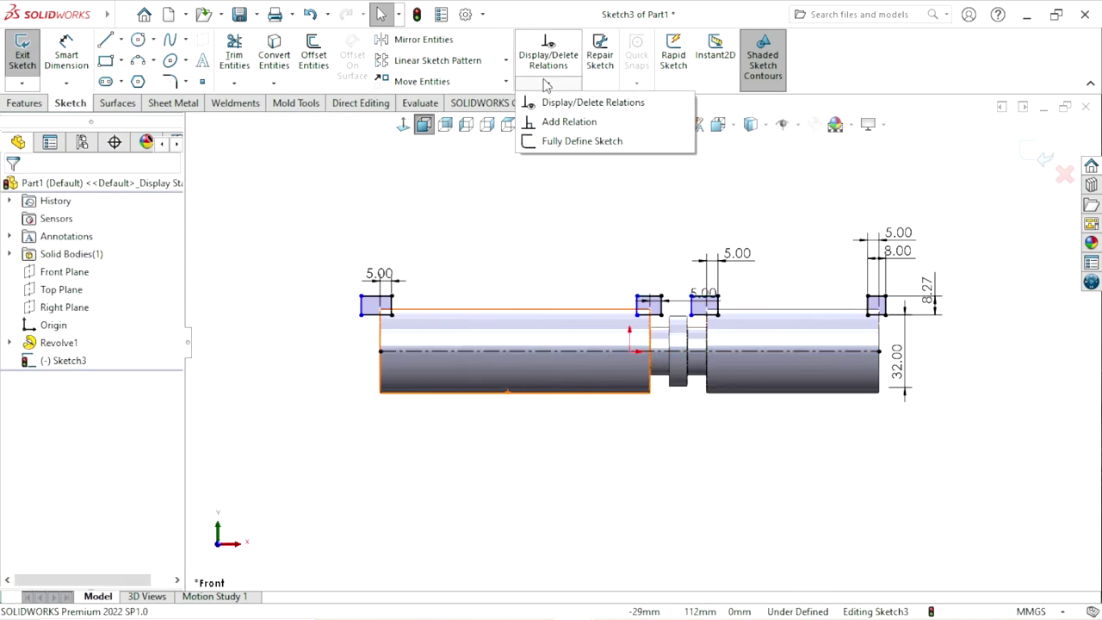
click(568, 143)
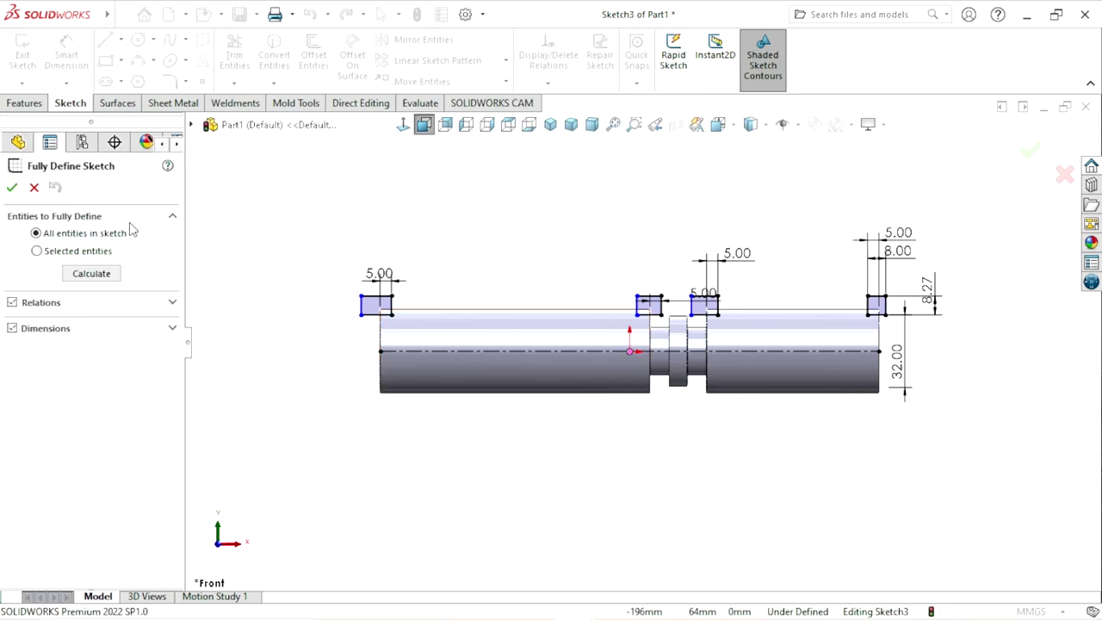
click(93, 272)
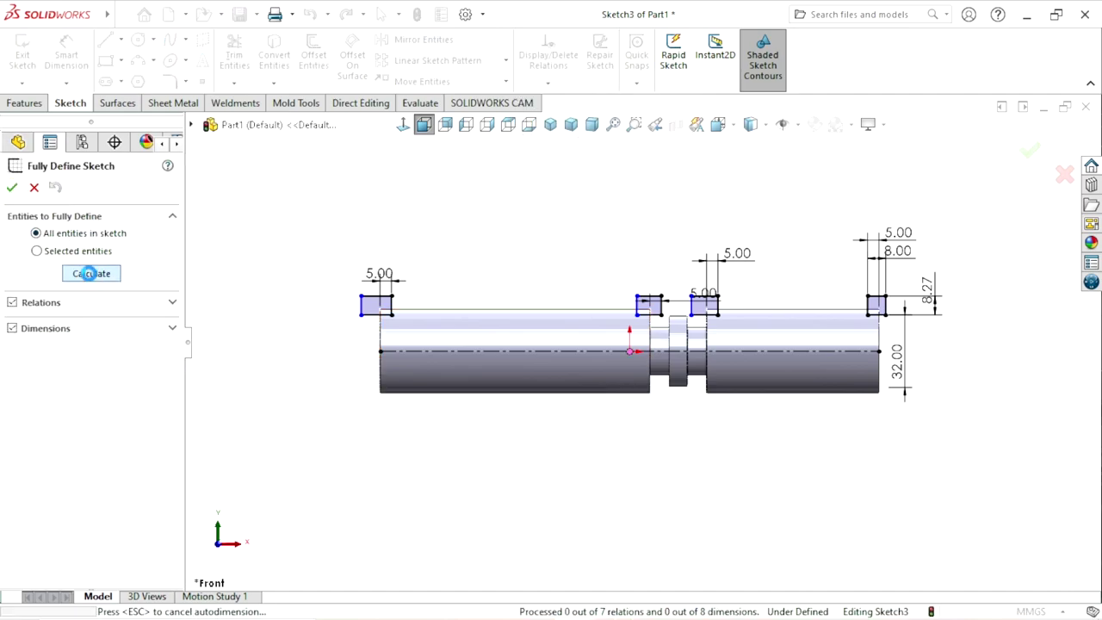
click(10, 190)
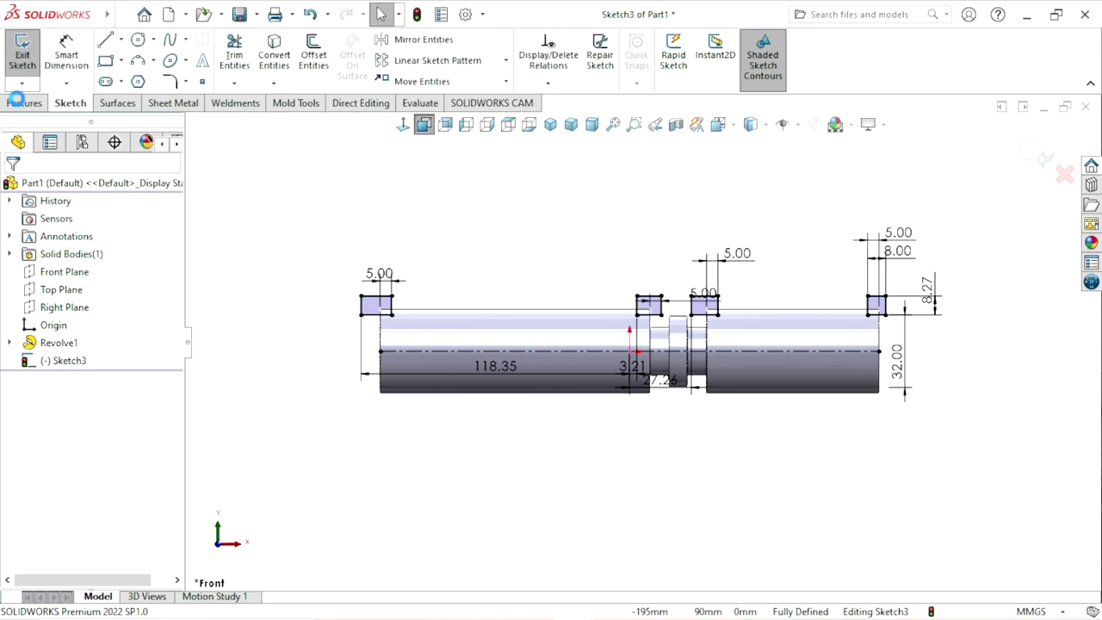
- Cut the grooves and stepped ends with a 360° revolved cut, Cut-Revolve1
click(20, 103)
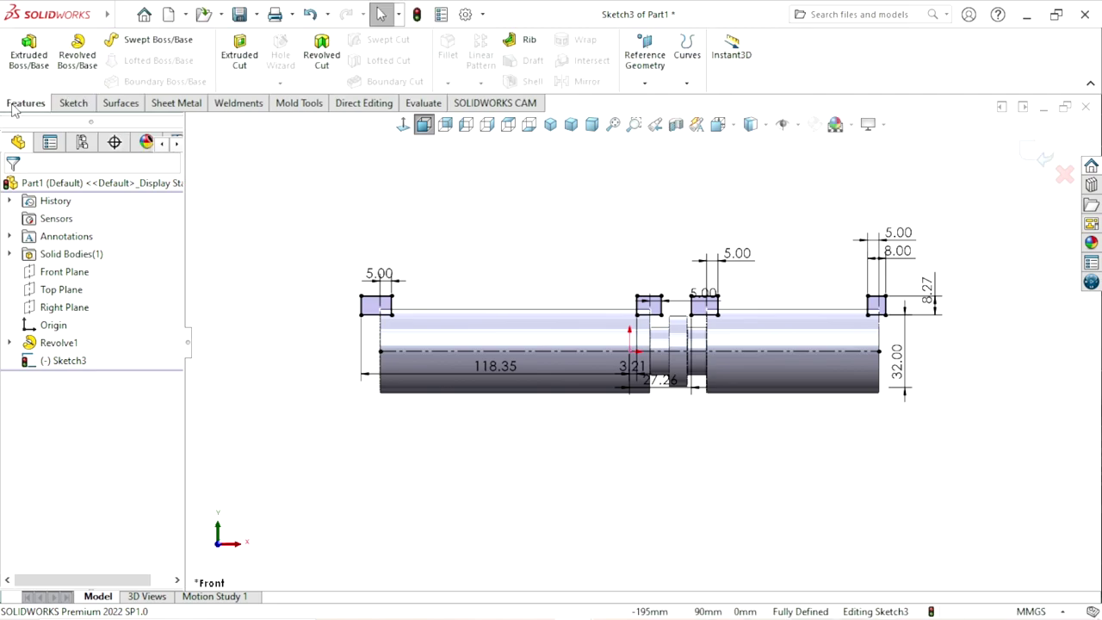
click(322, 71)
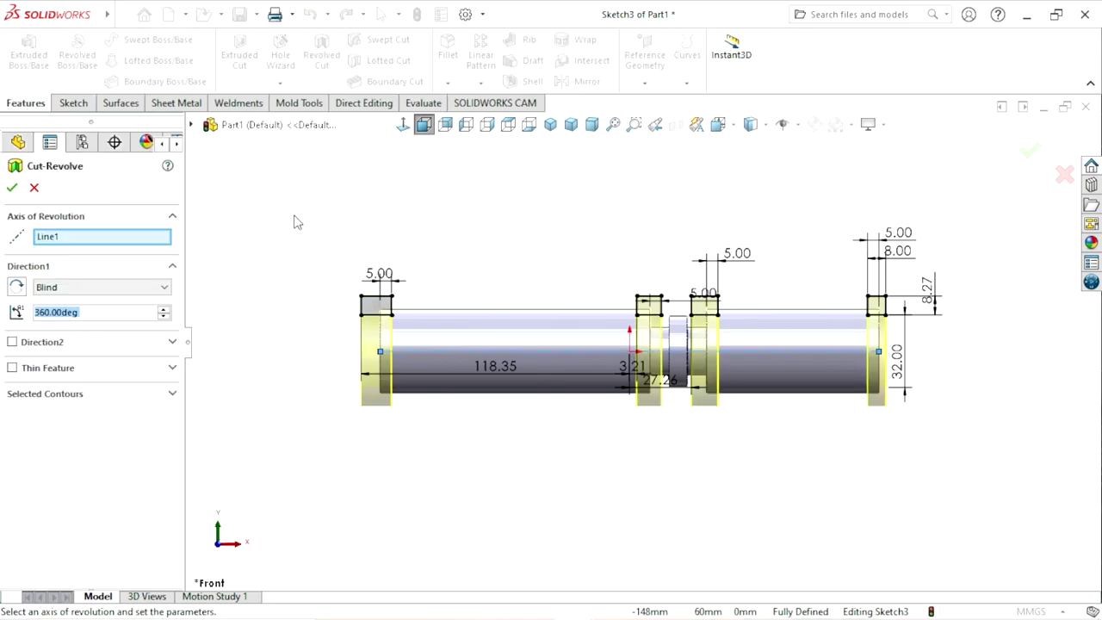
click(12, 188)
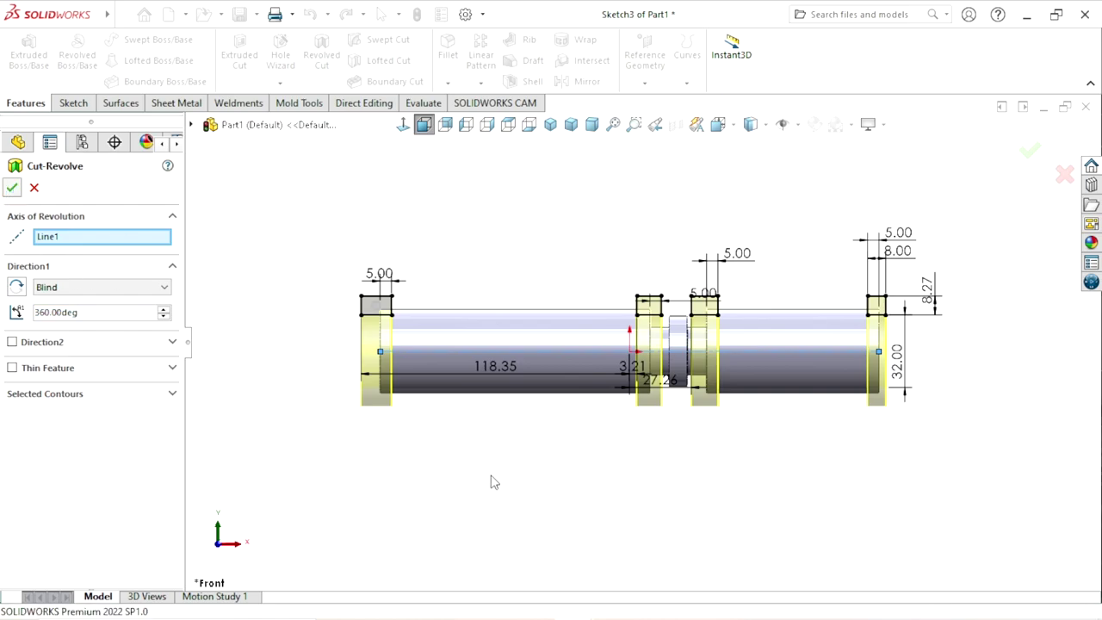
mouse_move(527, 491)
middle_down()
mouse_move(664, 463)
mouse_move(637, 522)
mouse_move(709, 462)
mouse_move(659, 511)
middle_up()
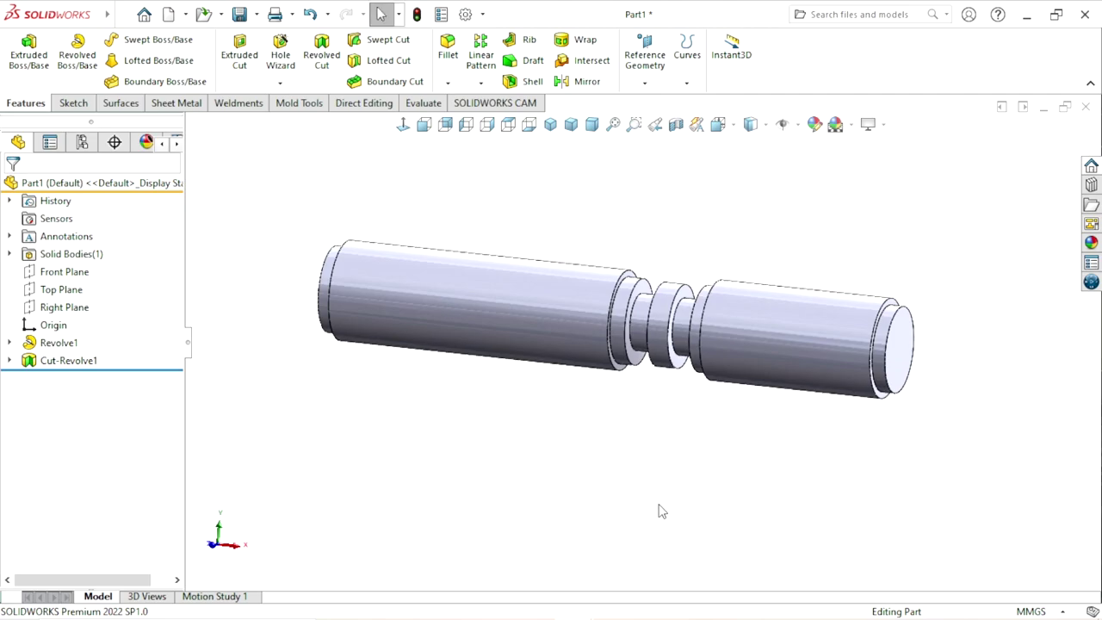
- Sketch a center rectangle at the origin on the shaft's right end face
scroll(608, 484, up, 2)
scroll(732, 439, up, 1)
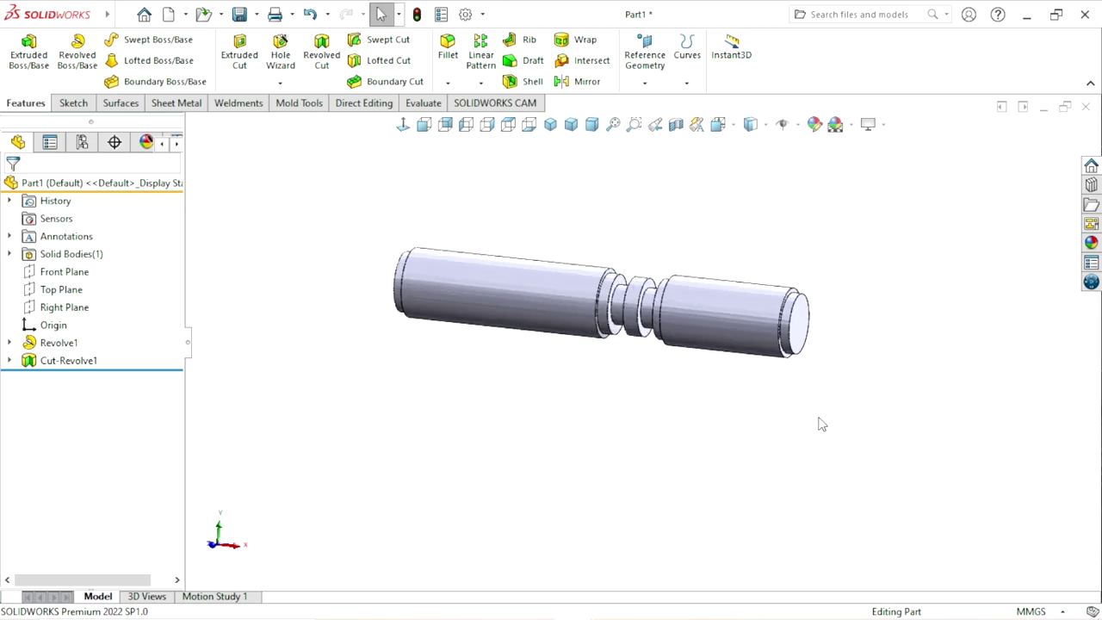
middle_drag(821, 423, 784, 448)
click(744, 367)
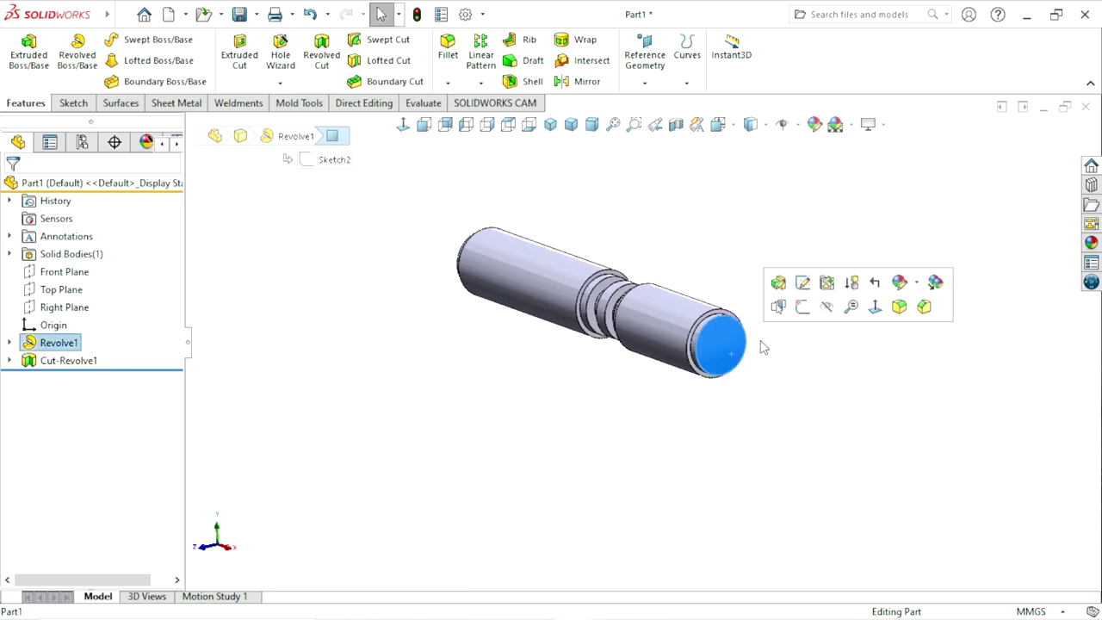
click(804, 307)
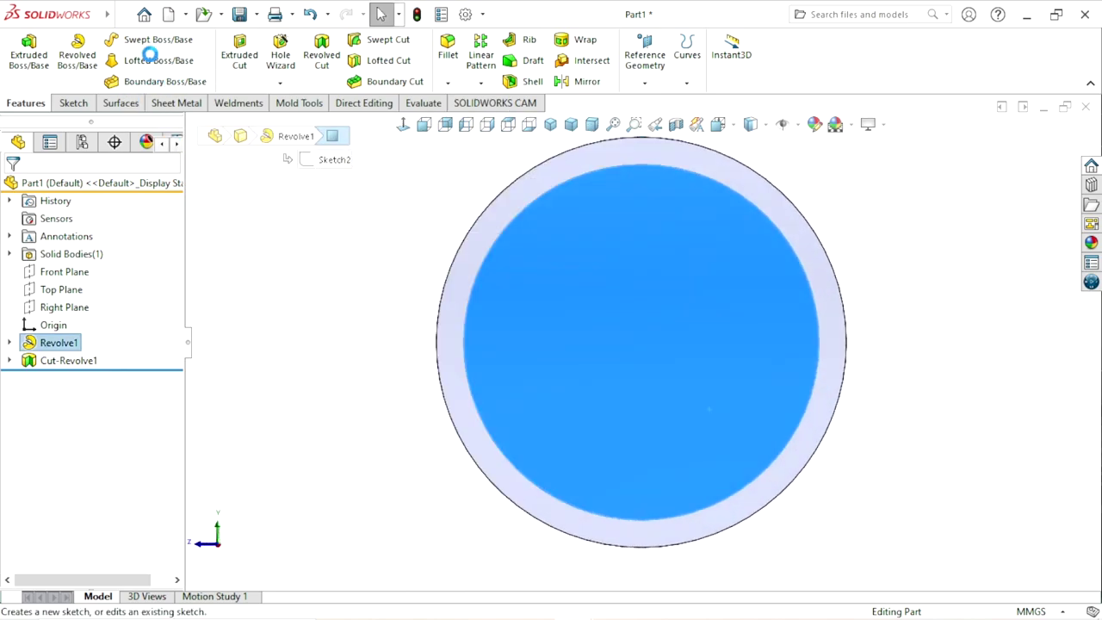
click(123, 60)
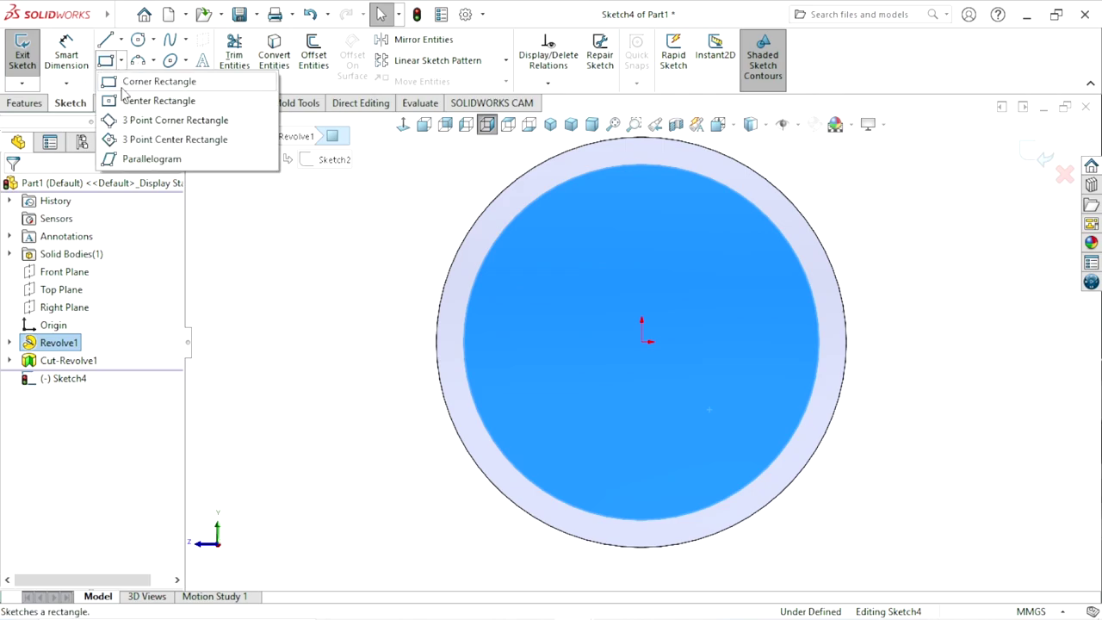
click(155, 100)
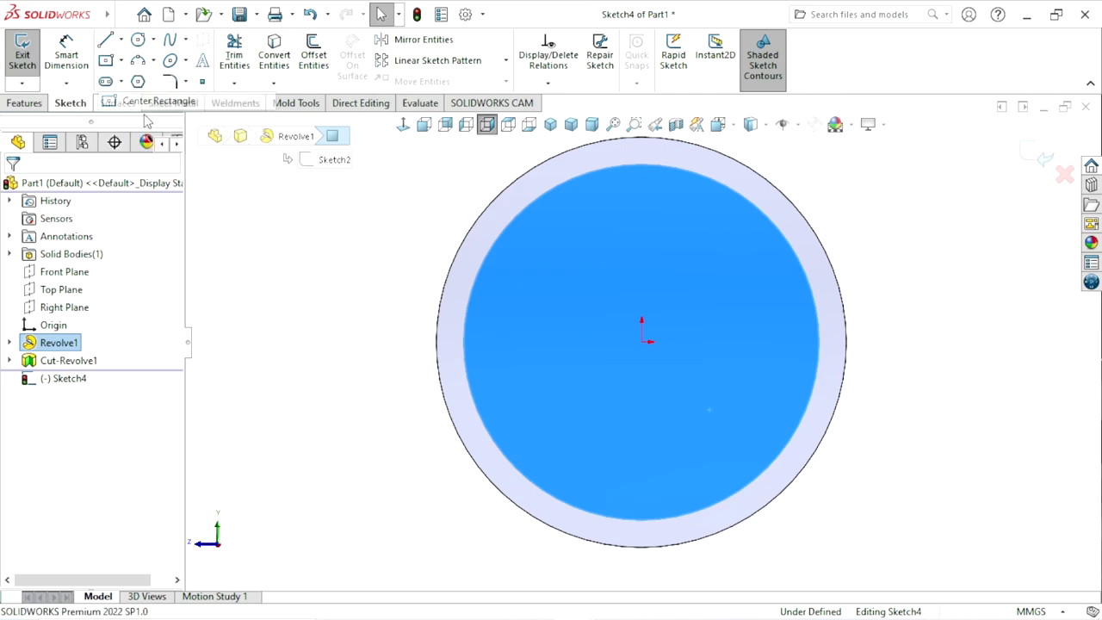
click(642, 342)
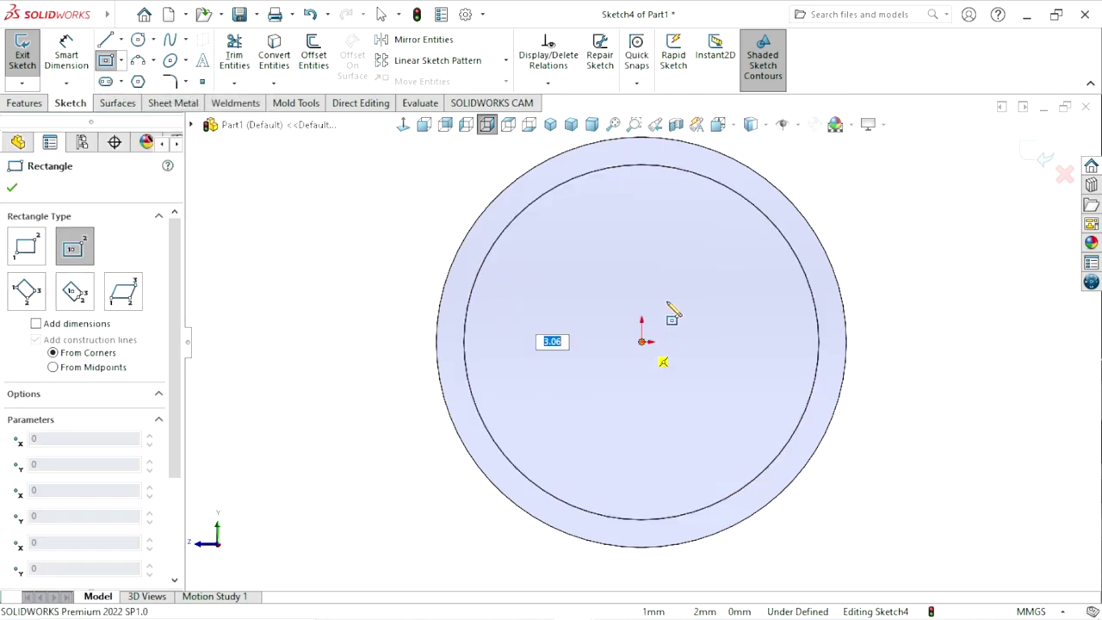
click(727, 260)
- Dimension the square's width and height to 15 mm each
click(66, 54)
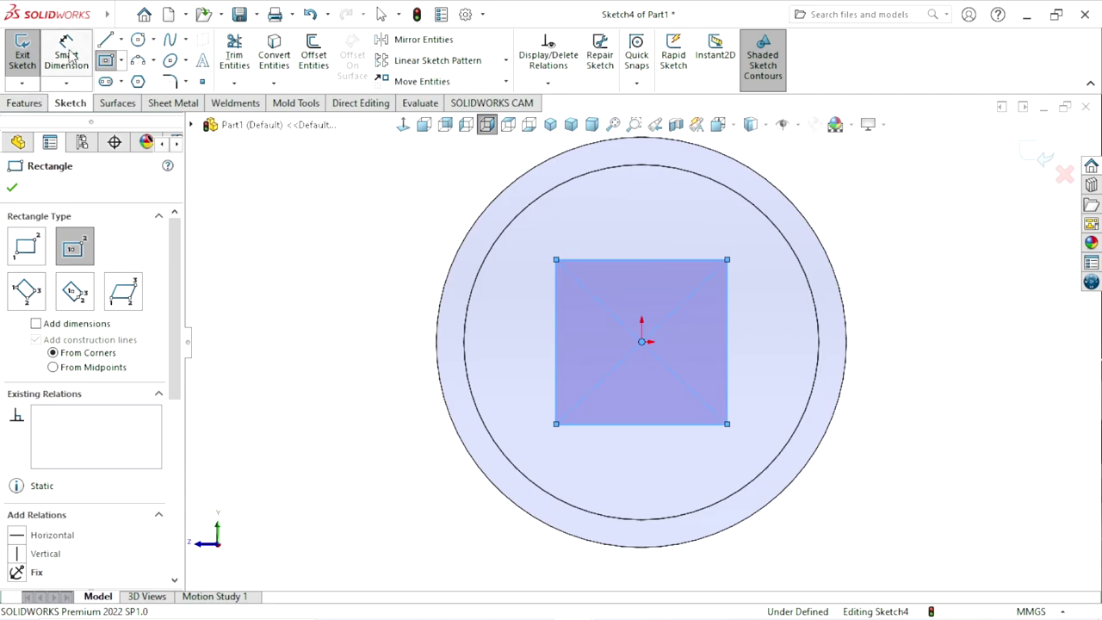
click(627, 264)
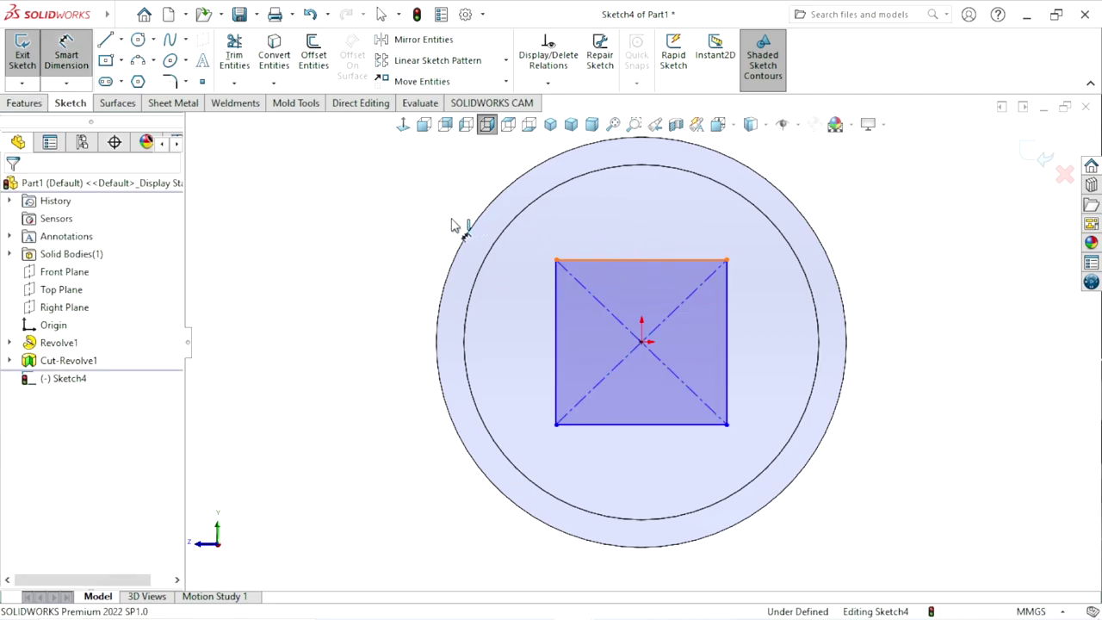
click(401, 222)
text(15)
key(Return)
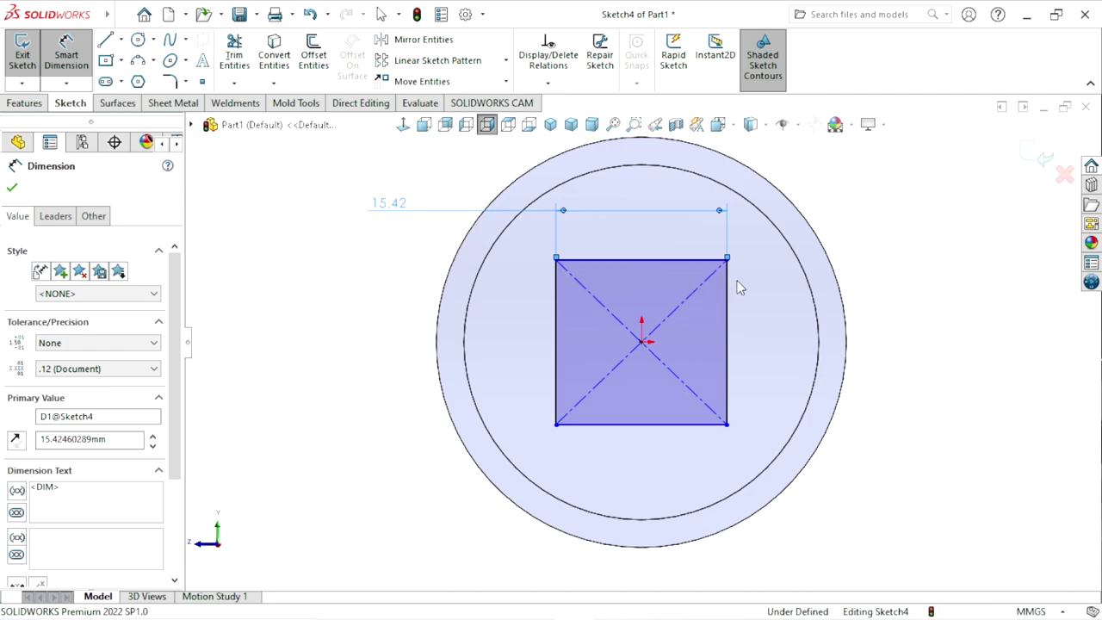
click(726, 349)
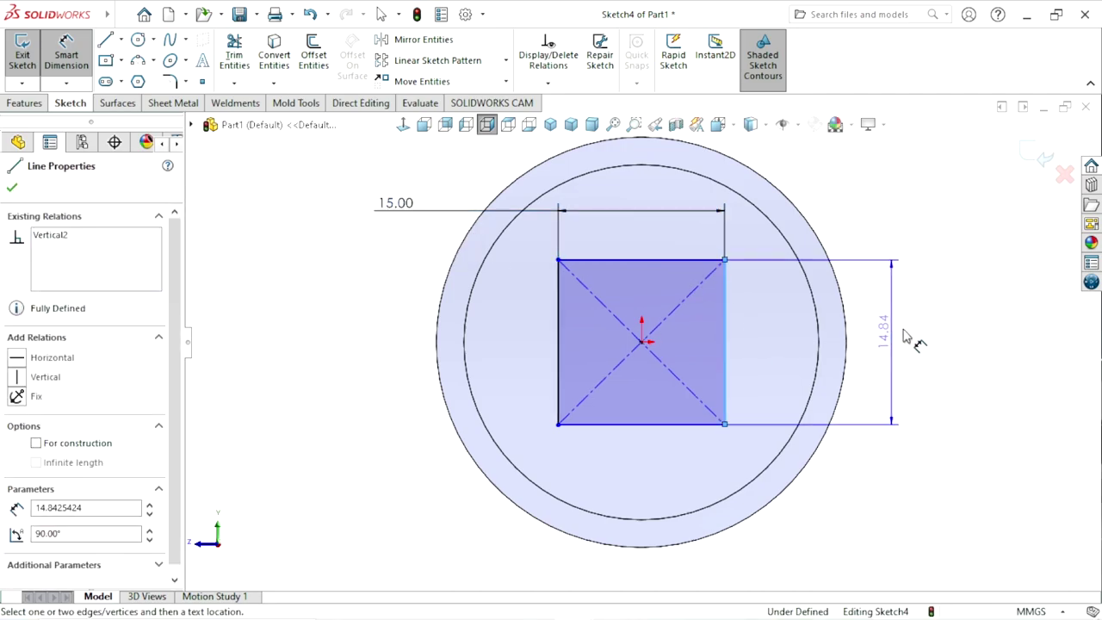
click(904, 335)
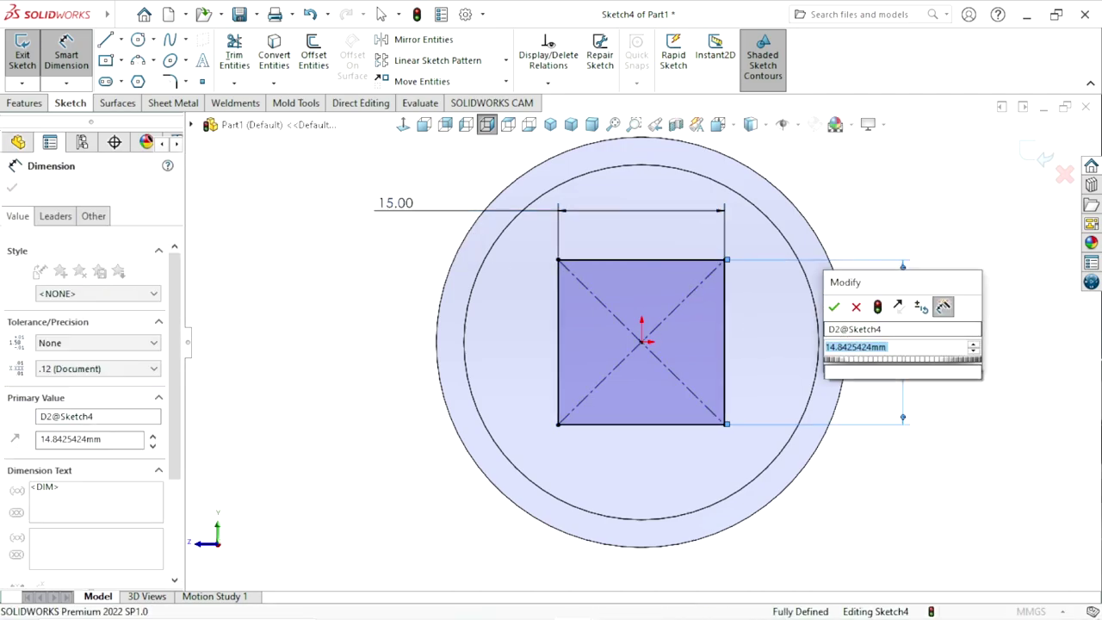
text(15)
key(Return)
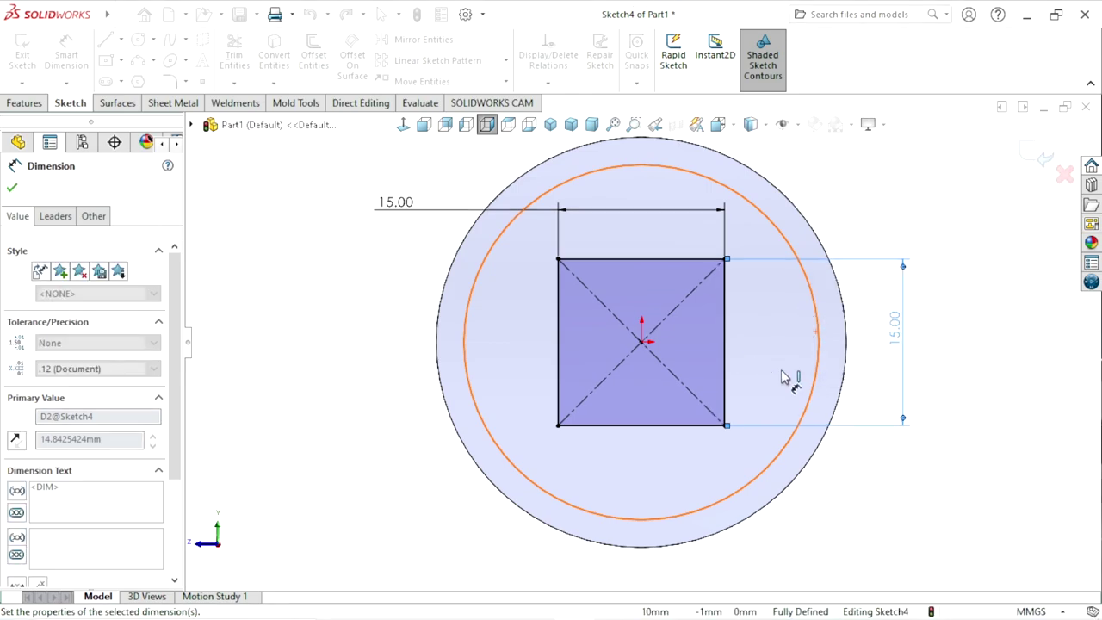
key(f)
click(11, 189)
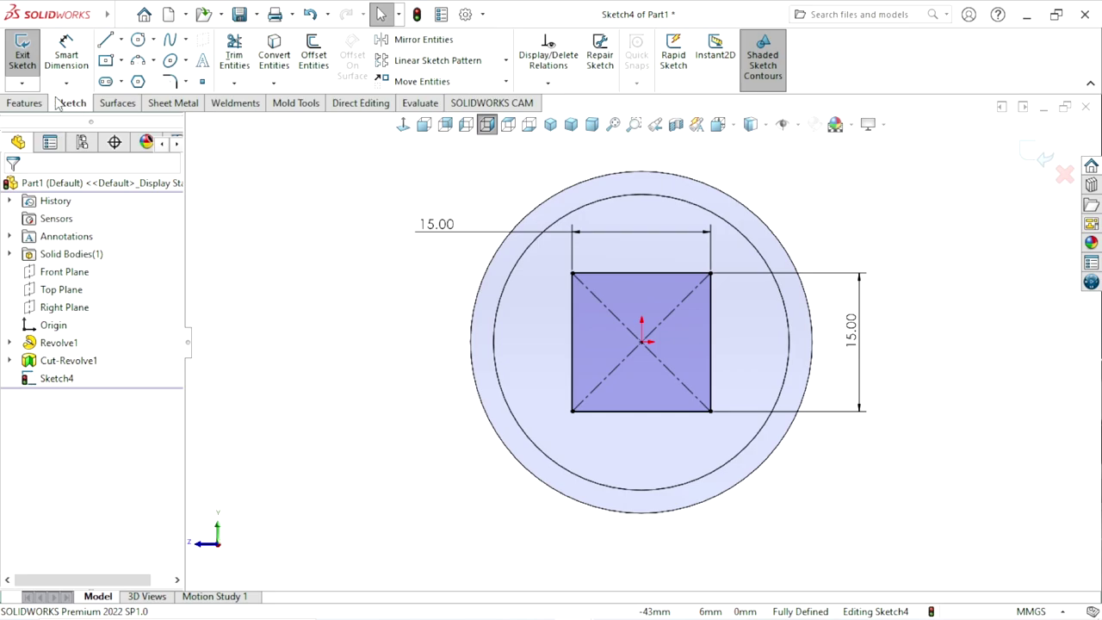
- Extrude-cut the square 20 mm deep into the shaft end as Cut-Extrude1
click(26, 106)
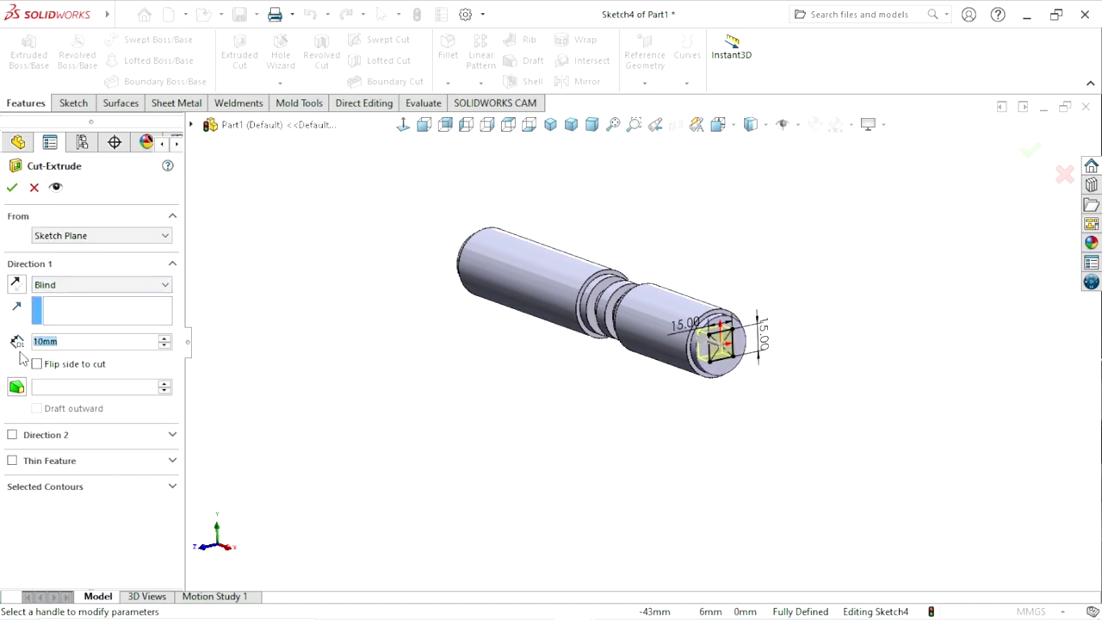
text(20)
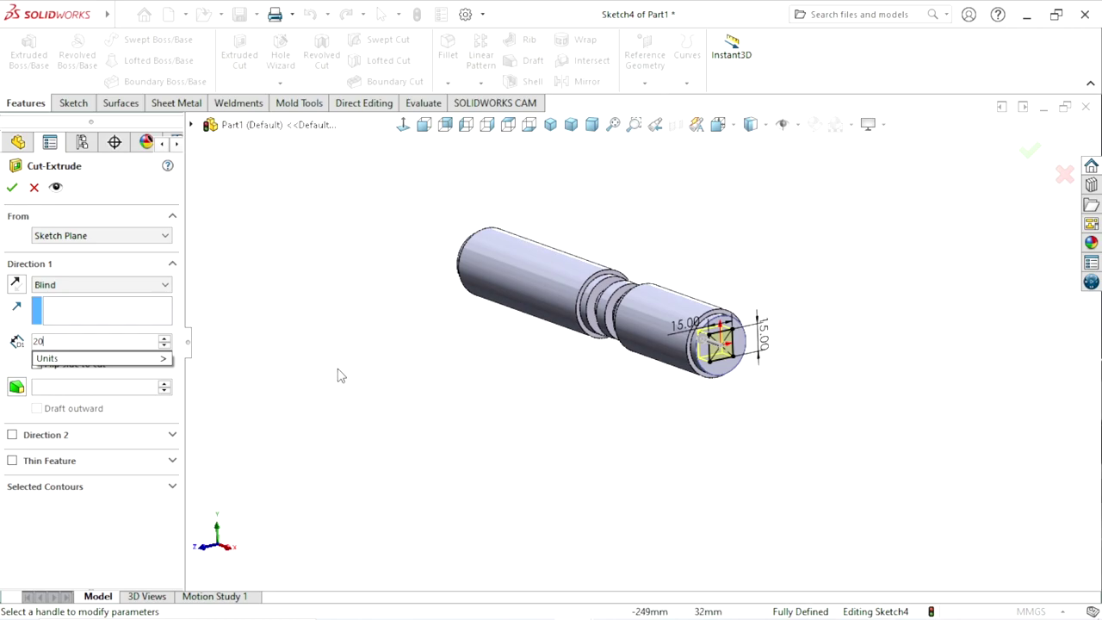
key(Return)
click(12, 189)
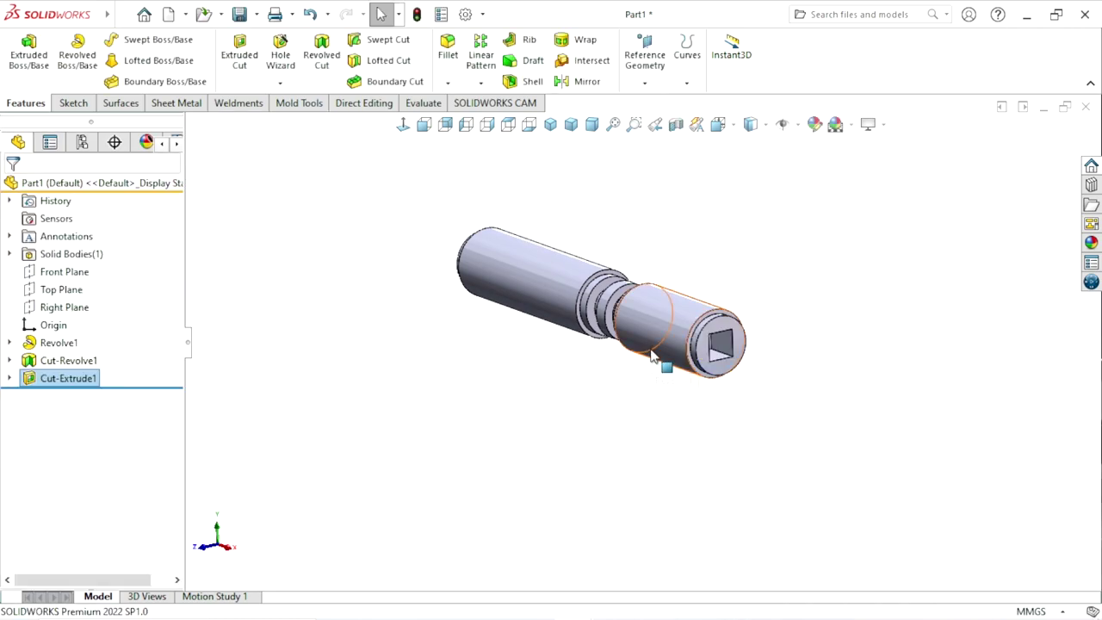
mouse_move(625, 374)
middle_down()
mouse_move(784, 330)
mouse_move(613, 366)
mouse_move(615, 409)
mouse_move(492, 402)
mouse_move(465, 371)
middle_up()
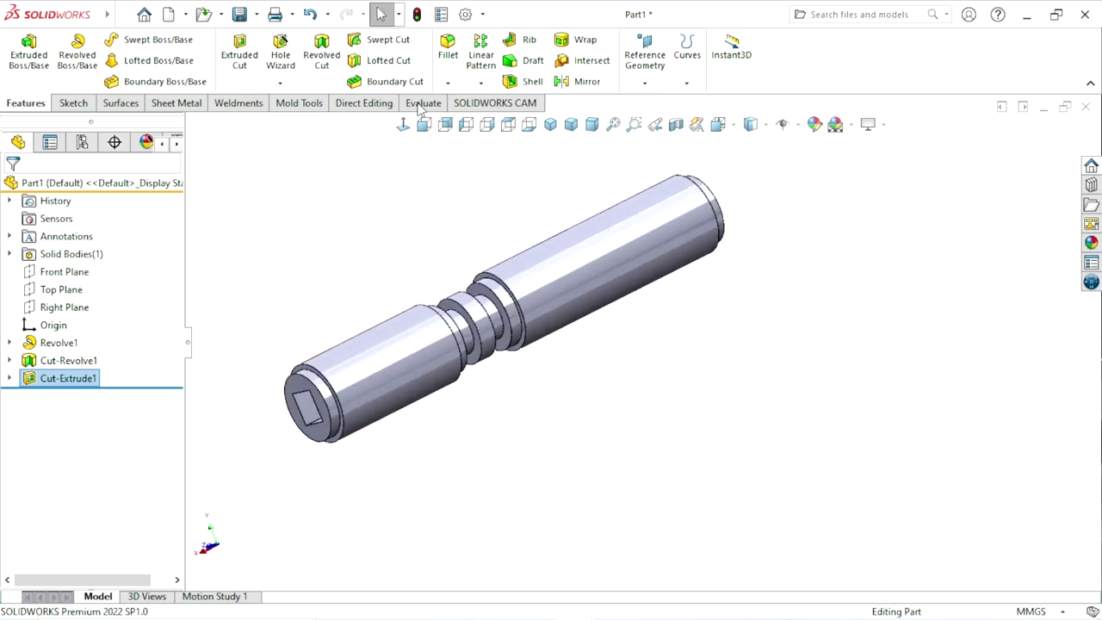
click(448, 82)
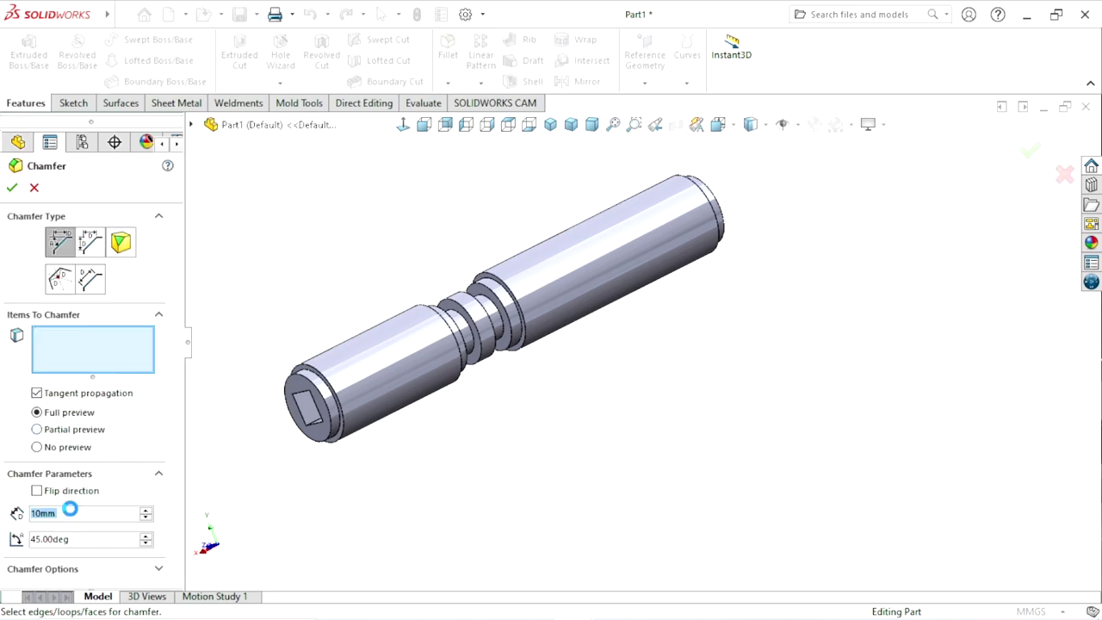
- Start a 1.5 mm chamfer and select the shaft's left end edge
click(81, 513)
text(1)
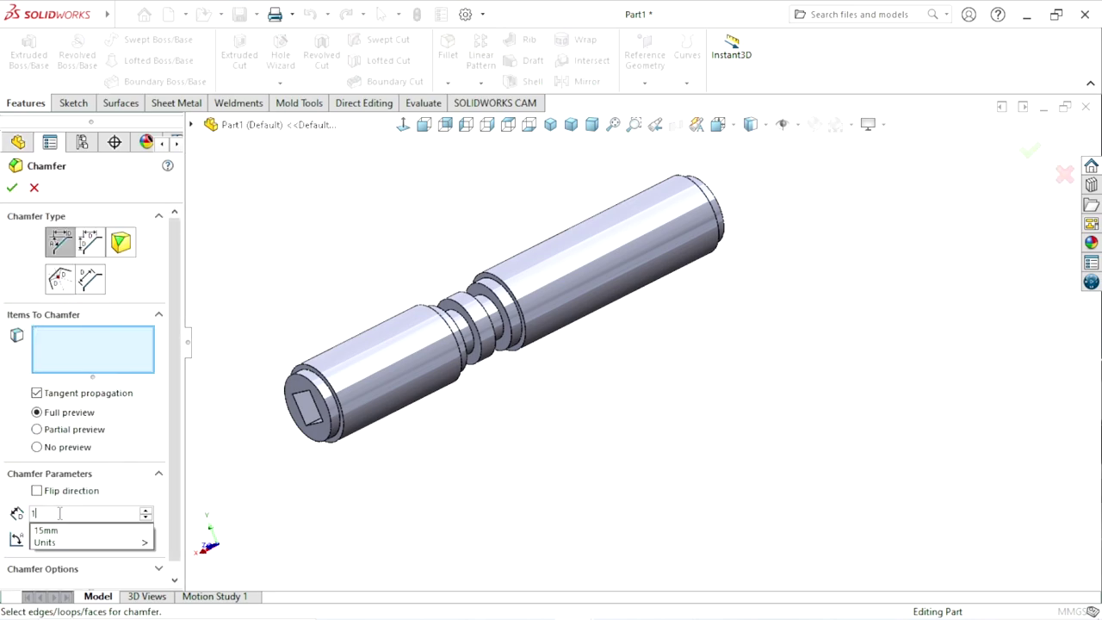
text(.5mm)
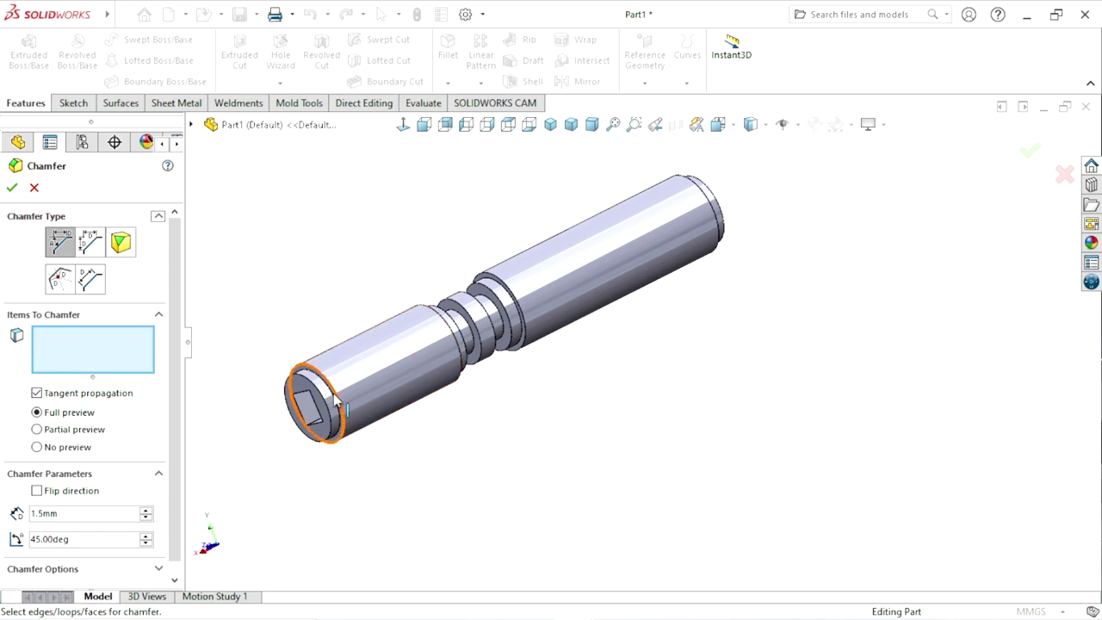
scroll(336, 400, down, 3)
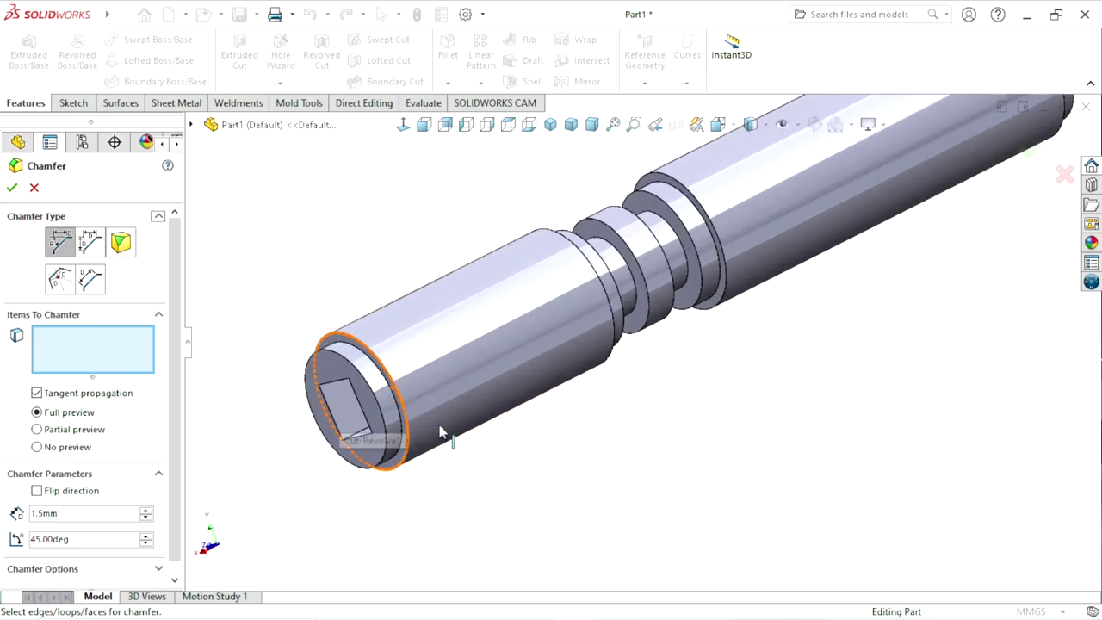
click(353, 369)
scroll(293, 420, up, 3)
scroll(292, 420, up, 3)
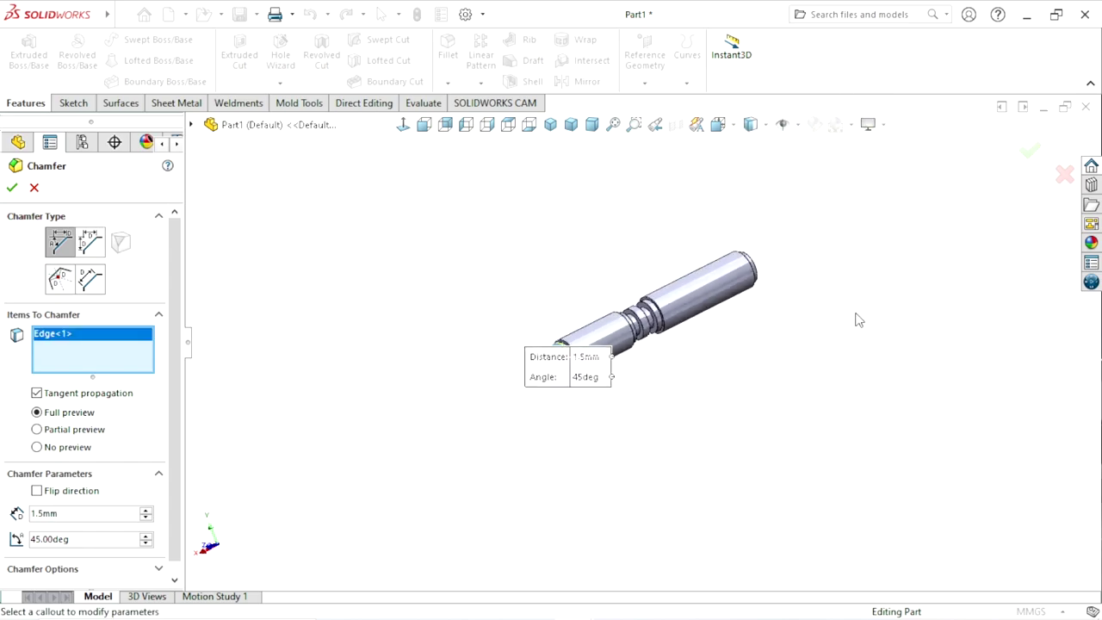
- Add the right end edge and confirm the 1.5 mm × 45° Chamfer1
middle_drag(856, 318, 810, 433)
scroll(792, 276, down, 3)
scroll(775, 284, down, 3)
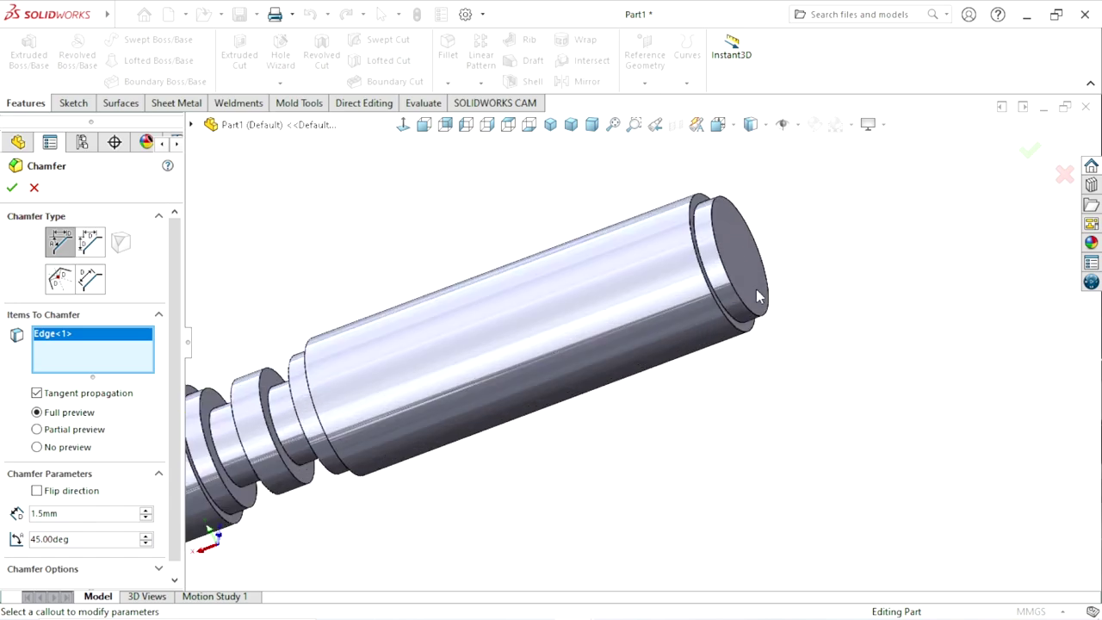
click(748, 311)
scroll(677, 423, up, 2)
scroll(426, 433, up, 3)
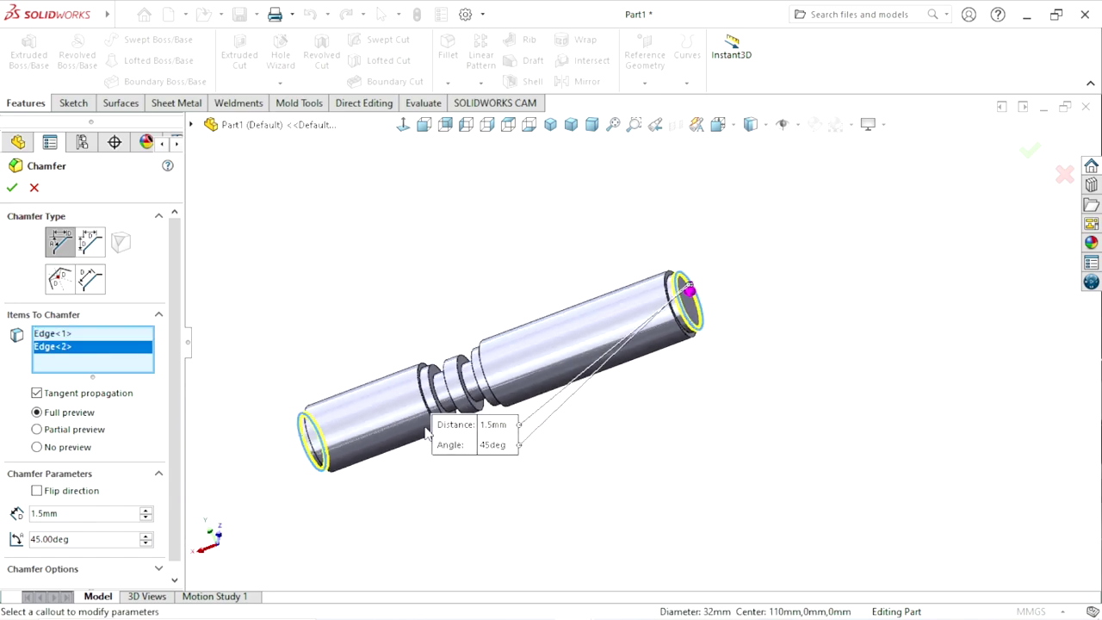
click(12, 188)
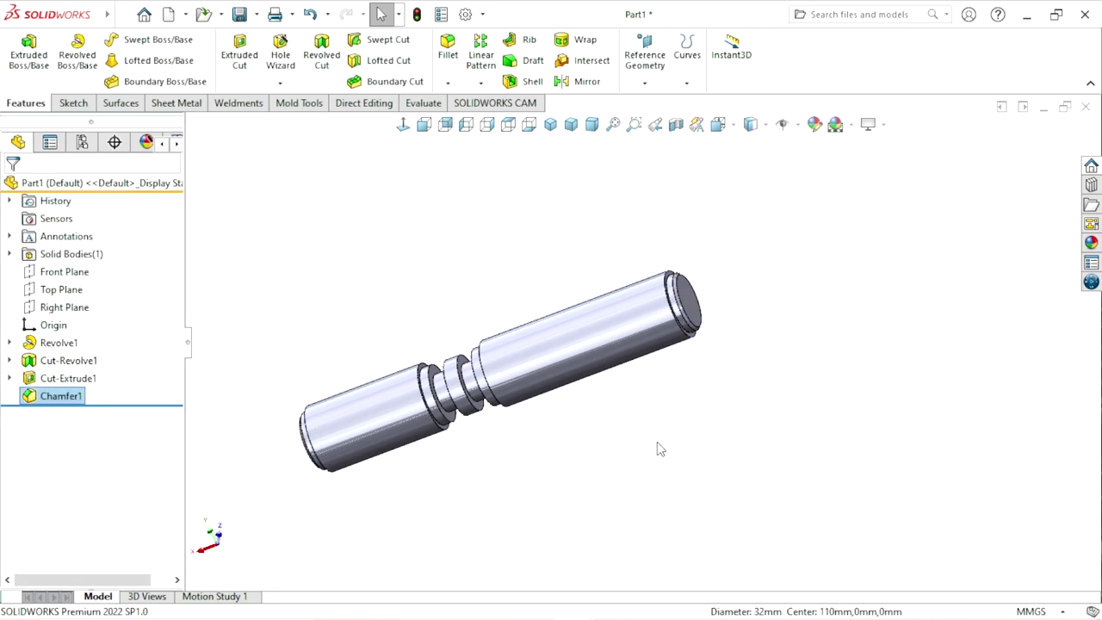
scroll(517, 456, up, 2)
scroll(499, 453, down, 2)
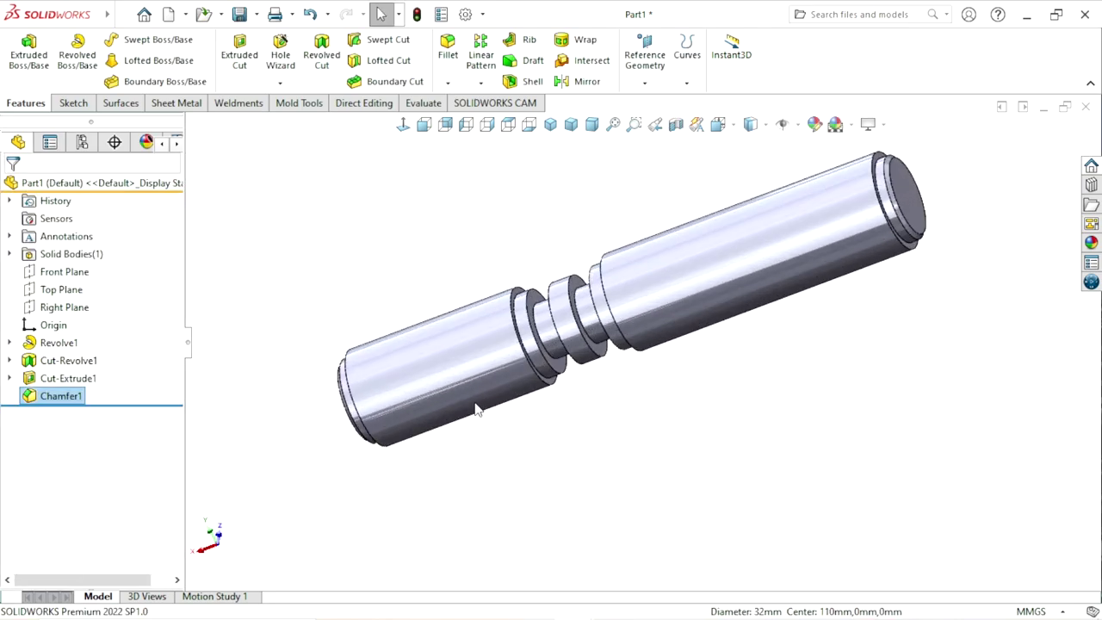
middle_drag(500, 452, 580, 418)
- Start a new chamfer and set its distance to 2.5 mm
click(448, 83)
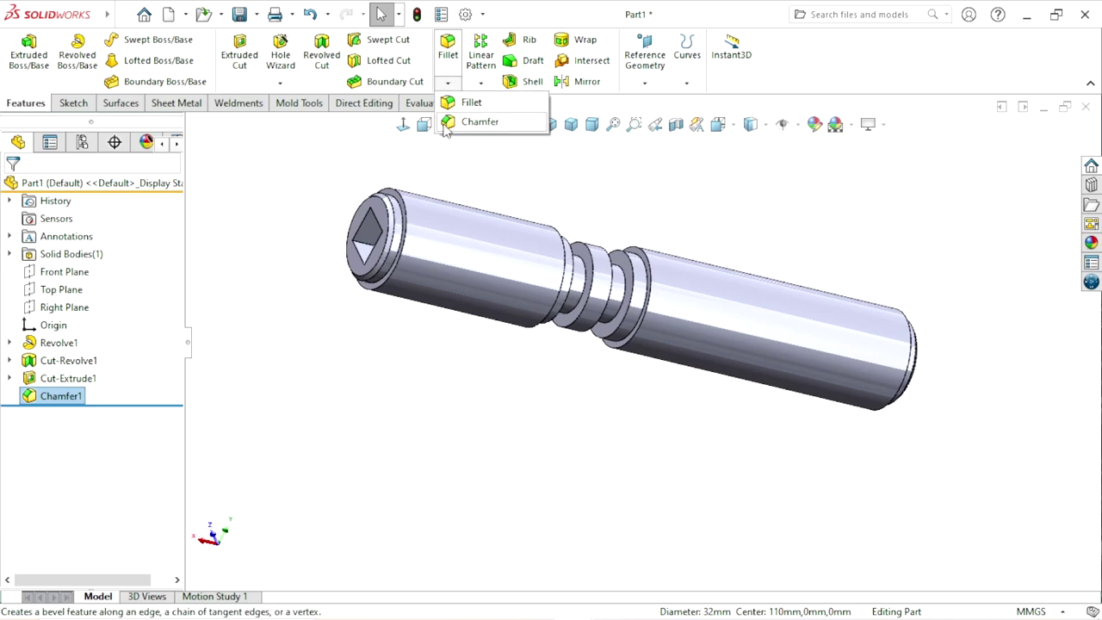
click(456, 126)
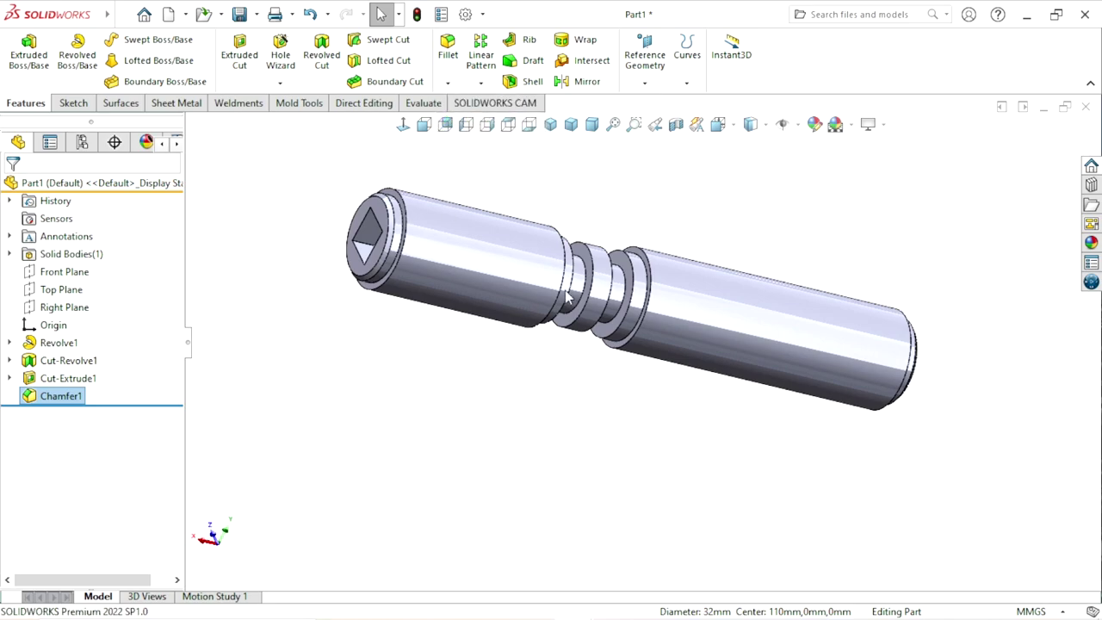
scroll(603, 275, down, 1)
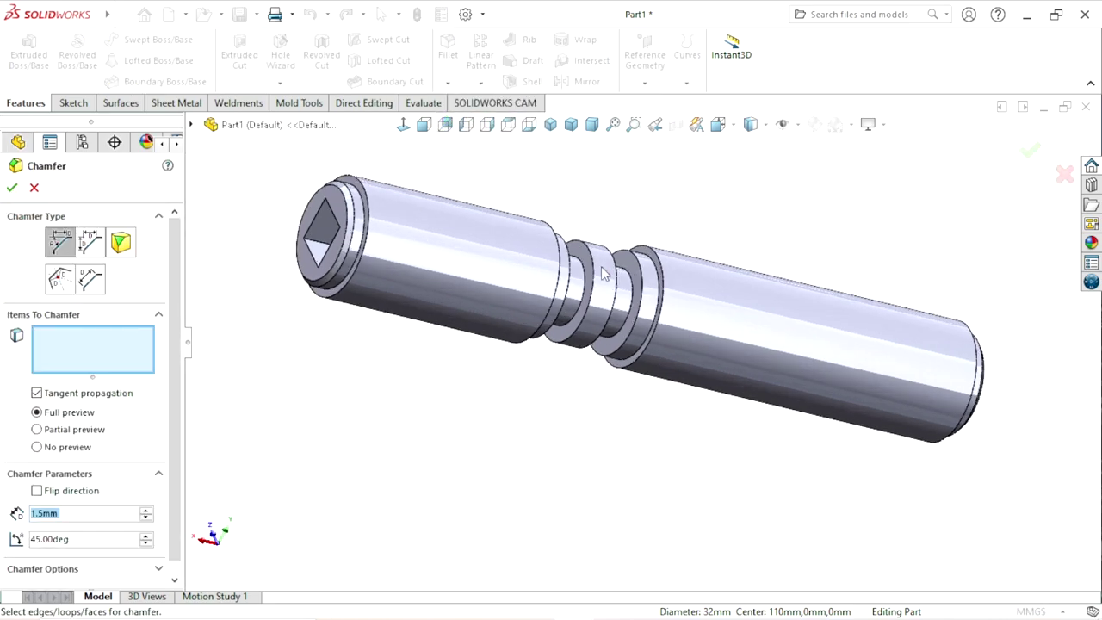
drag(371, 396, 138, 508)
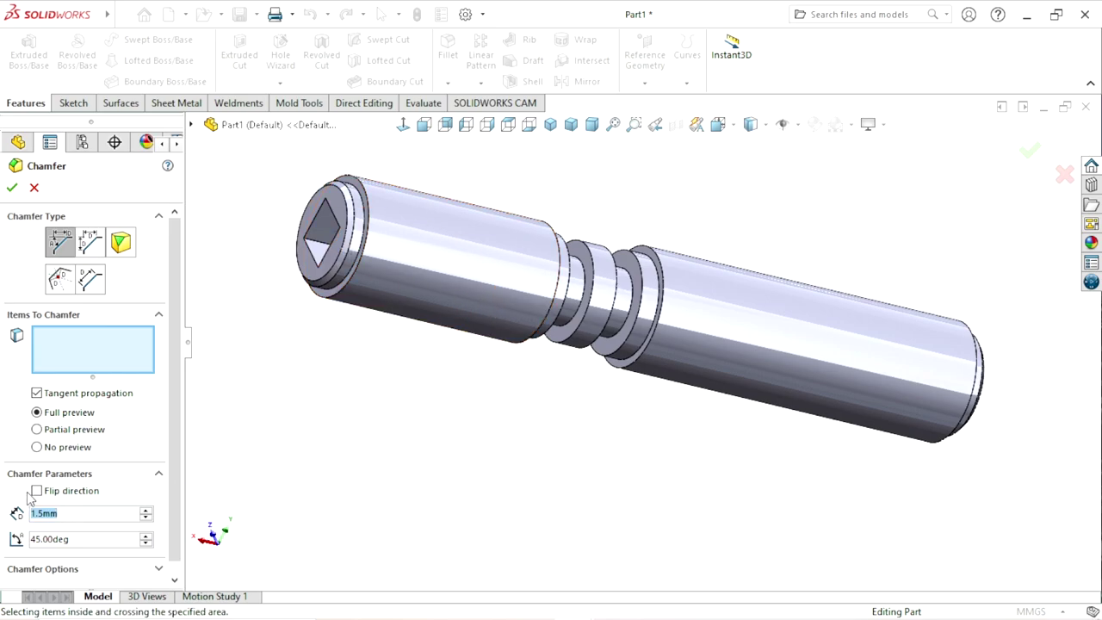
text(2.5)
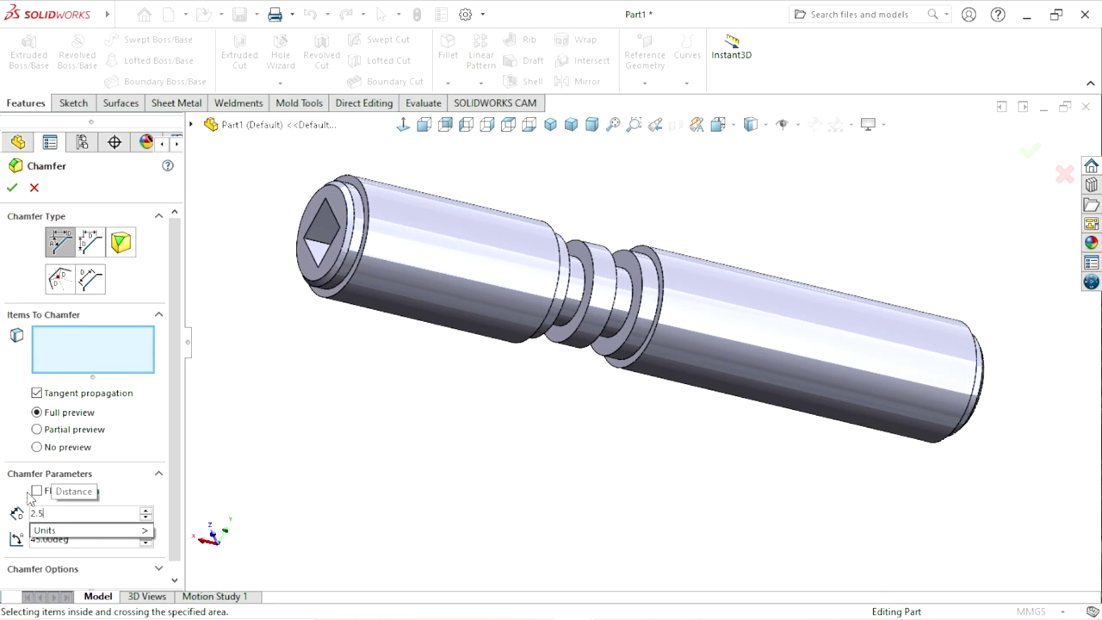
key(Return)
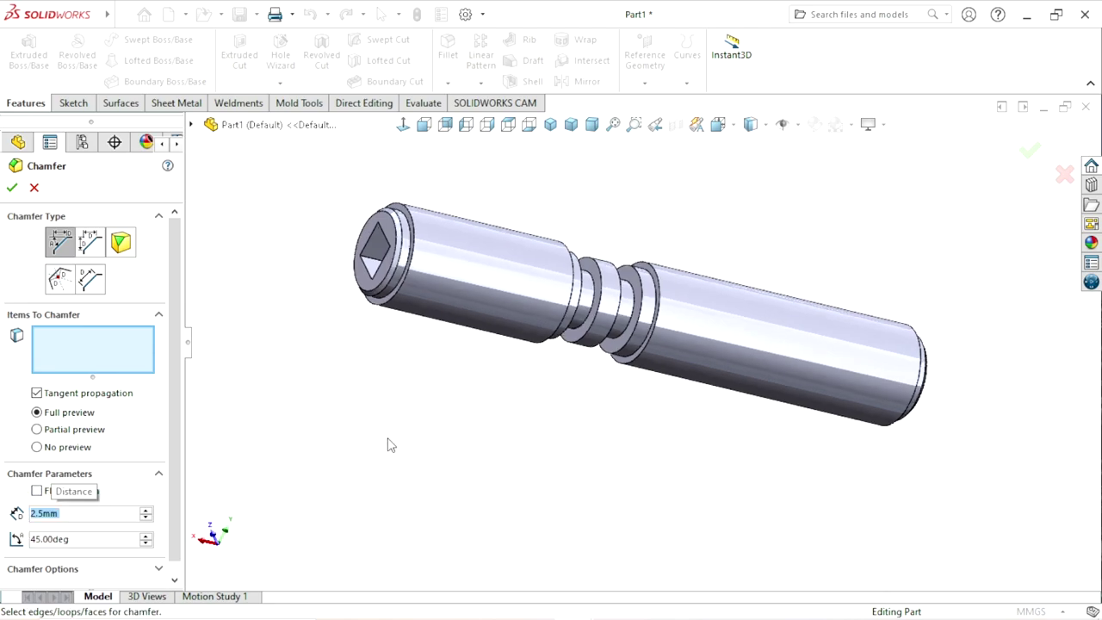
- Chamfer the socket-end and right-end shaft edges at 2.5 mm, creating Chamfer2
scroll(415, 220, down, 3)
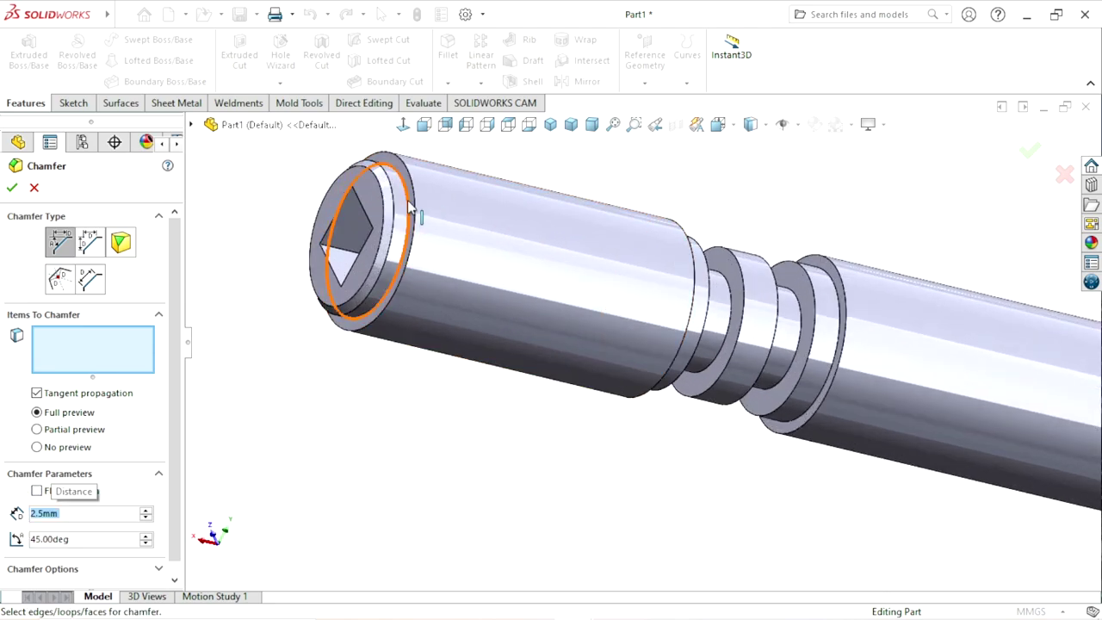
click(417, 211)
scroll(603, 439, up, 5)
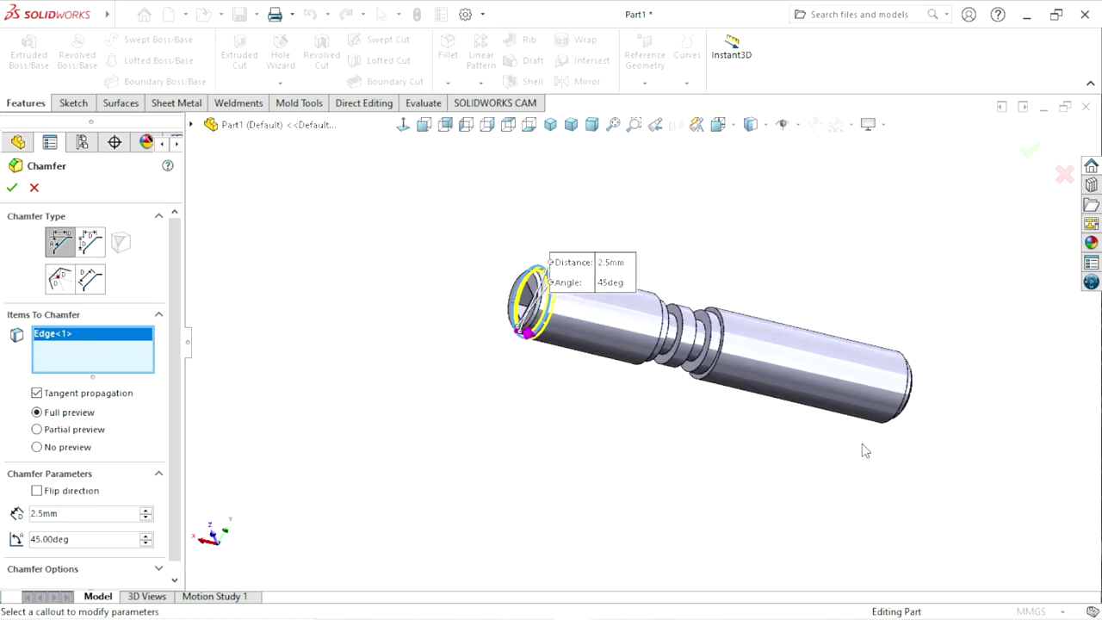
scroll(746, 394, down, 5)
scroll(746, 395, down, 2)
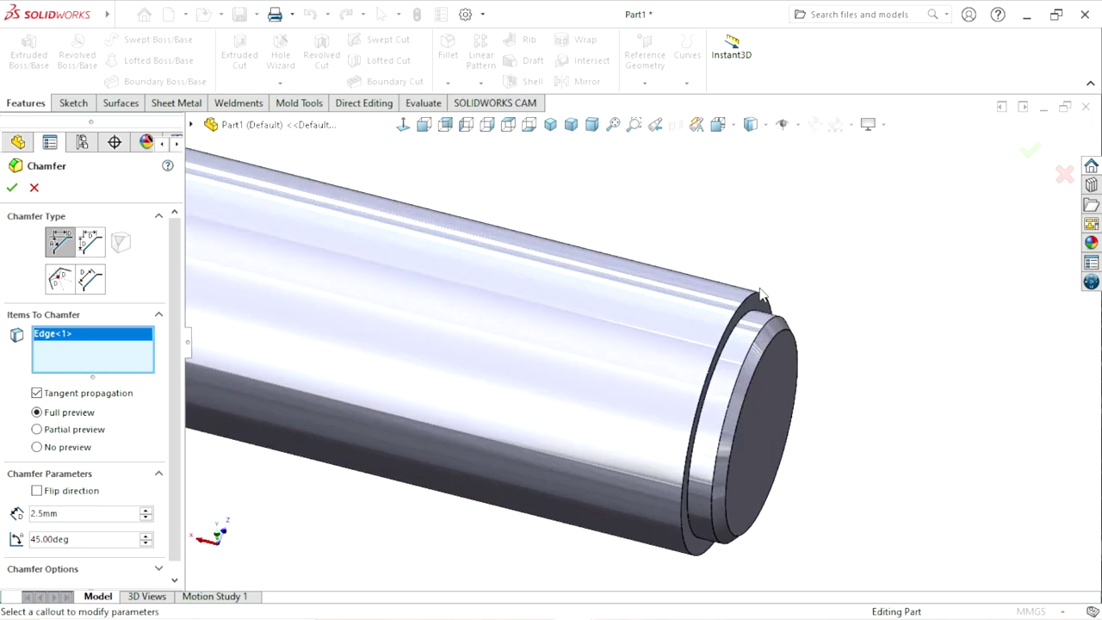
click(746, 394)
scroll(585, 404, up, 3)
scroll(586, 405, up, 3)
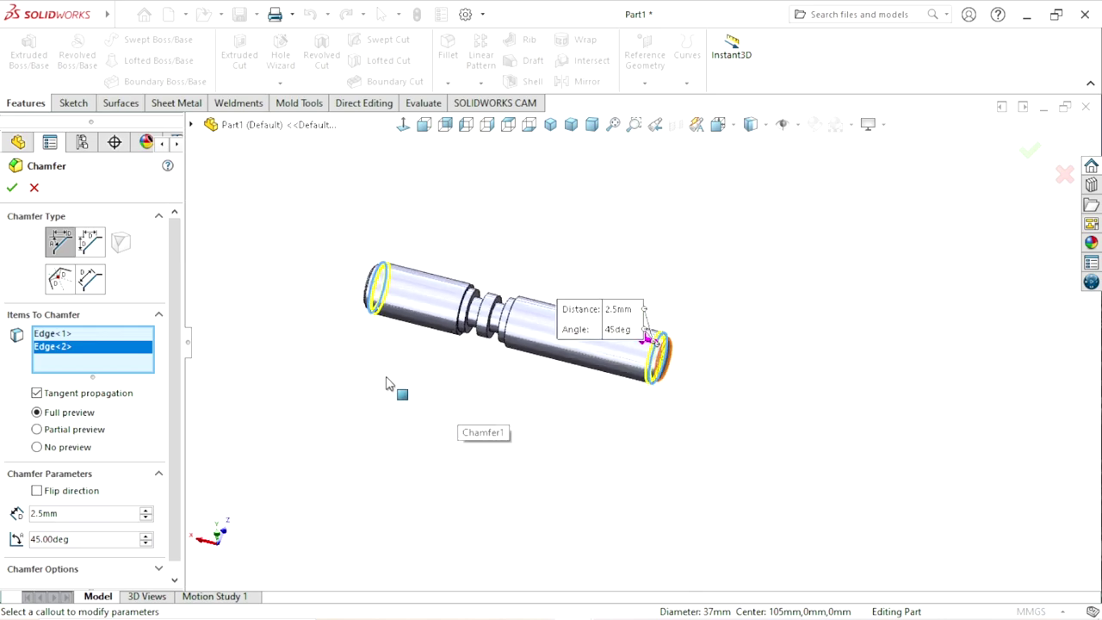
key(Return)
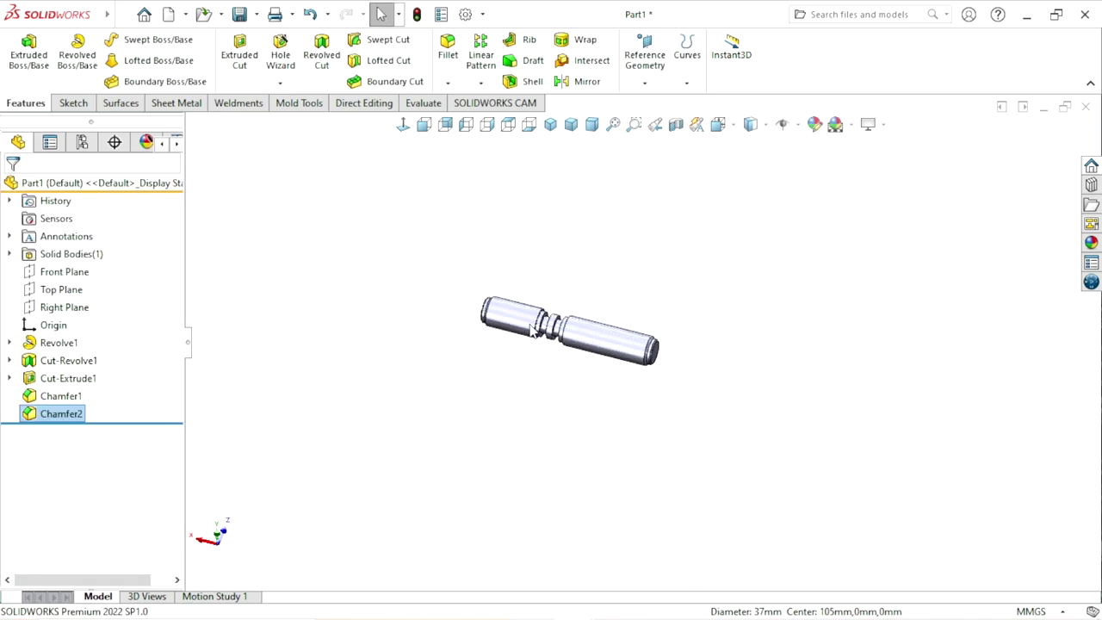
ctrl+middle_drag(360, 383, 440, 401)
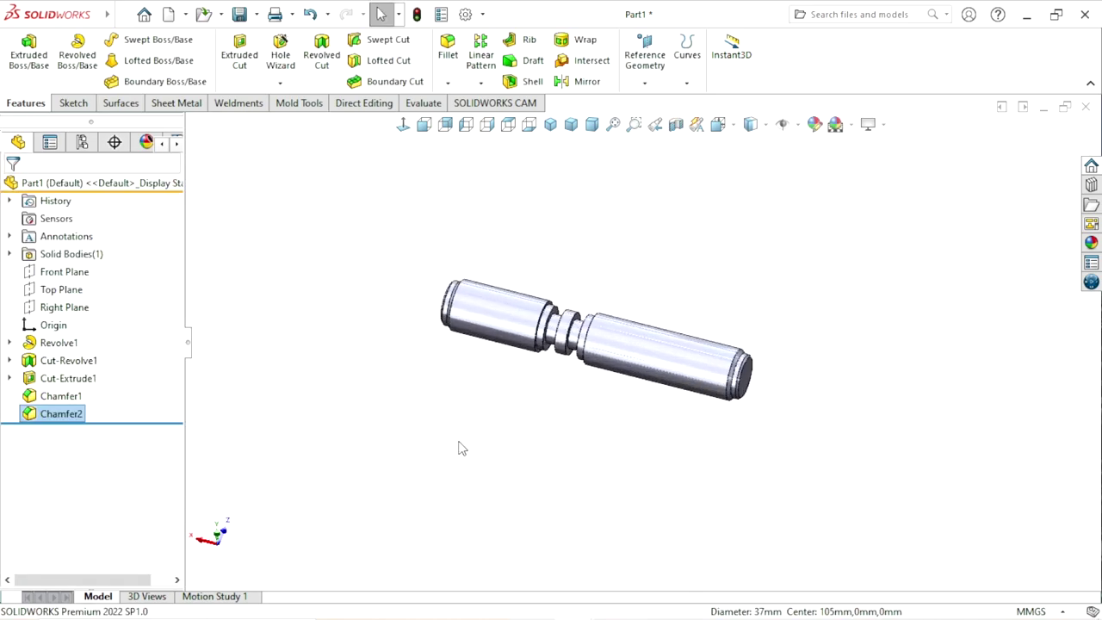
- Add the two groove shoulder edges to Chamfer2, for four 2.5 mm × 45° edges
click(91, 413)
click(80, 362)
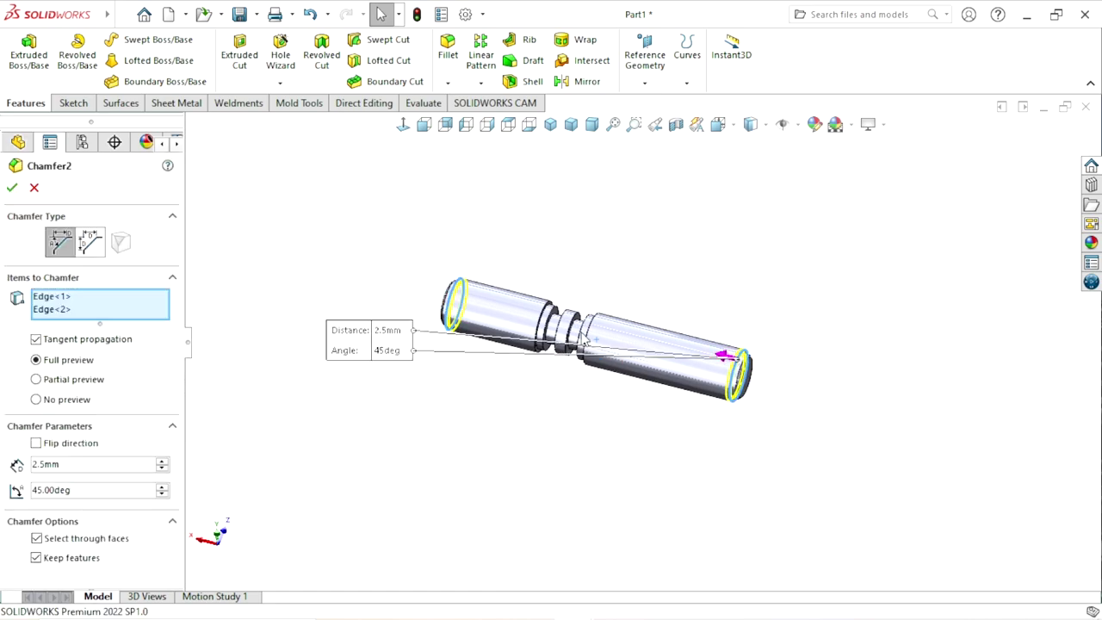
scroll(551, 310, down, 5)
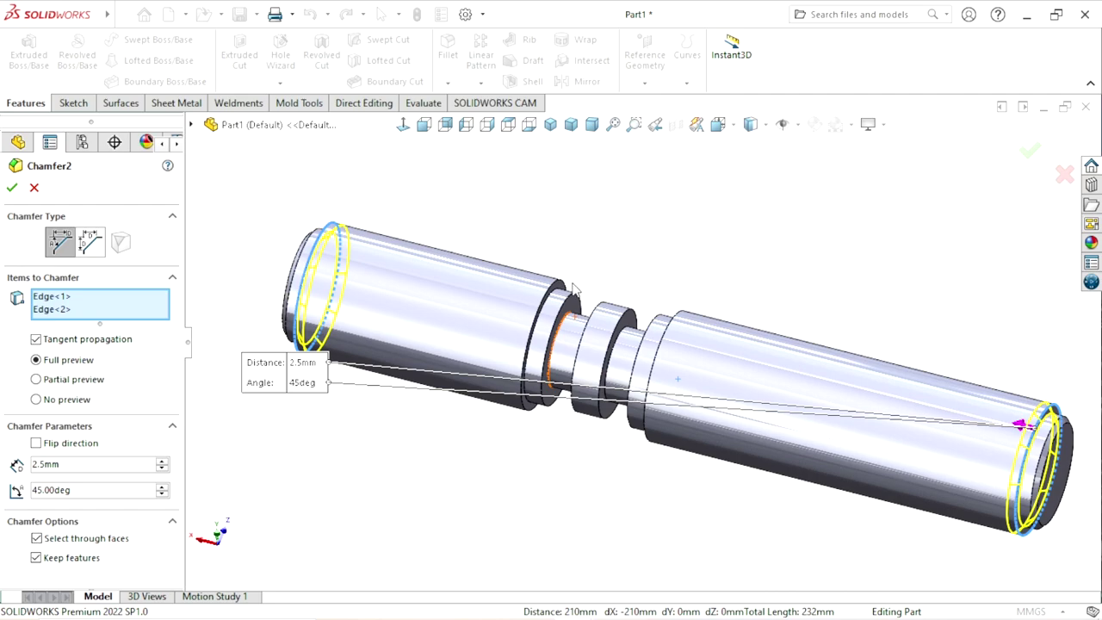
click(576, 288)
mouse_move(655, 263)
middle_down()
mouse_move(720, 285)
mouse_move(702, 320)
middle_up()
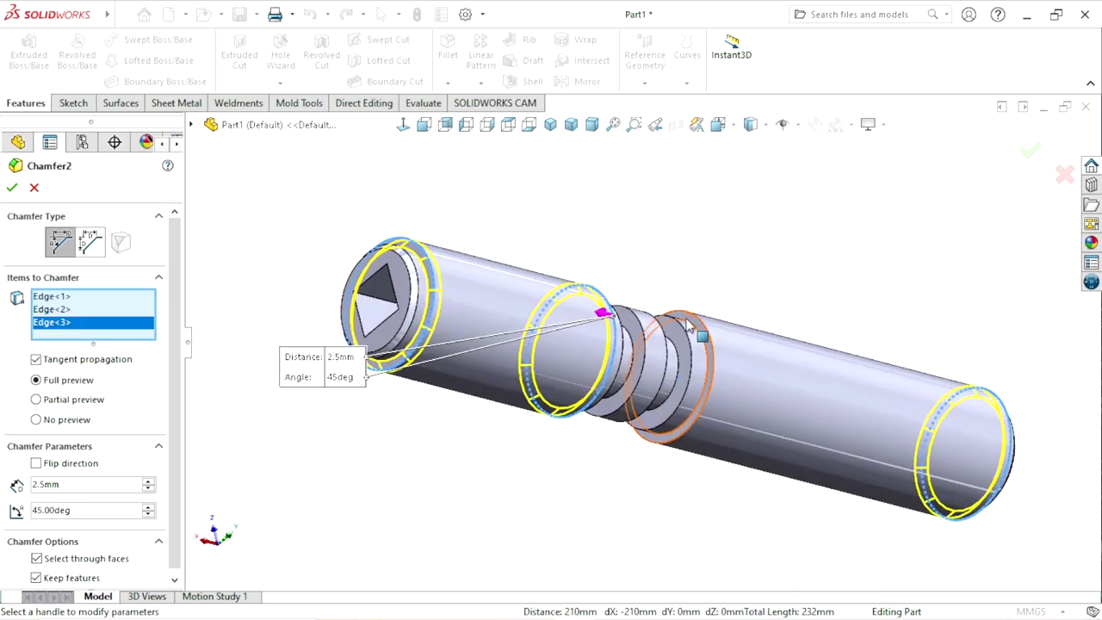
click(702, 321)
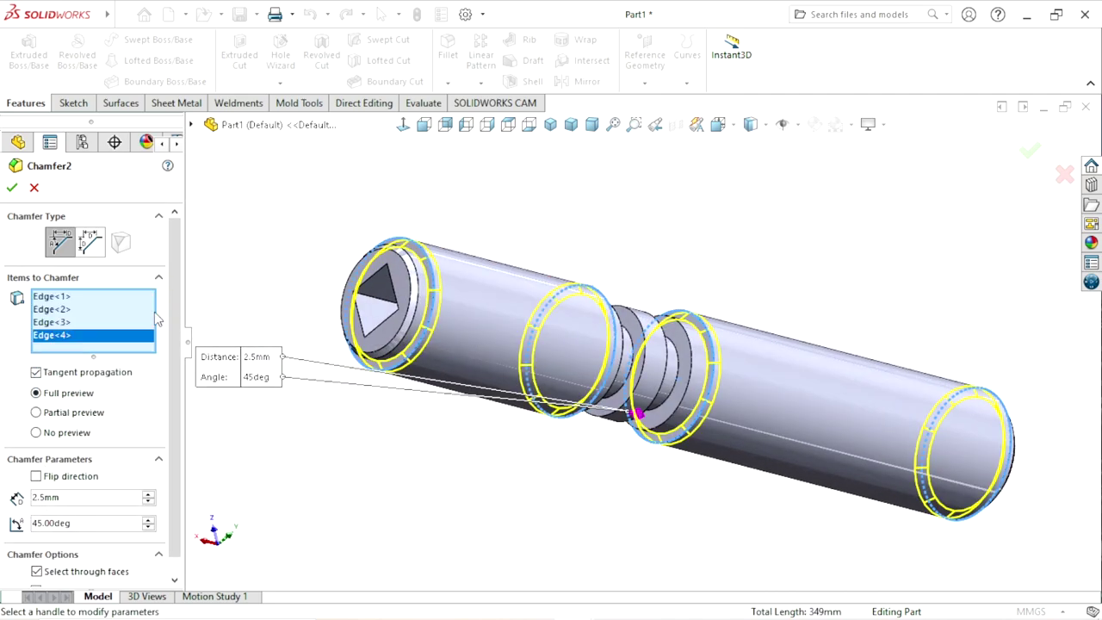
click(12, 188)
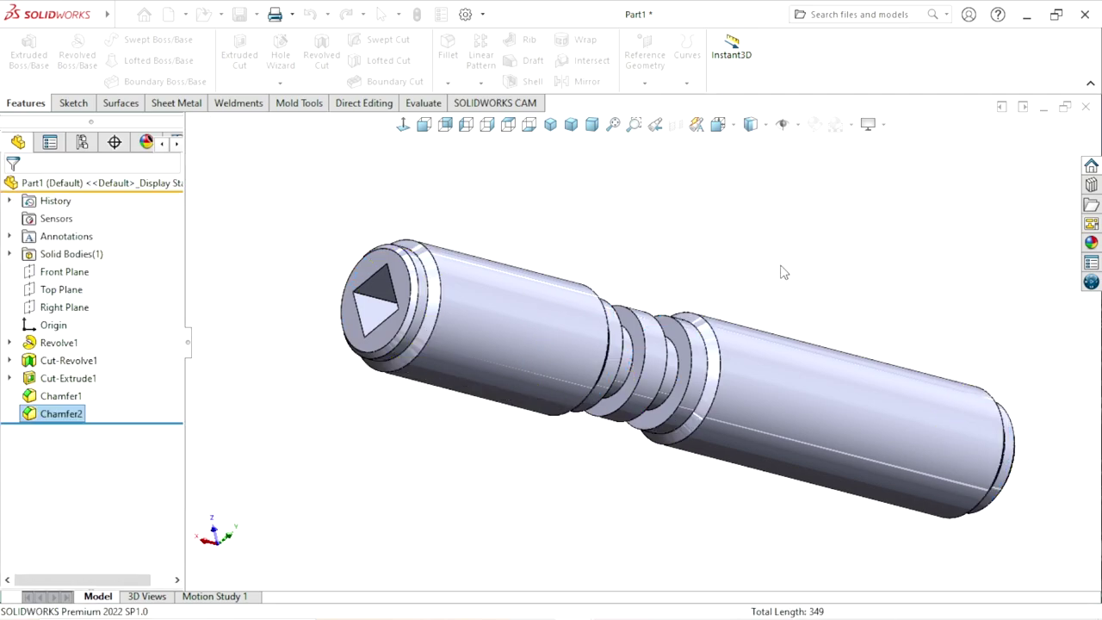
mouse_move(746, 392)
middle_down()
mouse_move(661, 407)
mouse_move(703, 323)
middle_up()
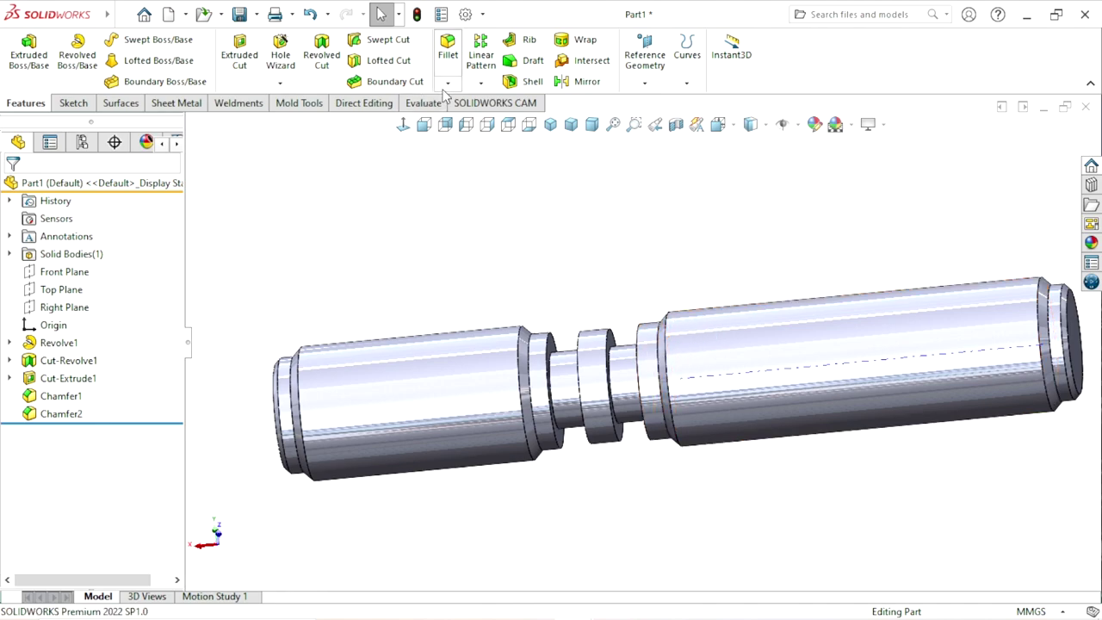
- Start a 0.5 mm chamfer on both edges of the middle ring
click(447, 84)
click(476, 123)
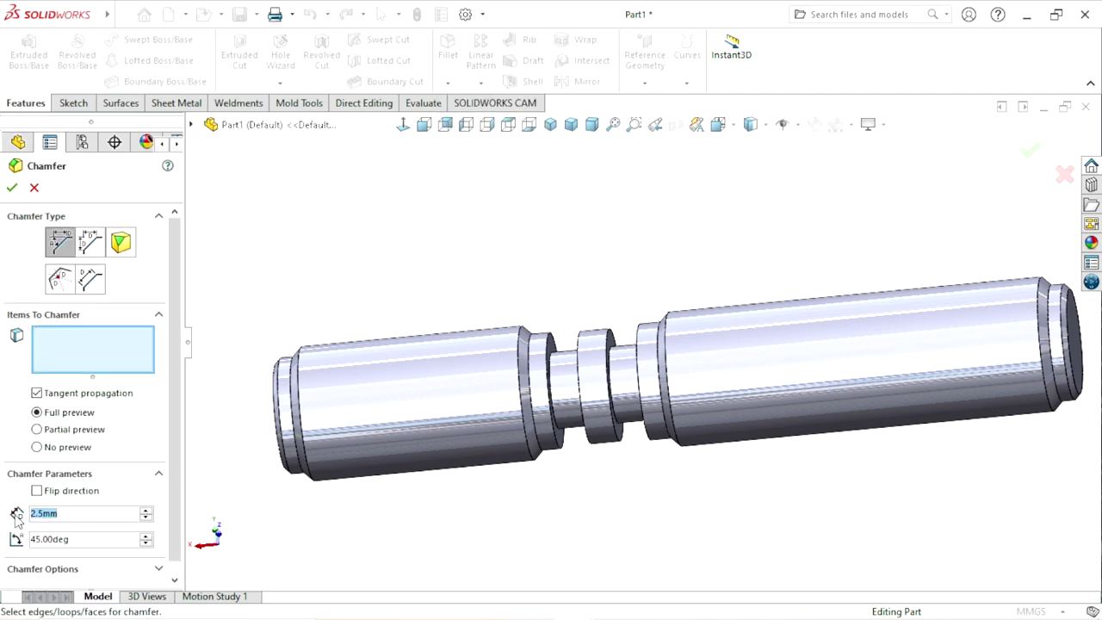
text(0.5)
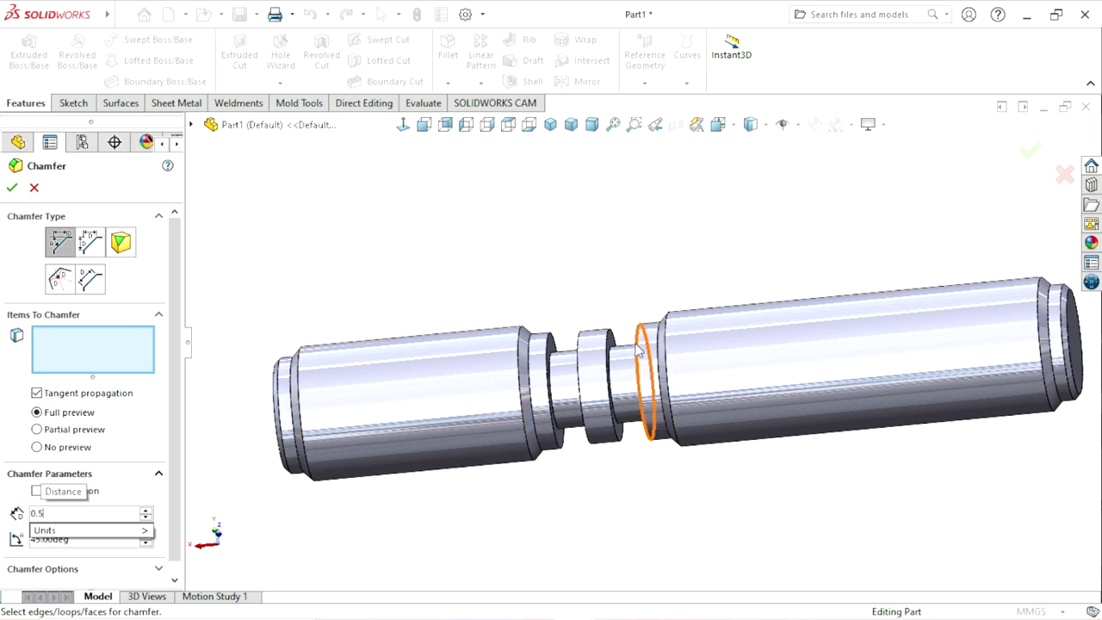
scroll(638, 349, down, 2)
click(601, 332)
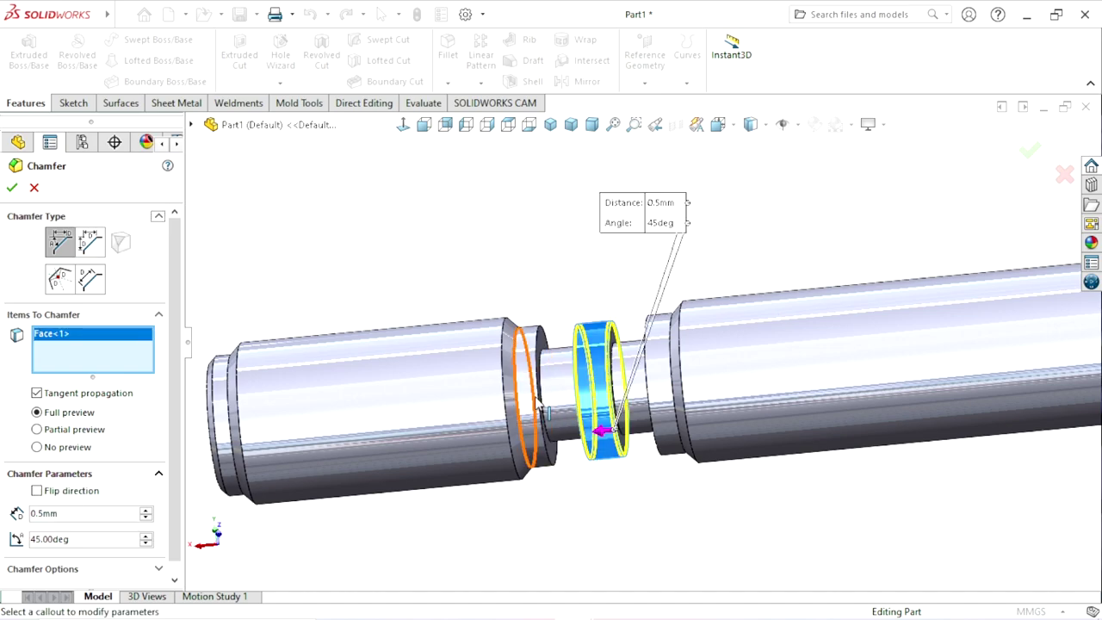
- Add the groove edges on each side of the ring and confirm Chamfer3
click(534, 343)
middle_drag(534, 344, 648, 361)
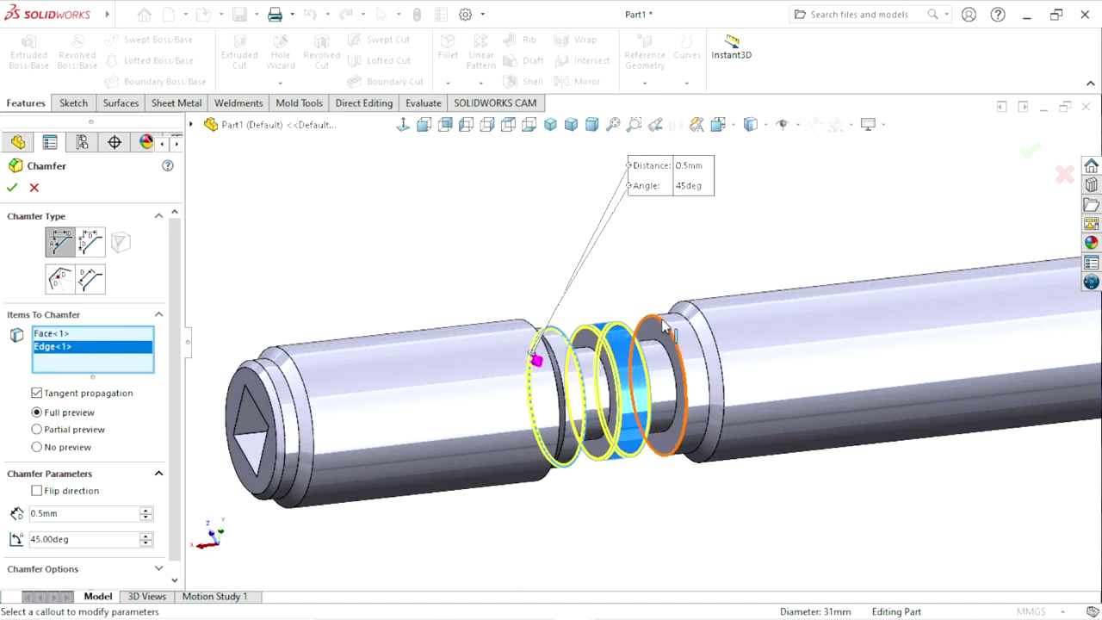
click(677, 420)
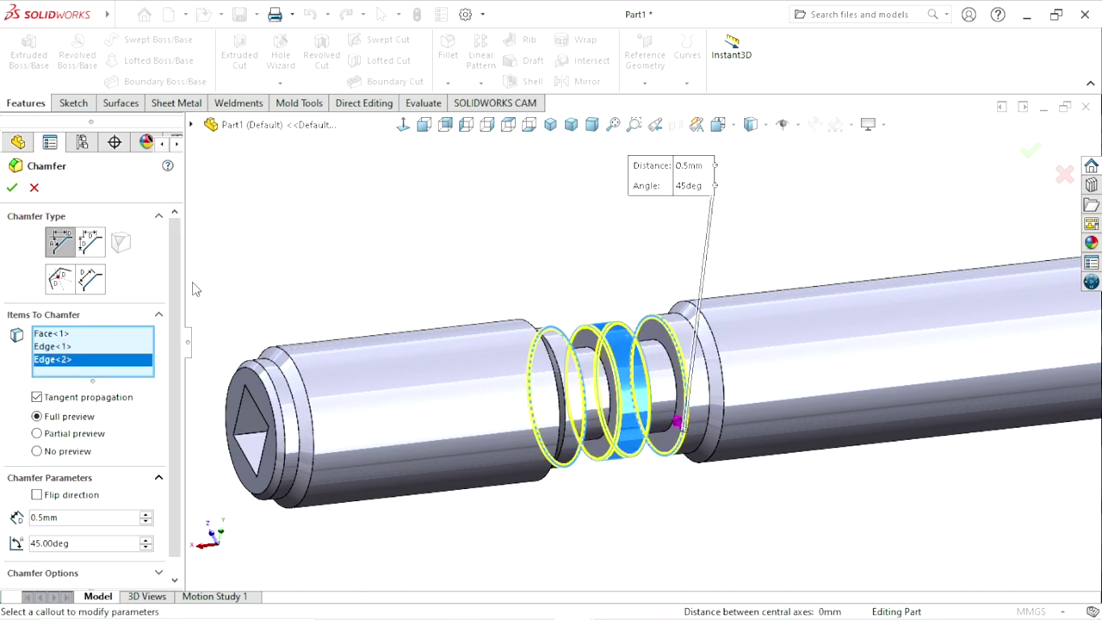
click(12, 190)
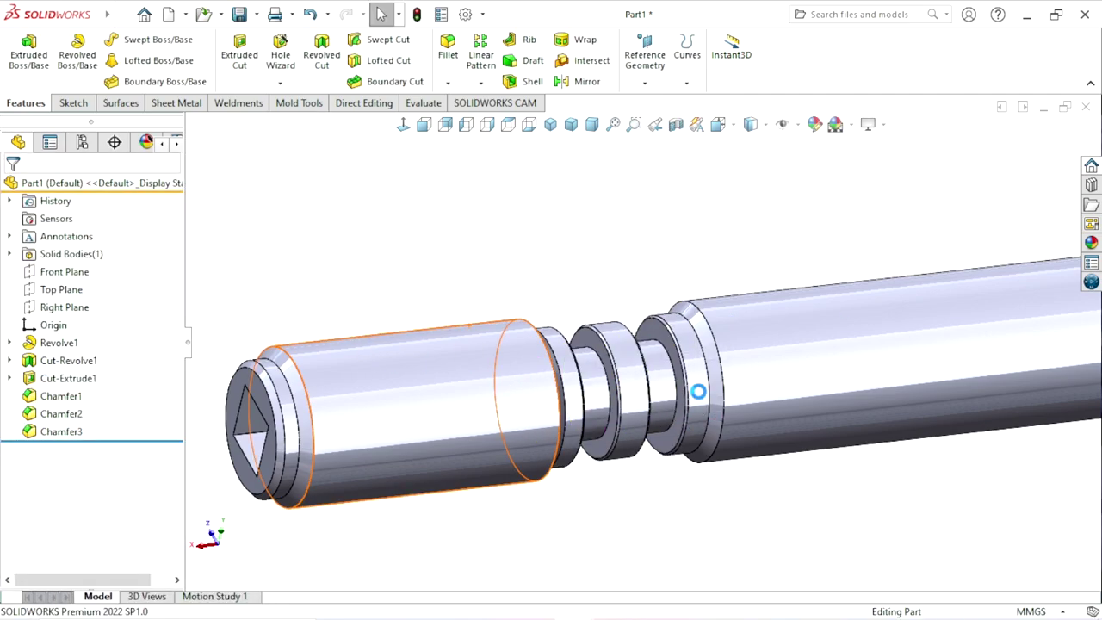
middle_drag(699, 392, 642, 413)
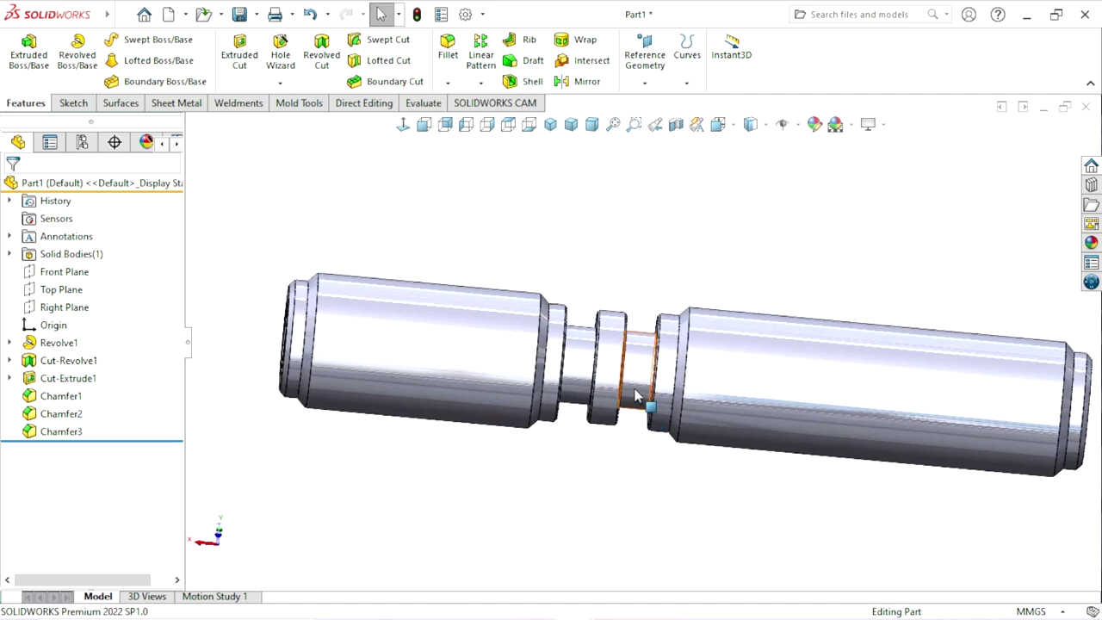
scroll(633, 392, up, 3)
scroll(537, 401, up, 2)
middle_drag(635, 435, 816, 402)
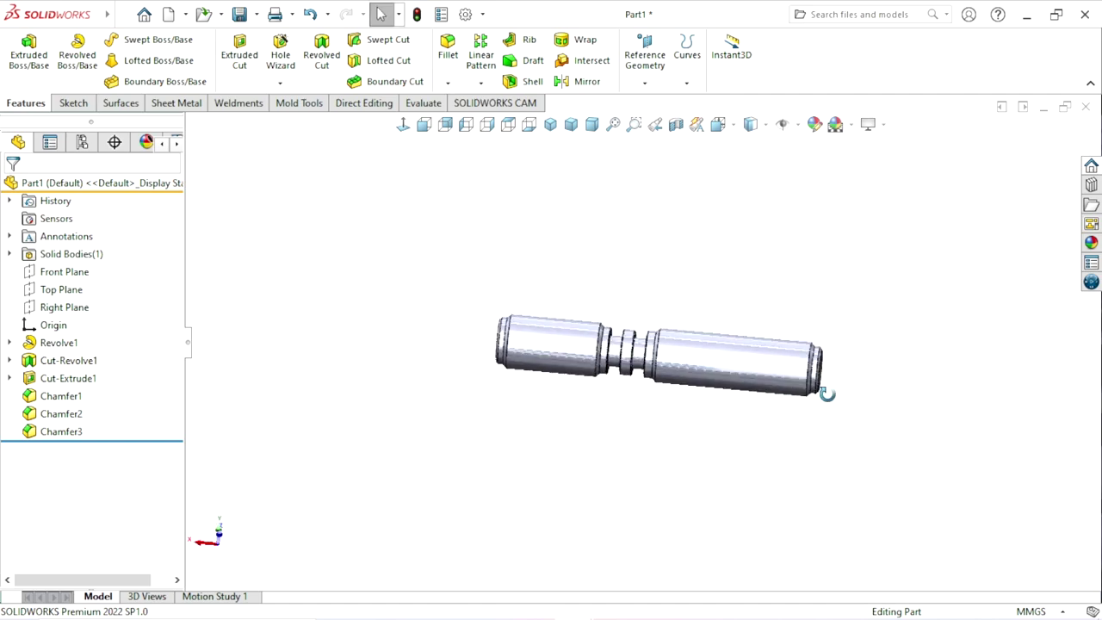
- Choose the Countersink hole type in the Hole Wizard
scroll(817, 401, down, 3)
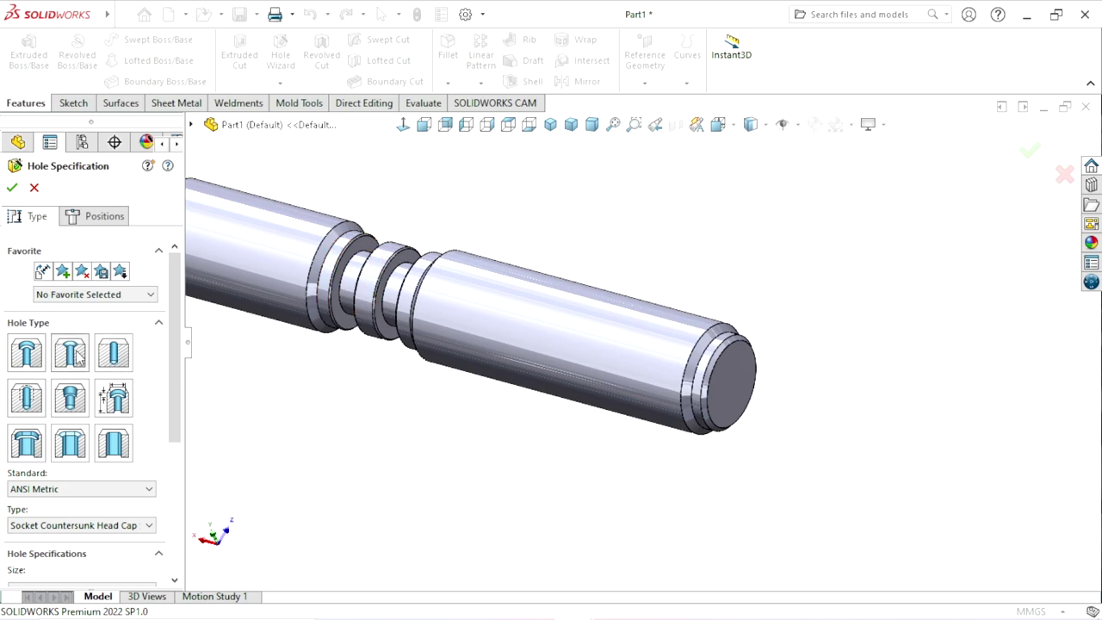
click(77, 357)
drag(170, 391, 170, 399)
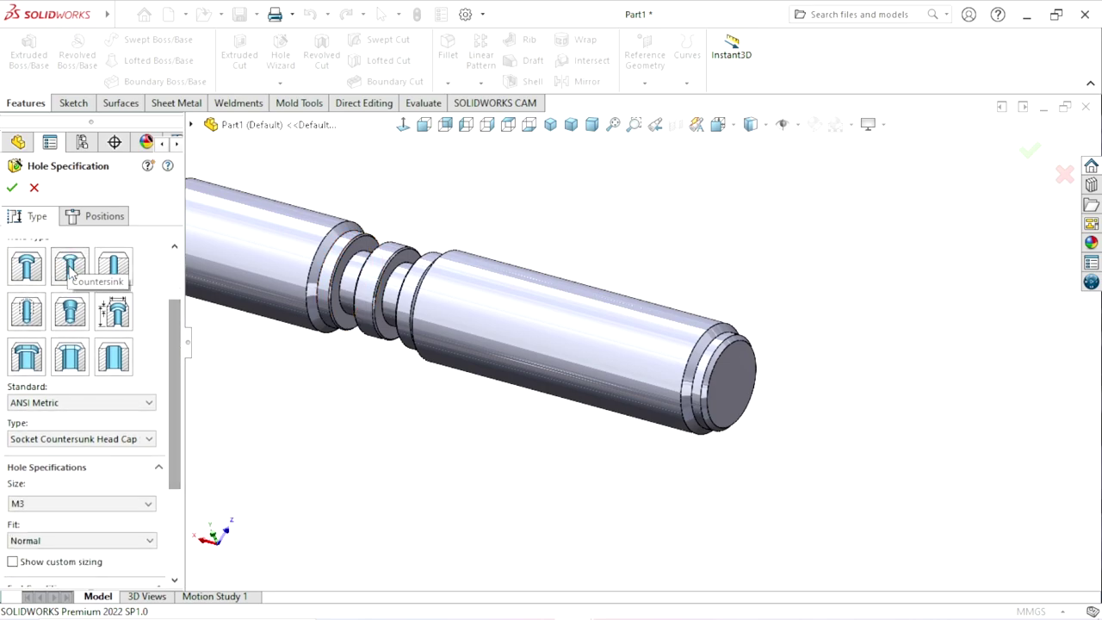
click(70, 274)
scroll(81, 336, down, 3)
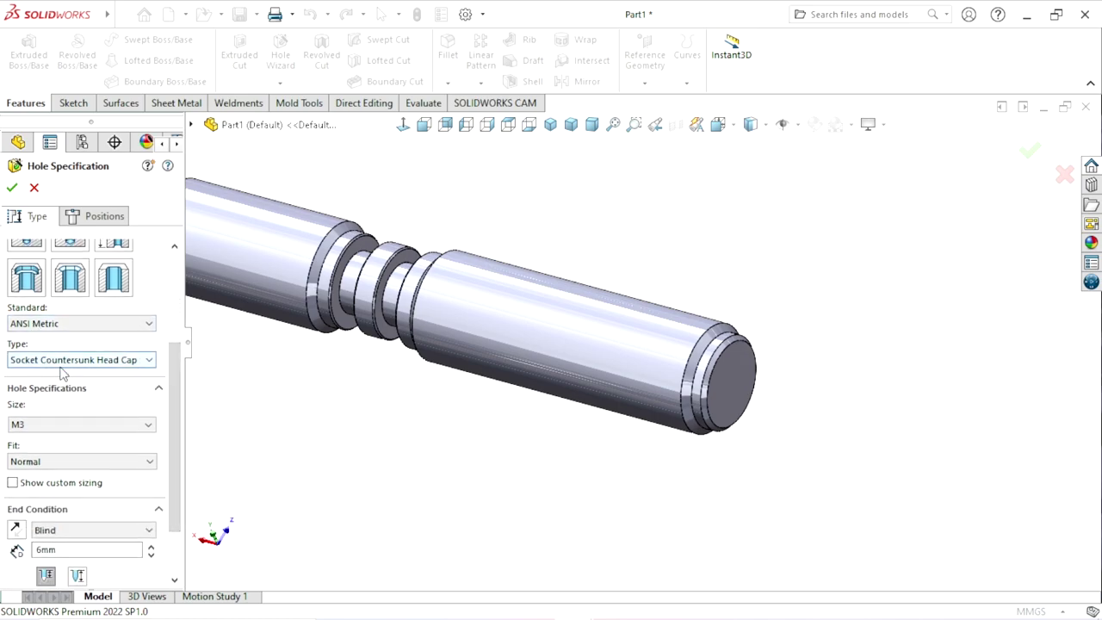
- Keep Socket Countersunk Head Cap fastener, size M3, and Normal fit
click(110, 369)
click(108, 398)
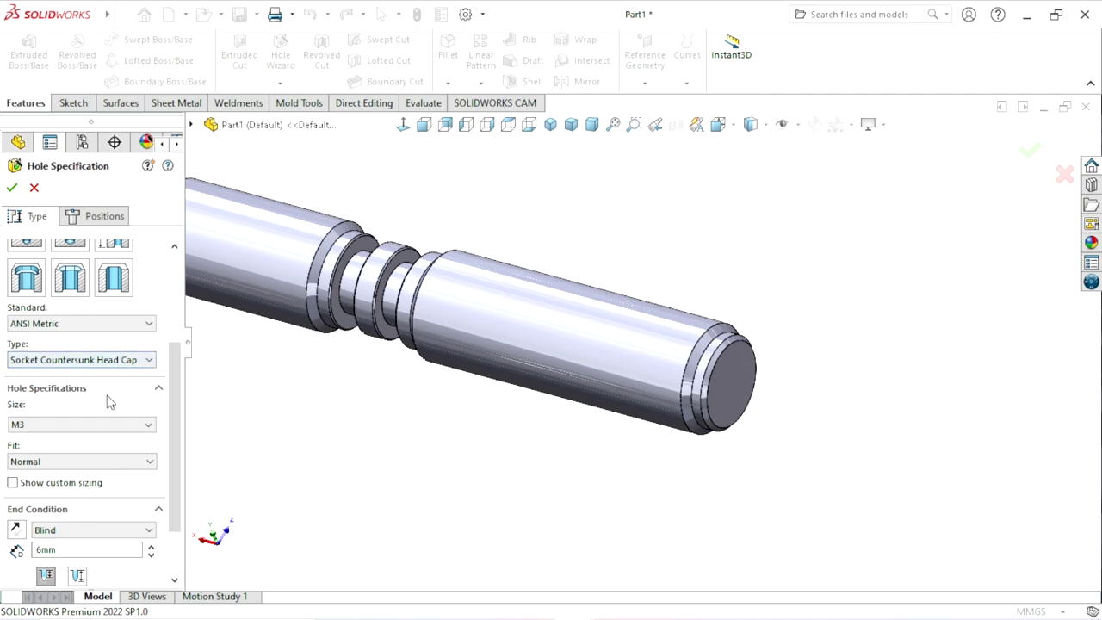
click(67, 428)
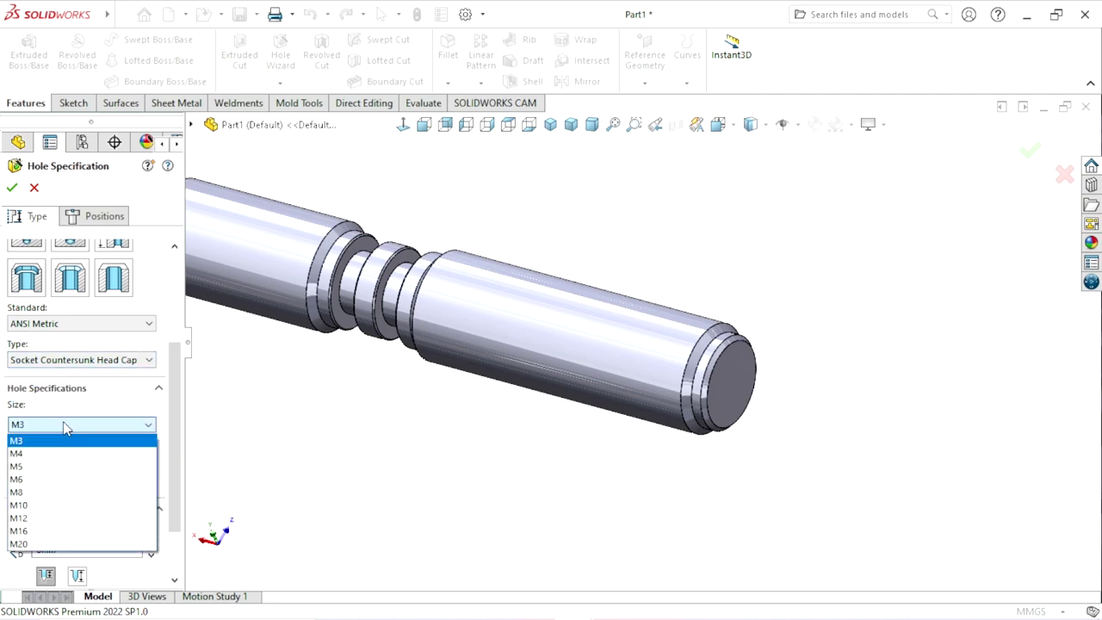
click(54, 442)
click(49, 463)
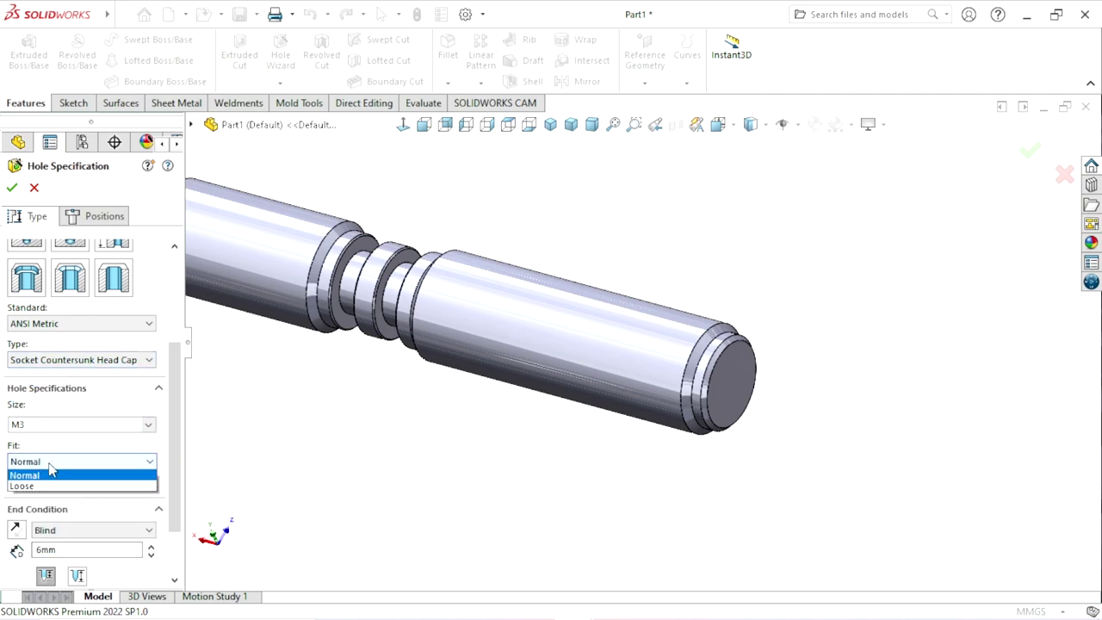
click(49, 470)
scroll(173, 447, down, 2)
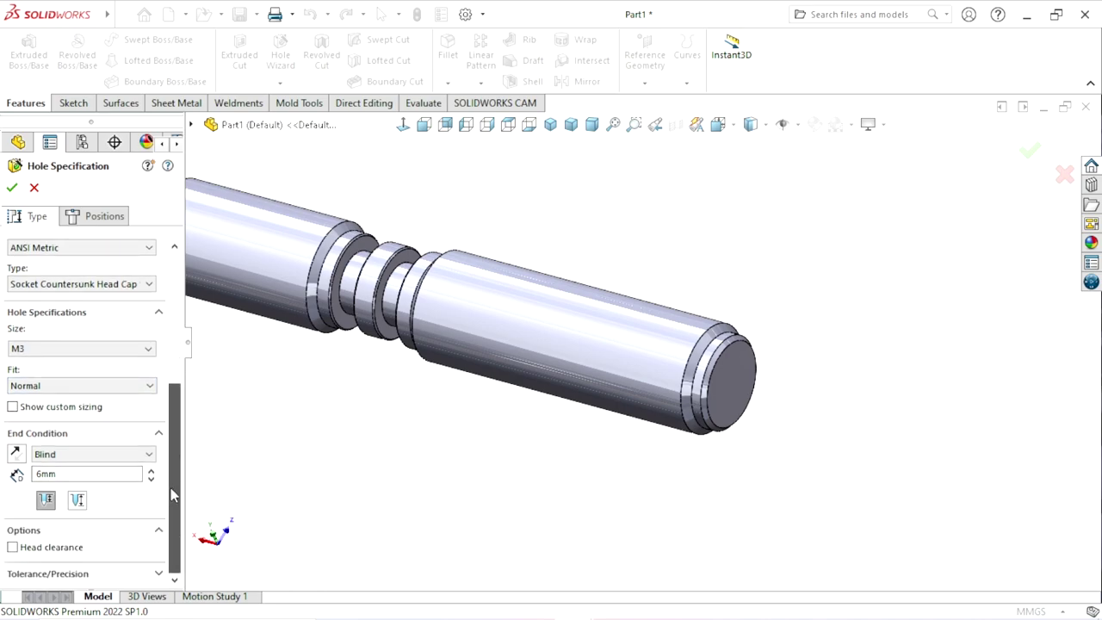
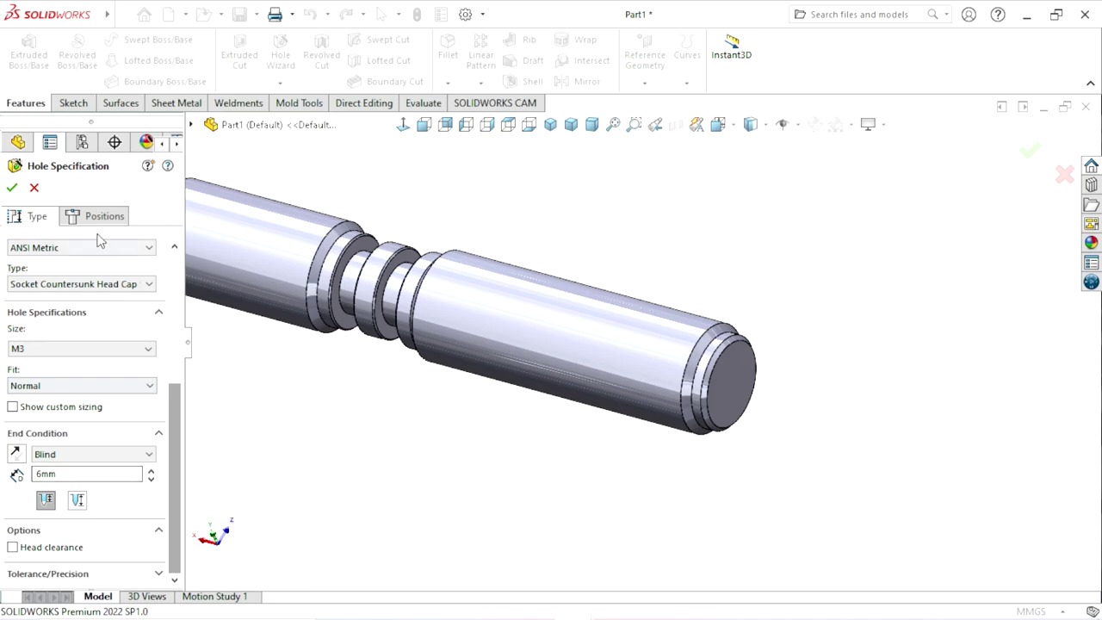
- Place the M3 countersunk hole at the centre of the shaft's end face and confirm it
click(120, 216)
click(726, 366)
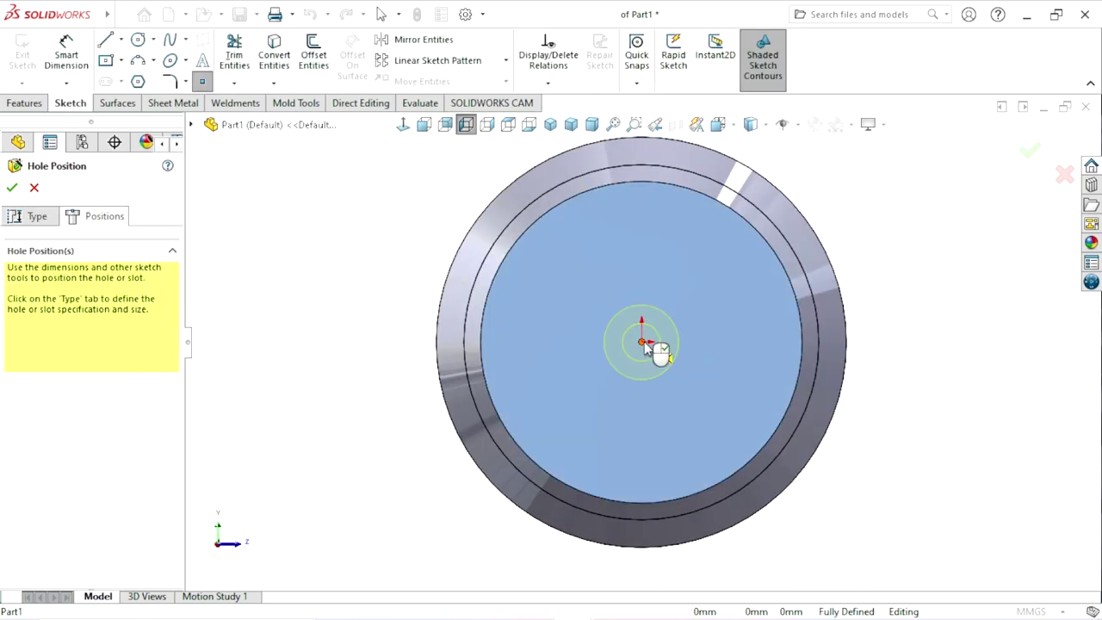
click(452, 334)
click(14, 191)
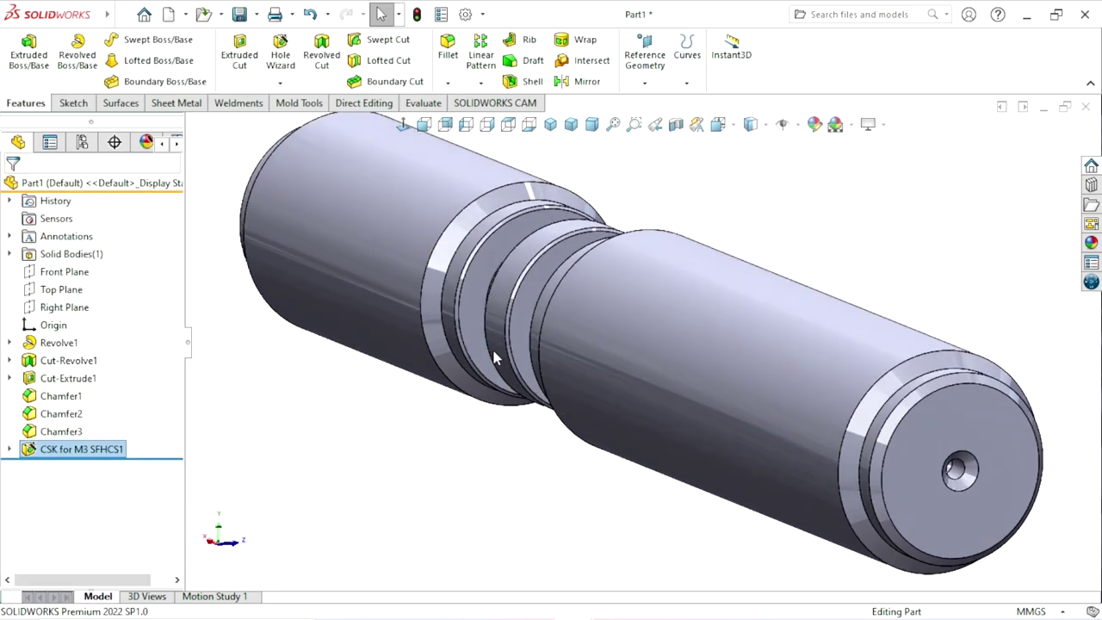
- Orient the shaft and start a new sketch on its end face
scroll(678, 314, up, 3)
scroll(649, 337, up, 3)
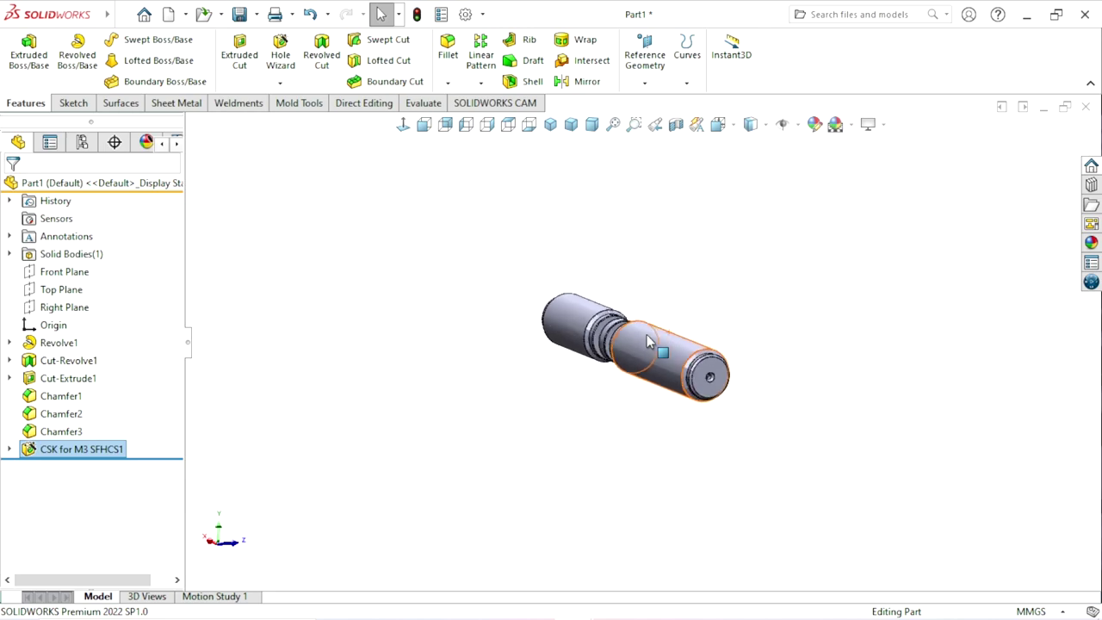
scroll(745, 349, down, 2)
scroll(670, 411, up, 1)
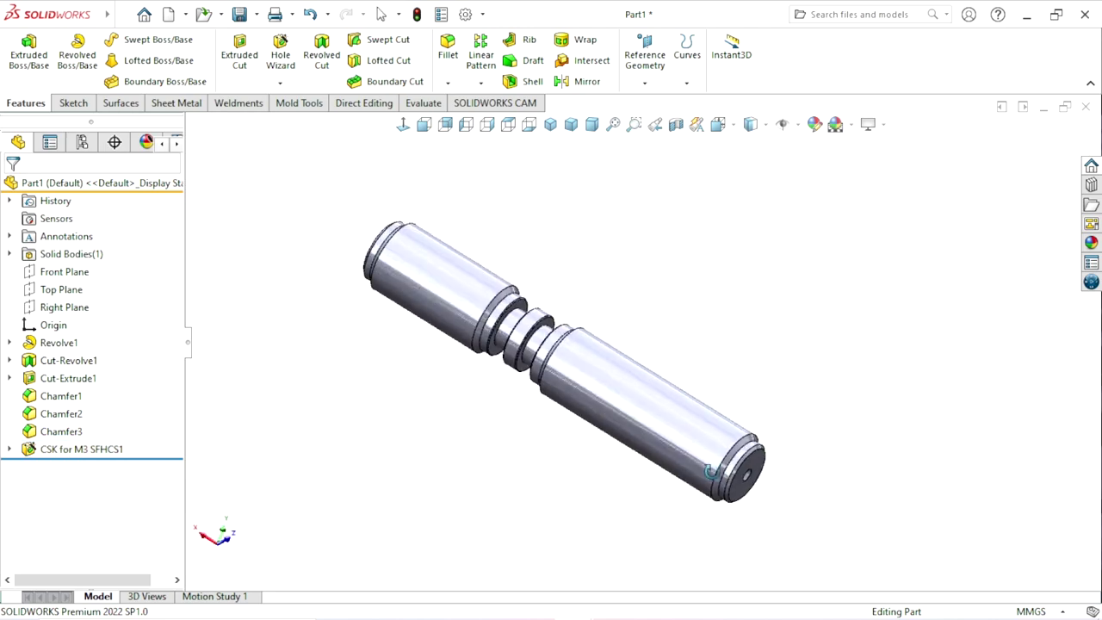
middle_drag(670, 411, 677, 443)
scroll(681, 398, down, 1)
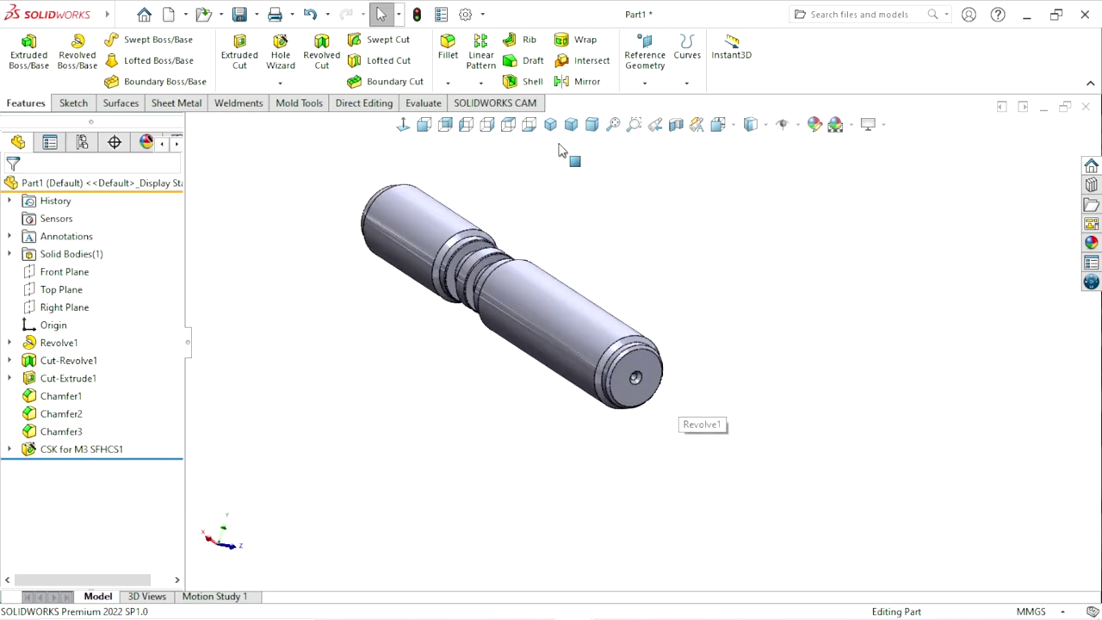
click(551, 124)
mouse_move(560, 429)
middle_down()
mouse_move(640, 458)
mouse_move(790, 436)
mouse_move(721, 366)
mouse_move(747, 452)
mouse_move(746, 411)
middle_up()
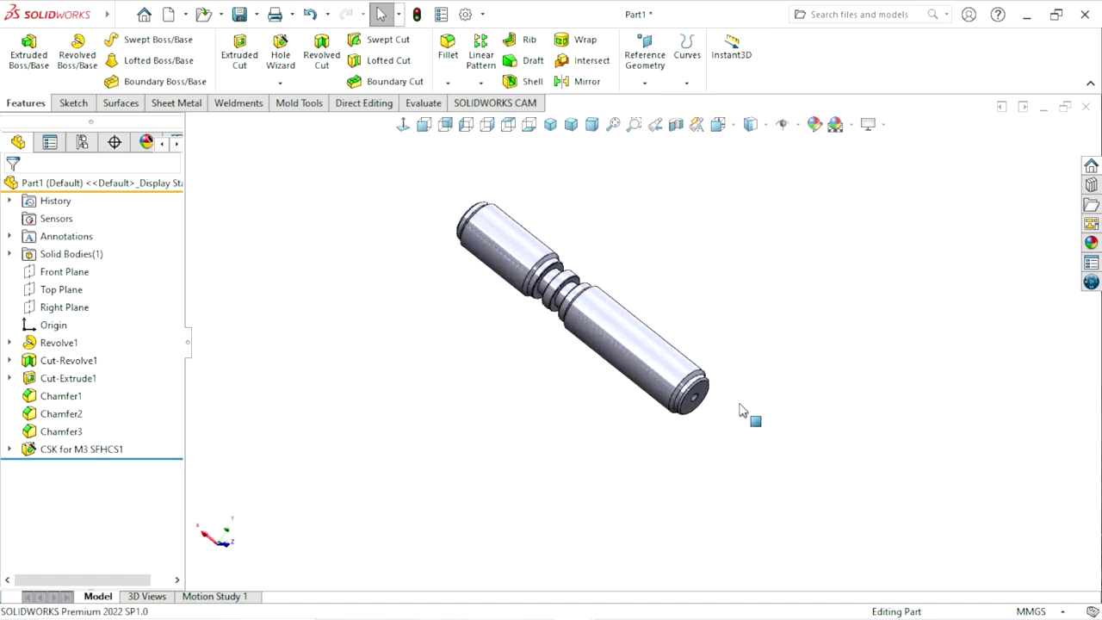
scroll(746, 411, down, 5)
click(737, 389)
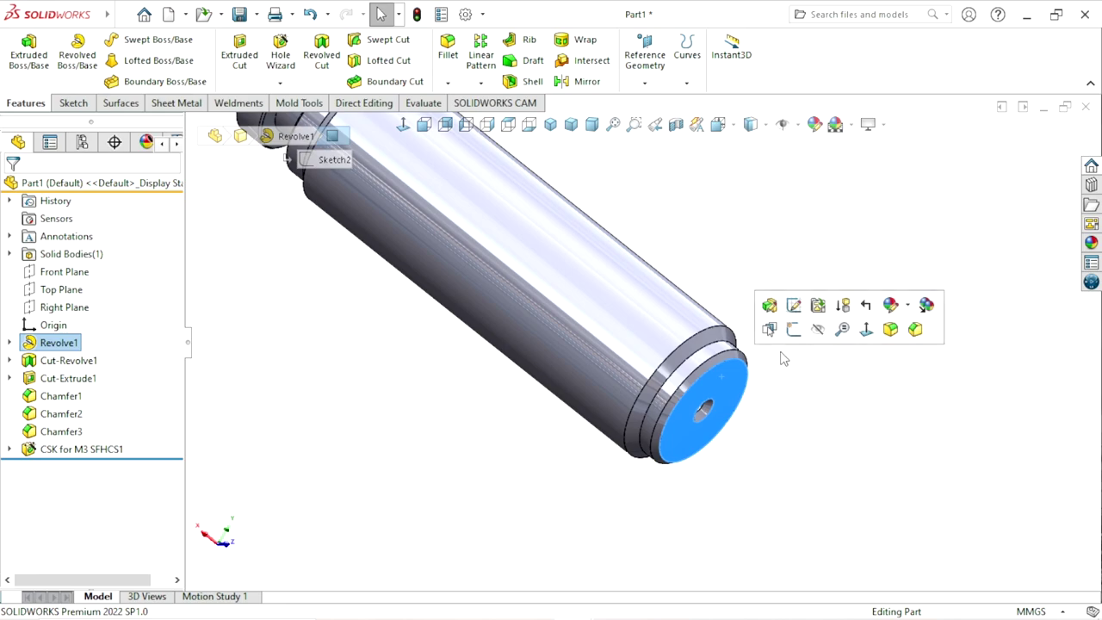
click(790, 339)
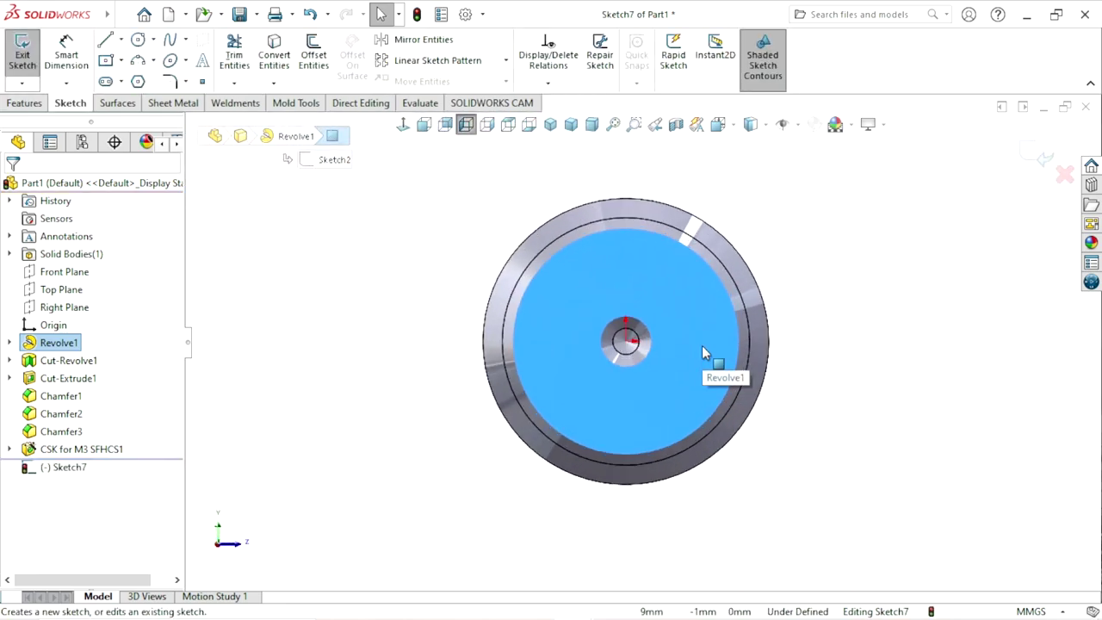
- Convert the end face's outer circular edge into a 37 mm sketch circle
click(411, 267)
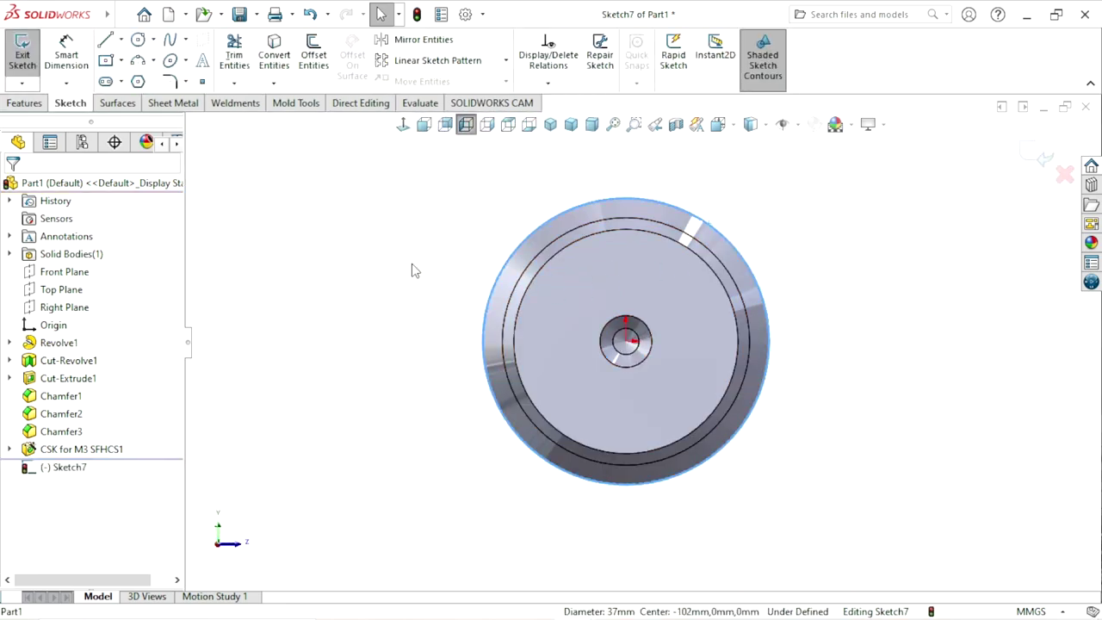
middle_drag(411, 266, 446, 320)
key(f)
scroll(793, 387, down, 3)
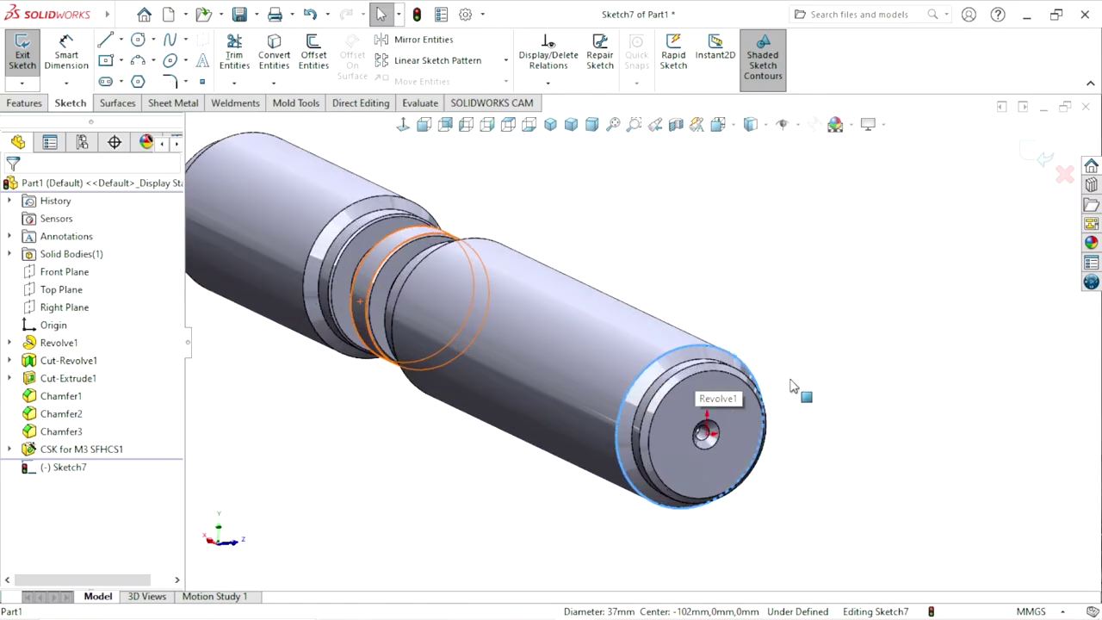
scroll(701, 399, down, 3)
click(433, 194)
click(274, 54)
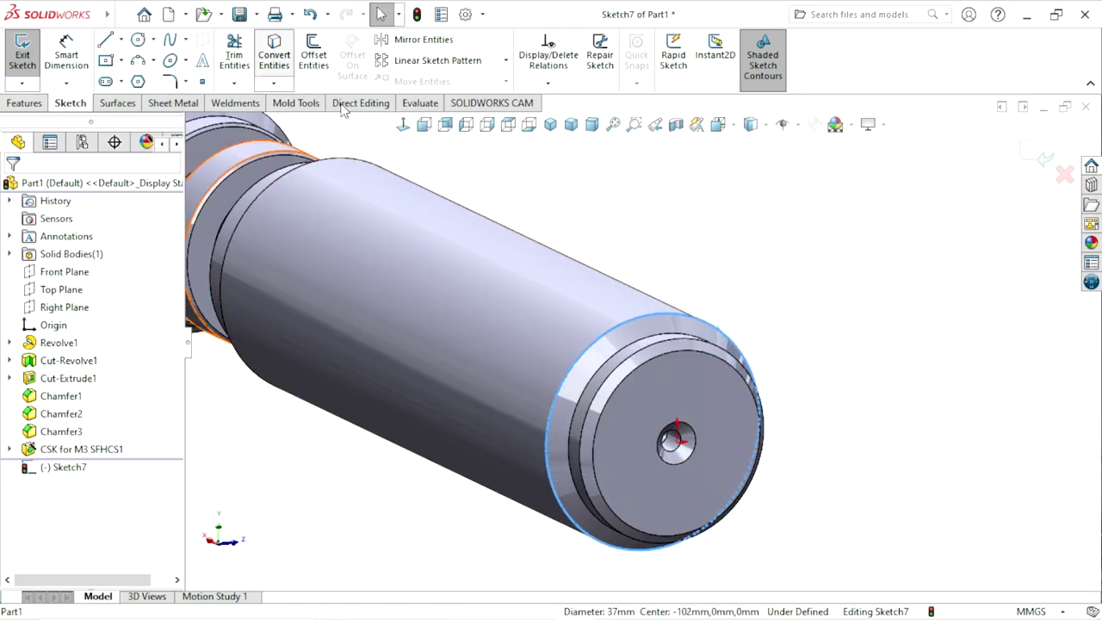
scroll(742, 387, up, 3)
scroll(742, 388, down, 3)
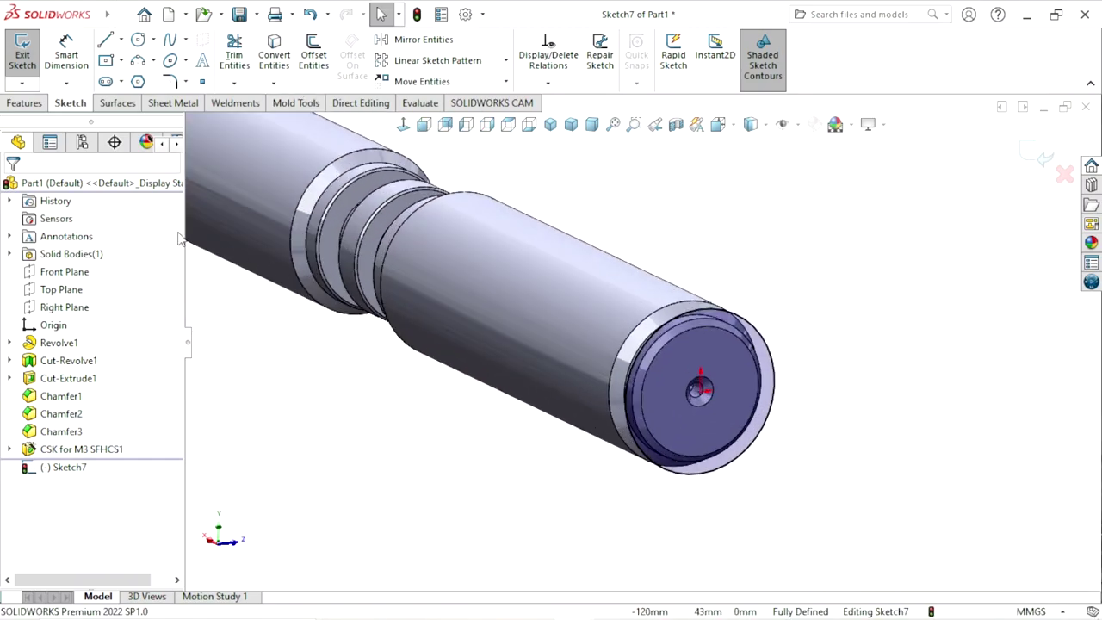
click(35, 103)
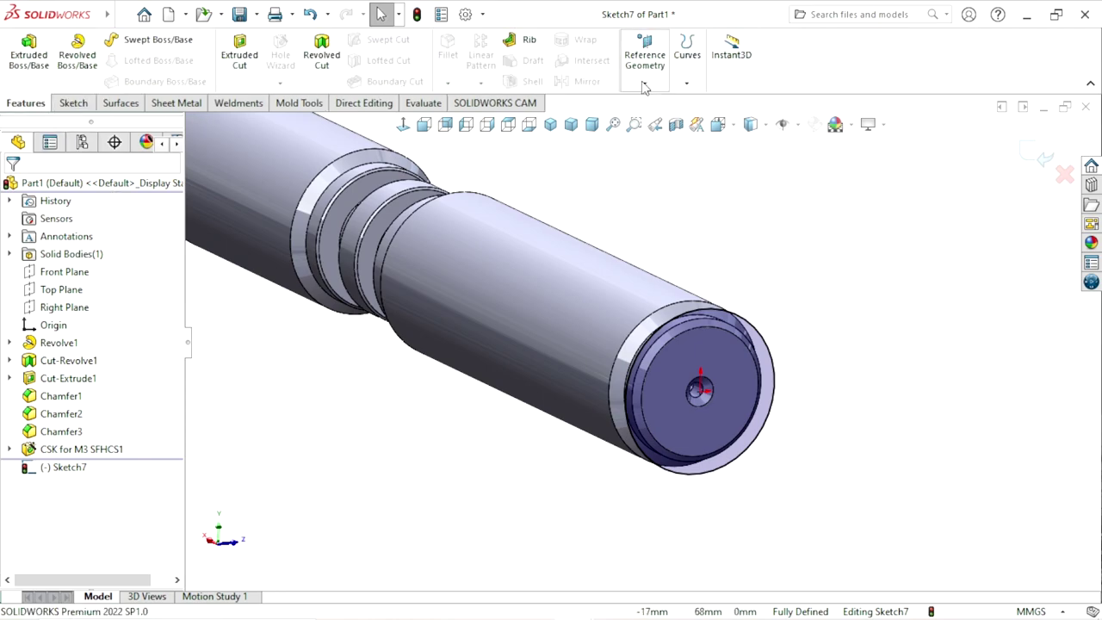
click(683, 86)
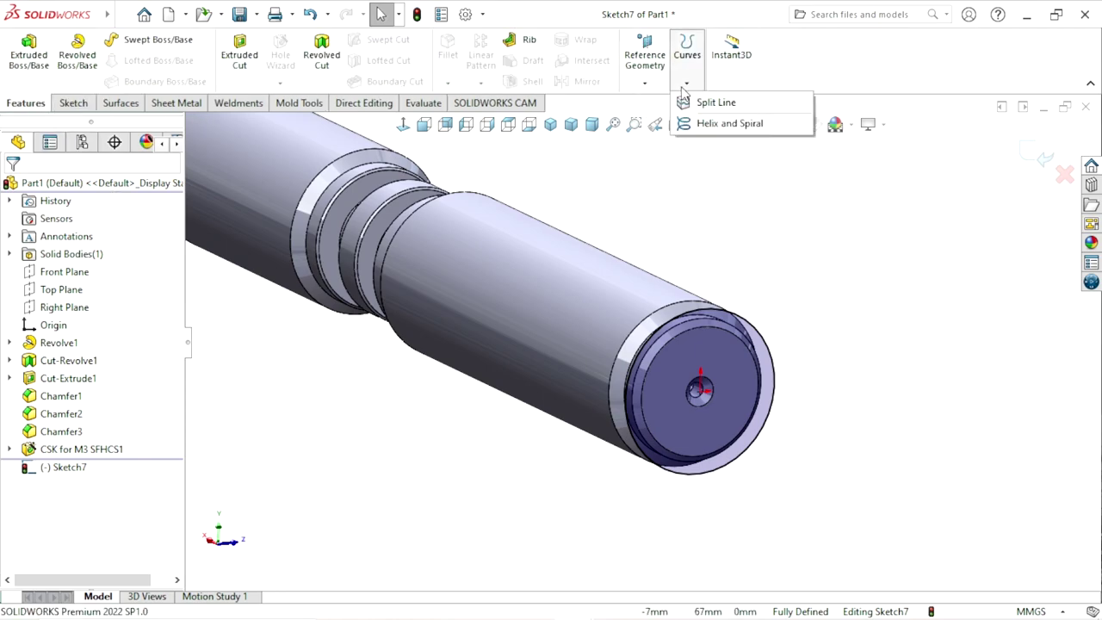
- Start a helix from the 37 mm circle, defined by pitch and revolution
click(717, 123)
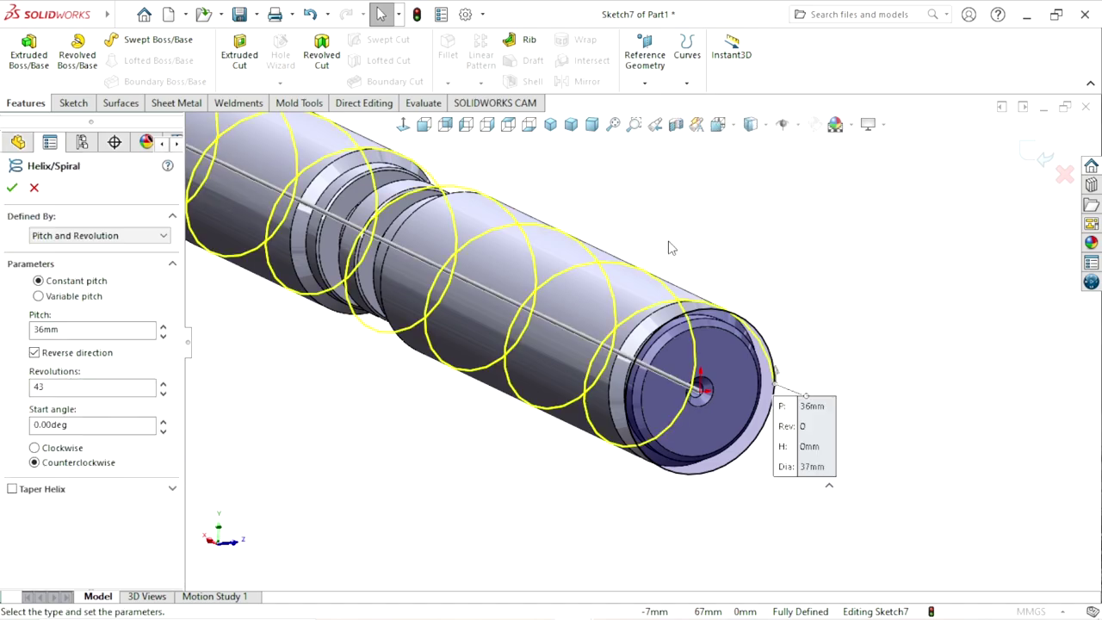
scroll(475, 373, up, 3)
scroll(698, 431, down, 1)
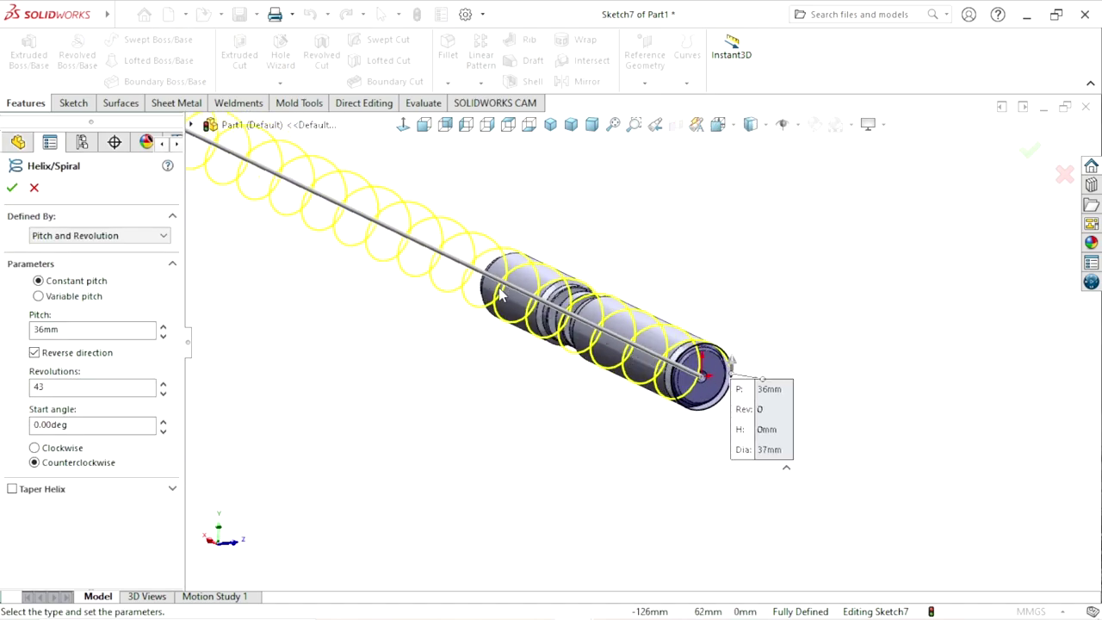
scroll(736, 428, down, 1)
scroll(826, 371, down, 1)
scroll(814, 388, up, 1)
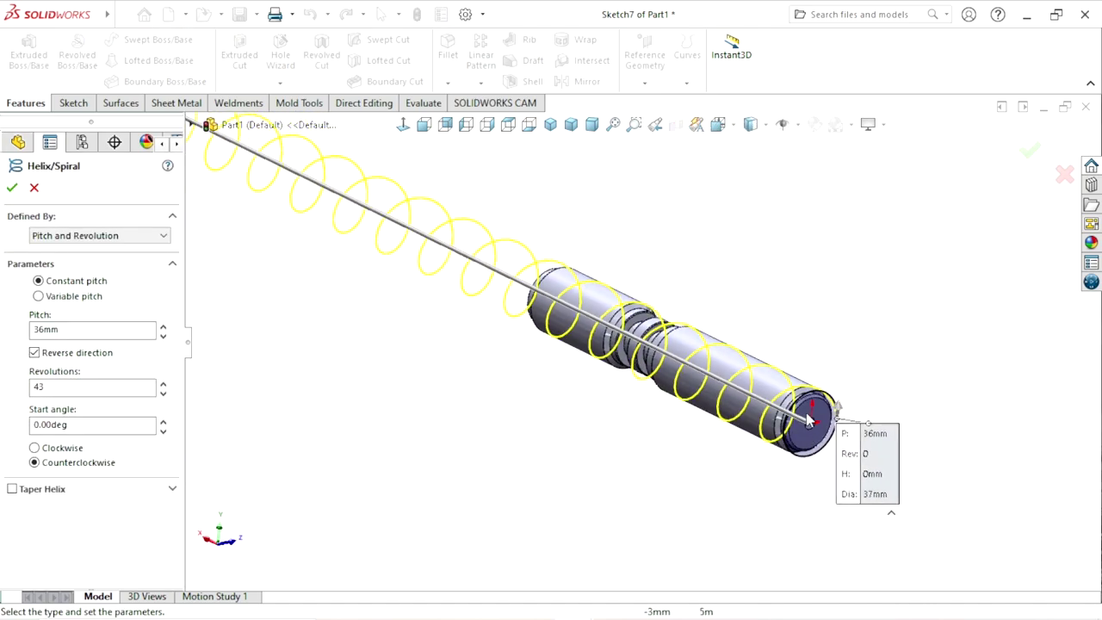
scroll(804, 389, down, 2)
scroll(588, 364, up, 1)
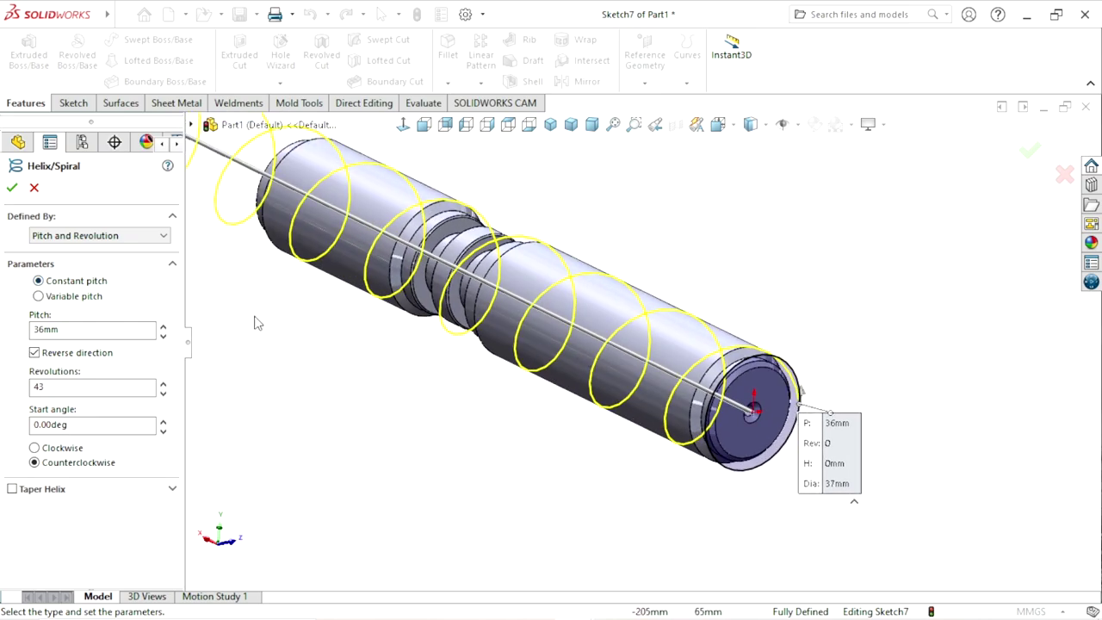
key(z)
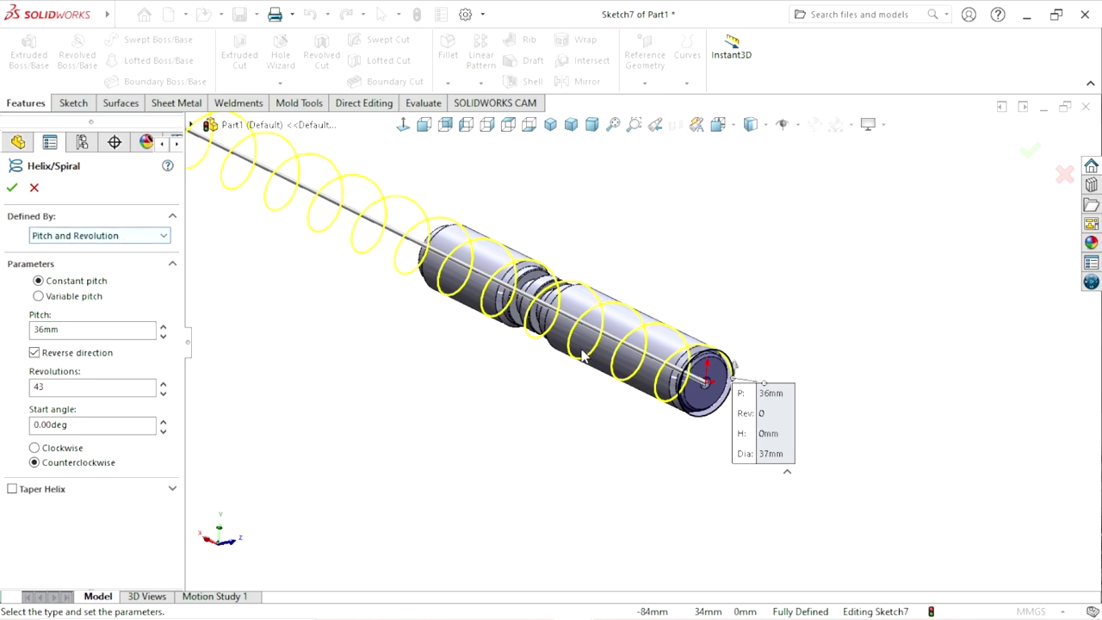
click(135, 239)
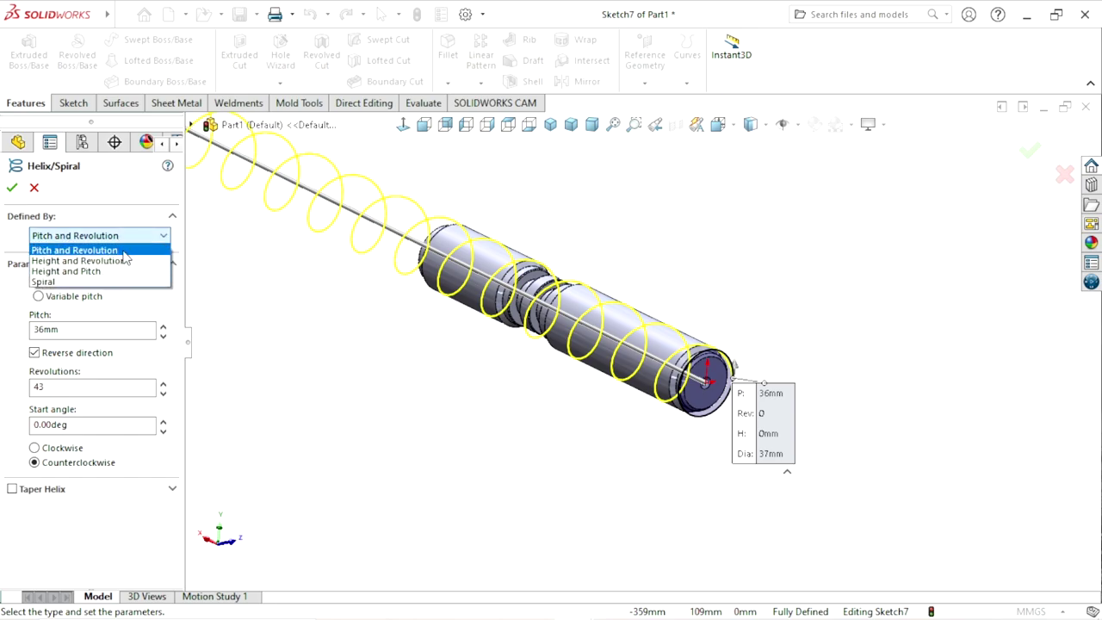
click(124, 252)
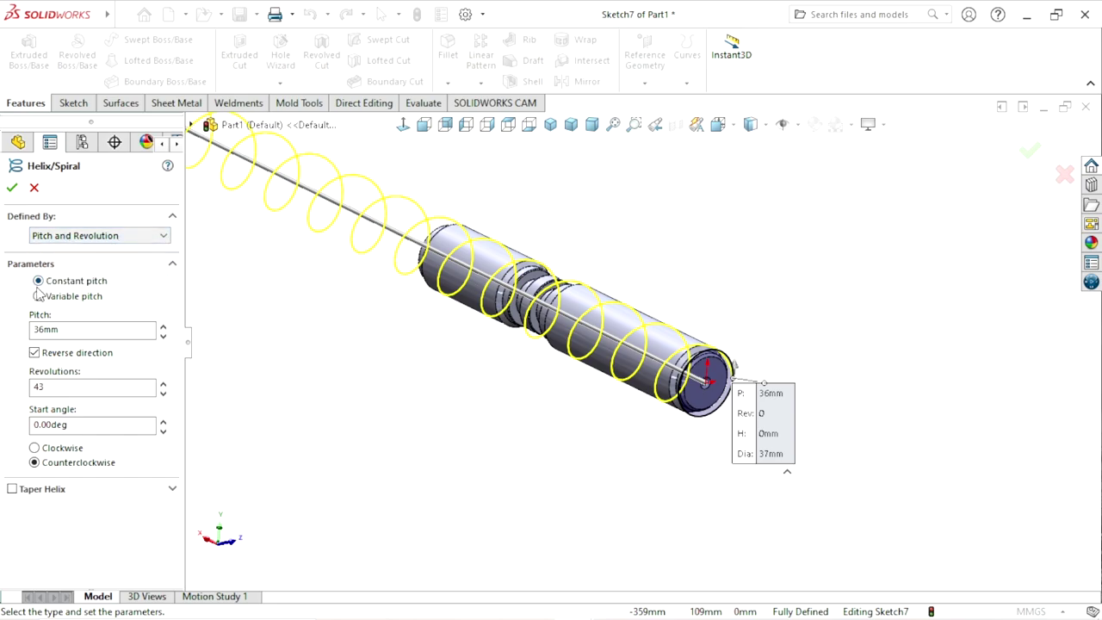
- Give the helix 5.08 mm pitch and 43 counterclockwise revolutions, and create Helix/Spiral1
drag(69, 330, 14, 337)
text(5.08)
key(Return)
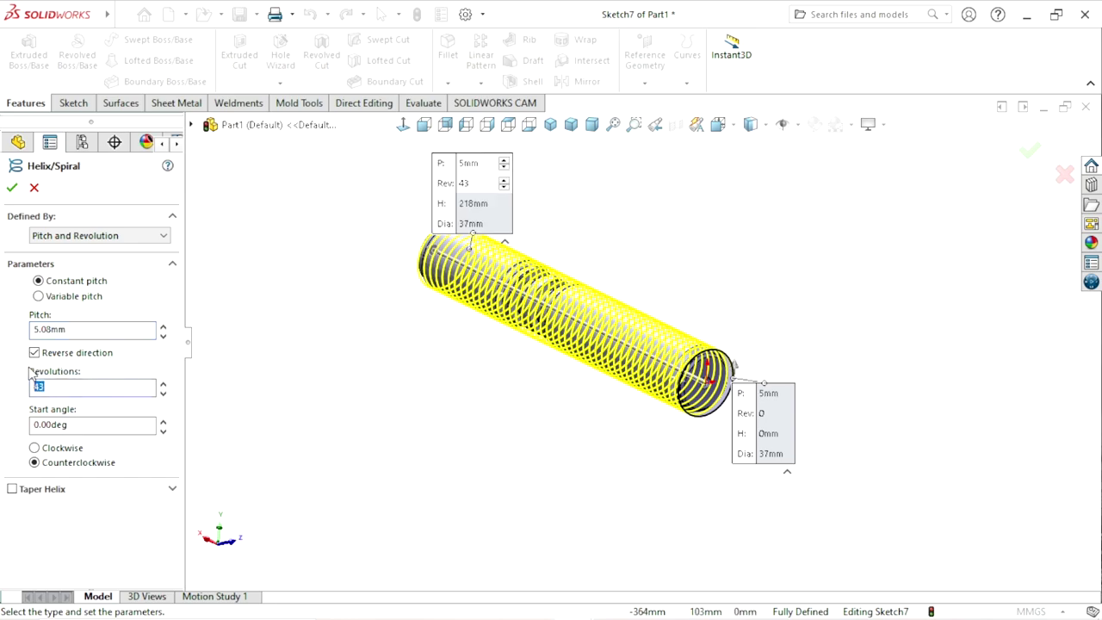
text(3)
click(98, 425)
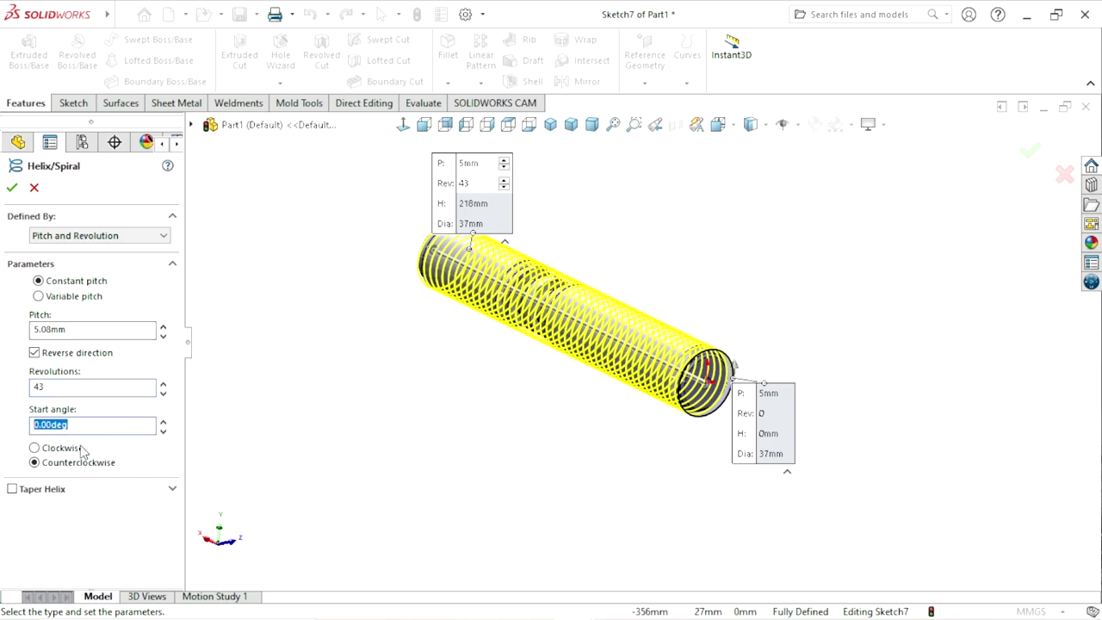
click(53, 449)
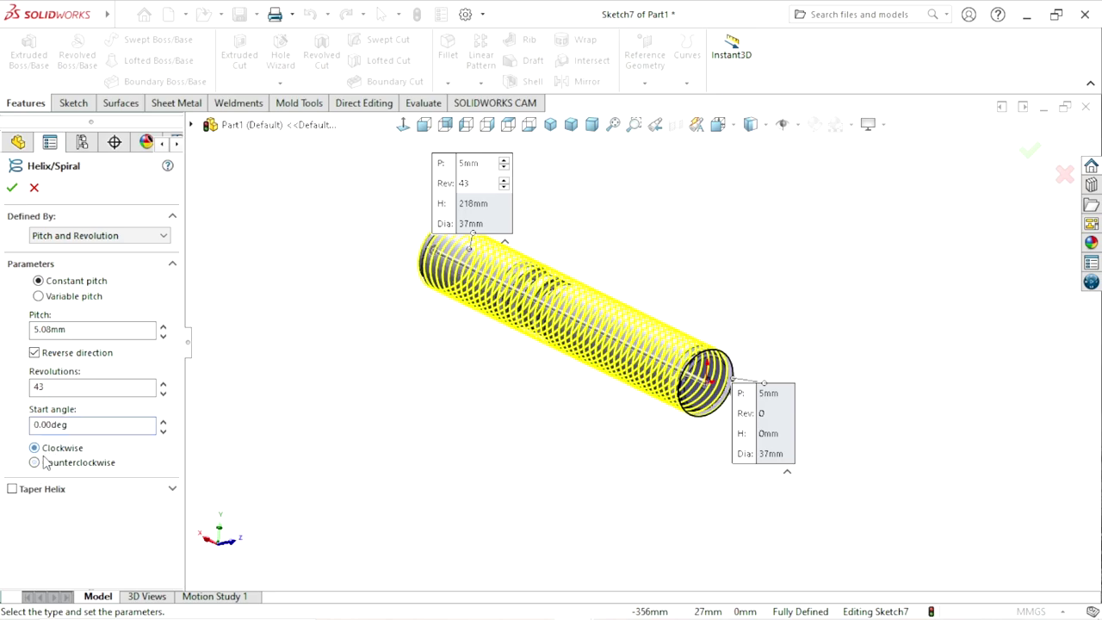
click(35, 463)
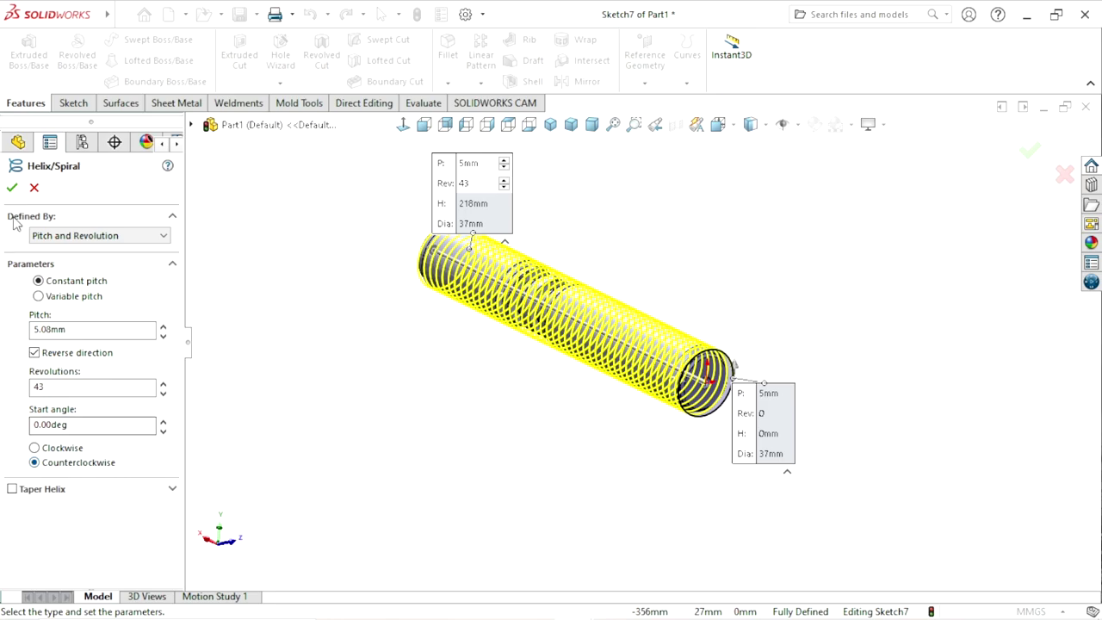
click(13, 188)
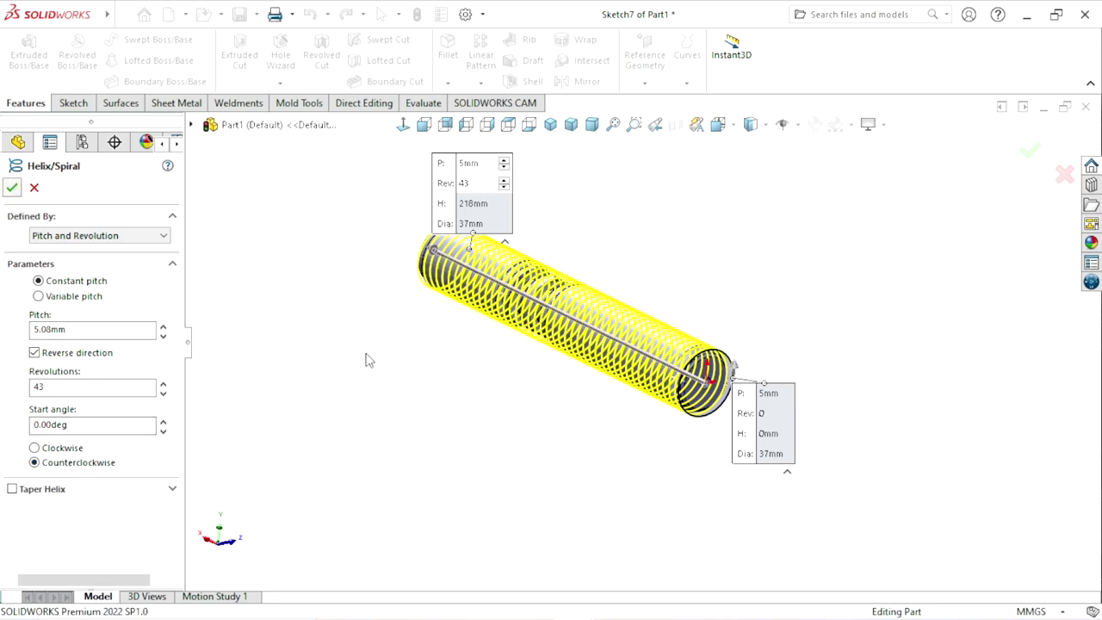
- Start a new sketch on the Top Plane
scroll(426, 356, up, 3)
scroll(425, 357, up, 1)
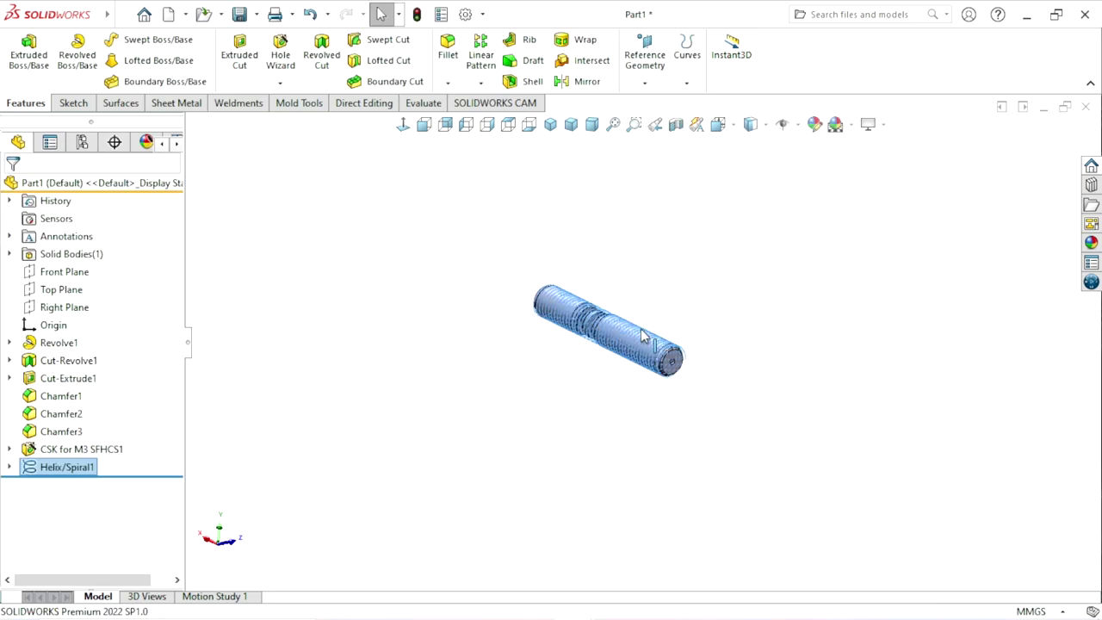
scroll(746, 381, down, 3)
mouse_move(745, 417)
middle_down()
mouse_move(778, 381)
mouse_move(712, 408)
middle_up()
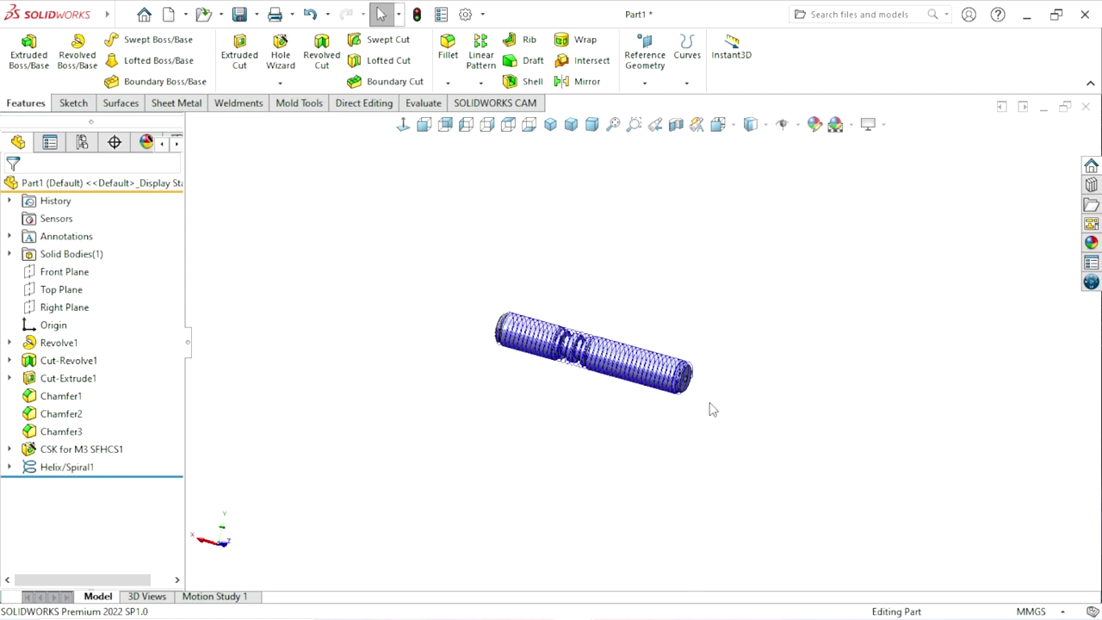
scroll(683, 372, down, 3)
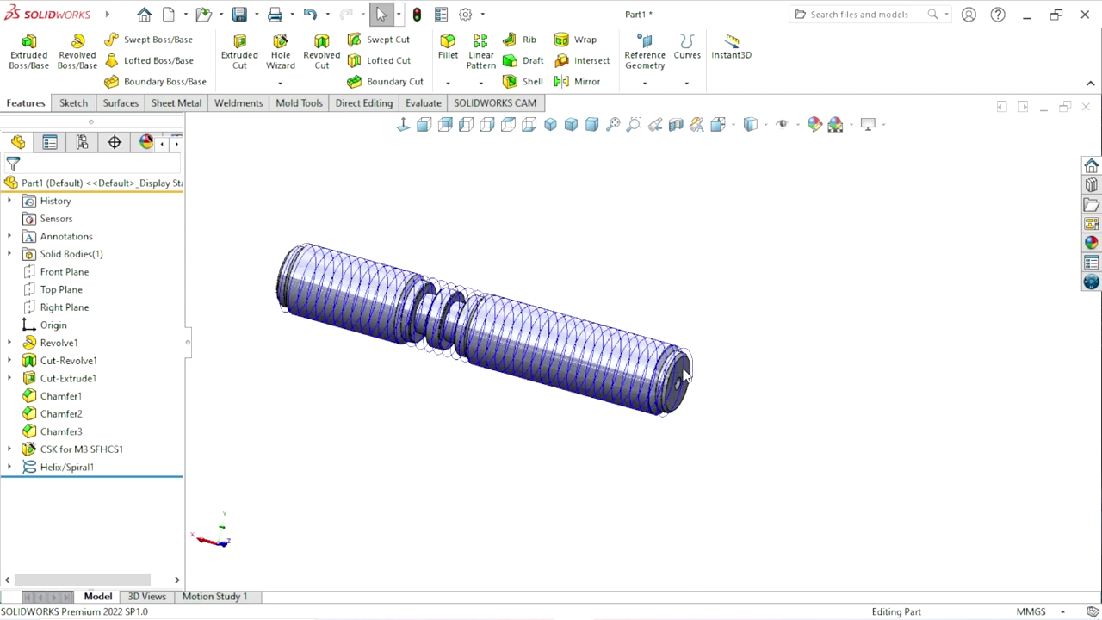
click(63, 291)
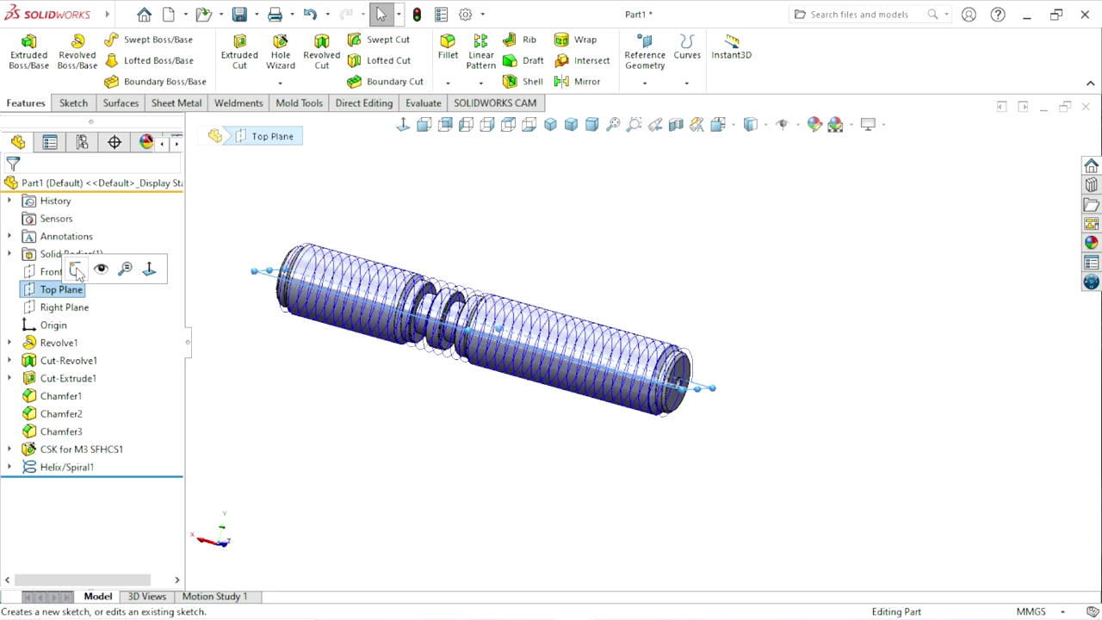
click(79, 268)
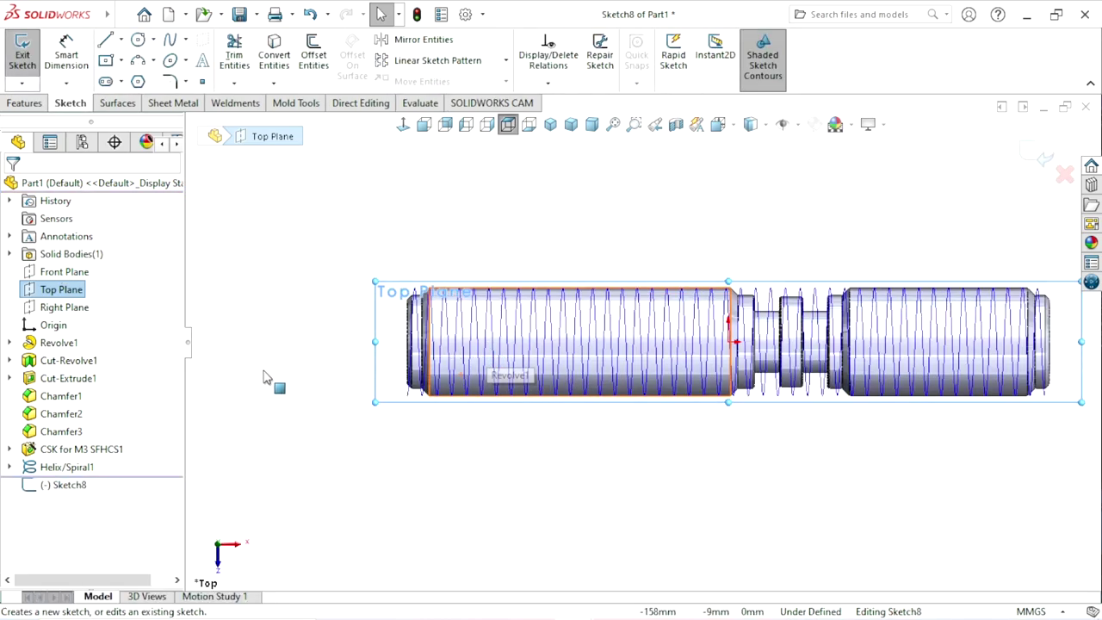
click(266, 385)
scroll(711, 378, up, 2)
scroll(689, 374, down, 1)
scroll(492, 401, up, 1)
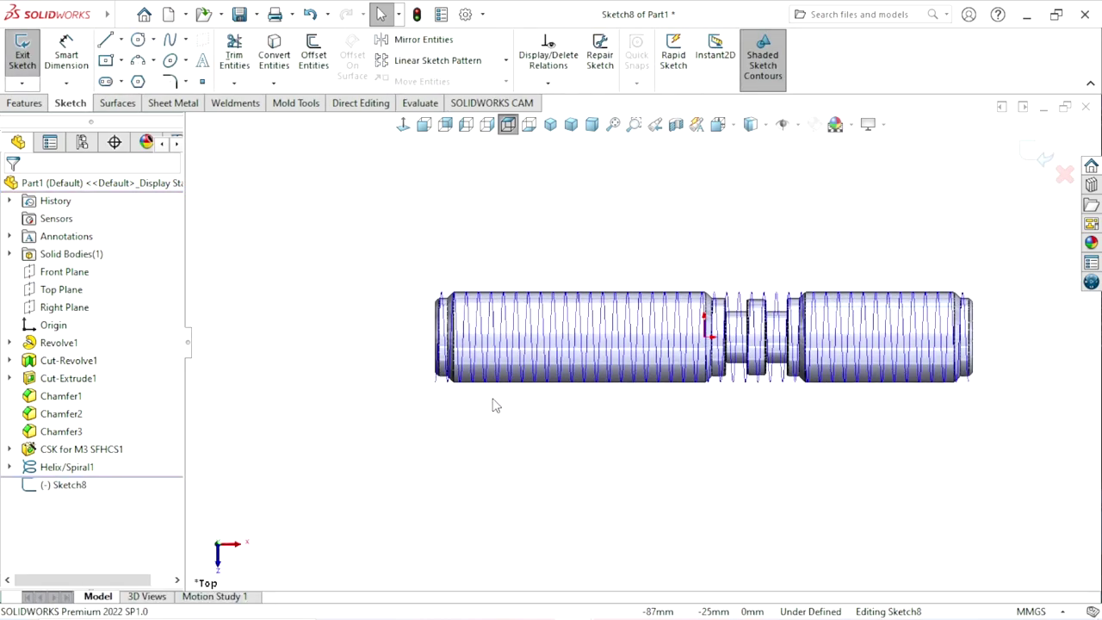
scroll(509, 386, down, 1)
scroll(633, 370, down, 1)
scroll(848, 319, down, 1)
scroll(849, 318, down, 1)
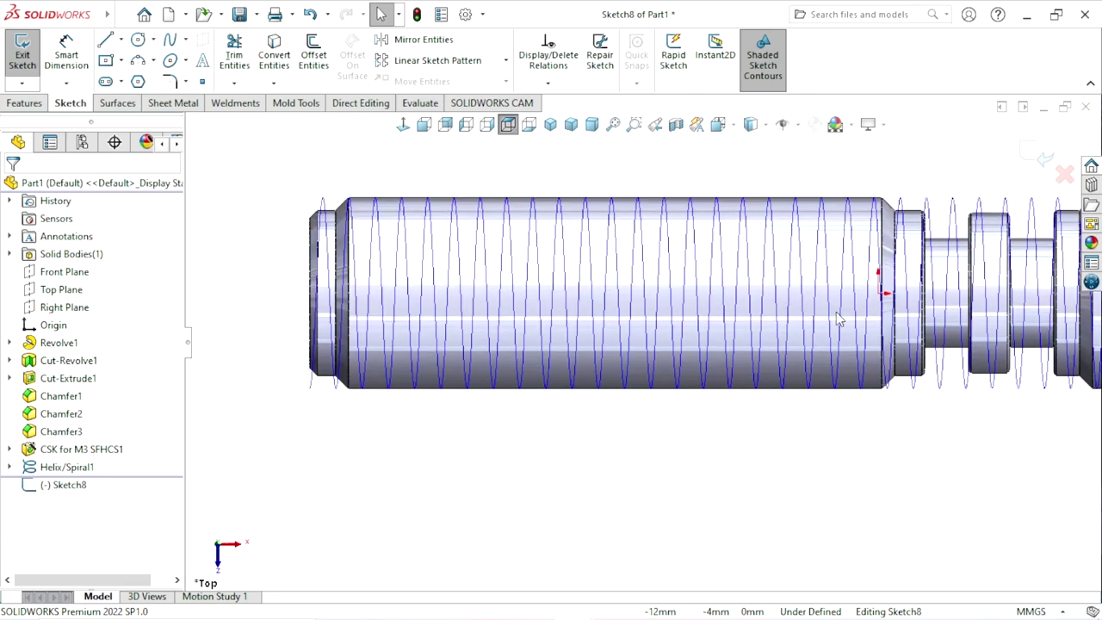
- Draw a corner rectangle beside the screw
click(120, 61)
click(130, 81)
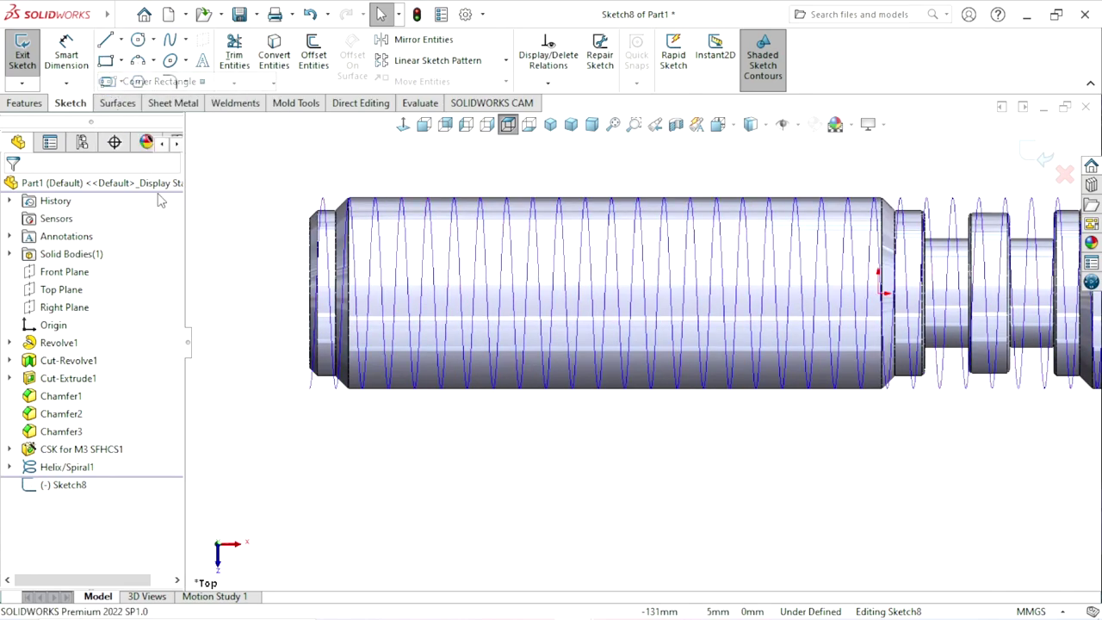
click(239, 366)
click(277, 411)
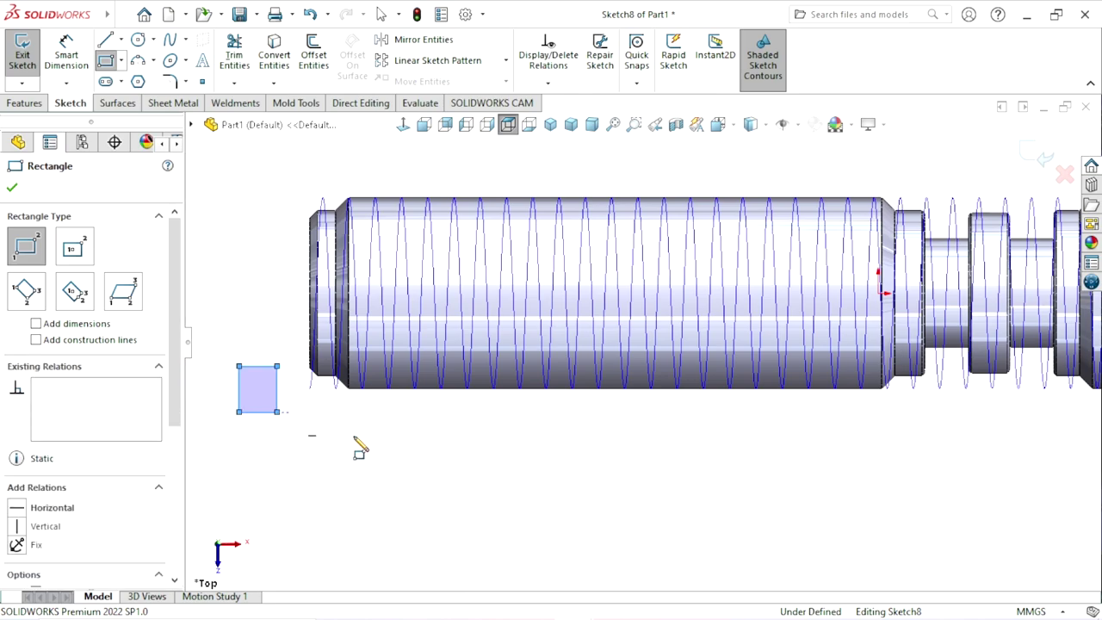
right_click(379, 437)
click(422, 443)
scroll(409, 428, down, 1)
scroll(344, 327, down, 2)
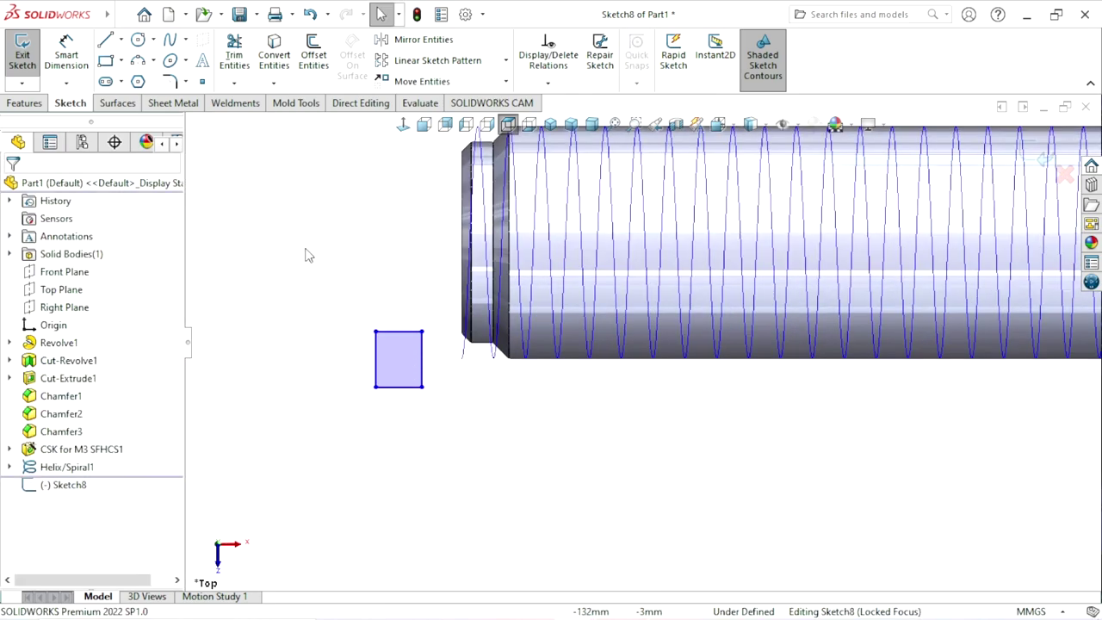
- Dimension the rectangle to 3 mm tall and 2.54 mm wide
key(d)
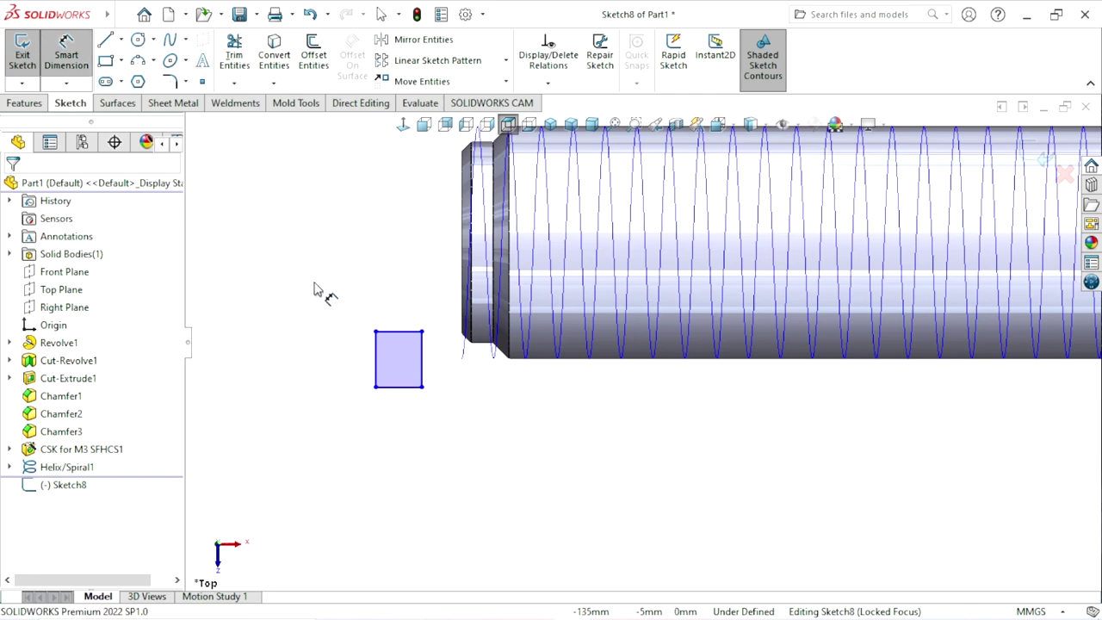
click(344, 366)
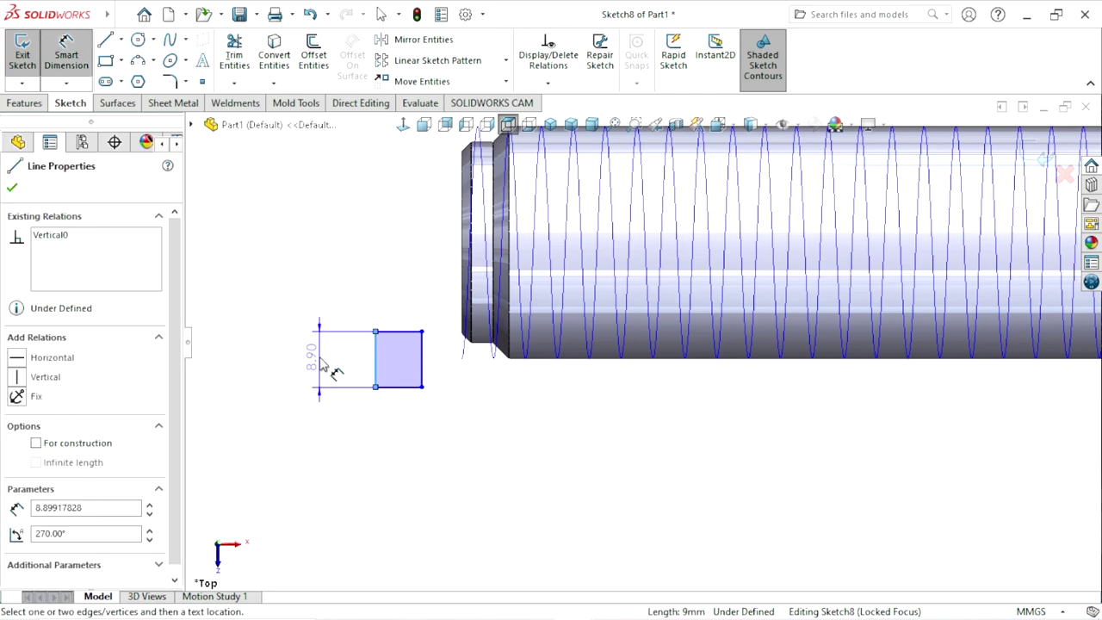
click(320, 365)
text(3)
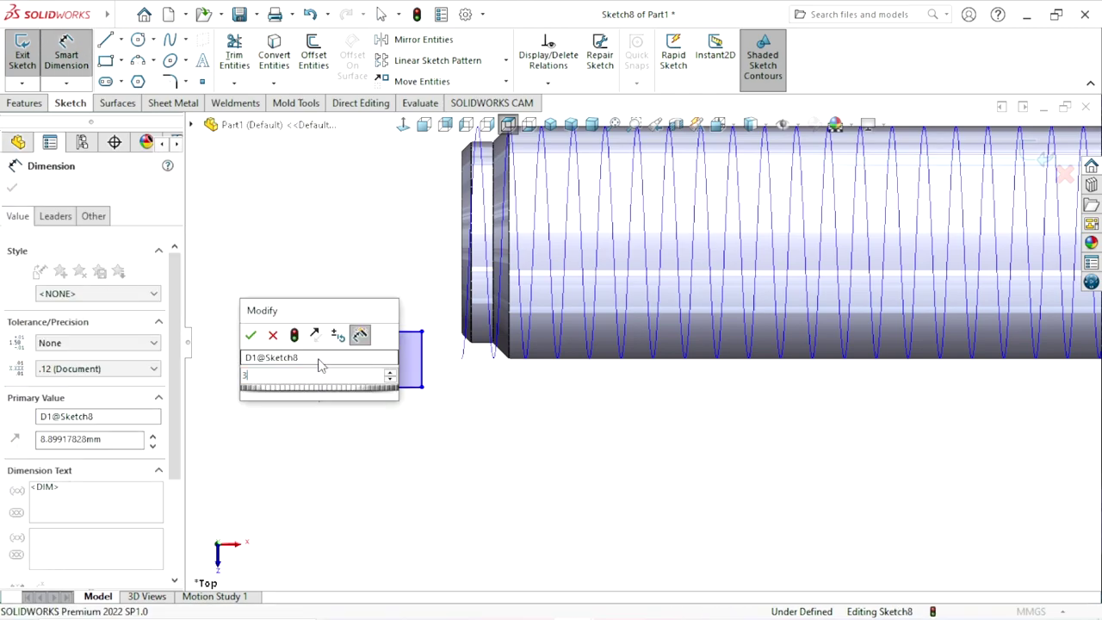
key(Return)
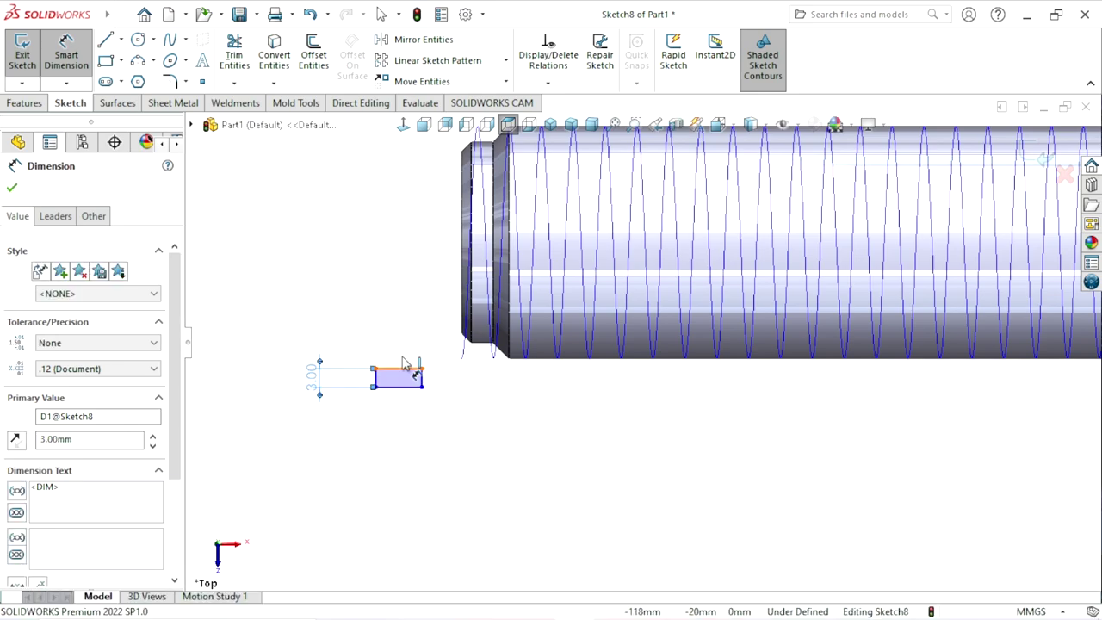
click(405, 369)
click(339, 319)
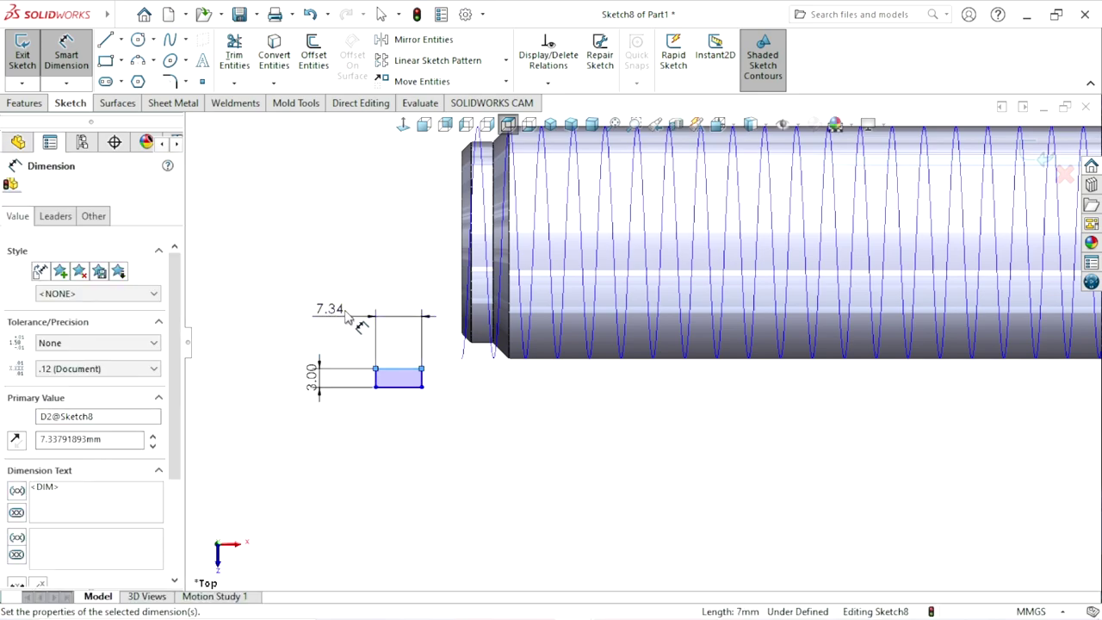
text(2.5)
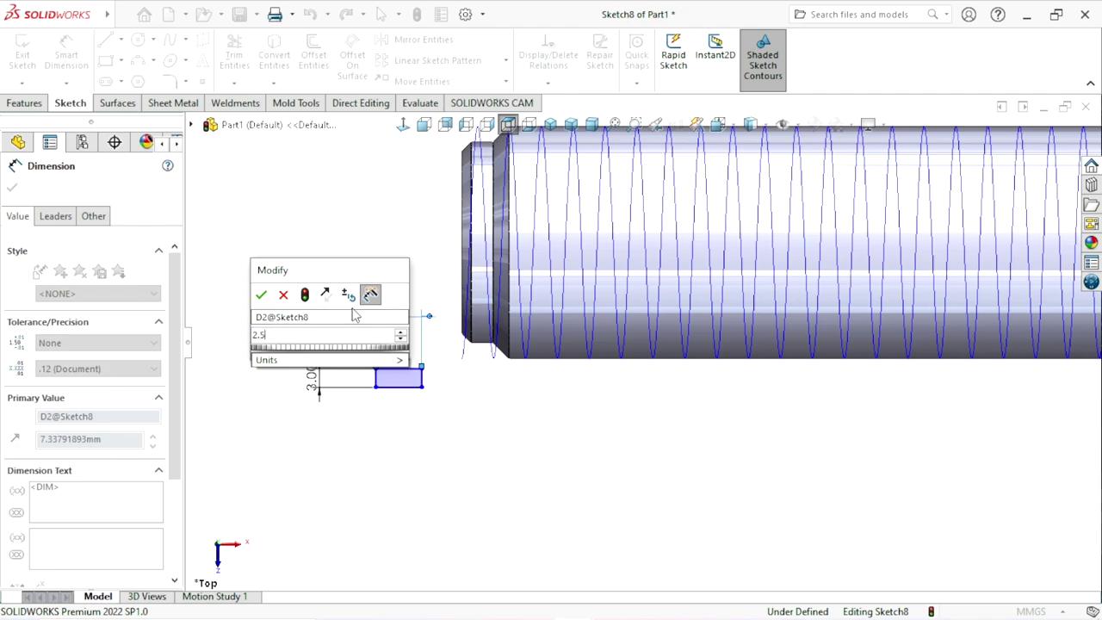
text(4)
key(Escape)
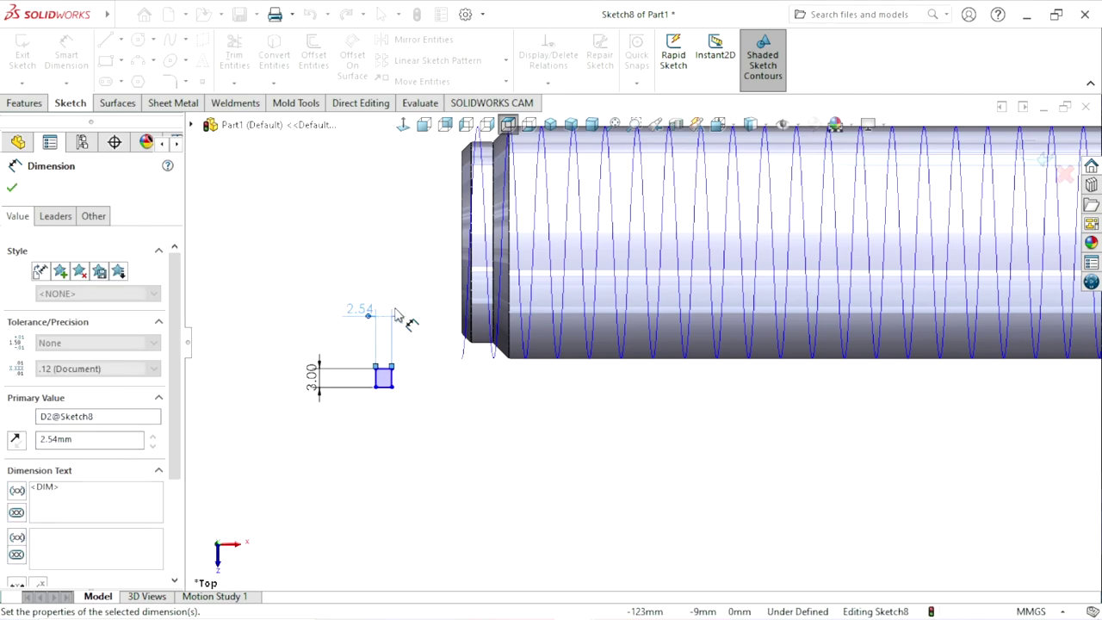
scroll(441, 392, down, 2)
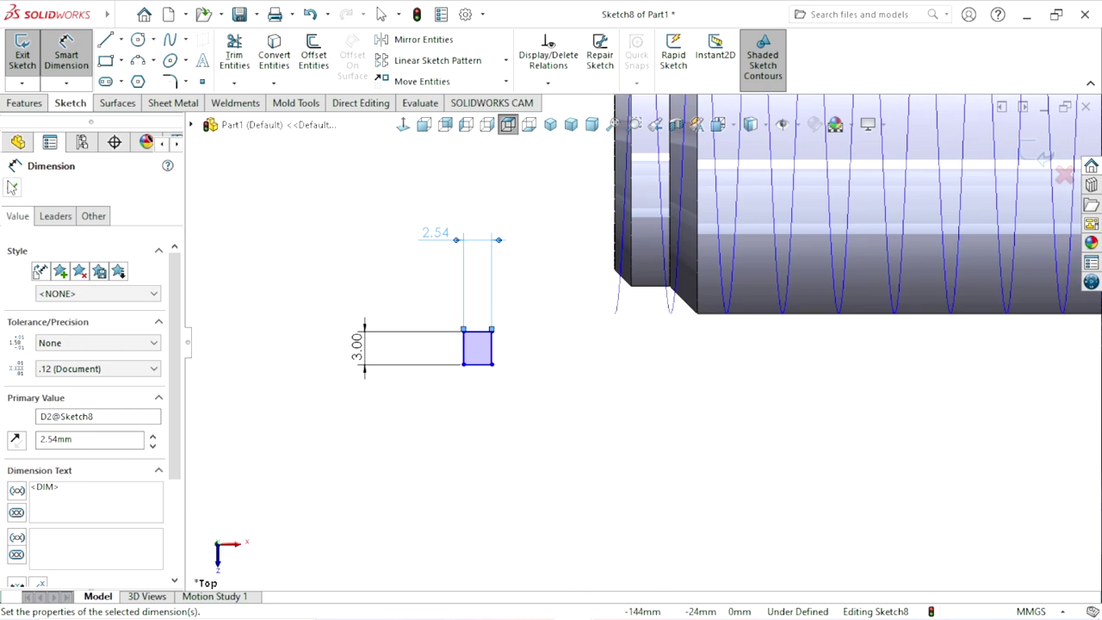
click(12, 187)
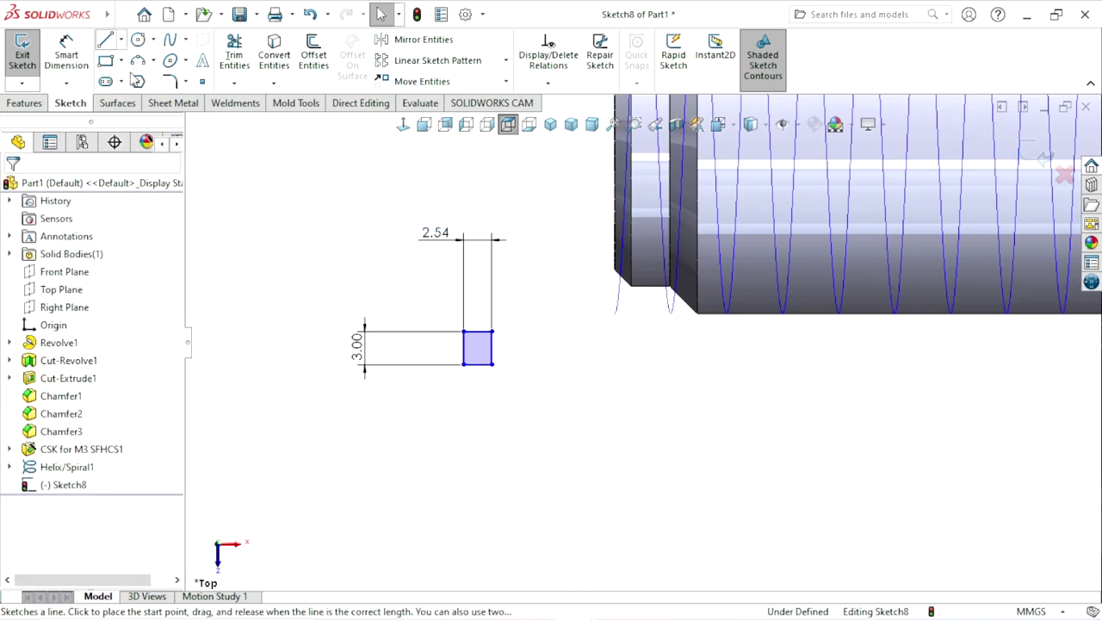
- Draw a centerline across the square profile
click(121, 39)
click(138, 78)
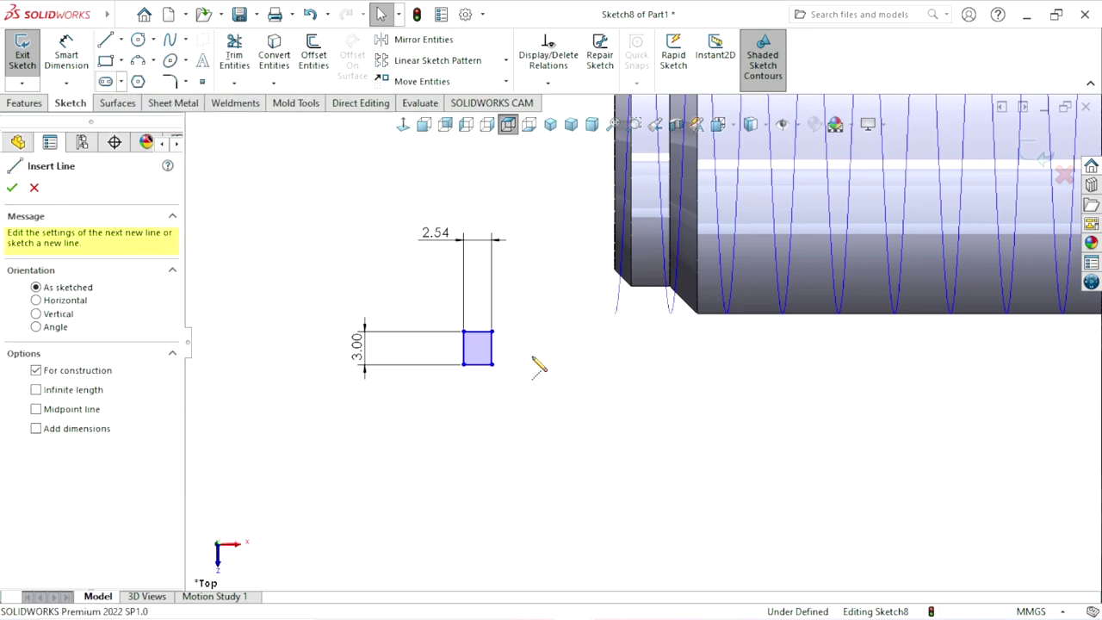
scroll(508, 357, down, 3)
click(417, 336)
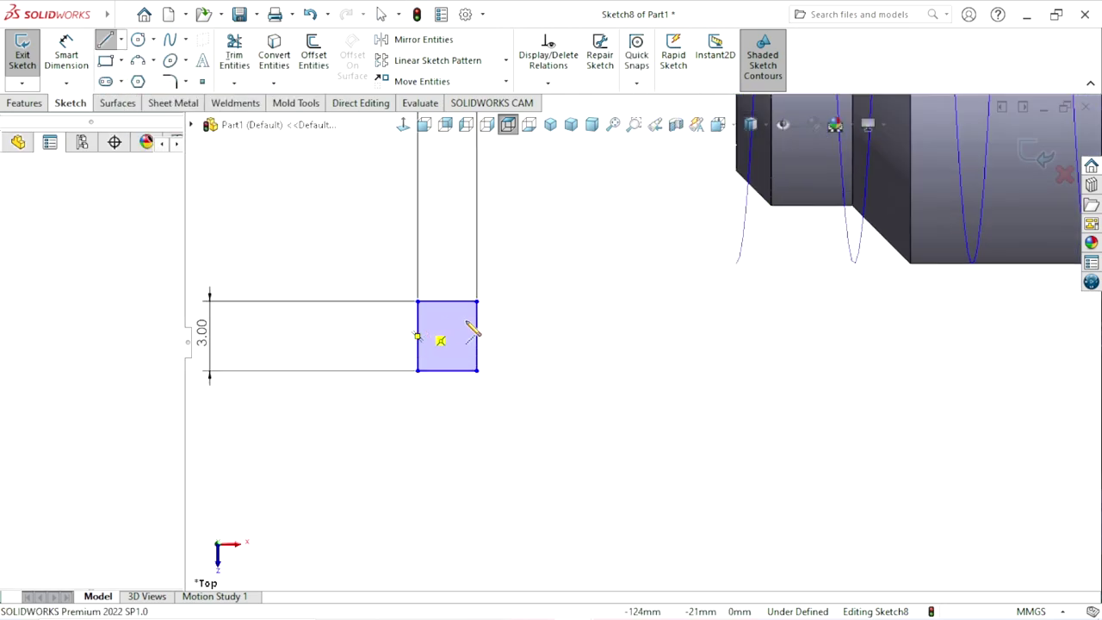
click(477, 321)
right_click(541, 314)
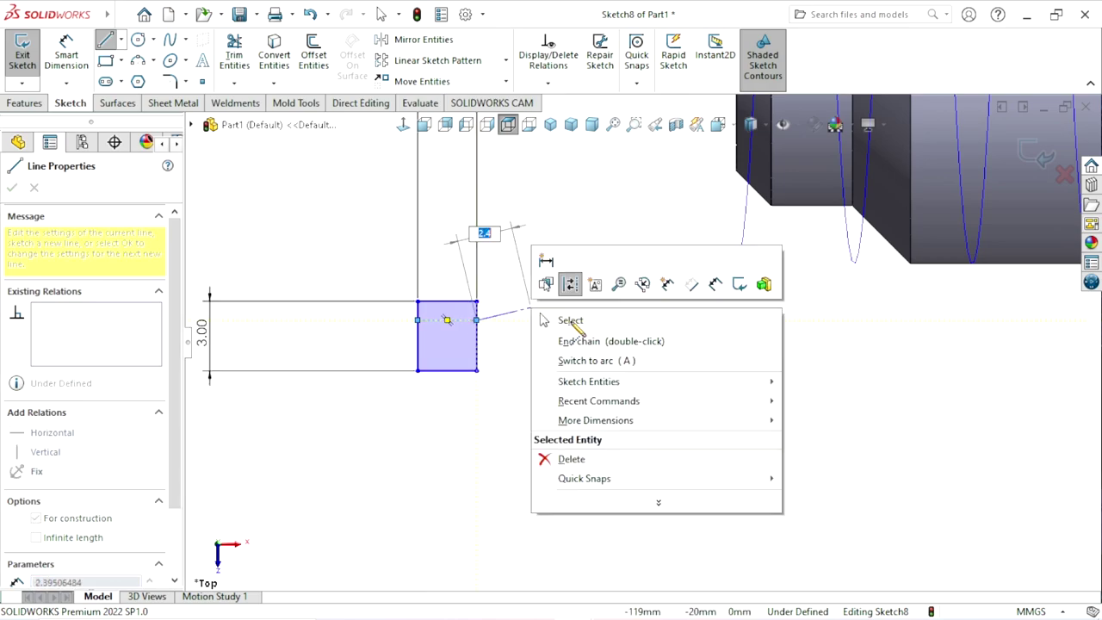
click(551, 321)
scroll(516, 344, up, 2)
scroll(533, 346, down, 2)
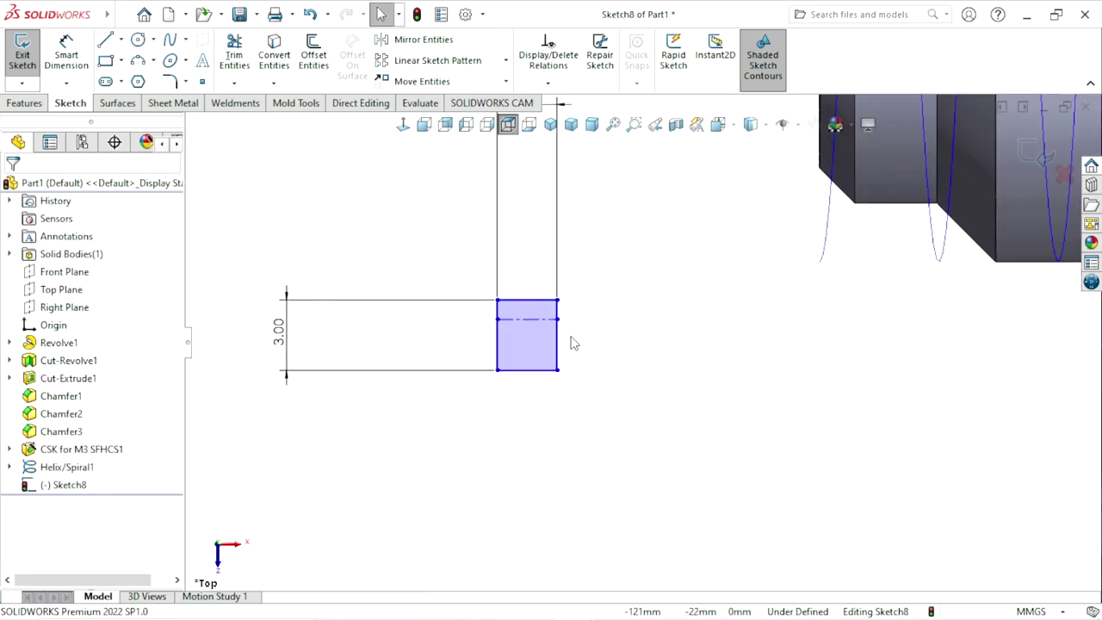
scroll(642, 340, up, 2)
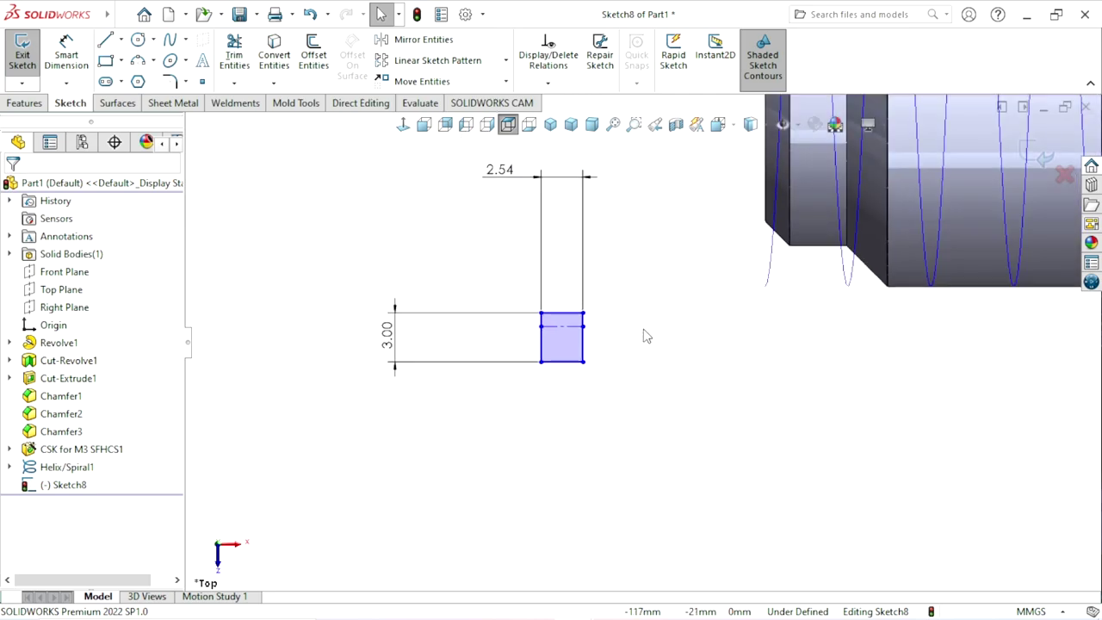
scroll(638, 349, down, 3)
- Add a 2.50 mm dimension from the centerline to the square's bottom edge
click(67, 54)
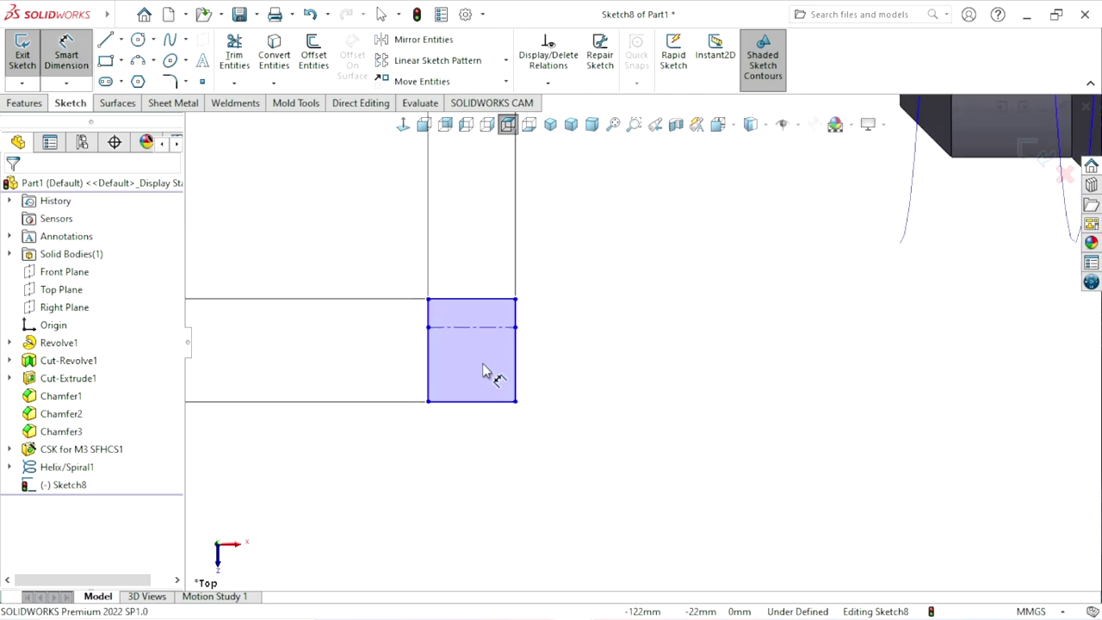
click(487, 402)
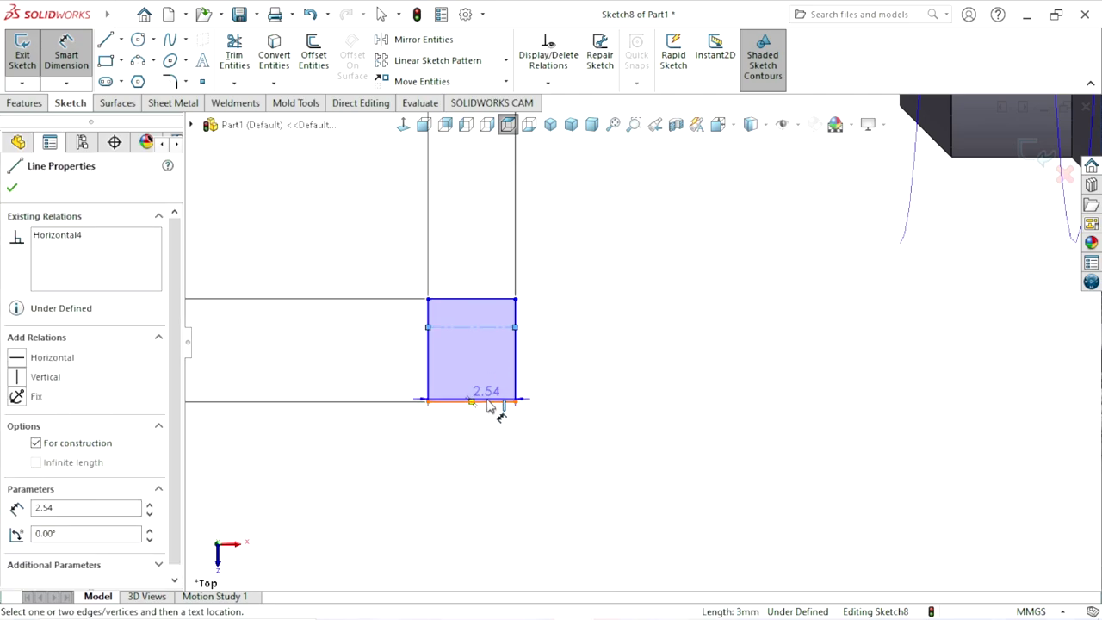
click(487, 403)
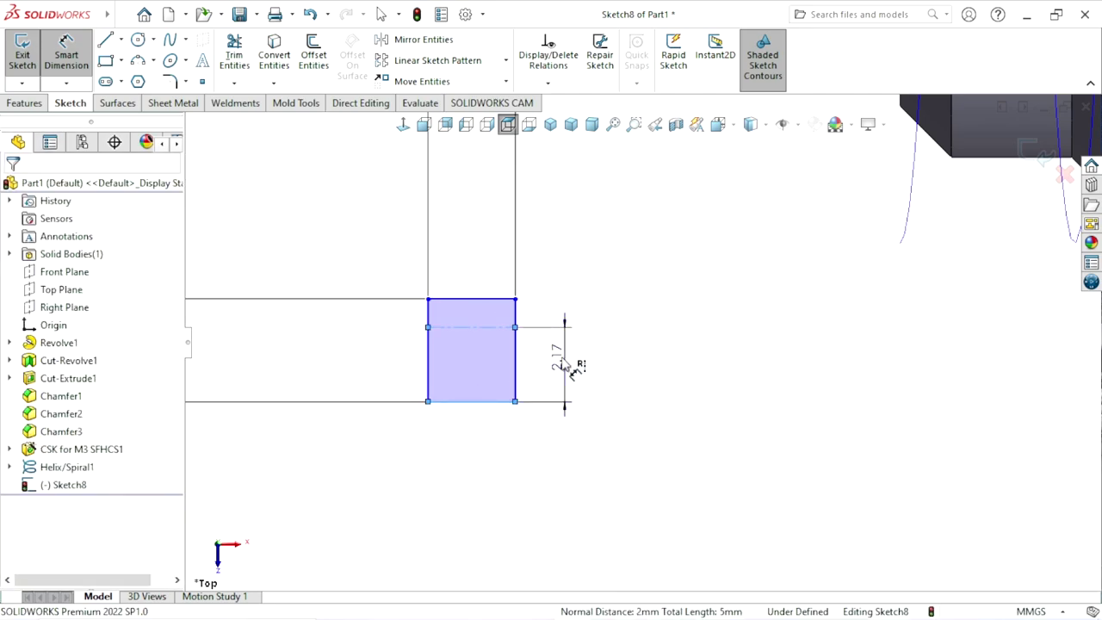
click(569, 364)
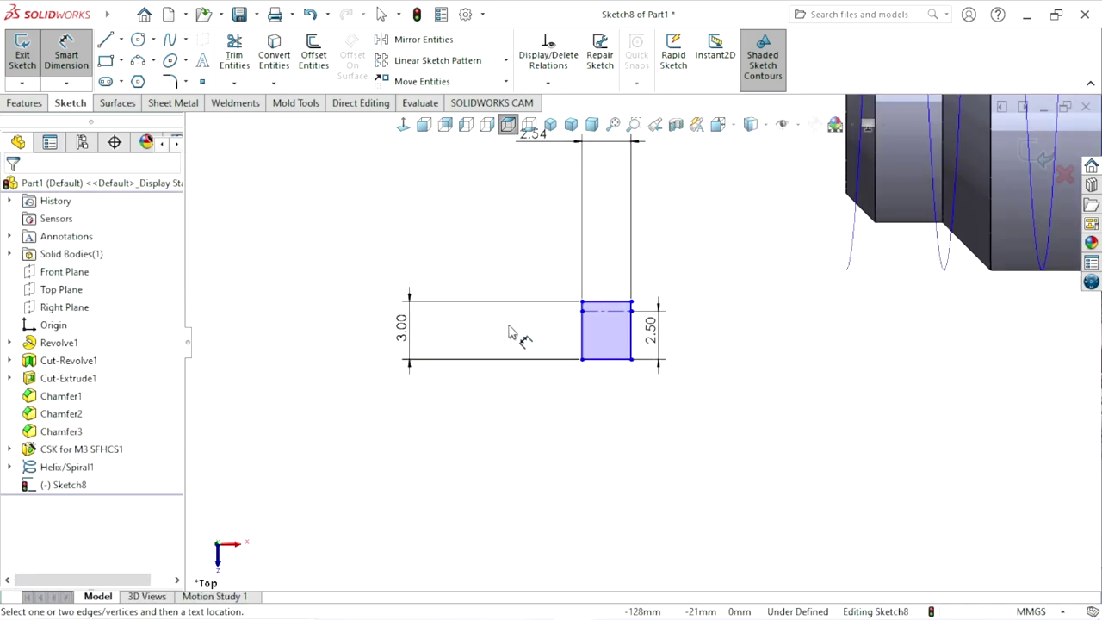
key(Escape)
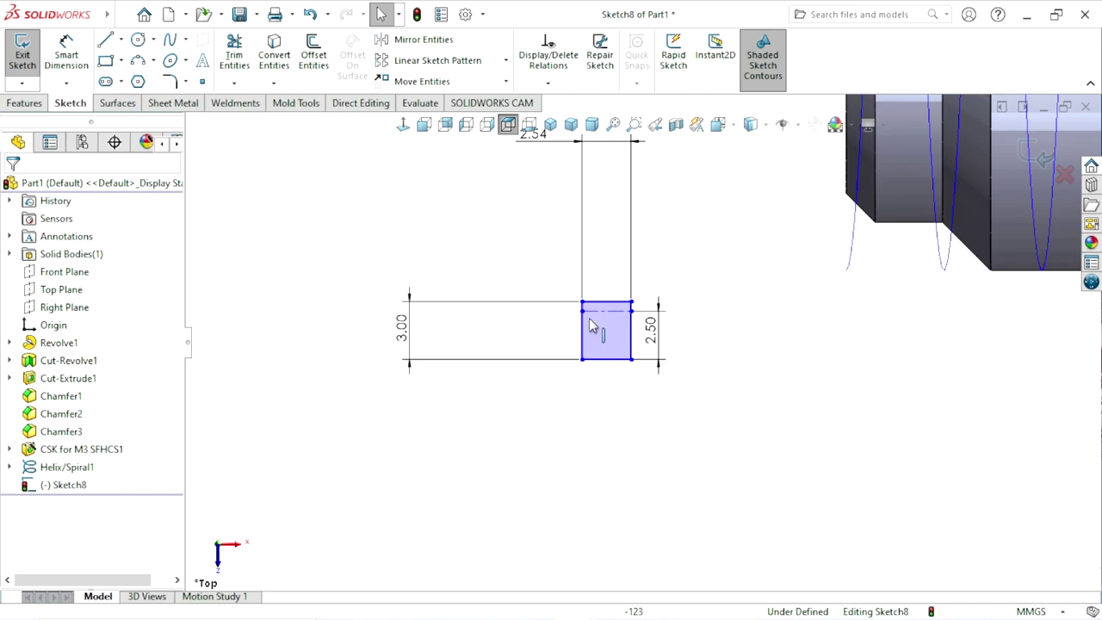
scroll(652, 480, up, 2)
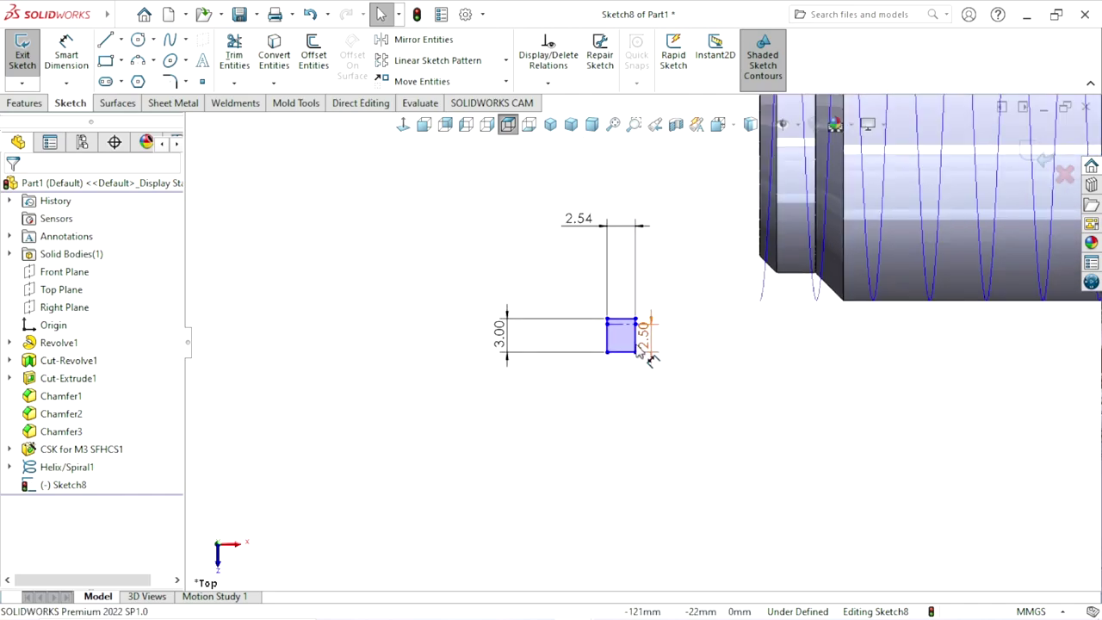
scroll(645, 352, down, 2)
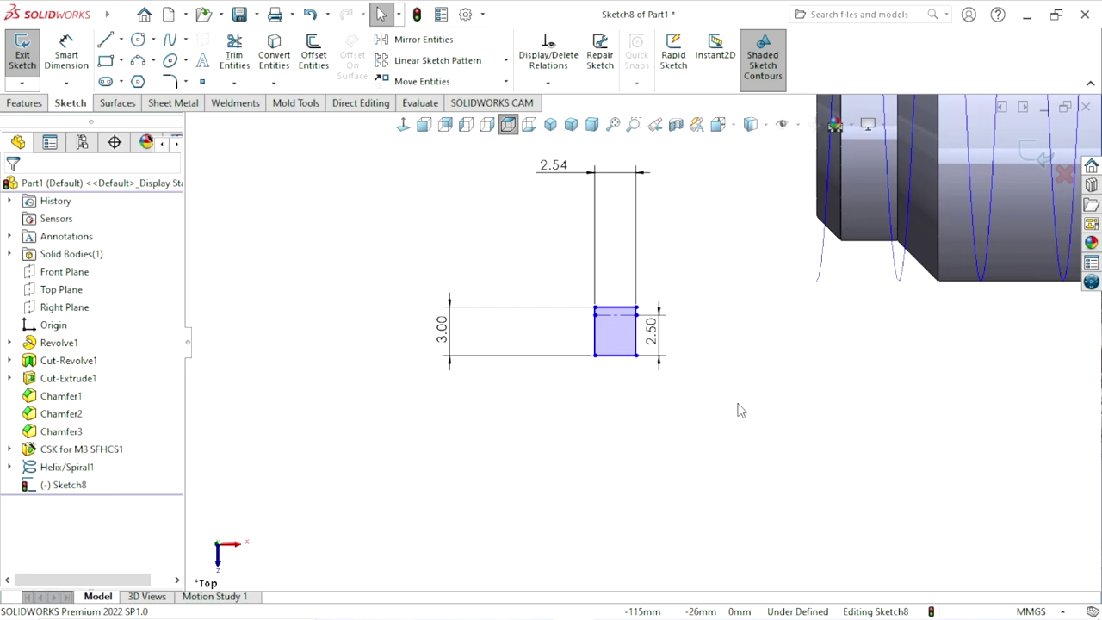
scroll(719, 398, up, 1)
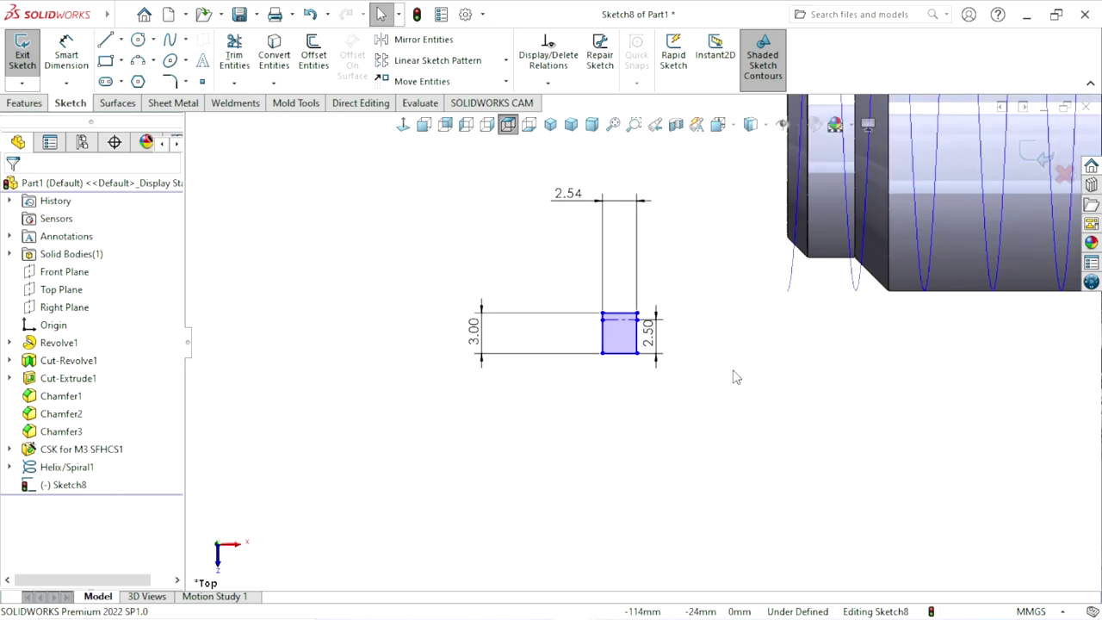
scroll(741, 379, down, 1)
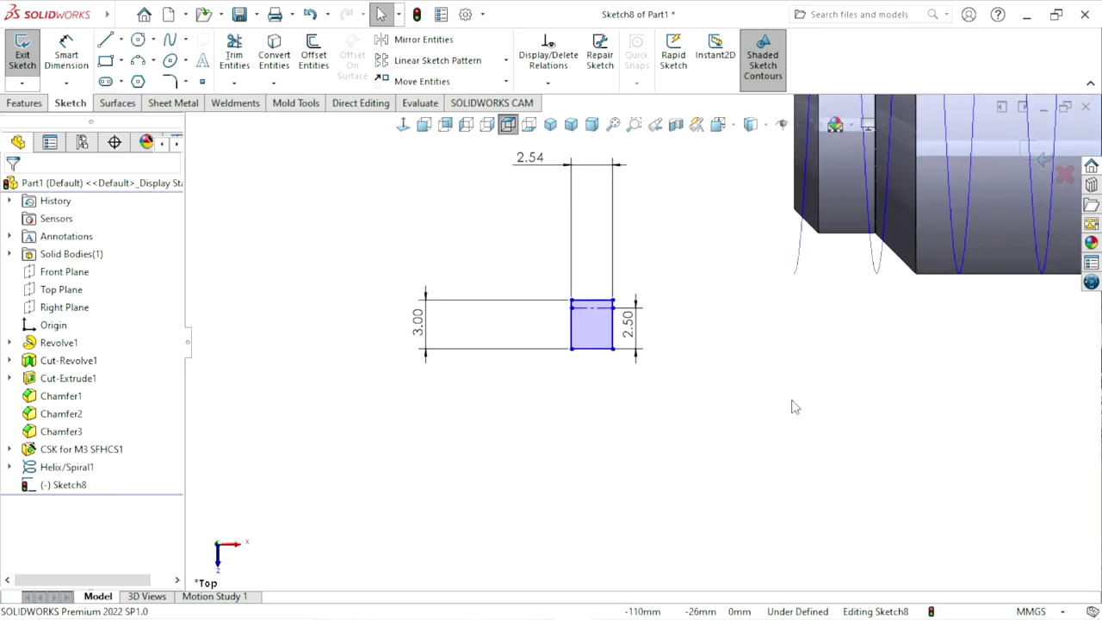
click(579, 307)
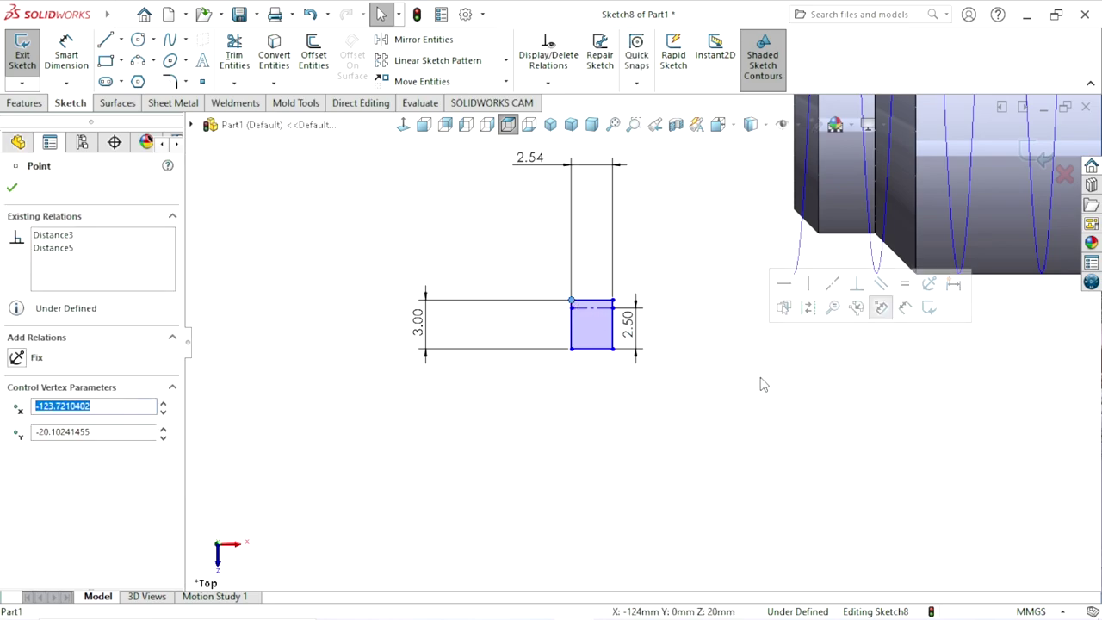
click(725, 337)
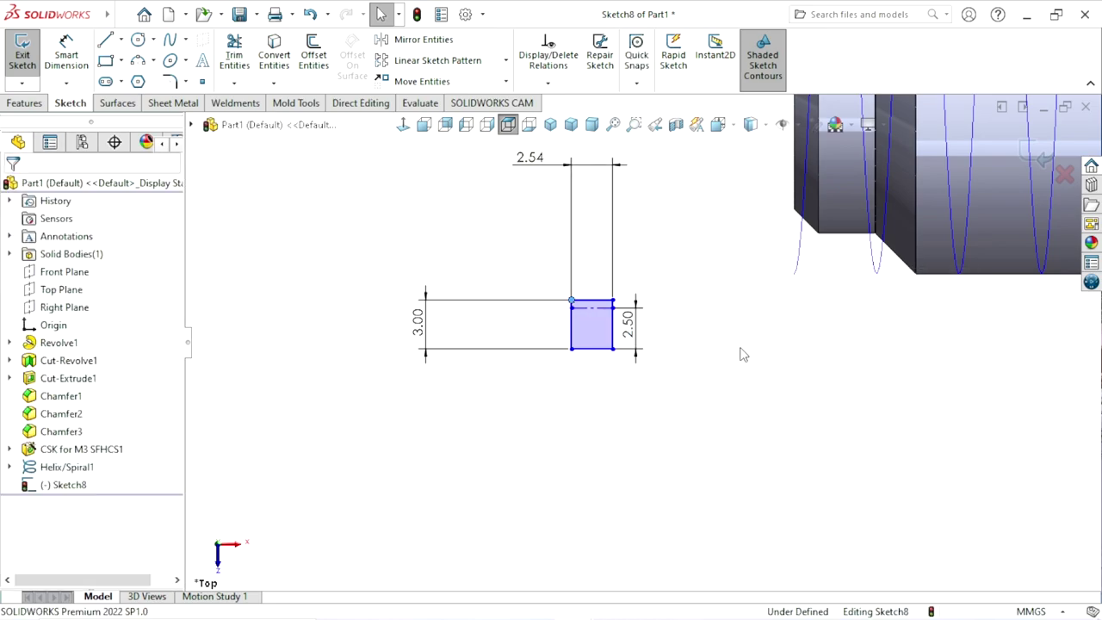
click(573, 303)
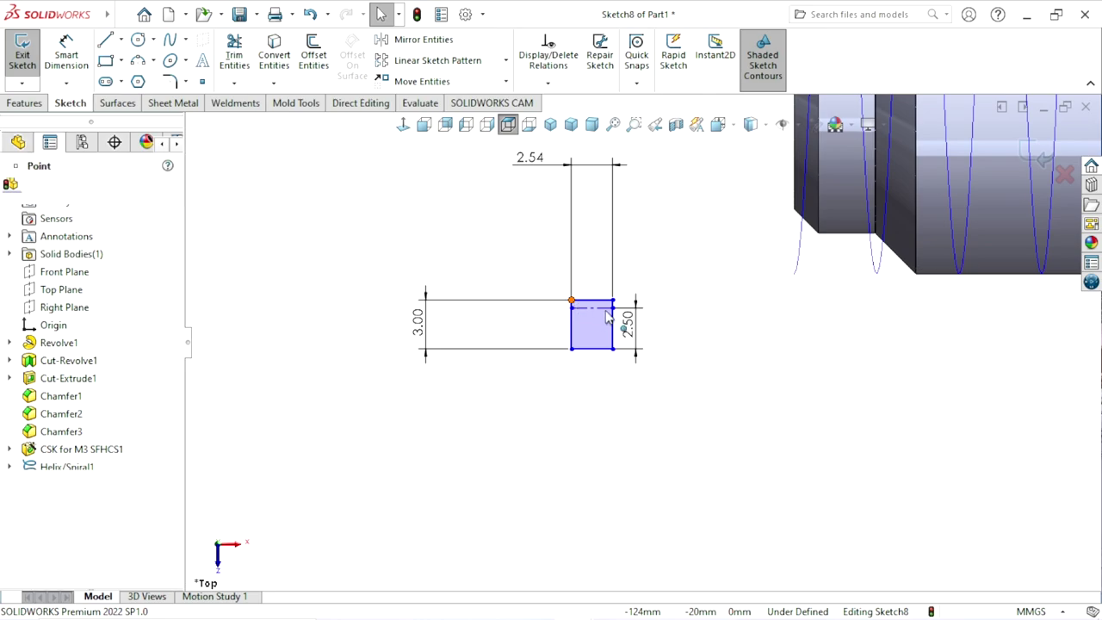
click(702, 363)
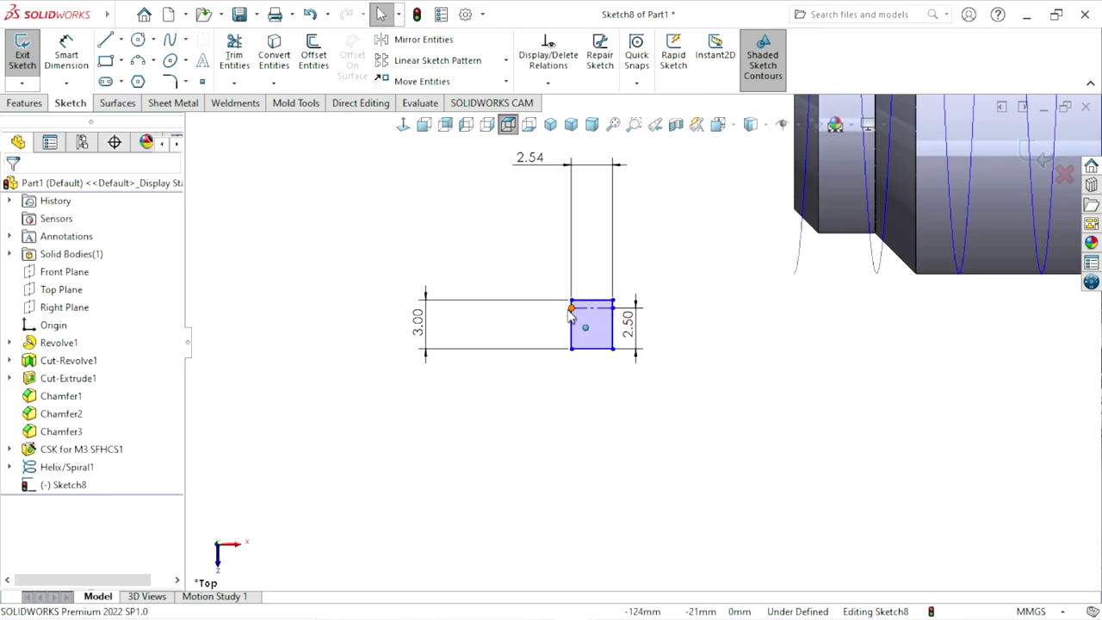
click(570, 310)
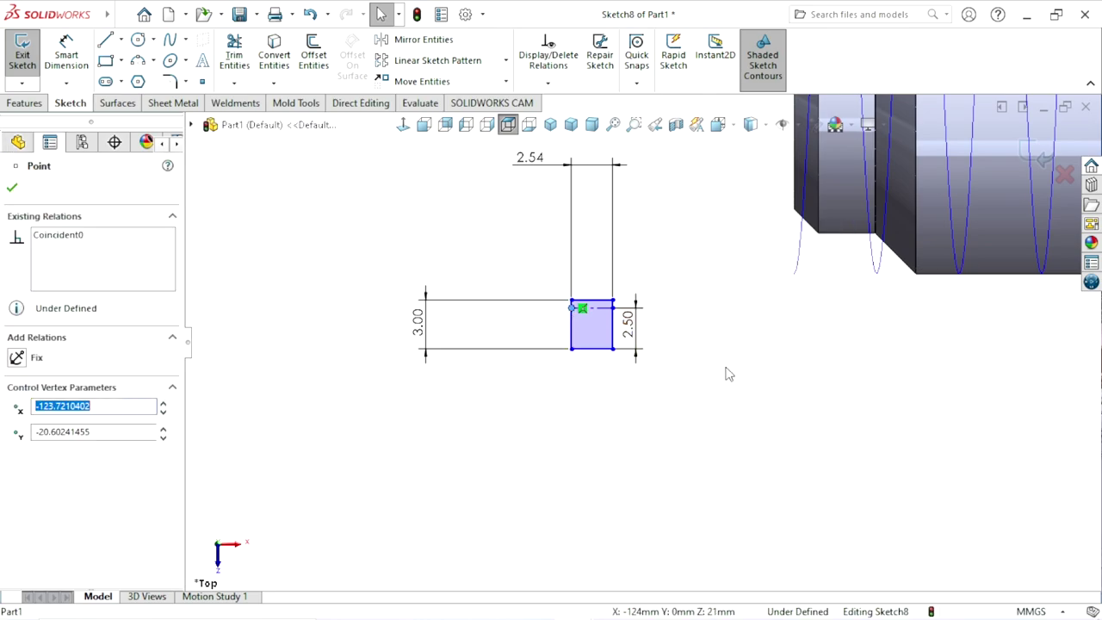
click(799, 252)
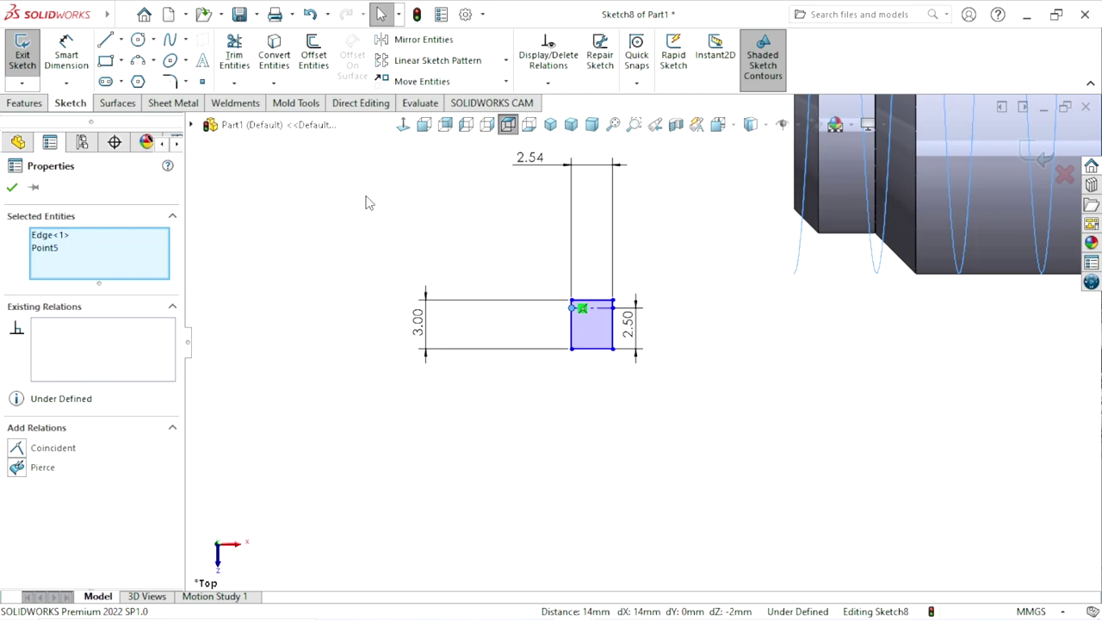
click(287, 212)
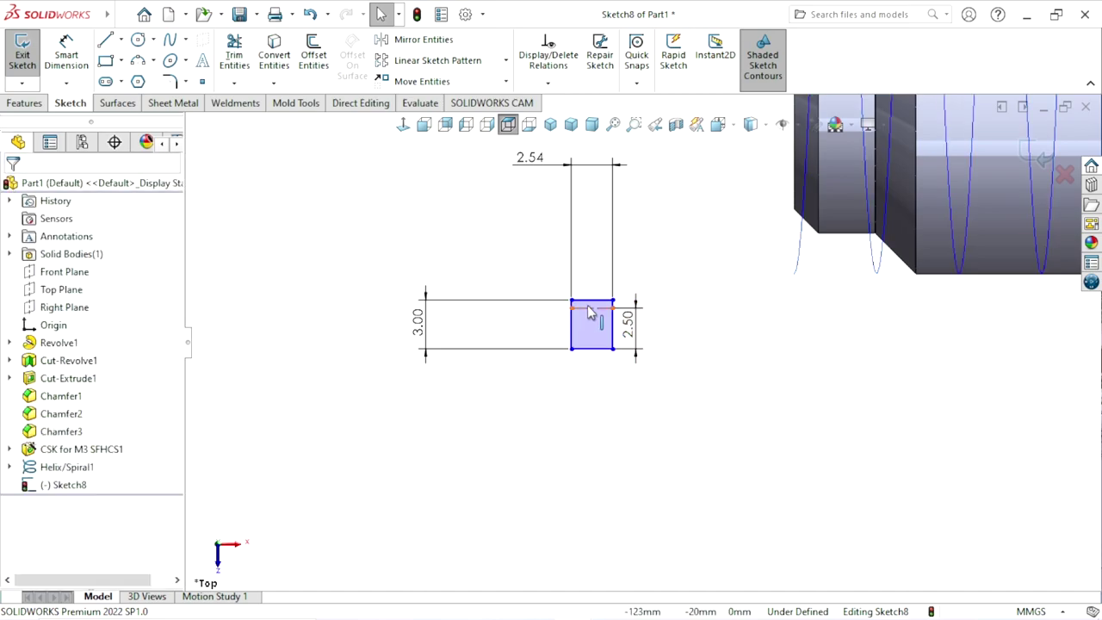
click(574, 303)
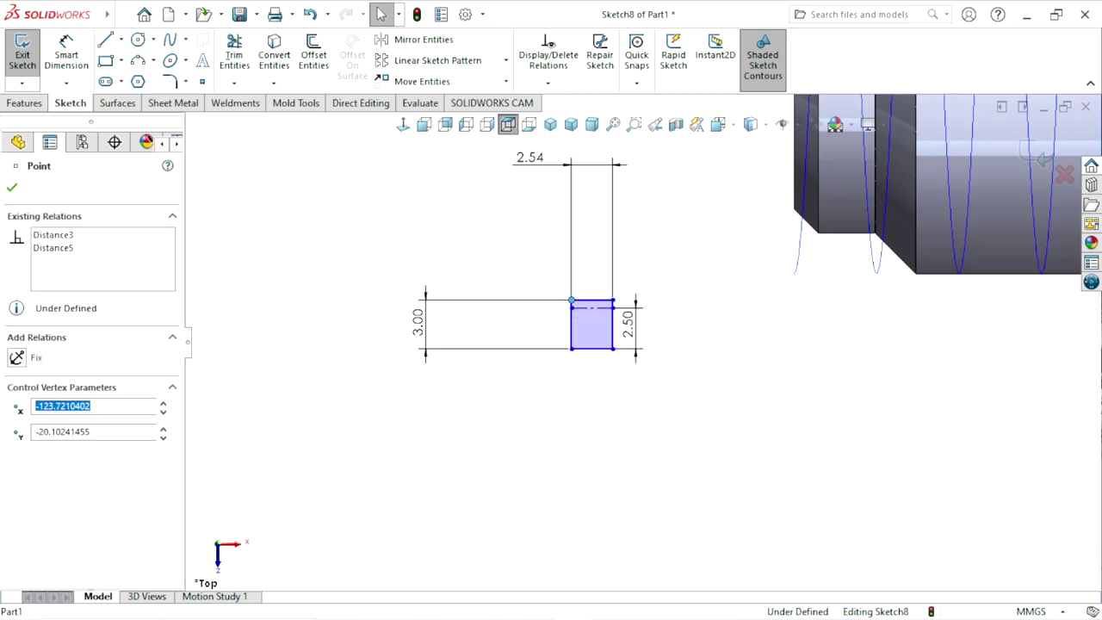
ctrl+click(806, 256)
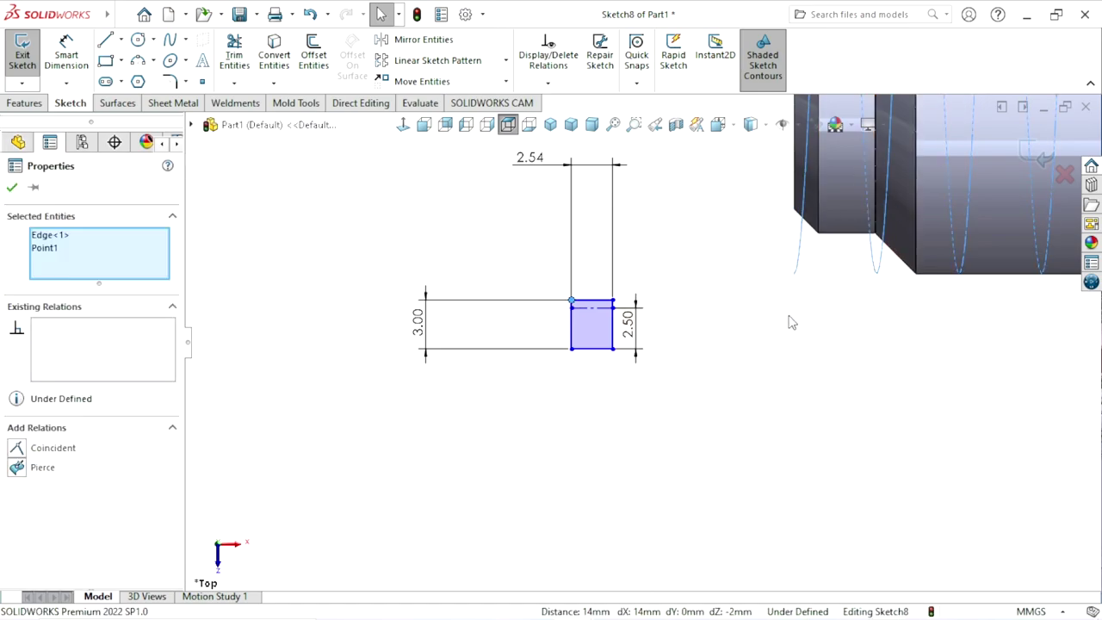
click(16, 469)
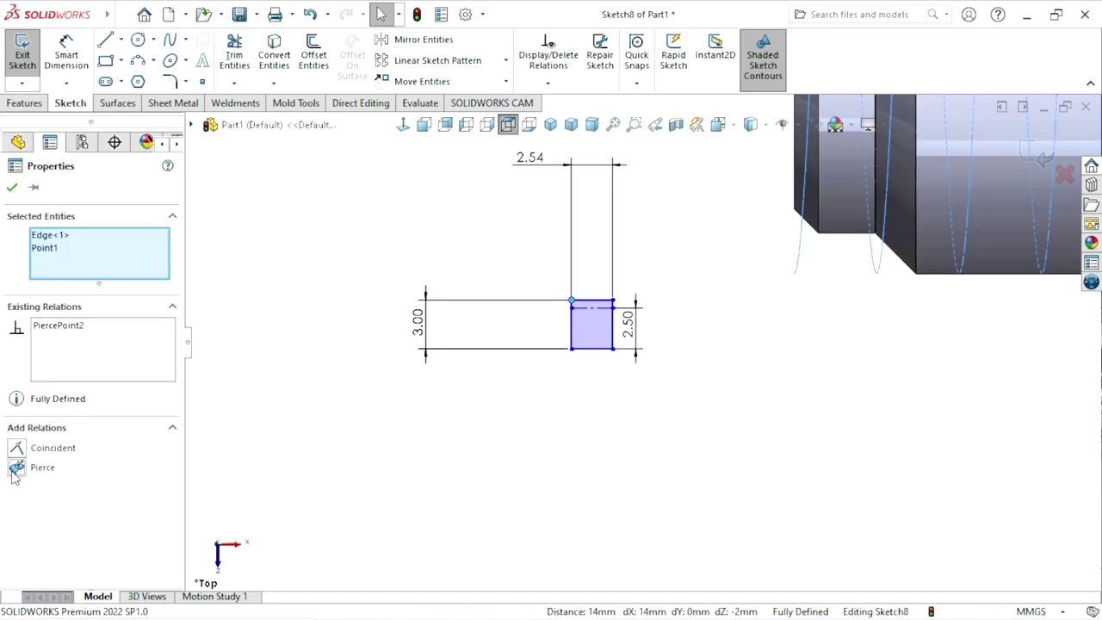
scroll(513, 415, up, 2)
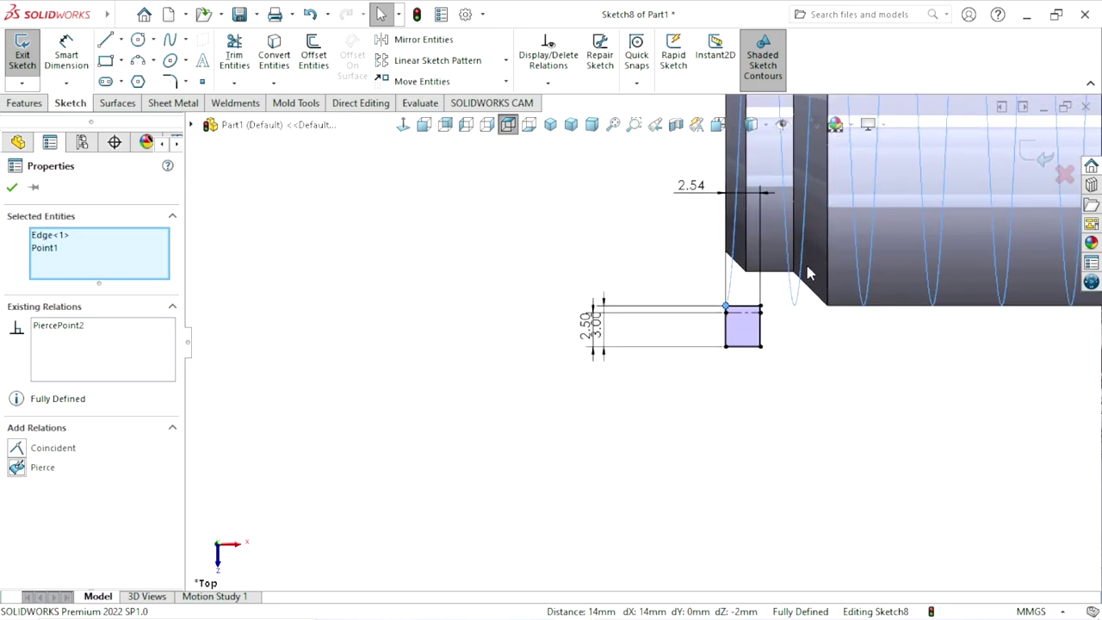
scroll(774, 321, up, 1)
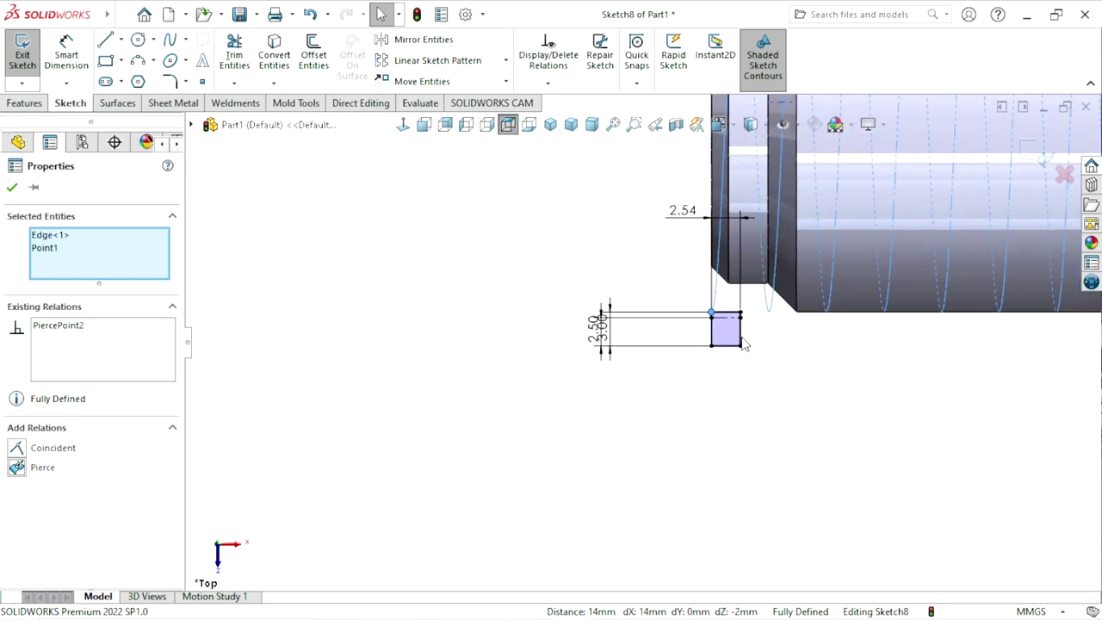
scroll(732, 353, up, 1)
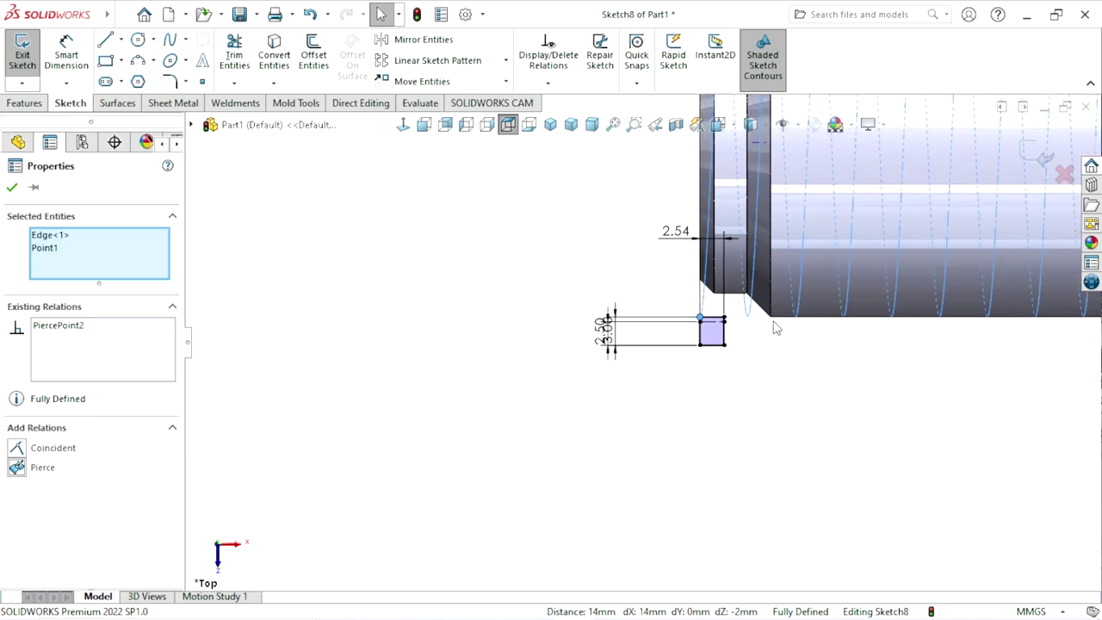
scroll(778, 331, down, 1)
scroll(732, 345, down, 1)
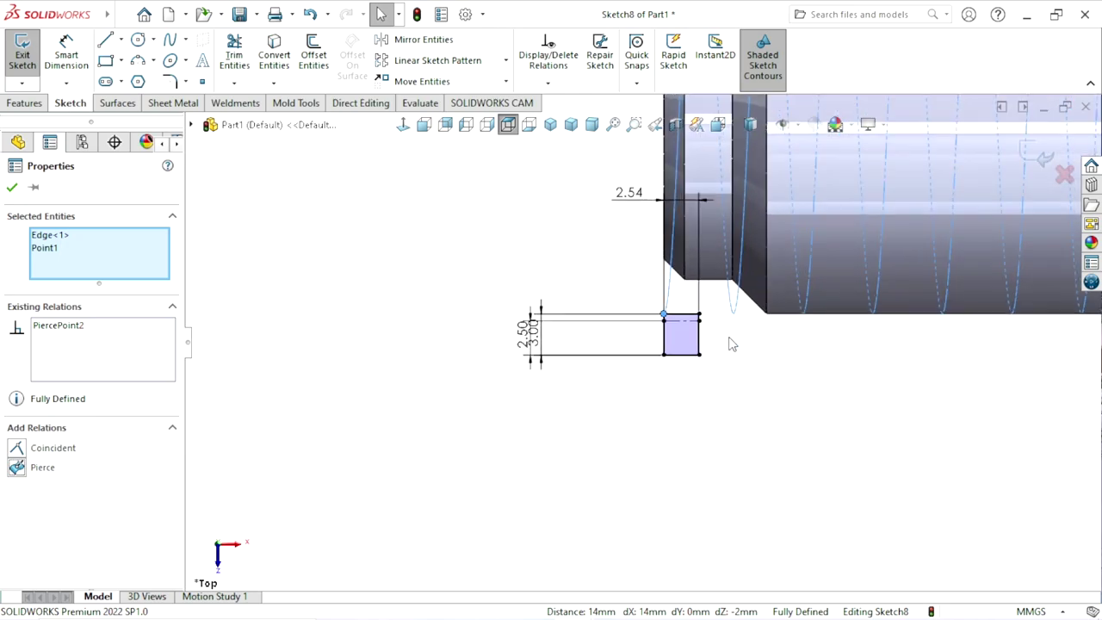
scroll(706, 370, up, 1)
scroll(711, 348, up, 1)
scroll(697, 358, up, 1)
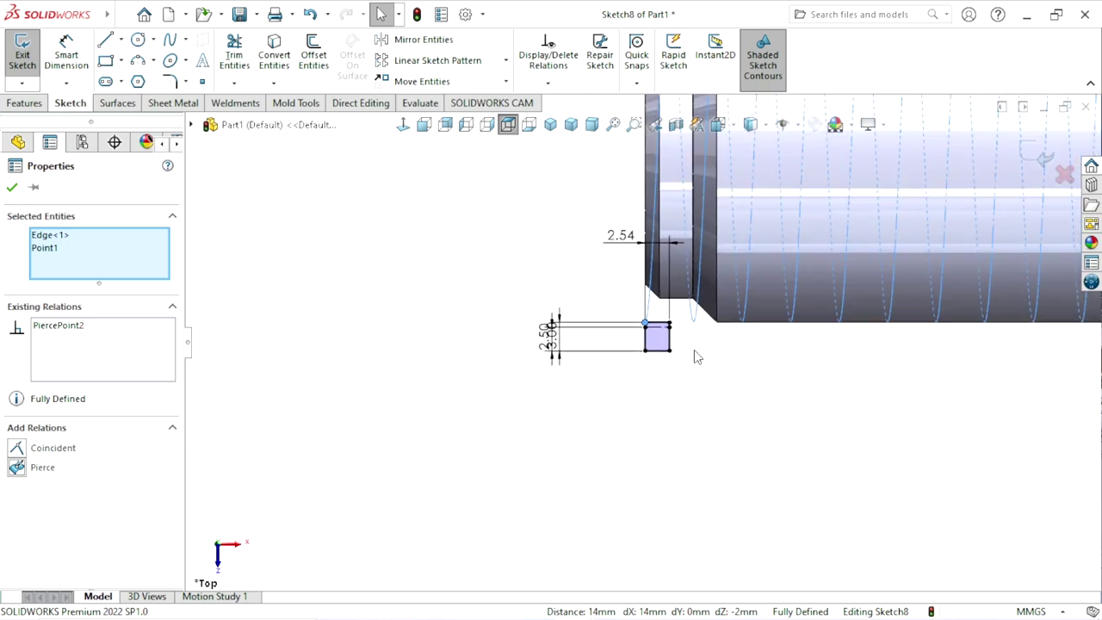
- Undo the pierce relation and delete the 2.50 height dimension
click(310, 15)
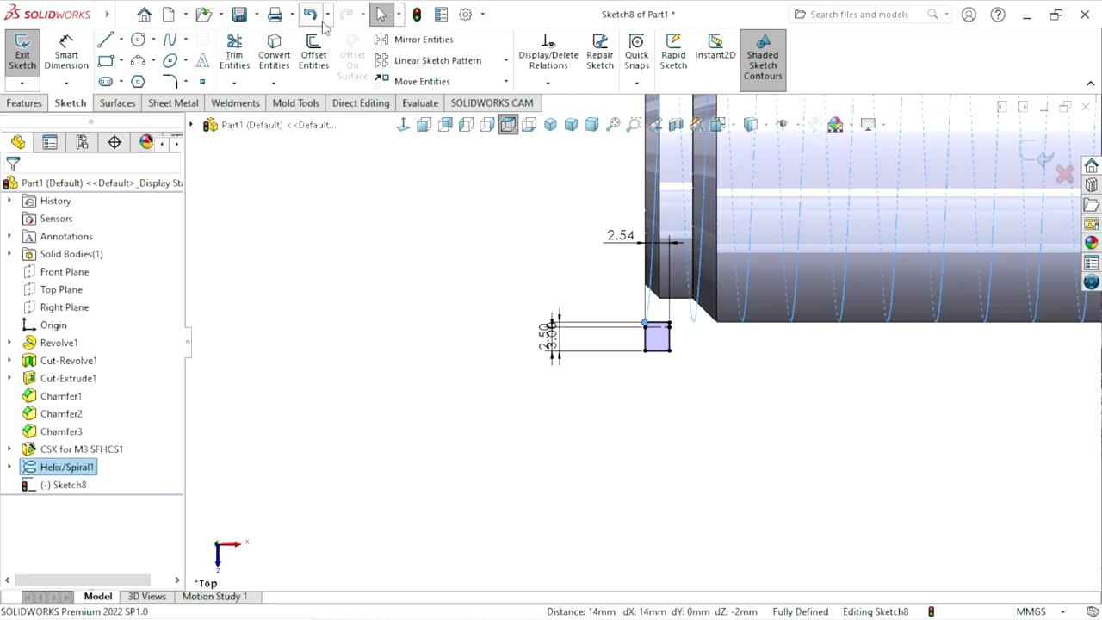
scroll(630, 365, down, 2)
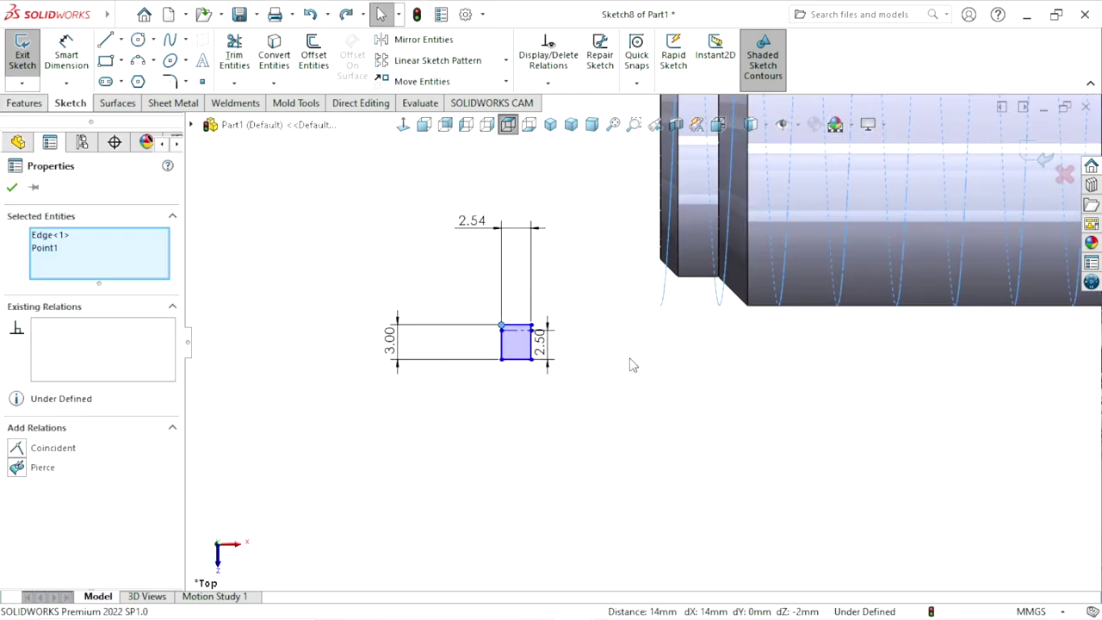
click(12, 187)
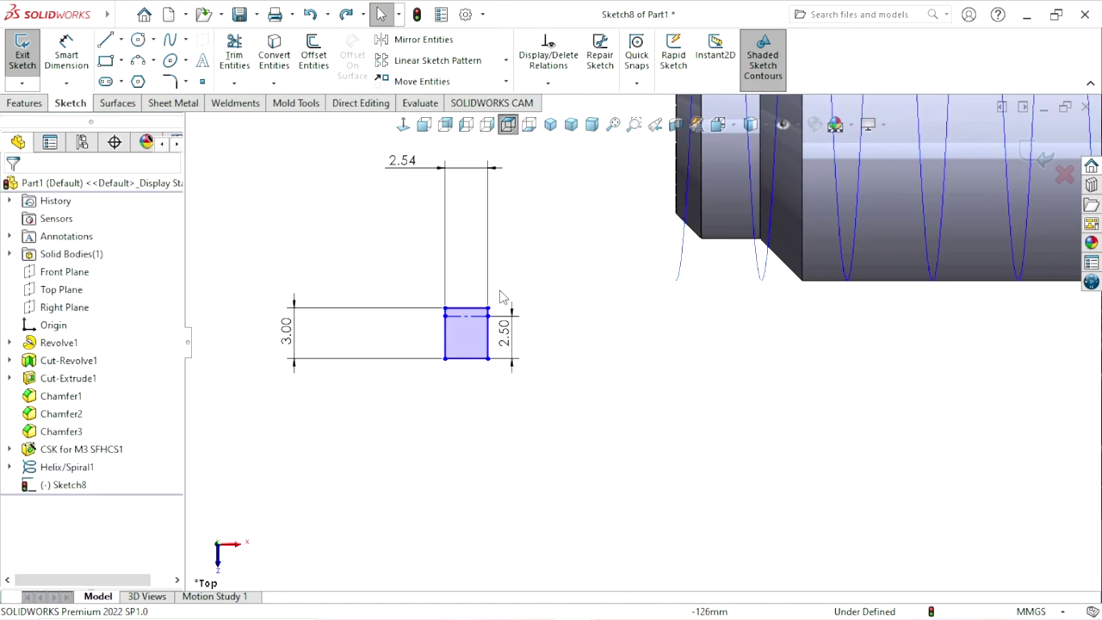
ctrl+middle_drag(502, 297, 521, 376)
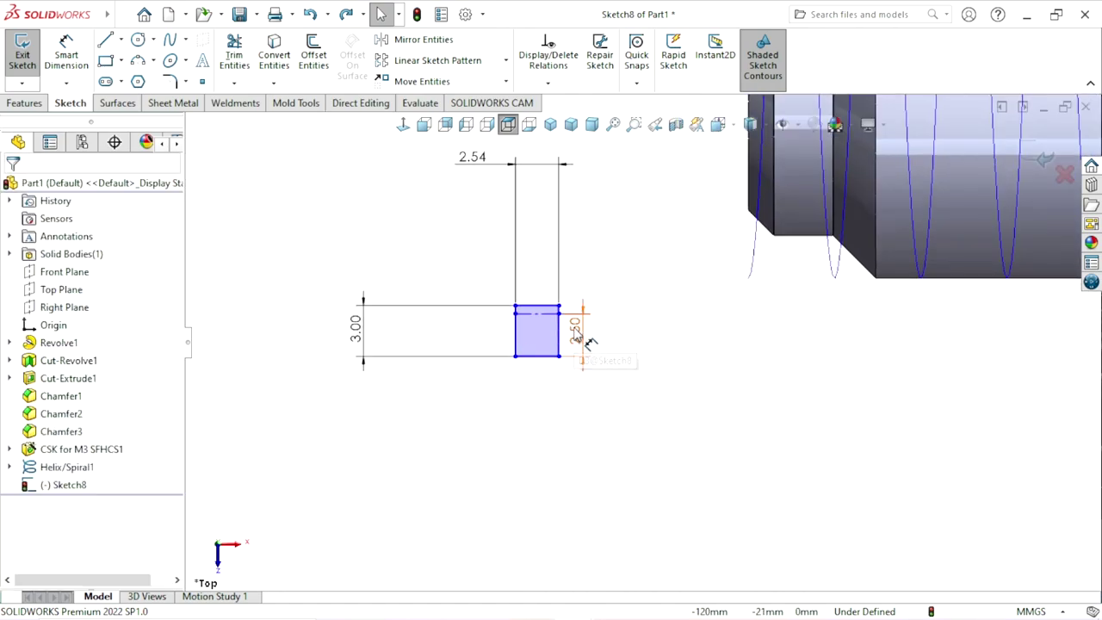
click(577, 336)
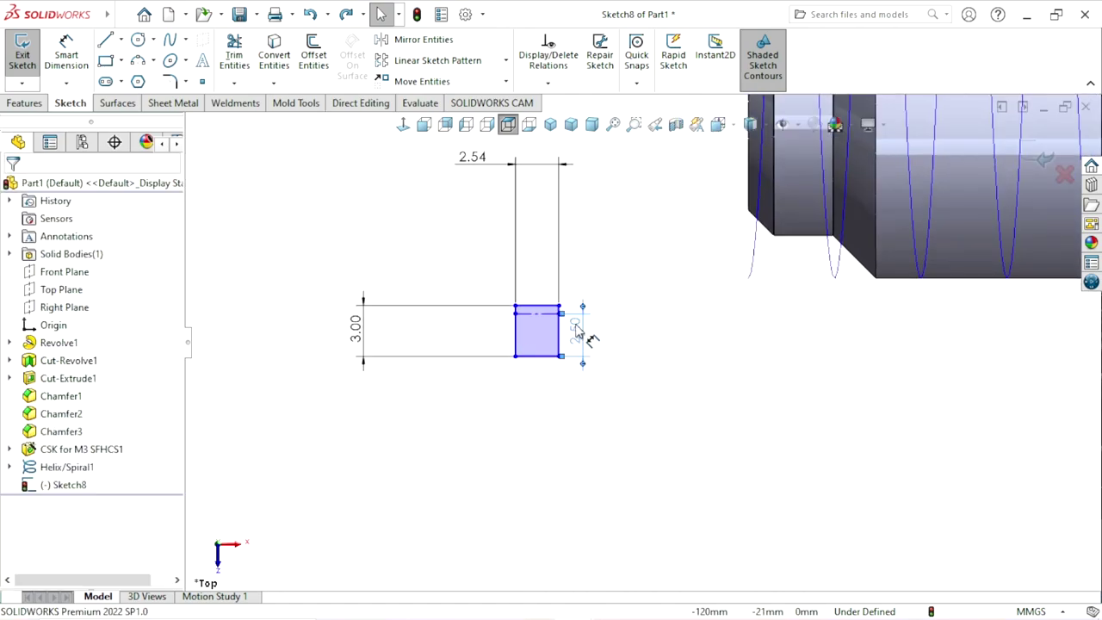
key(Delete)
- Dimension the square's top edge 2.50 mm from its centerline
scroll(588, 322, down, 1)
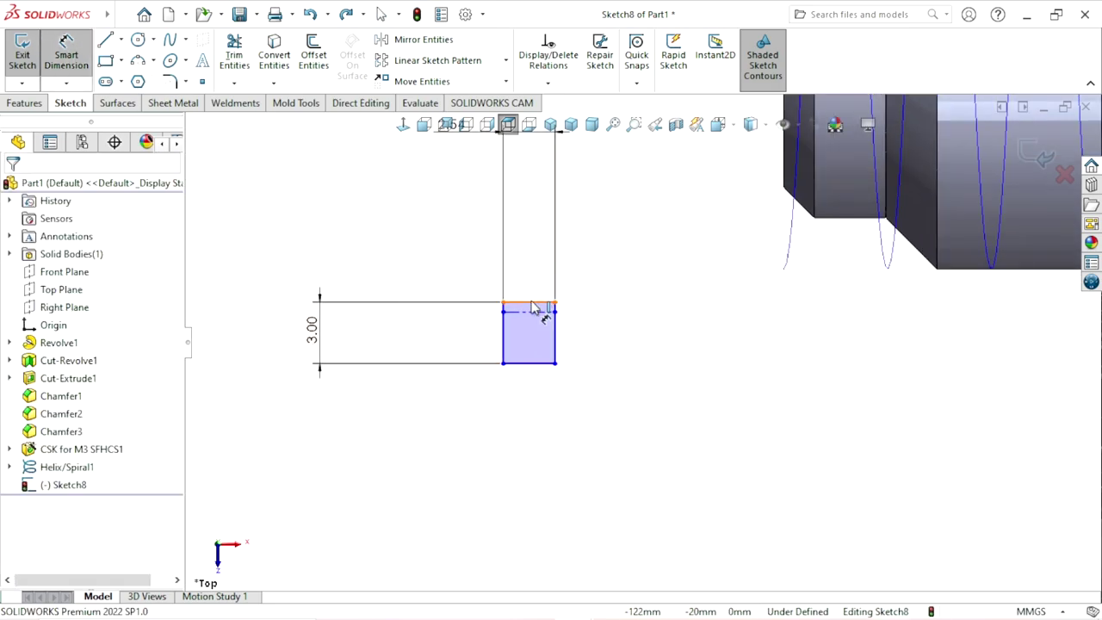
click(558, 311)
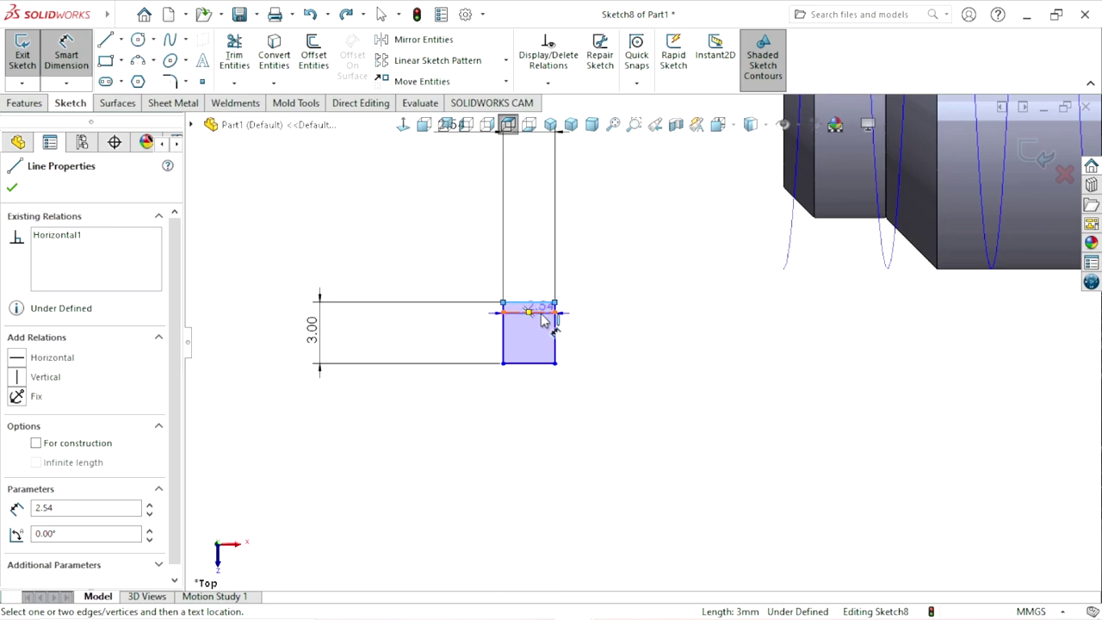
click(615, 254)
text(2.5)
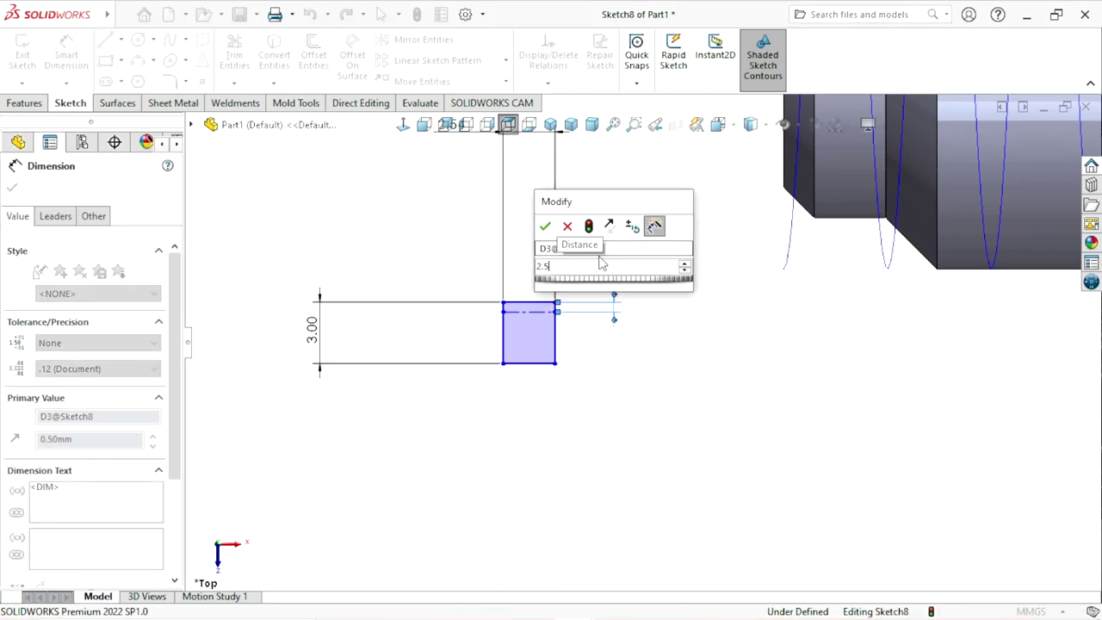
key(Return)
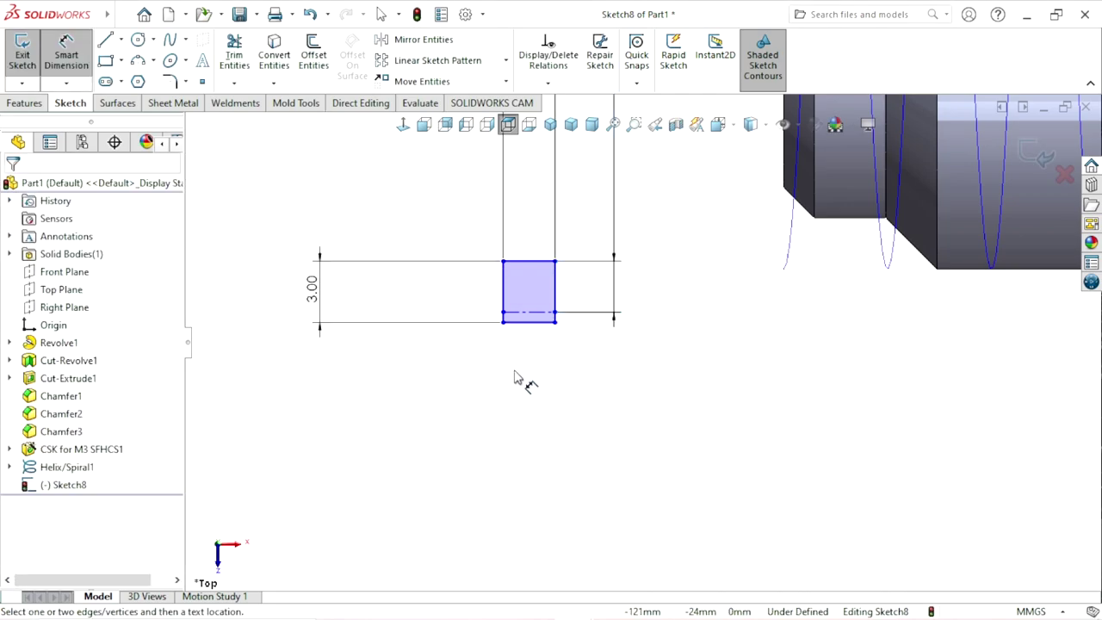
scroll(551, 325, up, 2)
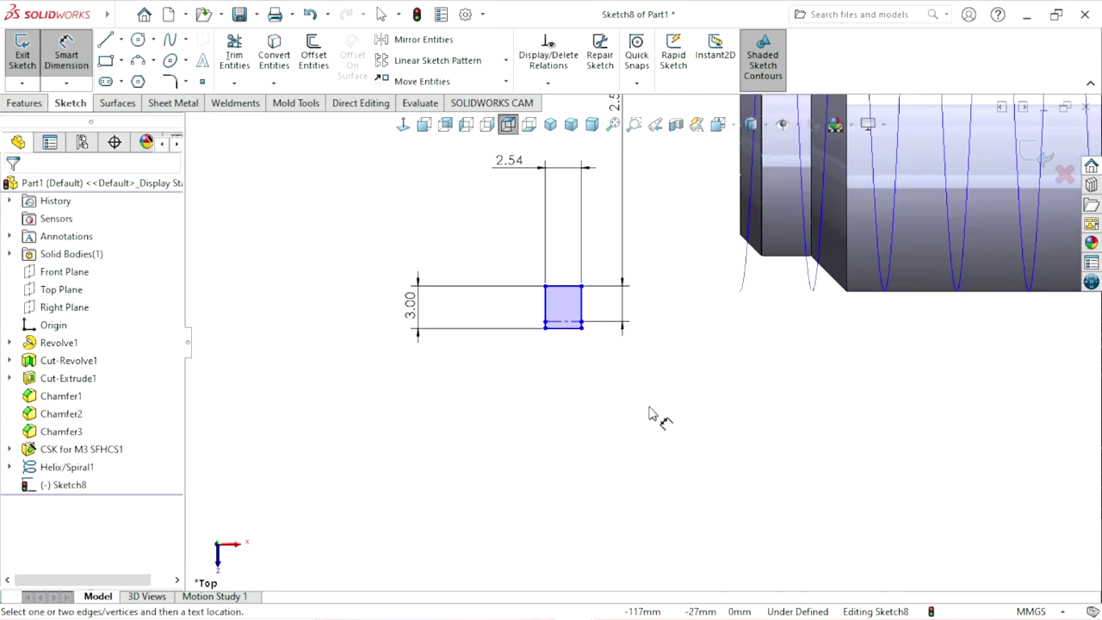
key(Escape)
ctrl+middle_drag(591, 351, 603, 351)
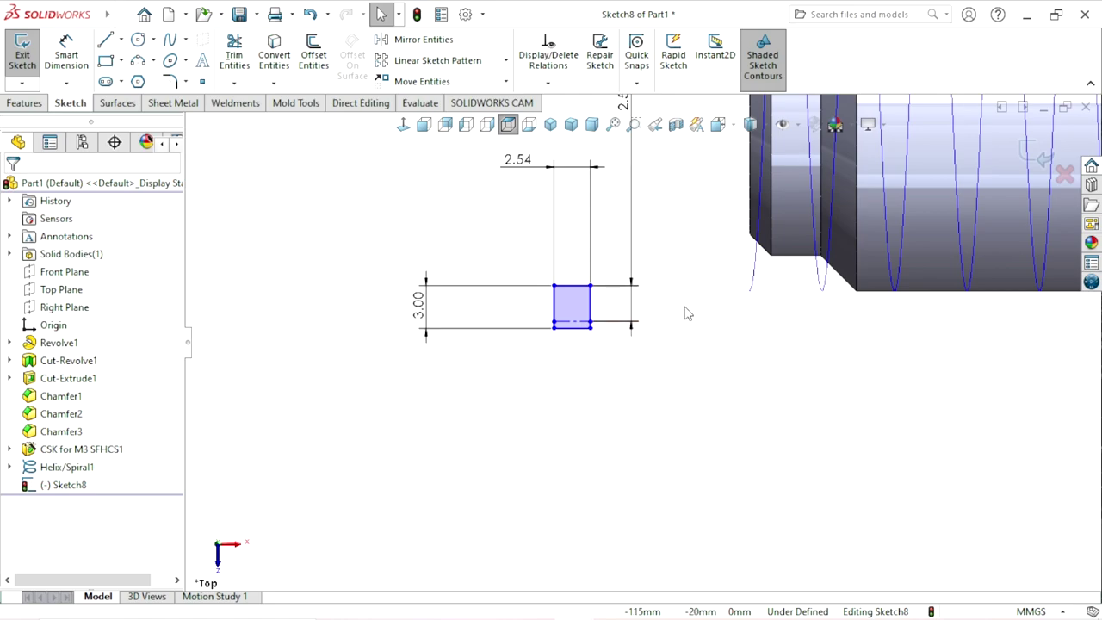
scroll(706, 379, down, 1)
scroll(693, 414, up, 1)
scroll(705, 332, down, 1)
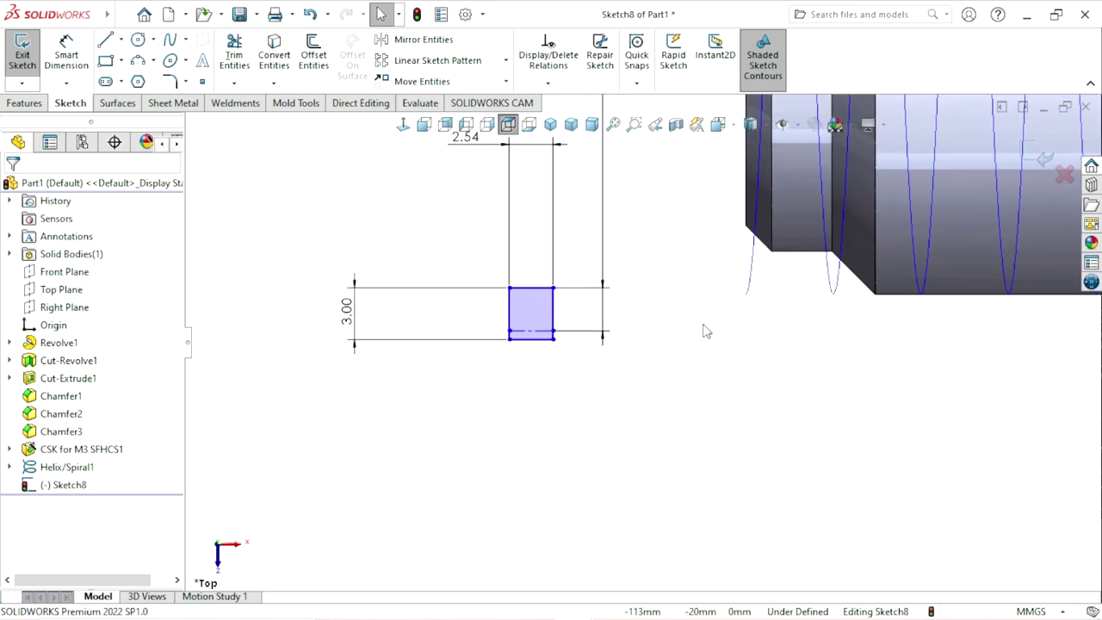
- Pierce the profile point onto the helix to fully define Sketch8, then exit the sketch
click(508, 331)
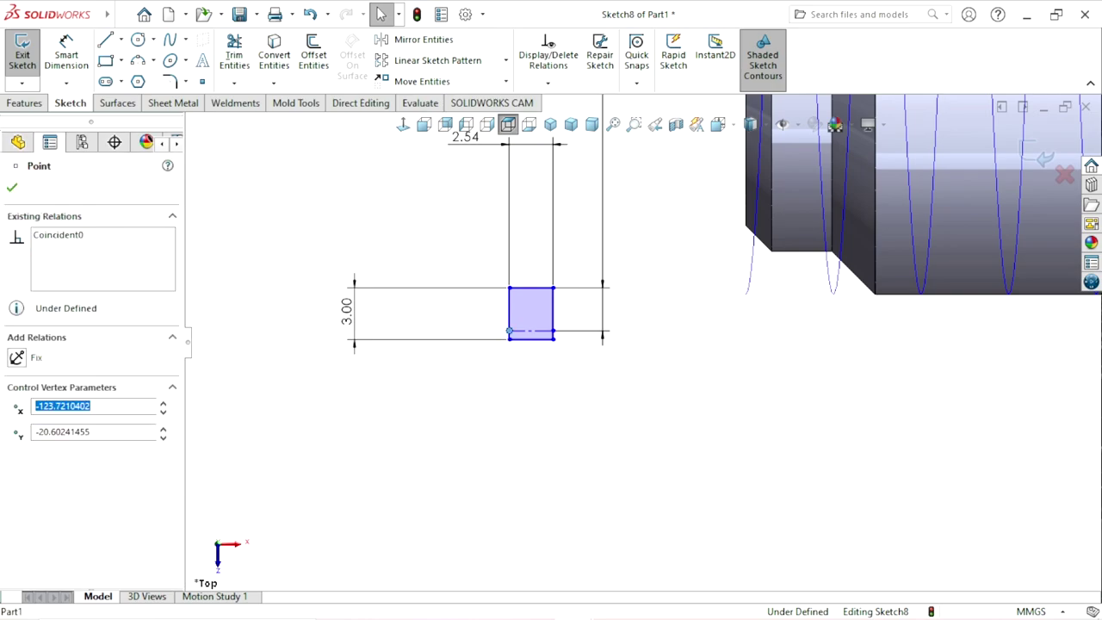
ctrl+click(749, 291)
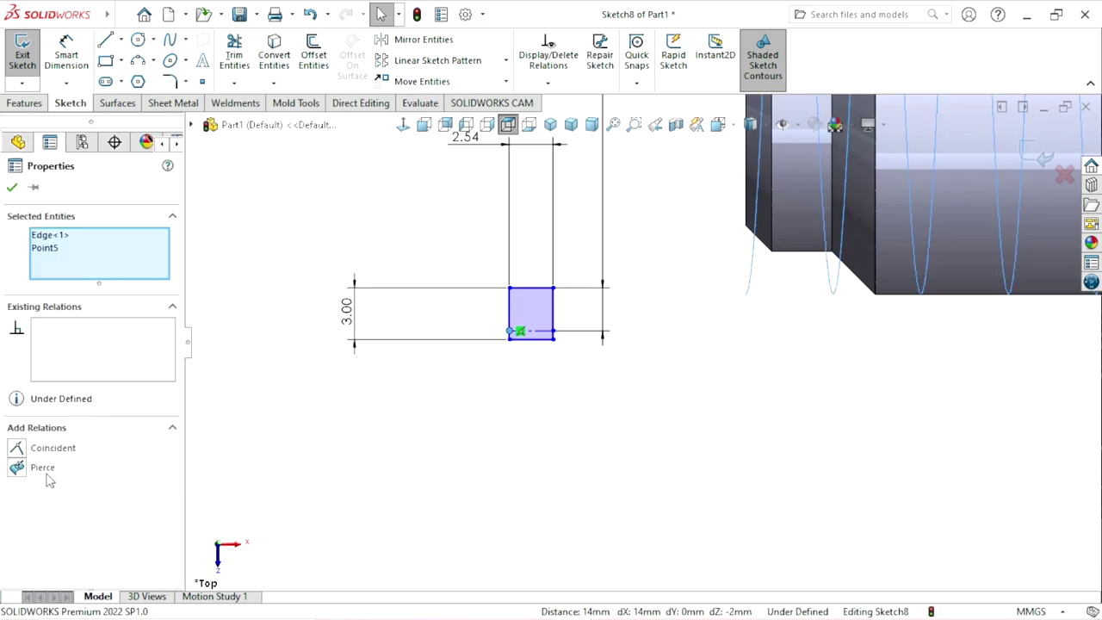
click(15, 468)
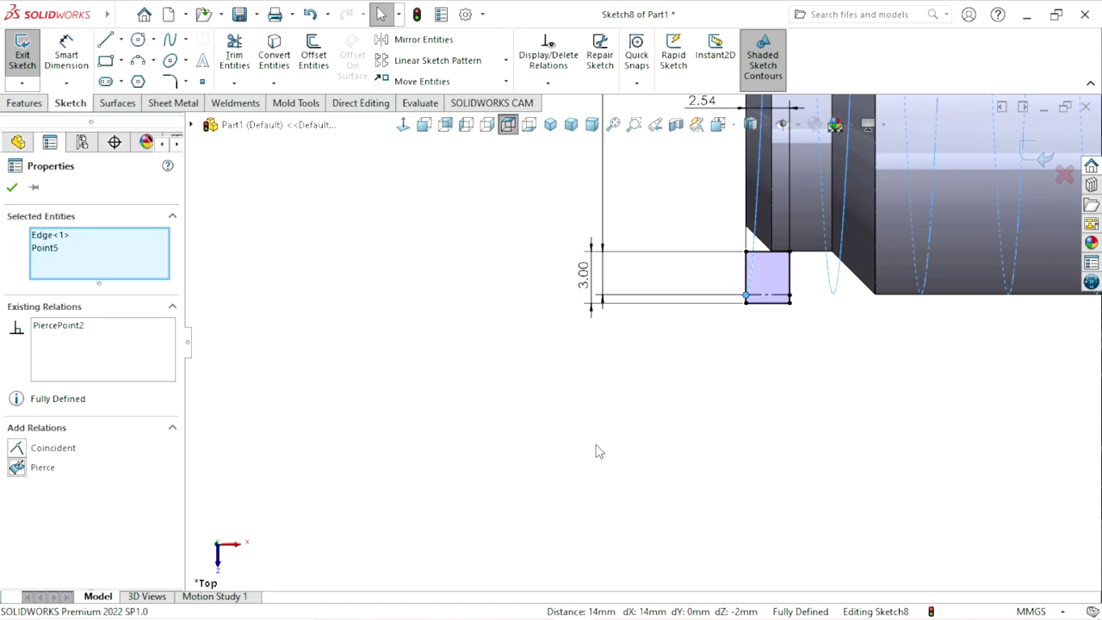
scroll(607, 442, up, 3)
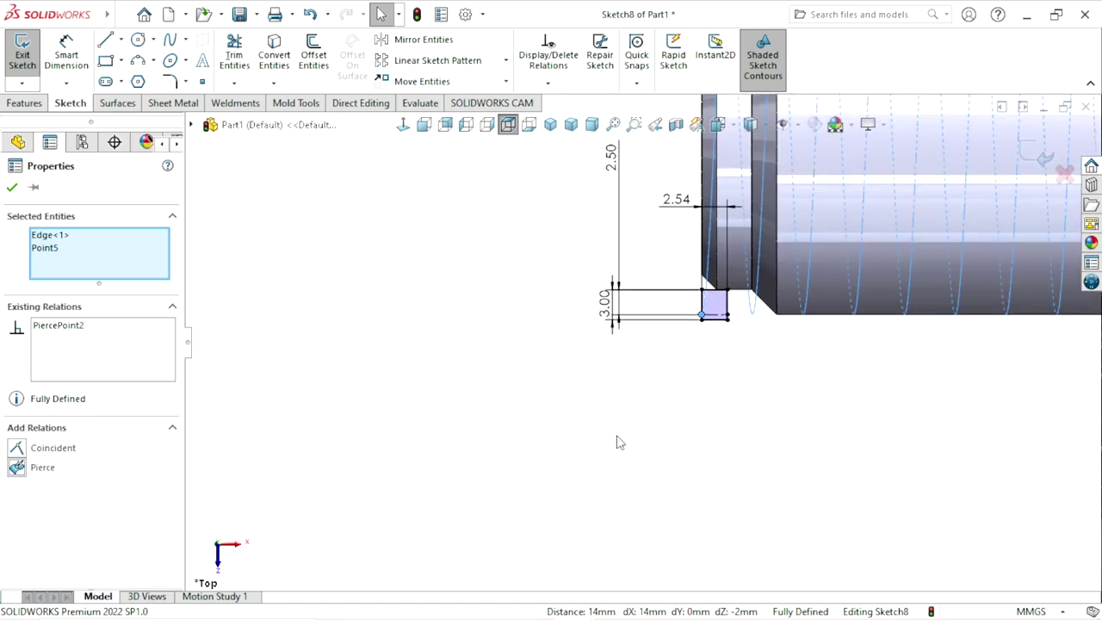
scroll(708, 398, down, 3)
key(Escape)
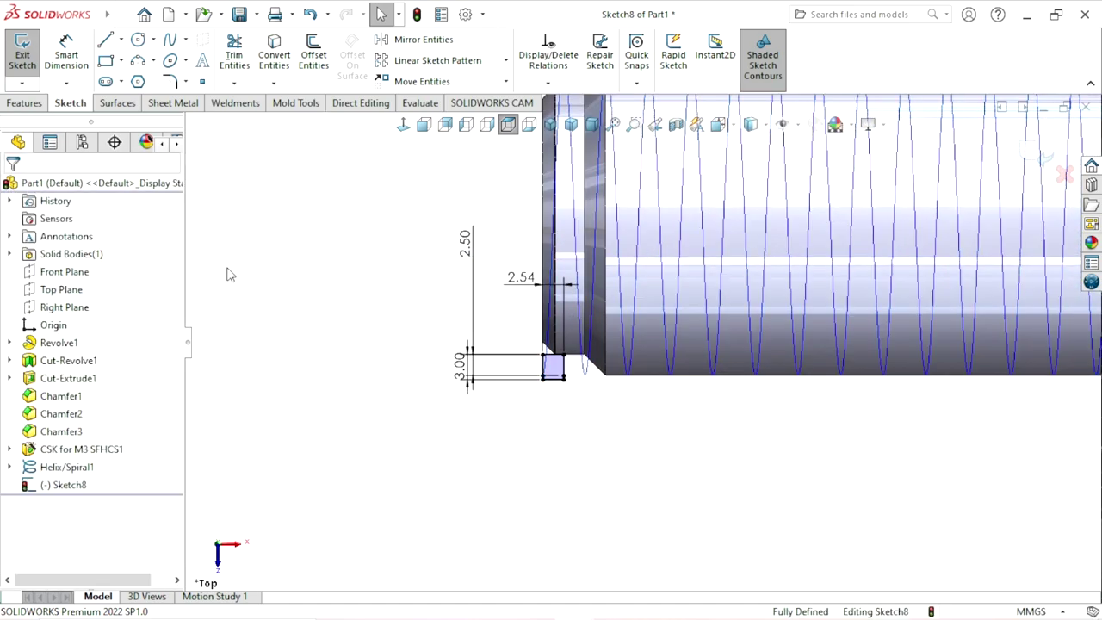
click(1040, 155)
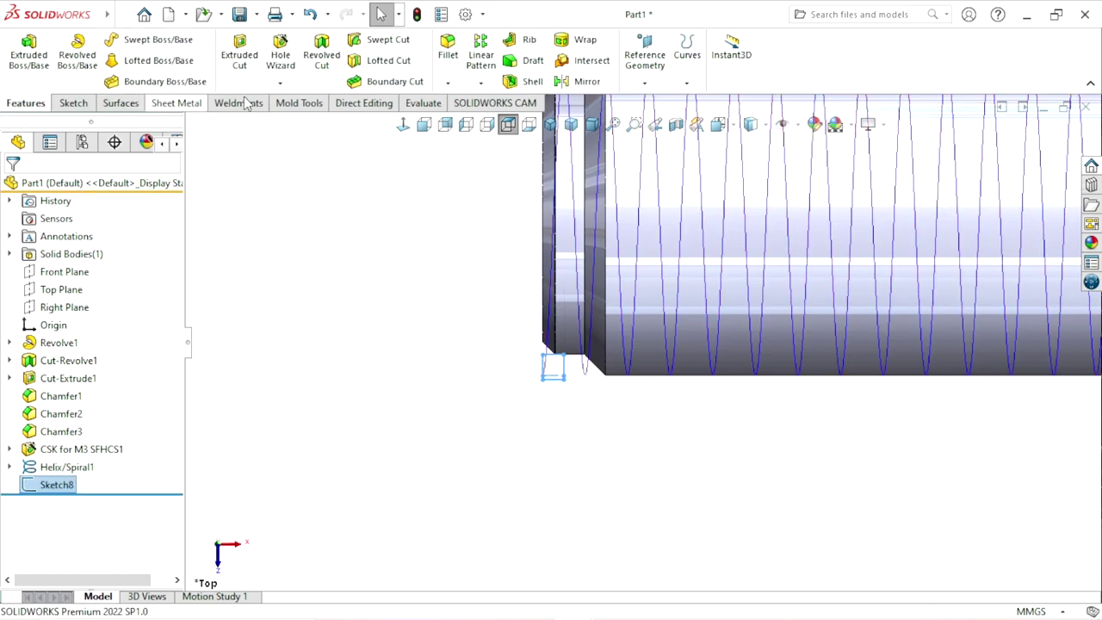
- Sweep-cut Sketch8 along Helix/Spiral1 to create the square thread Cut-Sweep1
click(409, 43)
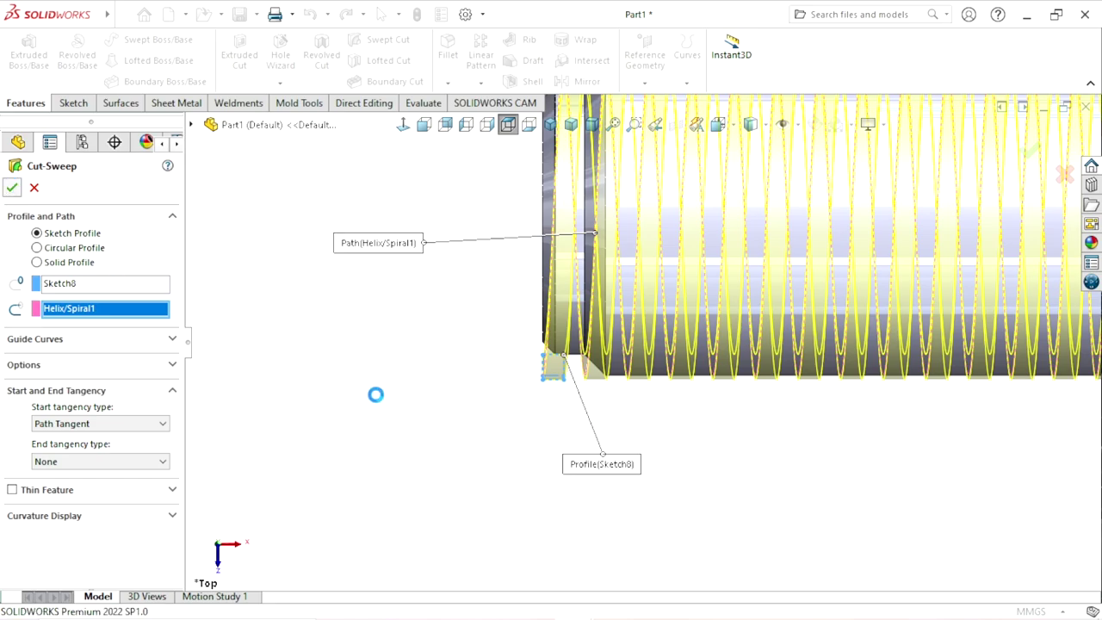
key(Return)
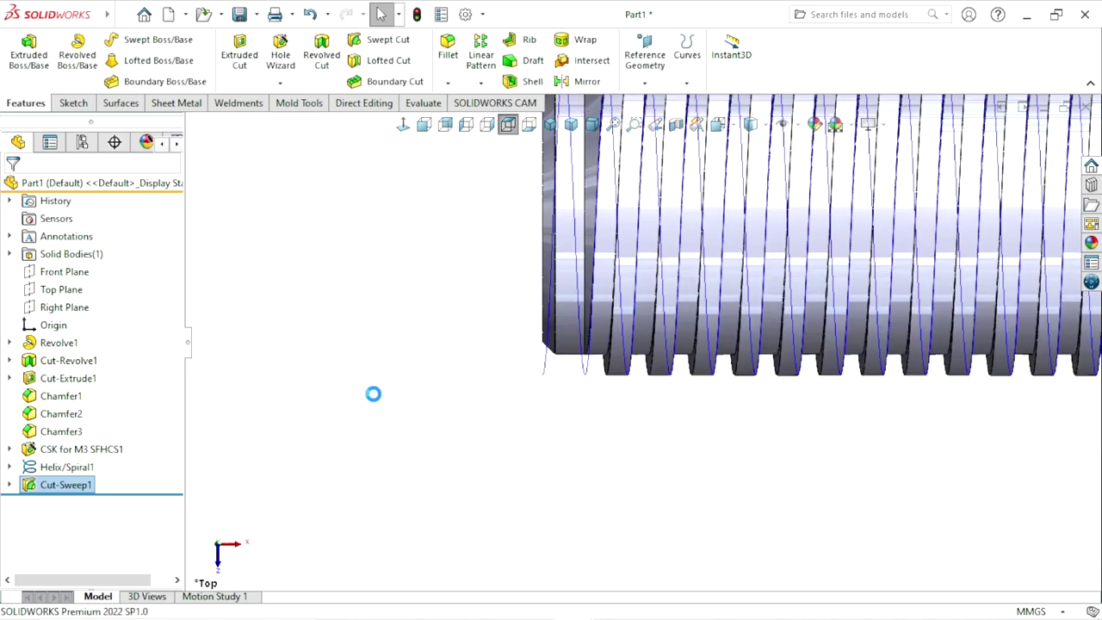
scroll(529, 387, up, 5)
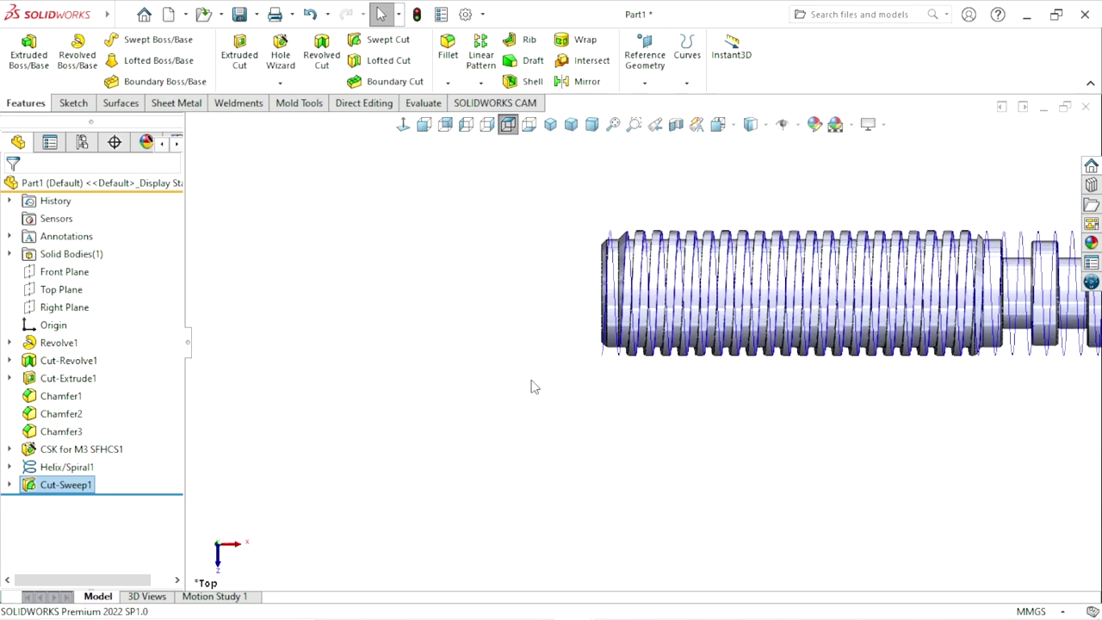
- Hide the Helix/Spiral1 curve from the FeatureManager tree
click(610, 356)
click(676, 301)
scroll(492, 402, up, 3)
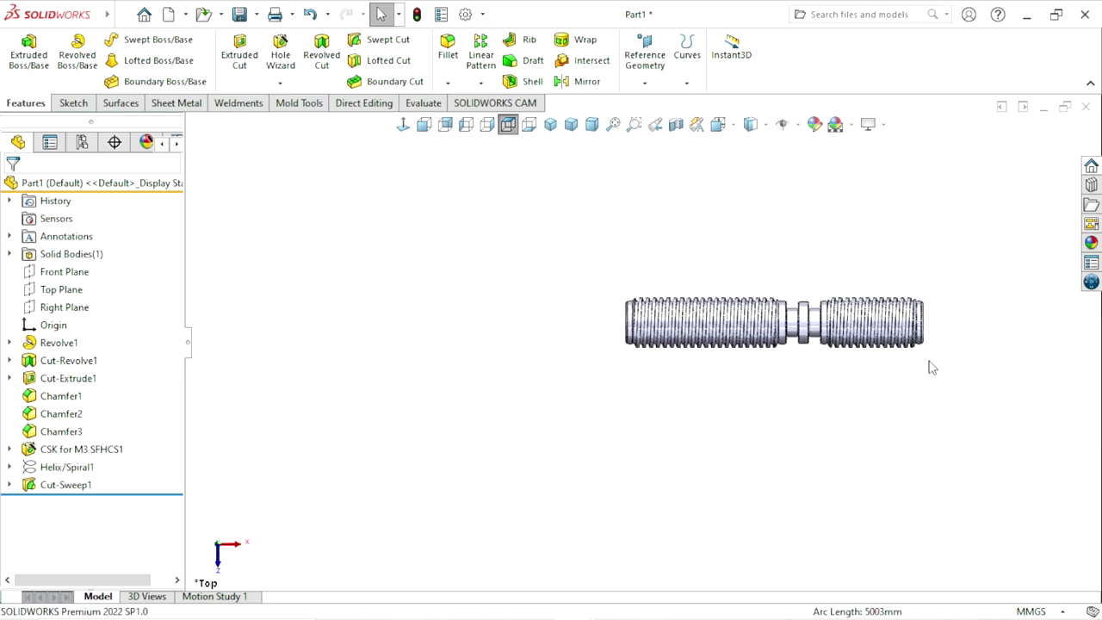
scroll(964, 353, down, 3)
- Orbit and zoom to inspect the square thread and the socket end face
mouse_move(778, 368)
middle_down()
mouse_move(790, 433)
mouse_move(750, 480)
middle_up()
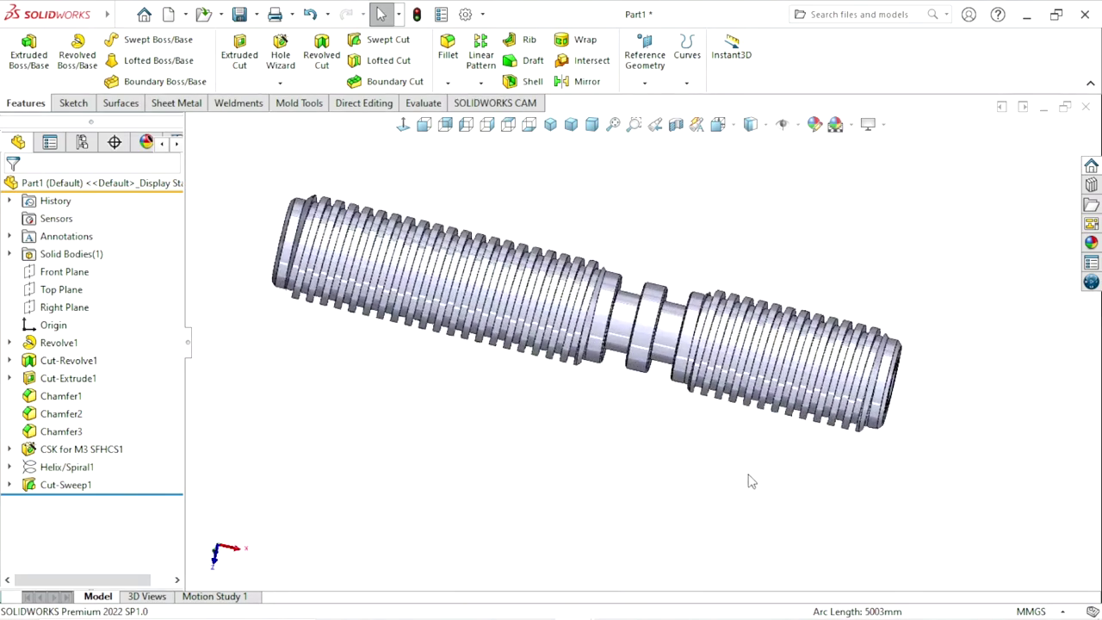
scroll(563, 428, up, 2)
scroll(696, 374, down, 2)
middle_drag(696, 375, 639, 431)
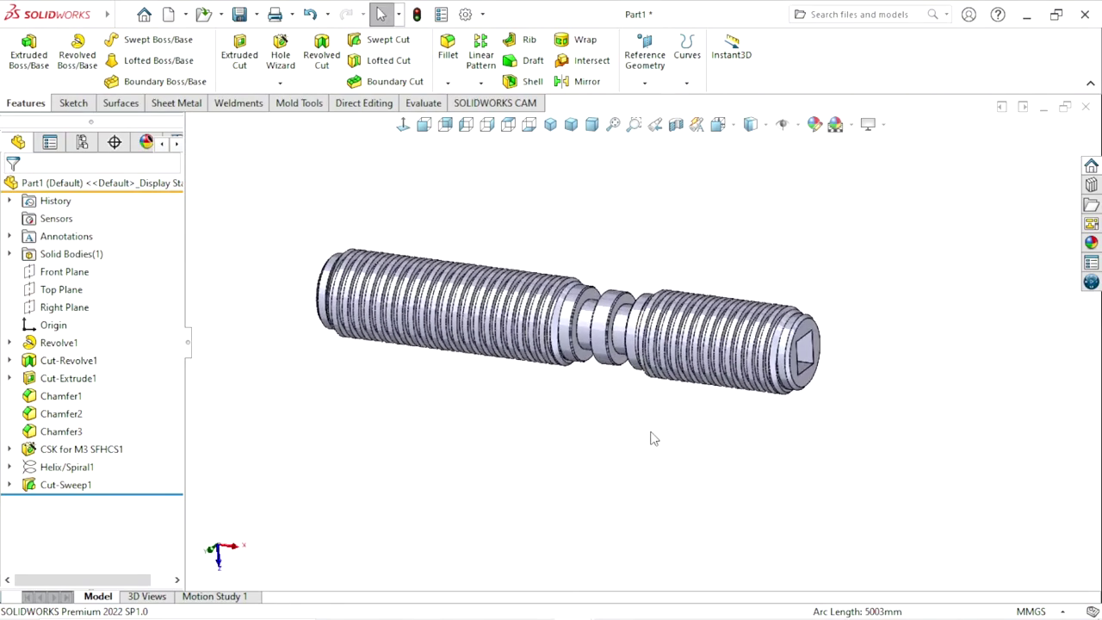
scroll(652, 440, up, 2)
scroll(675, 437, up, 1)
scroll(672, 436, up, 1)
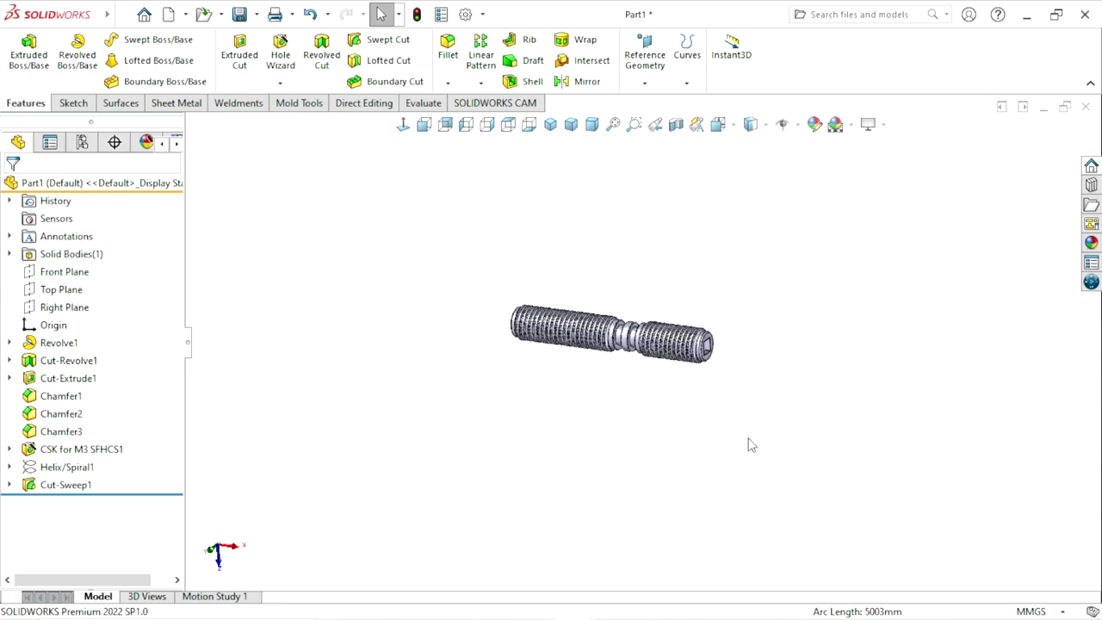
scroll(667, 430, up, 1)
scroll(630, 429, up, 1)
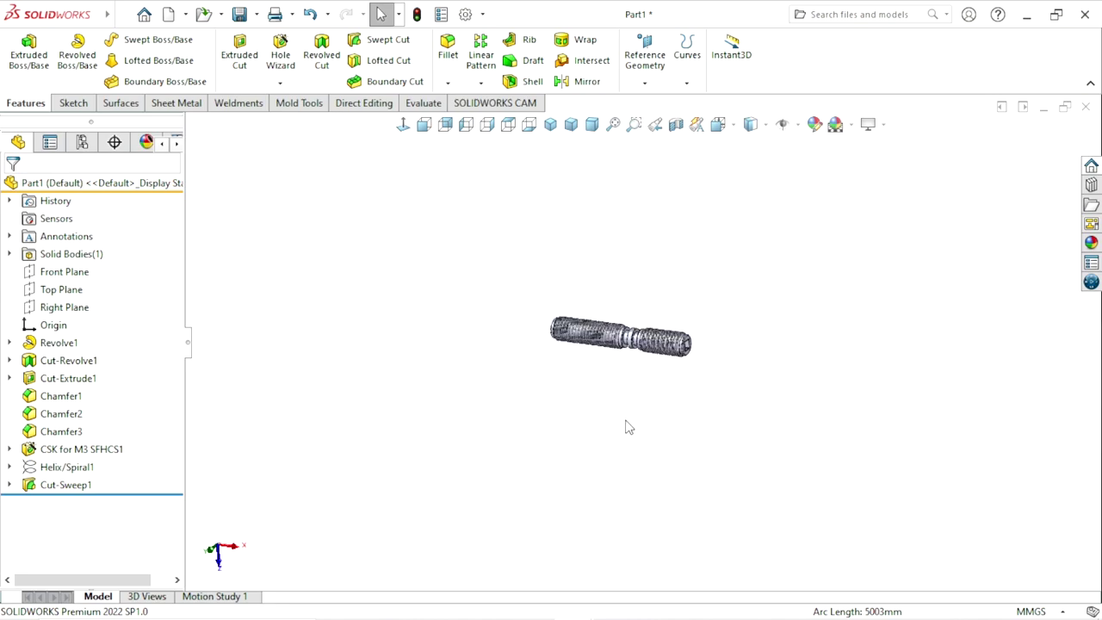
scroll(628, 427, up, 1)
scroll(629, 428, down, 1)
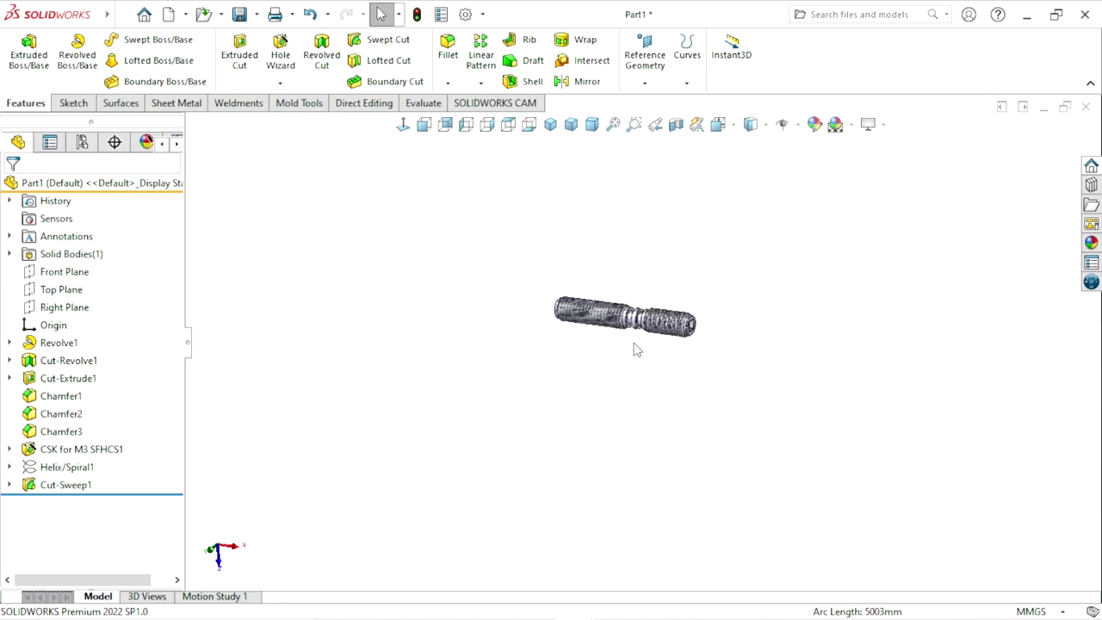
scroll(655, 353, down, 2)
scroll(758, 367, down, 1)
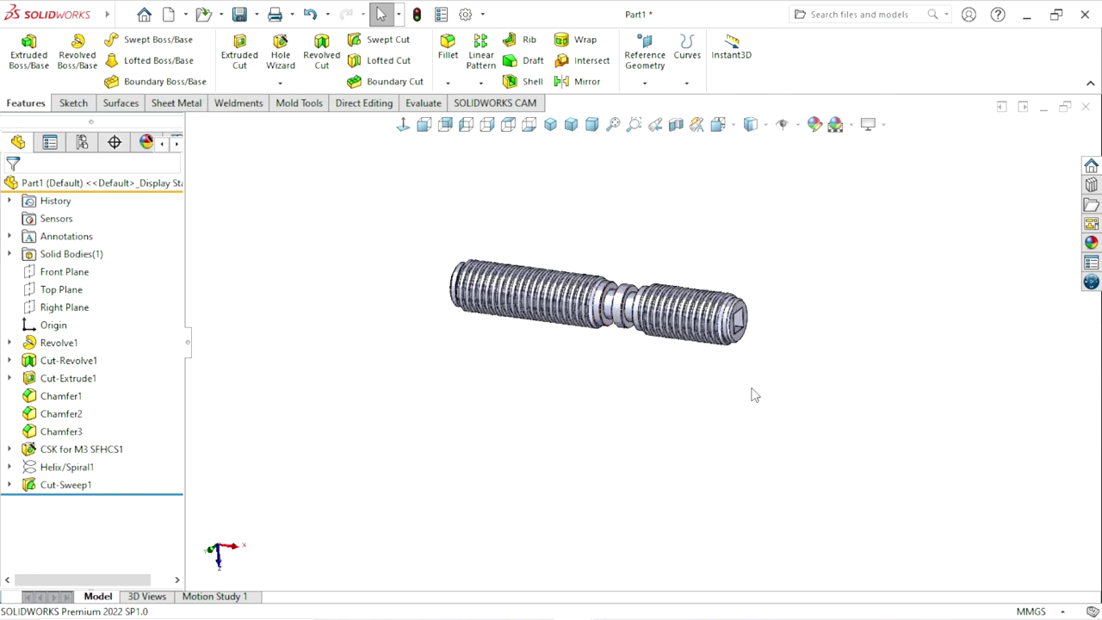
scroll(731, 387, up, 1)
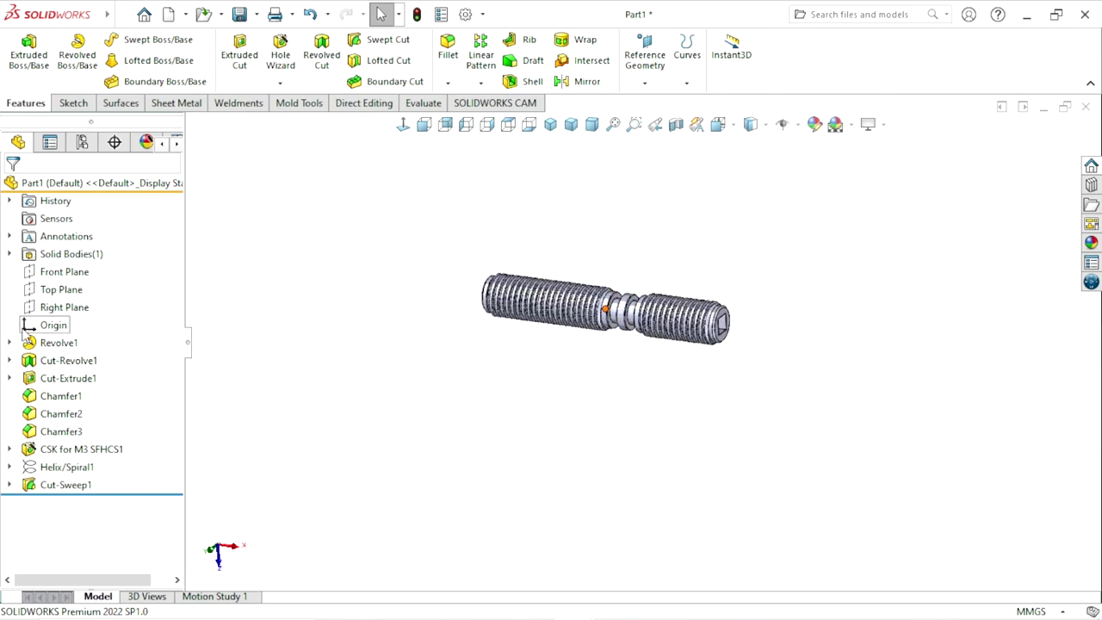
- Start a sketch on the Front Plane and set the display to show hidden lines dashed
click(64, 271)
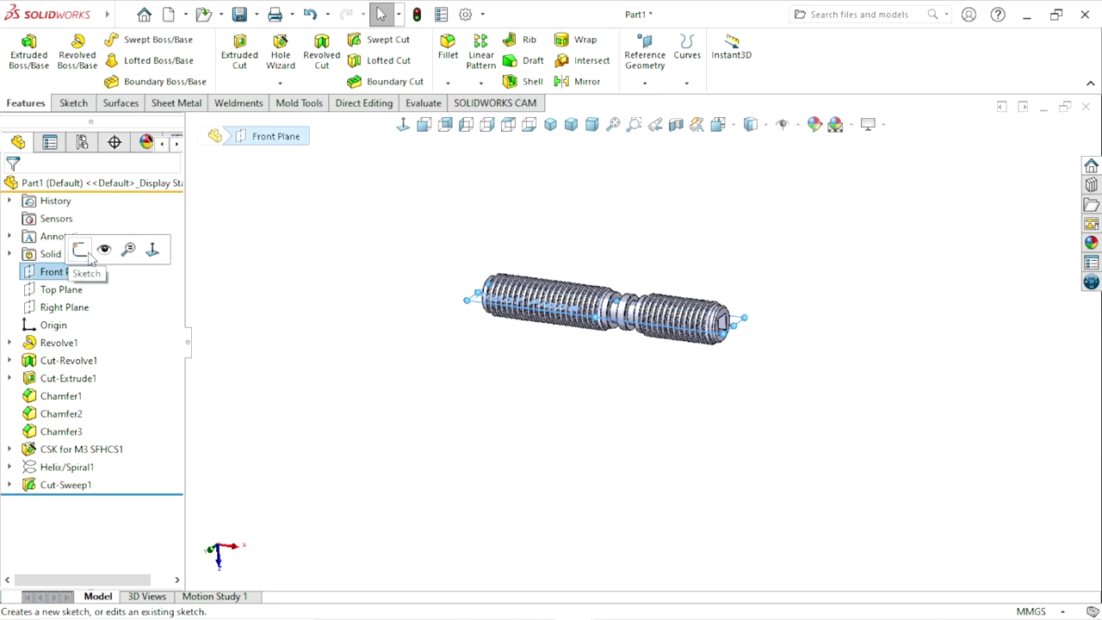
click(81, 250)
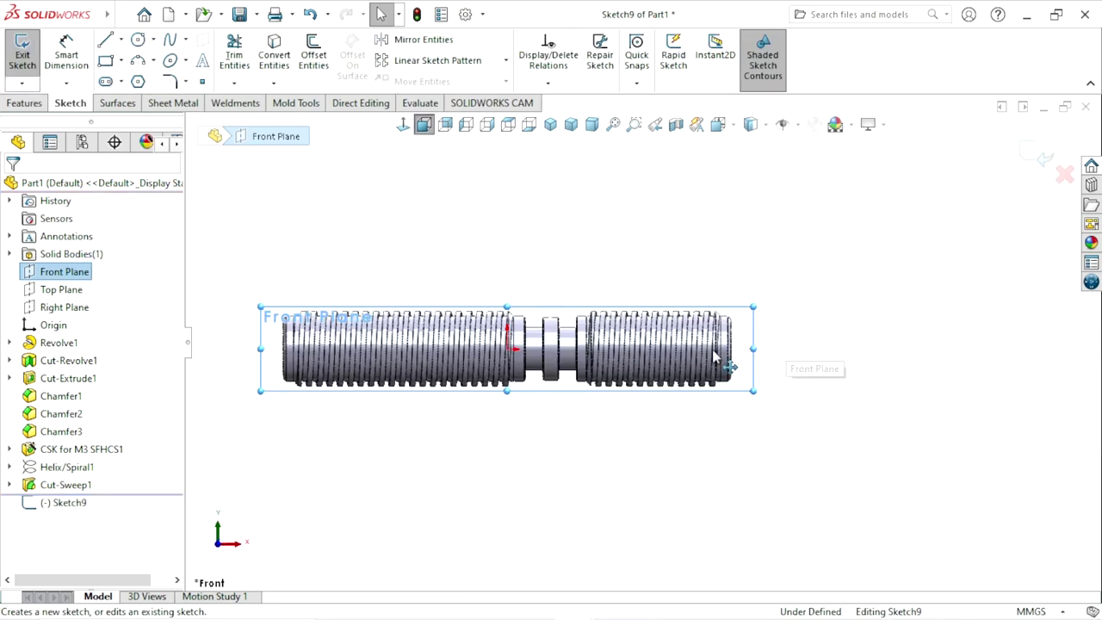
scroll(715, 357, down, 2)
click(780, 246)
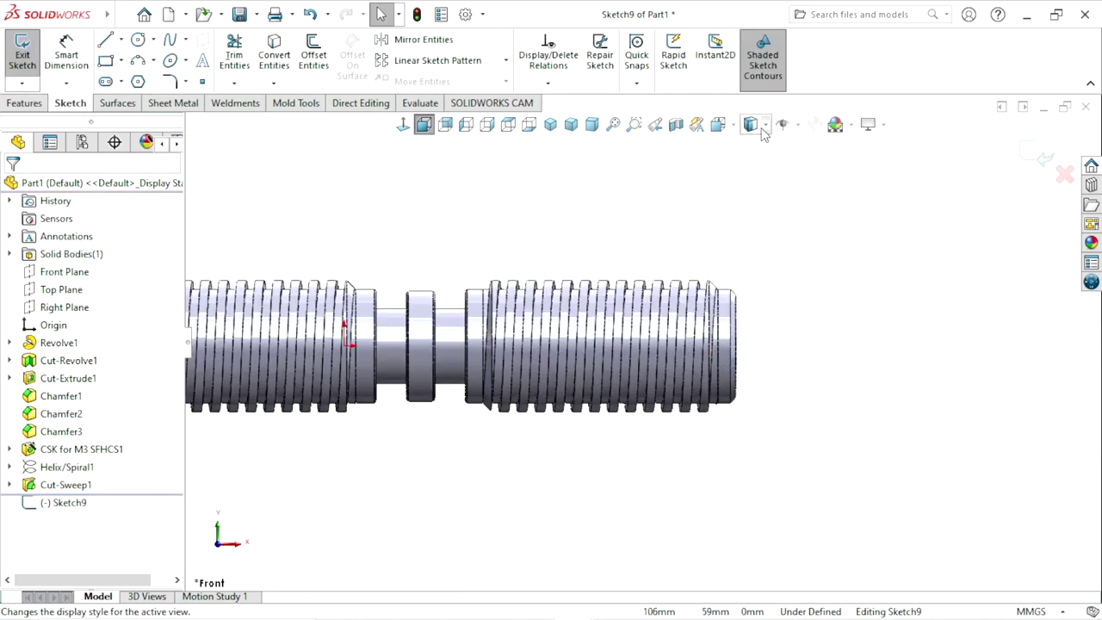
click(764, 126)
click(754, 193)
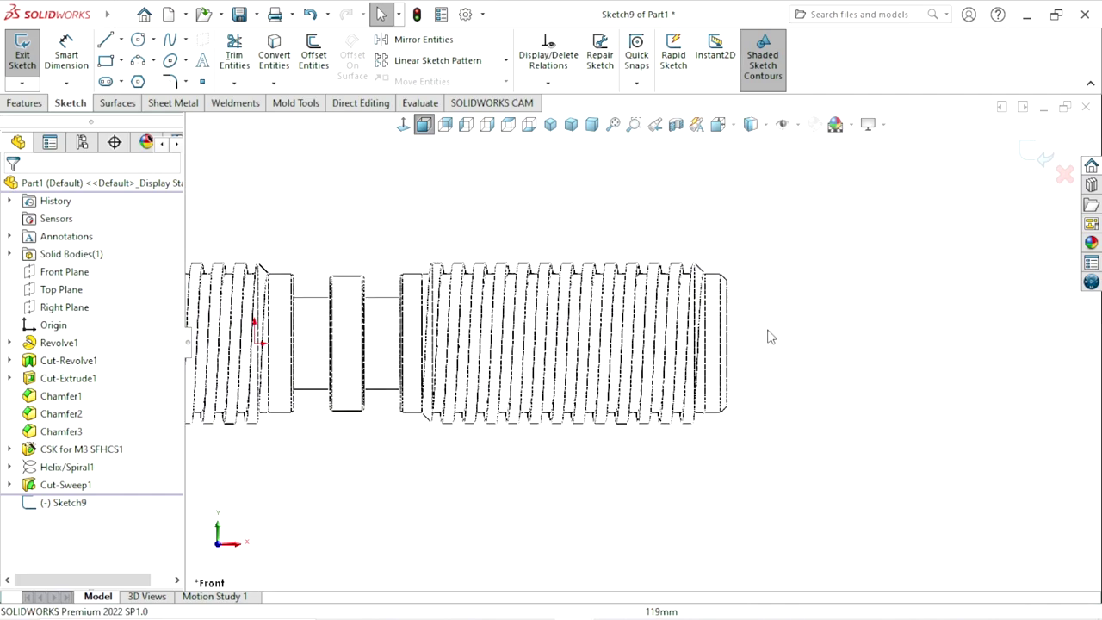
scroll(768, 332, down, 1)
click(765, 126)
click(753, 214)
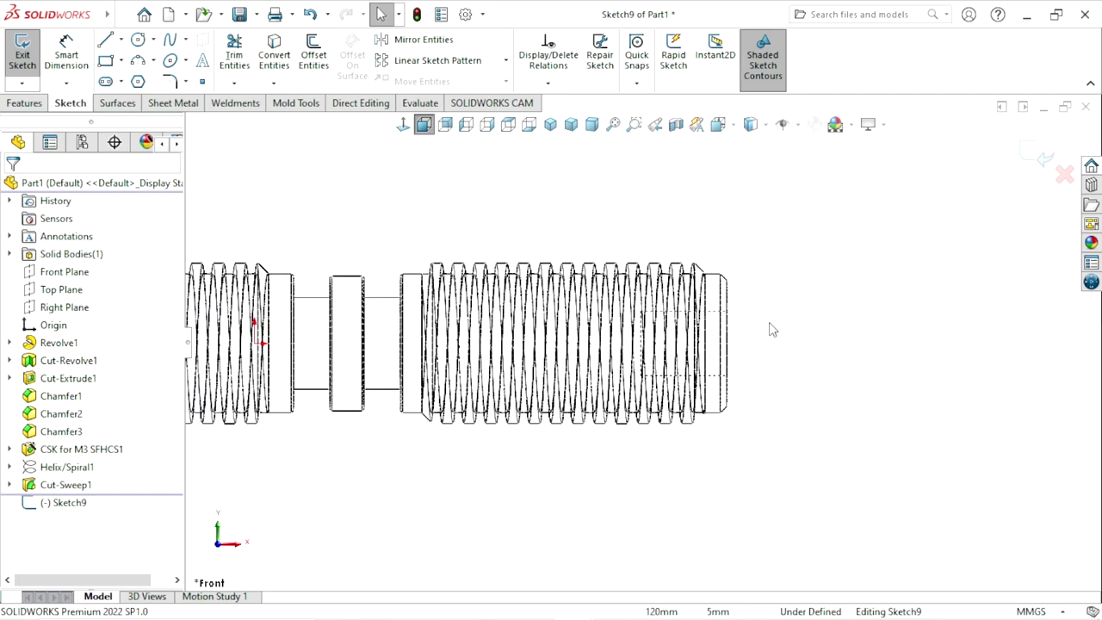
scroll(757, 326, down, 2)
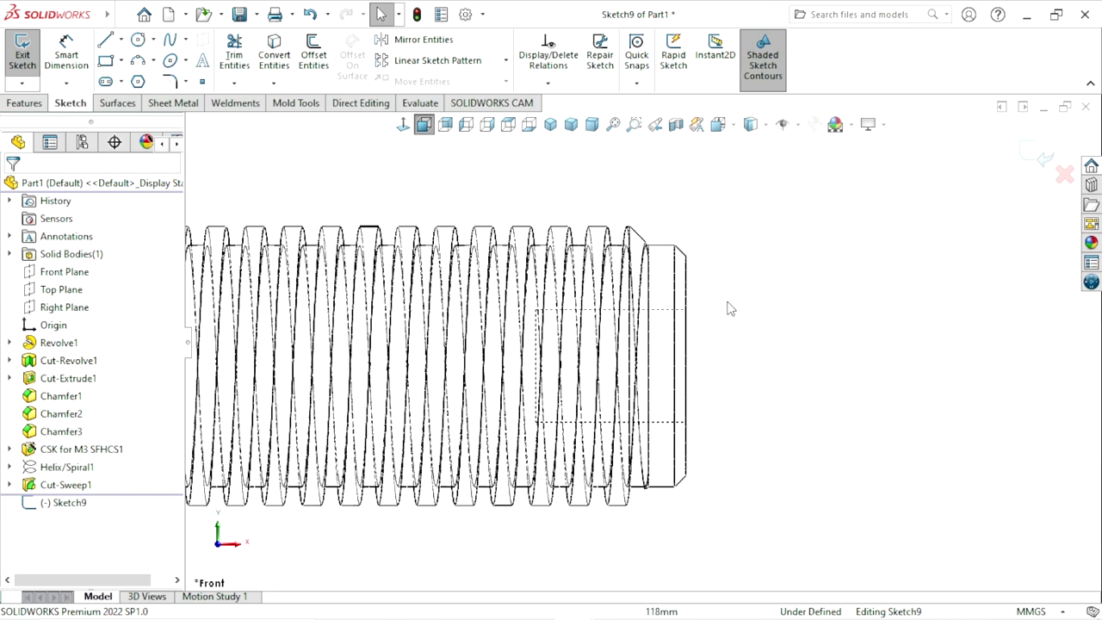
- Draw a small closed three-line triangle at the shaft's threaded right end
click(106, 40)
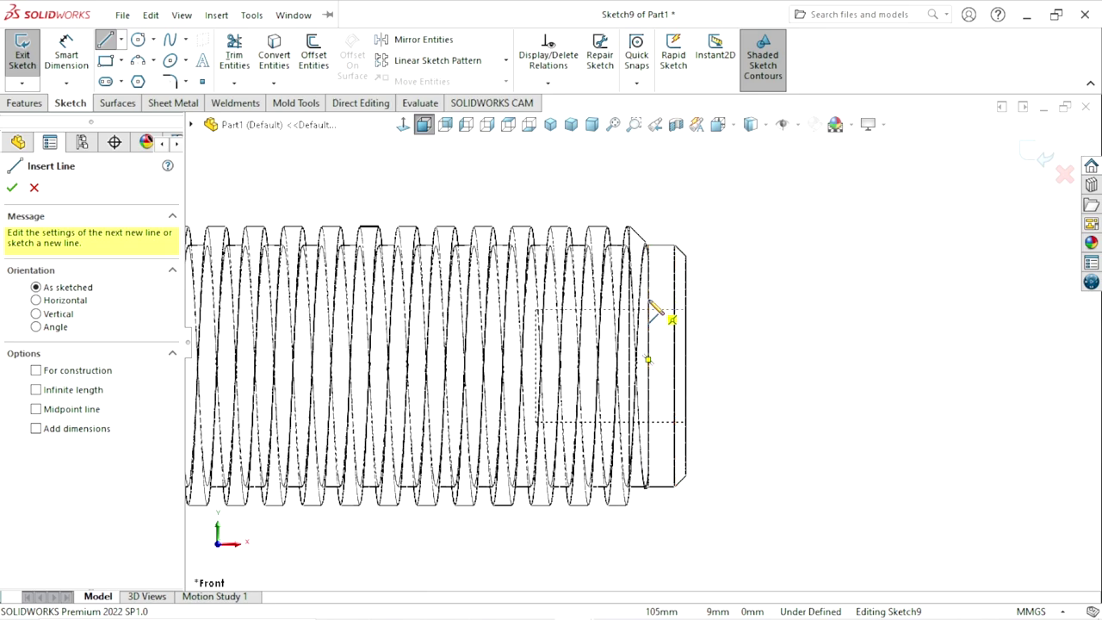
click(647, 300)
click(685, 300)
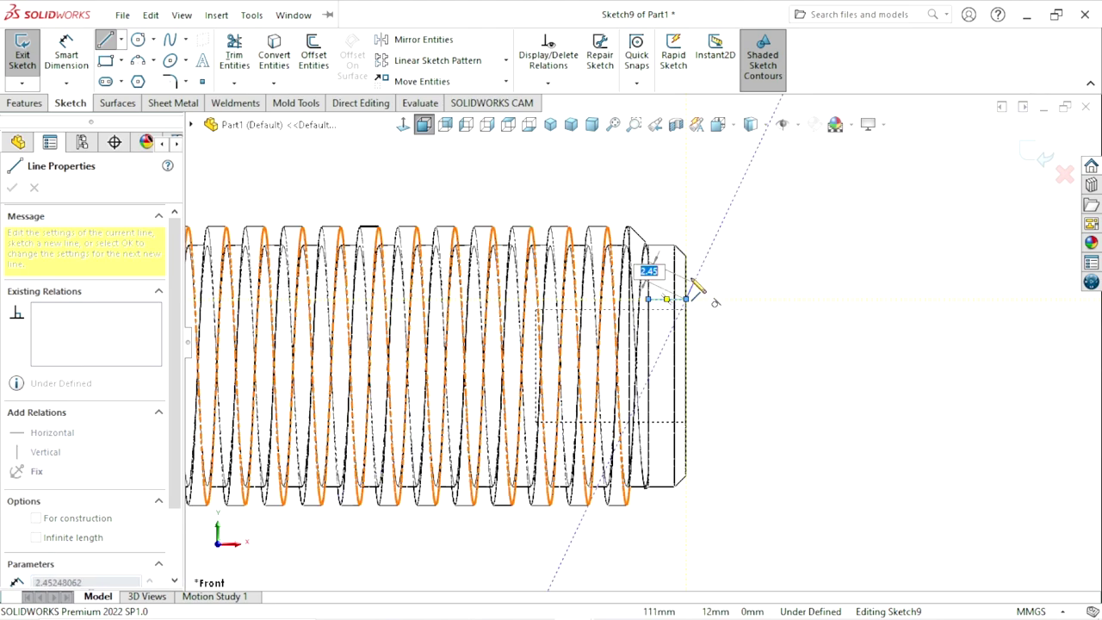
click(686, 269)
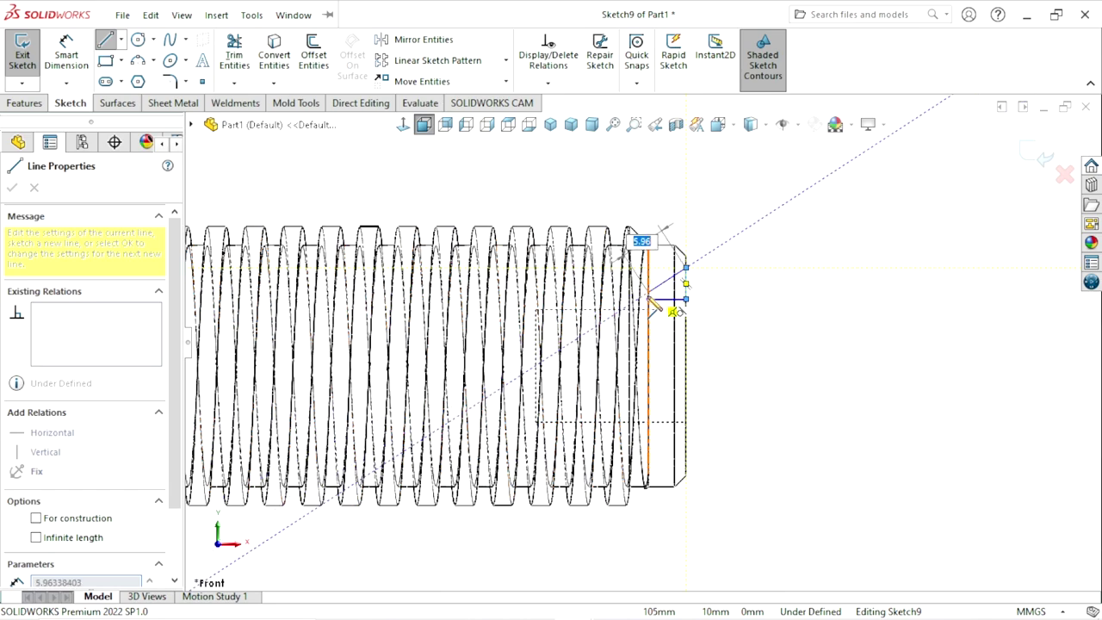
click(648, 300)
right_click(748, 293)
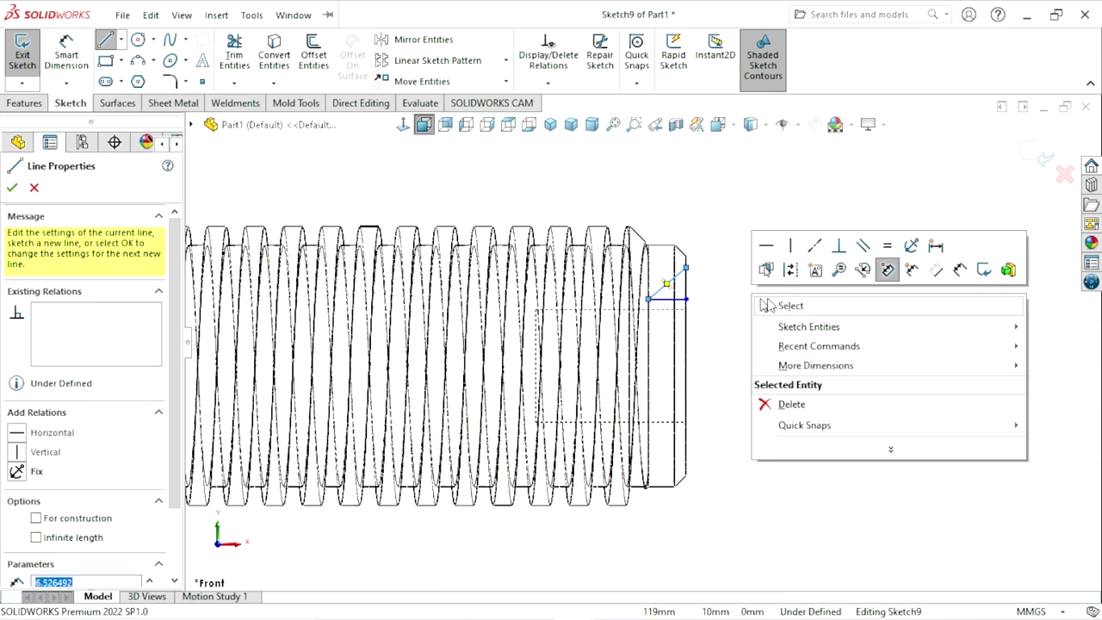
click(788, 305)
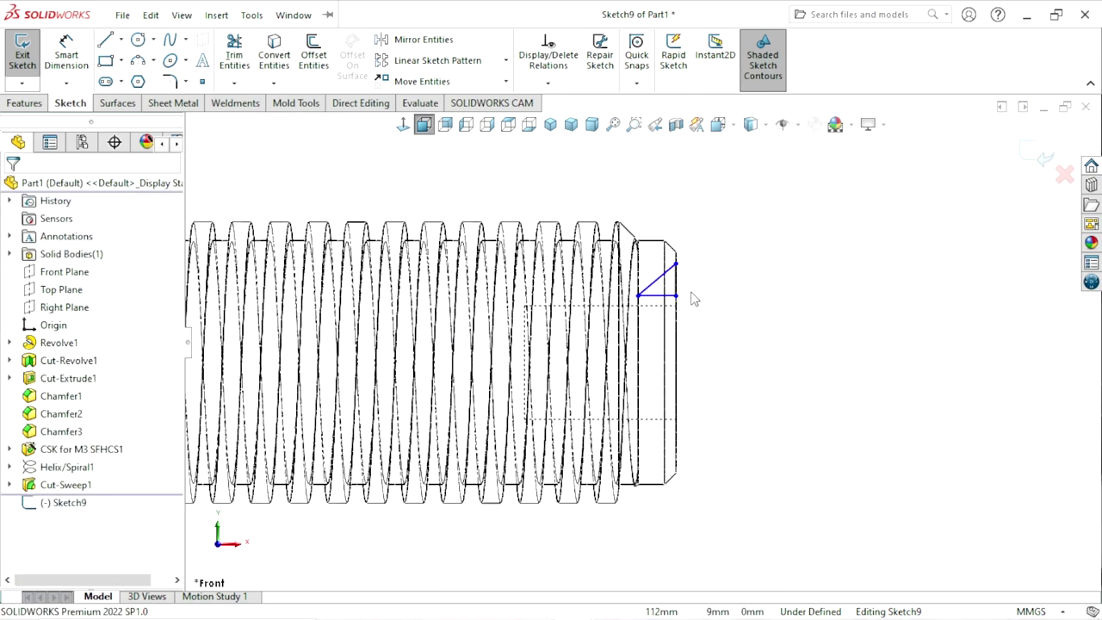
- Attempt to dimension the triangle's horizontal edge, dismissing the driven-dimension prompts
click(66, 54)
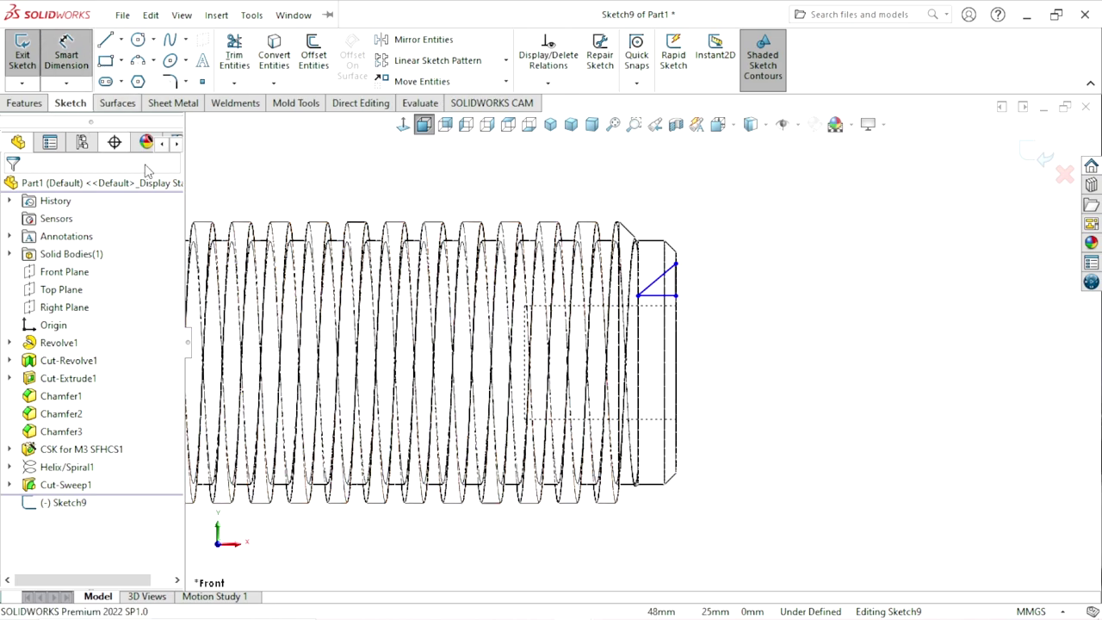
click(660, 298)
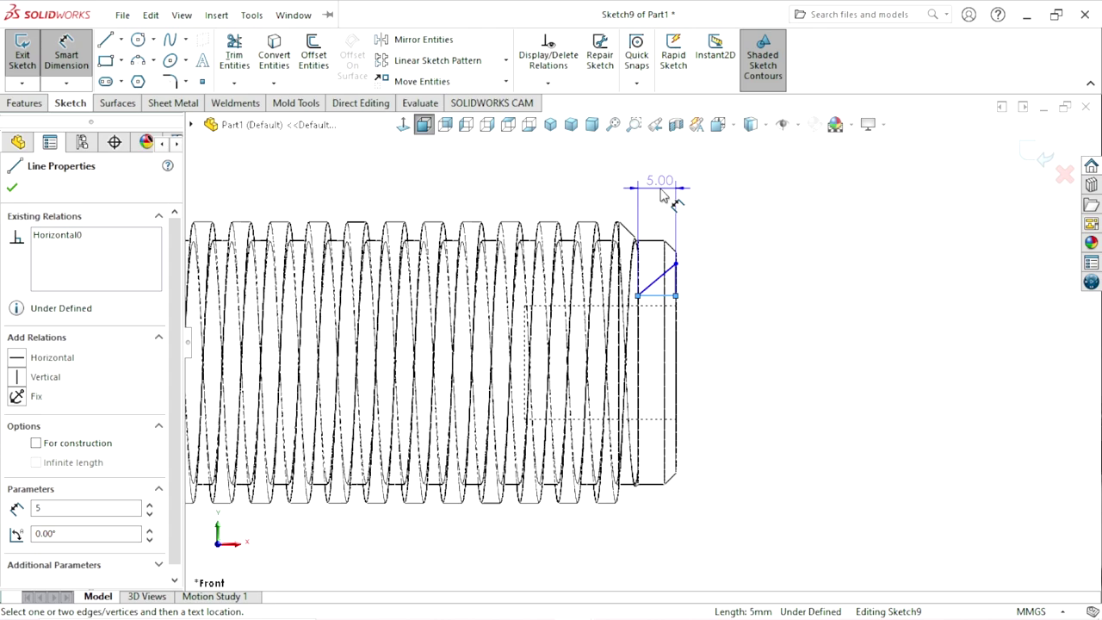
click(662, 195)
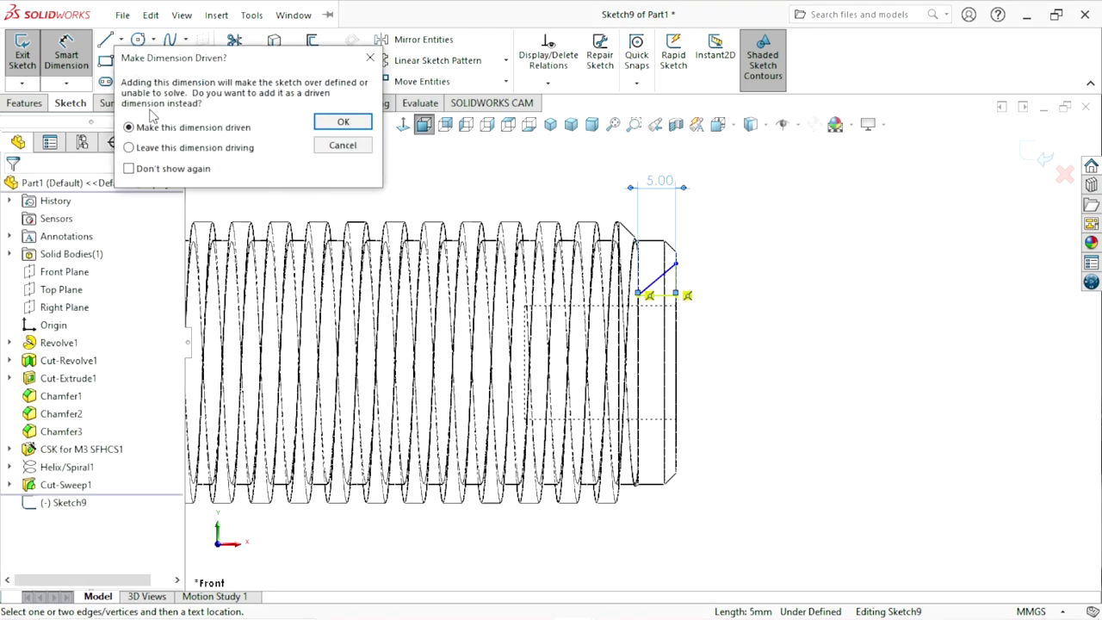
click(371, 57)
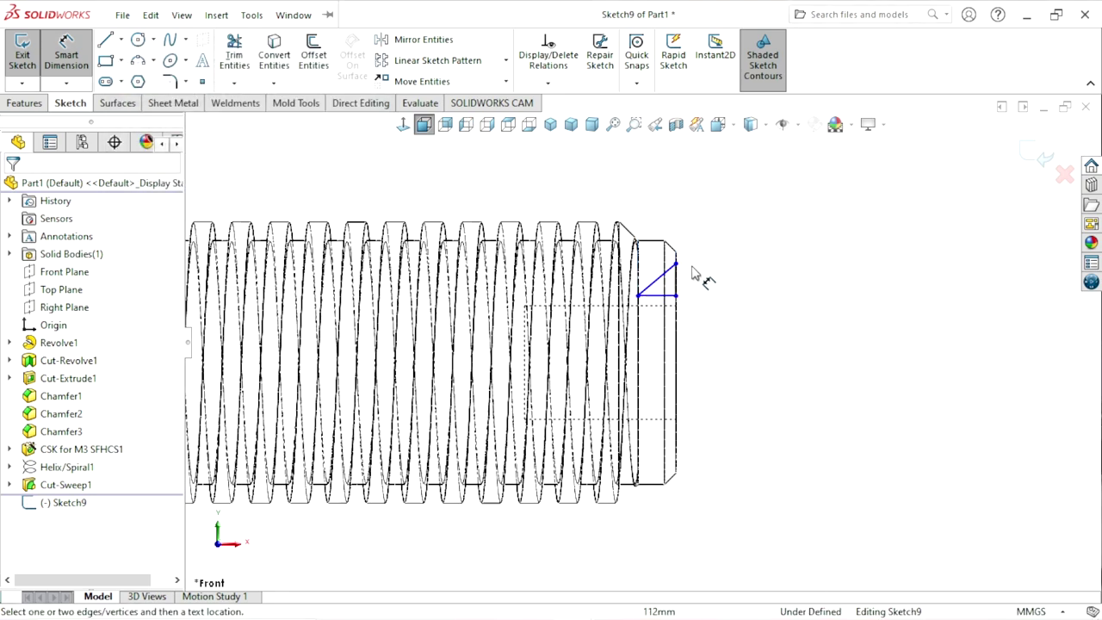
click(660, 301)
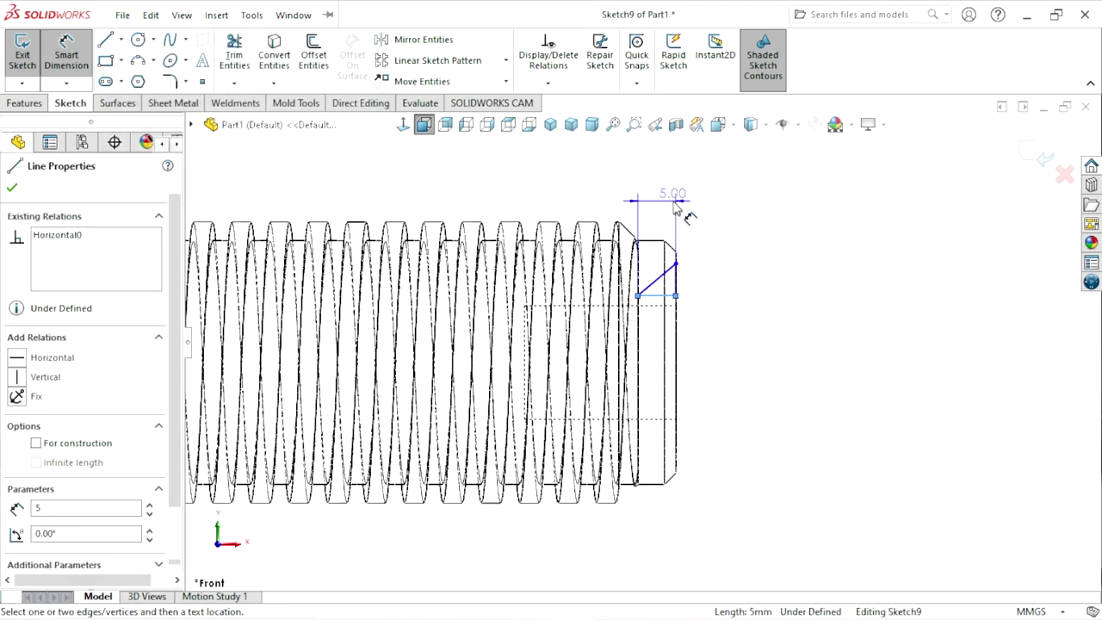
click(676, 200)
click(342, 145)
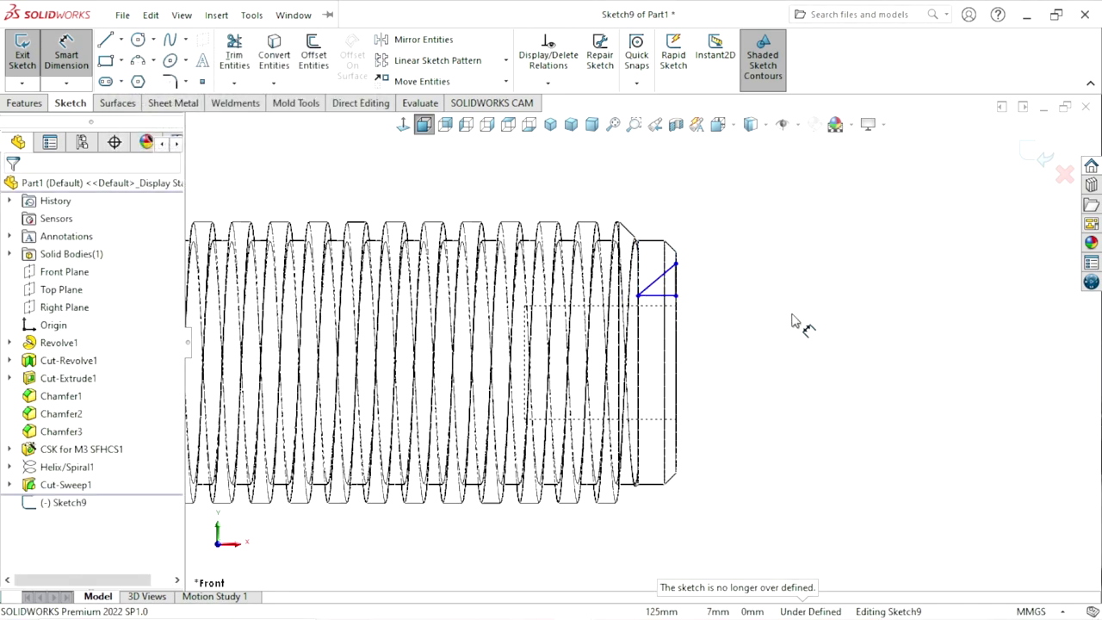
key(Escape)
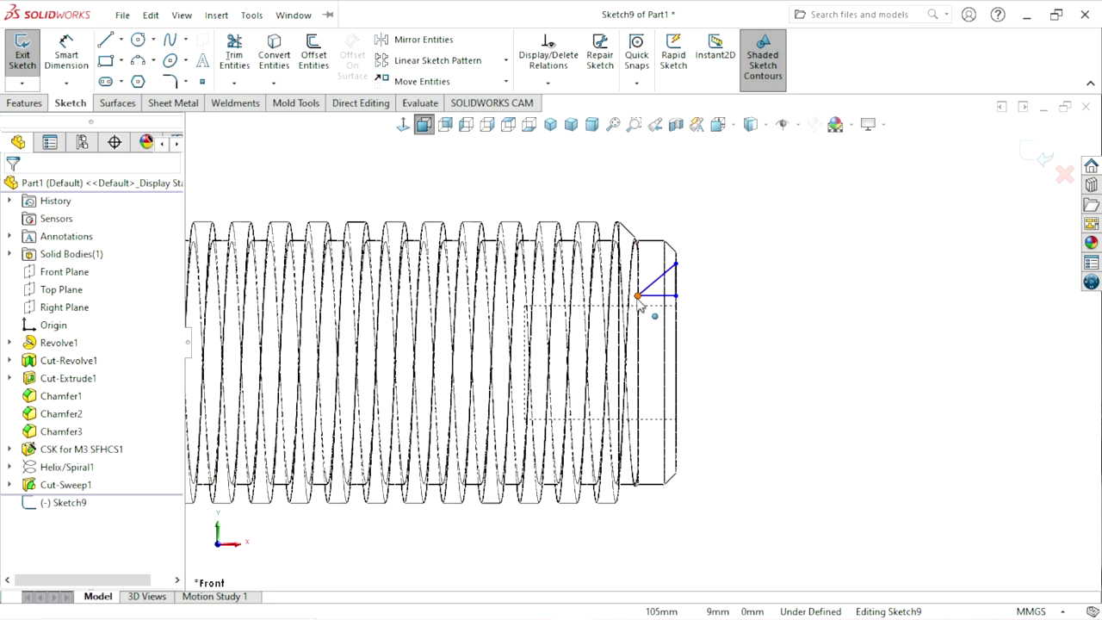
click(638, 297)
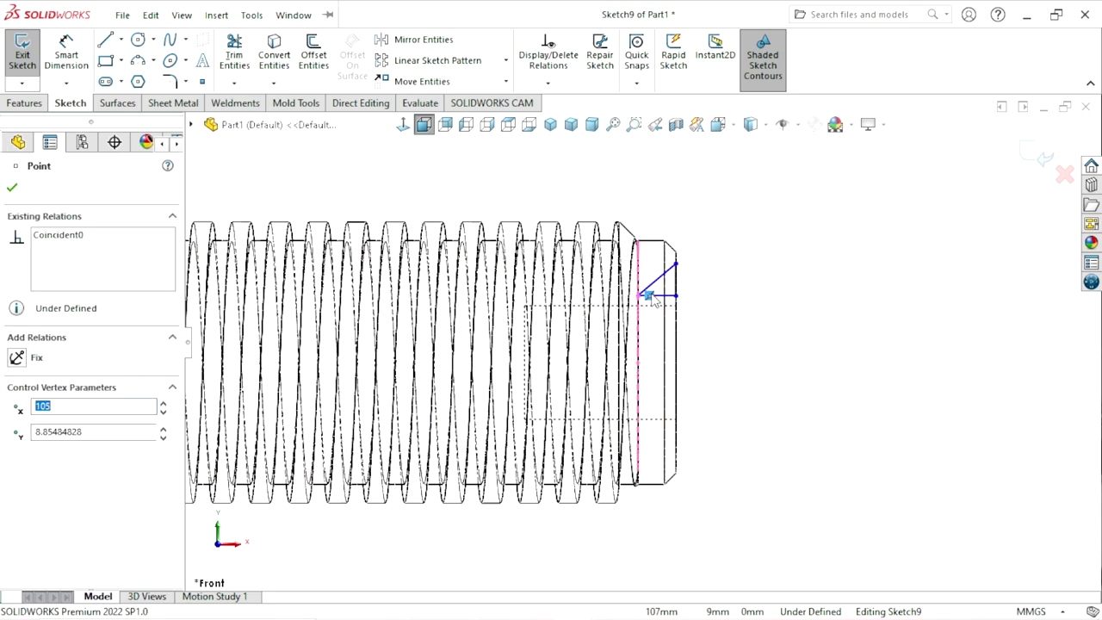
key(Escape)
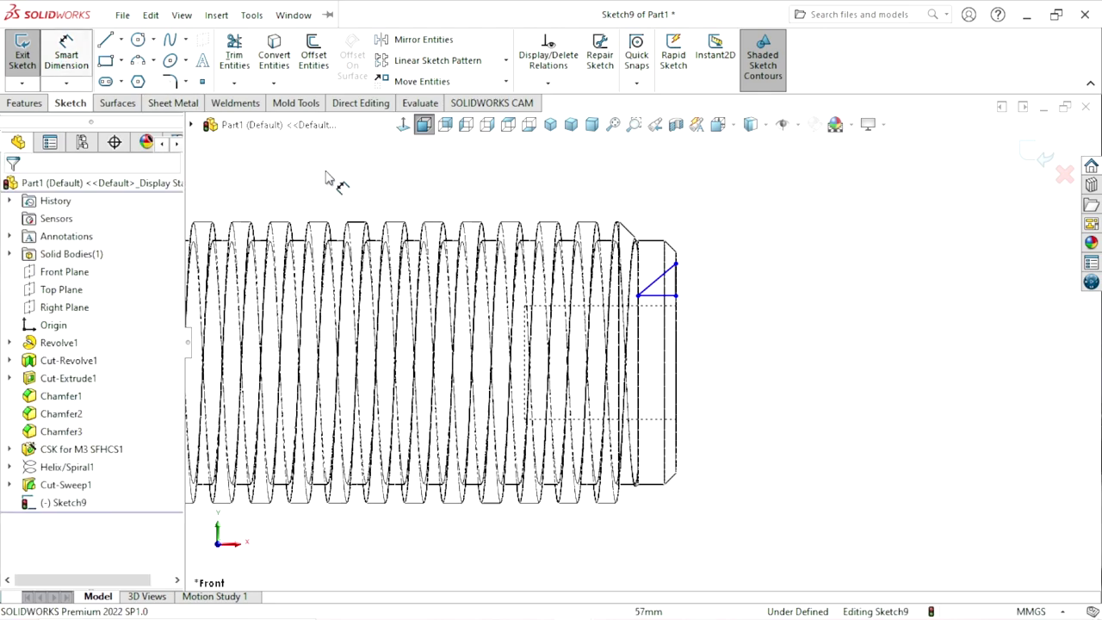
- Dimension the triangle's horizontal edge to 2.5 mm
key(d)
click(668, 241)
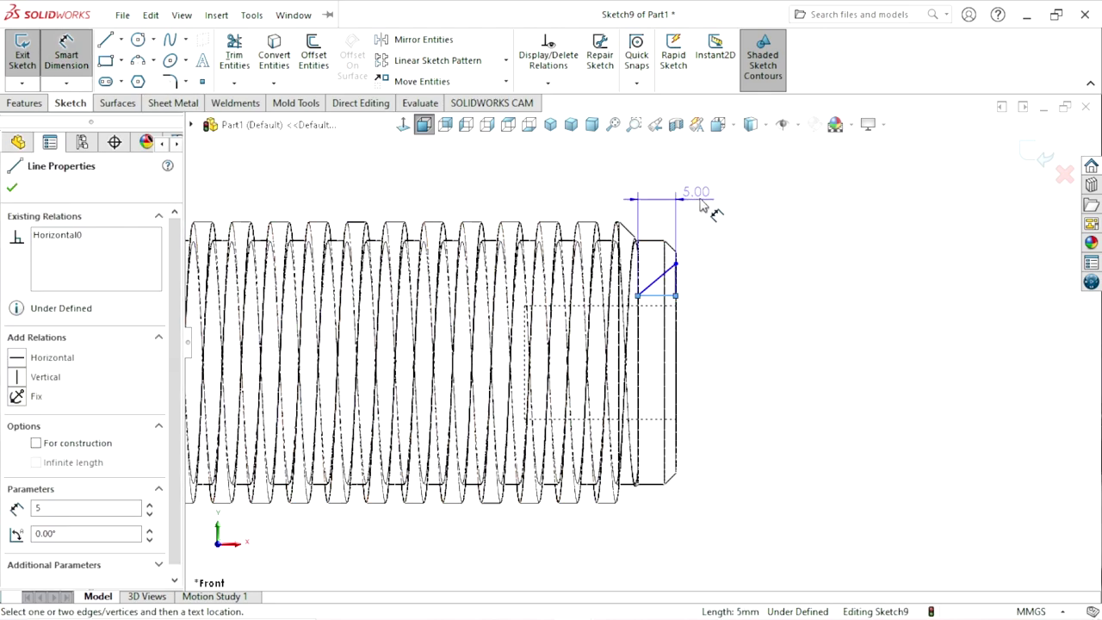
click(685, 215)
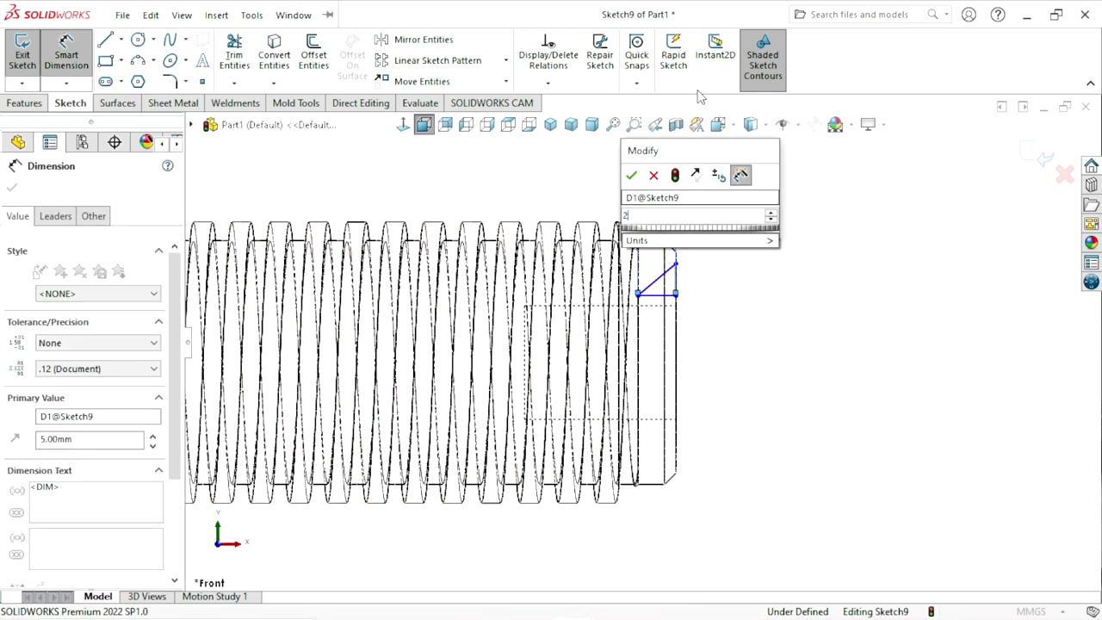
text(2.5)
key(Return)
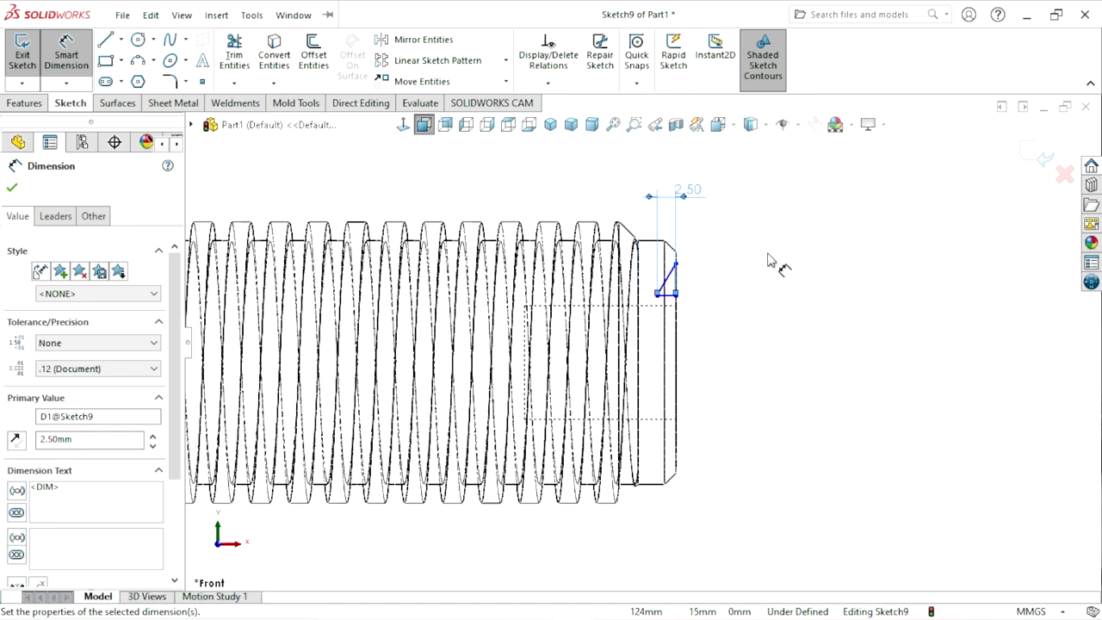
click(719, 341)
scroll(701, 306, down, 2)
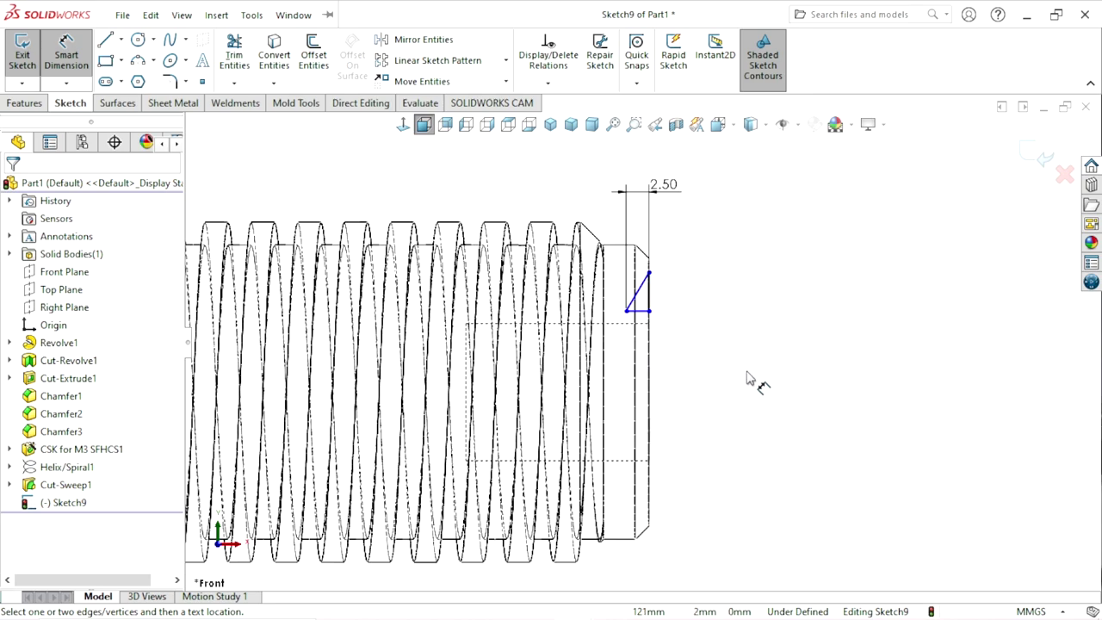
- Draw a construction centerline along the shaft axis from the end face
click(122, 39)
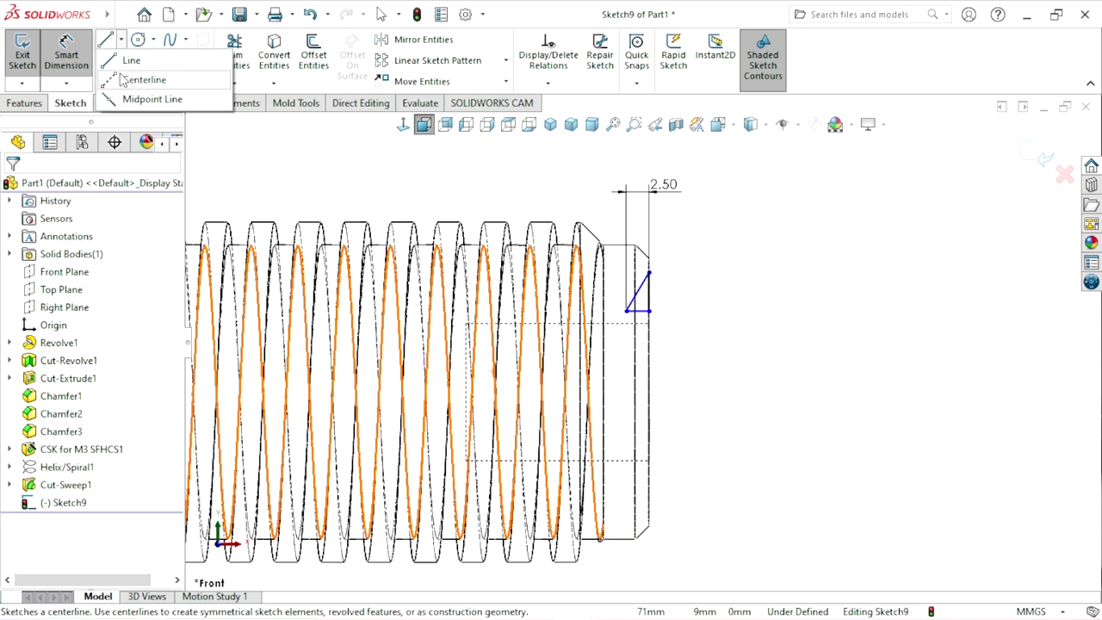
click(133, 82)
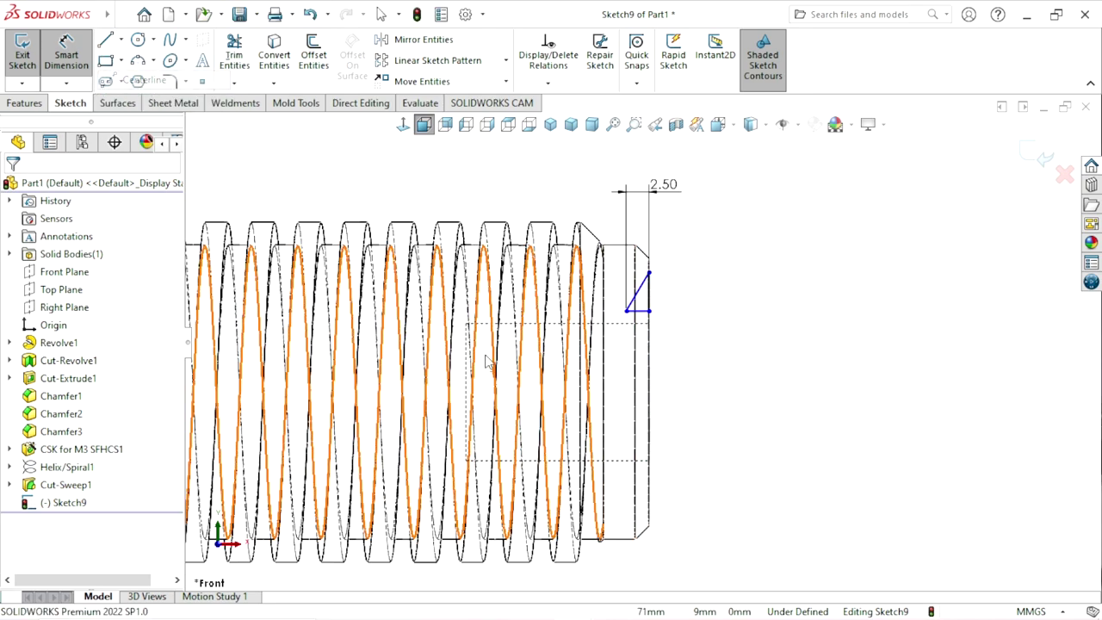
click(649, 392)
click(323, 391)
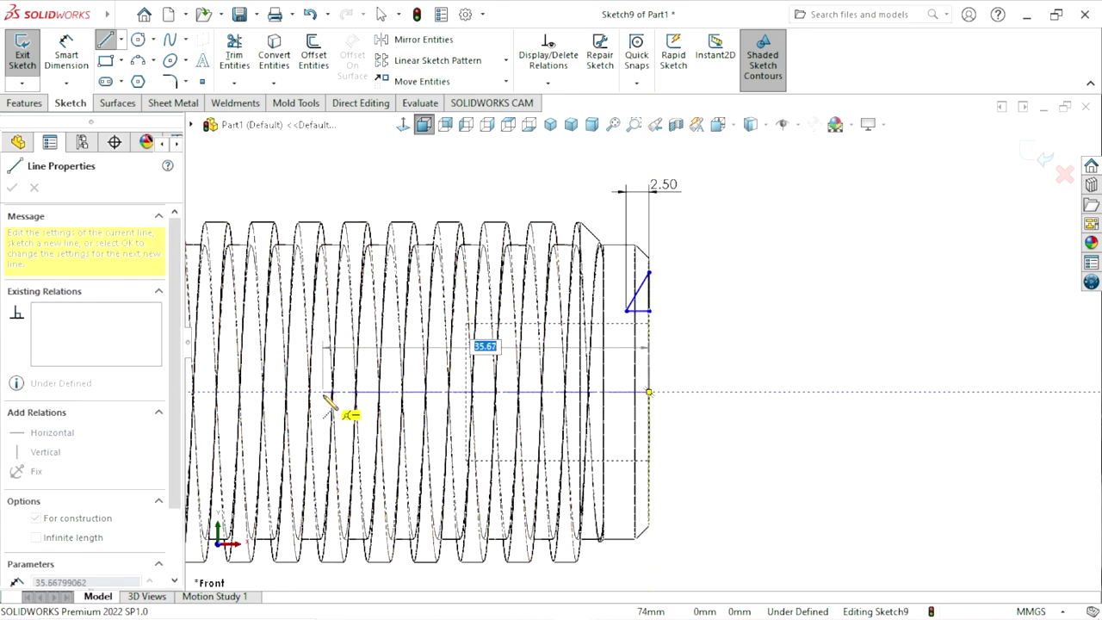
right_click(758, 398)
click(776, 418)
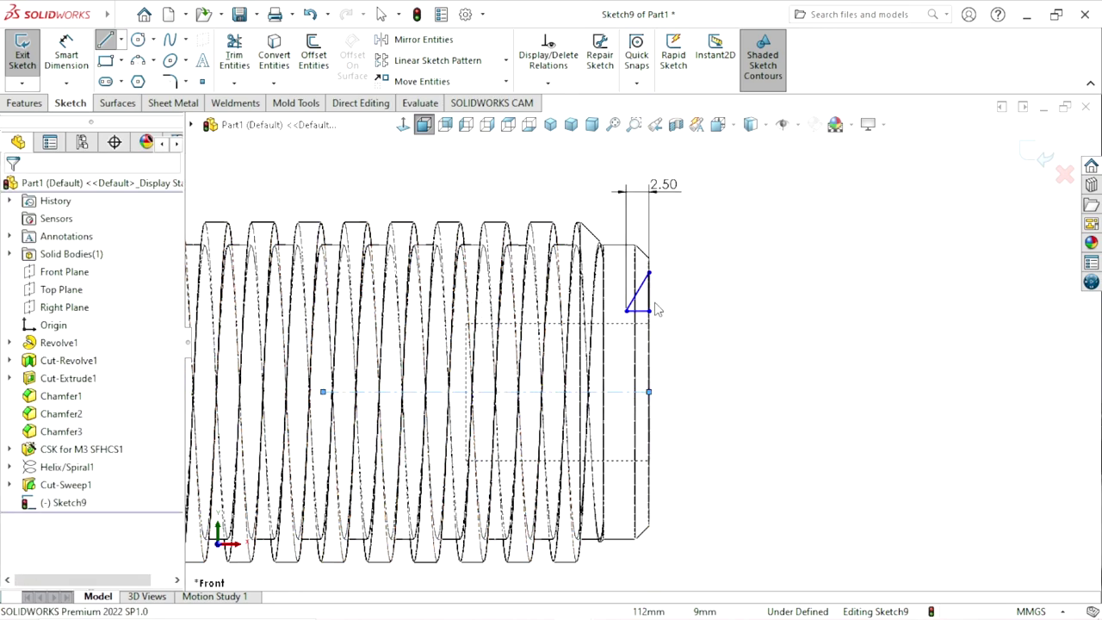
- Dimension the triangle's bottom edge 5 mm from the centerline
click(66, 54)
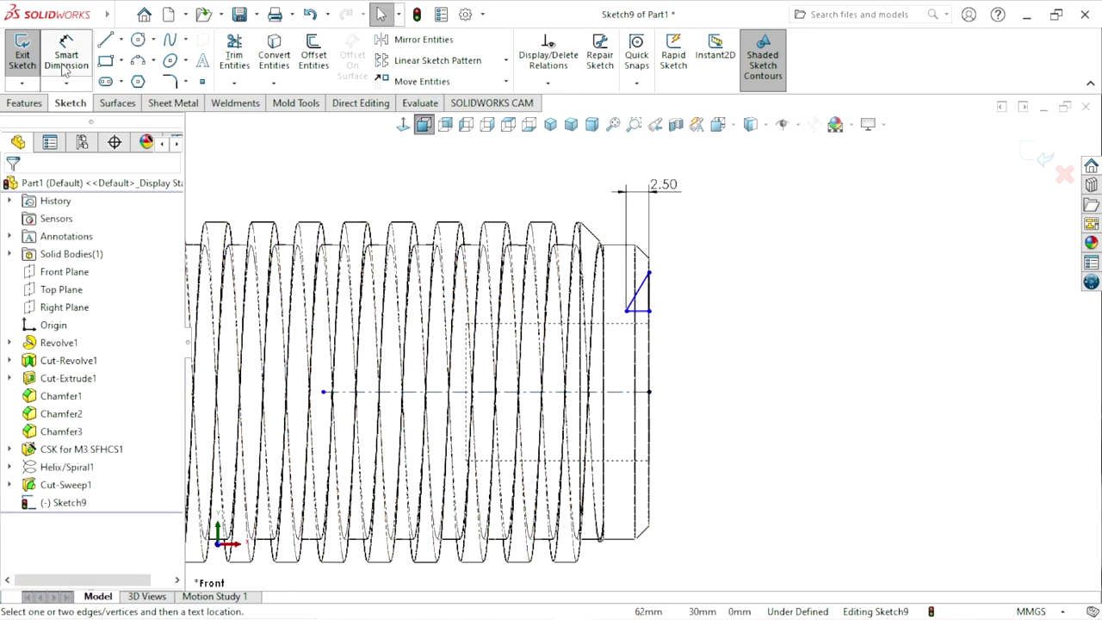
click(646, 392)
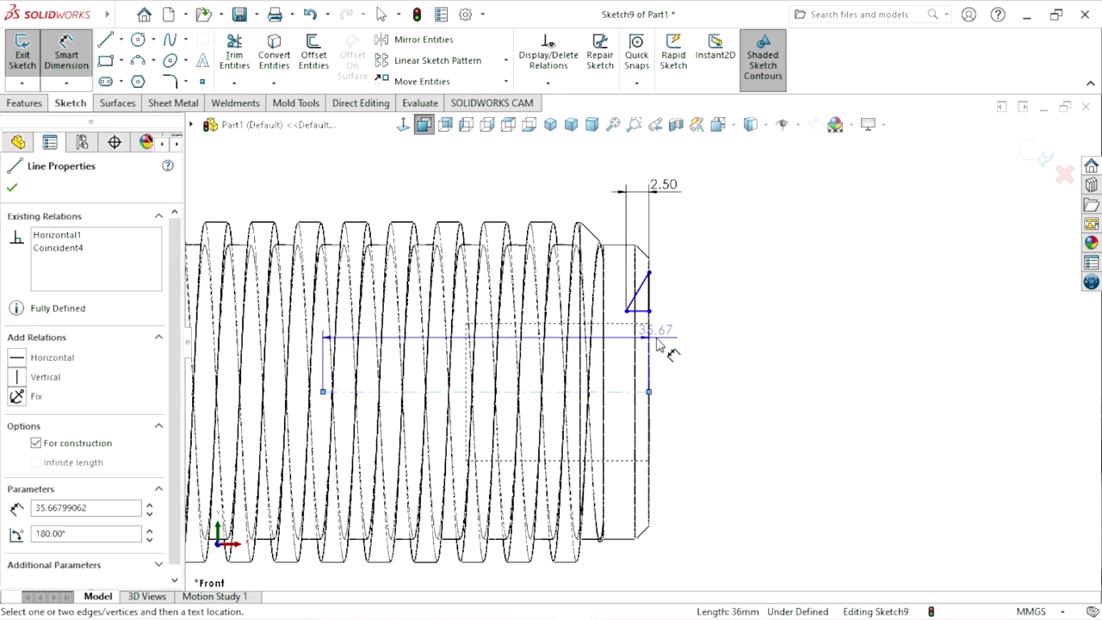
click(643, 312)
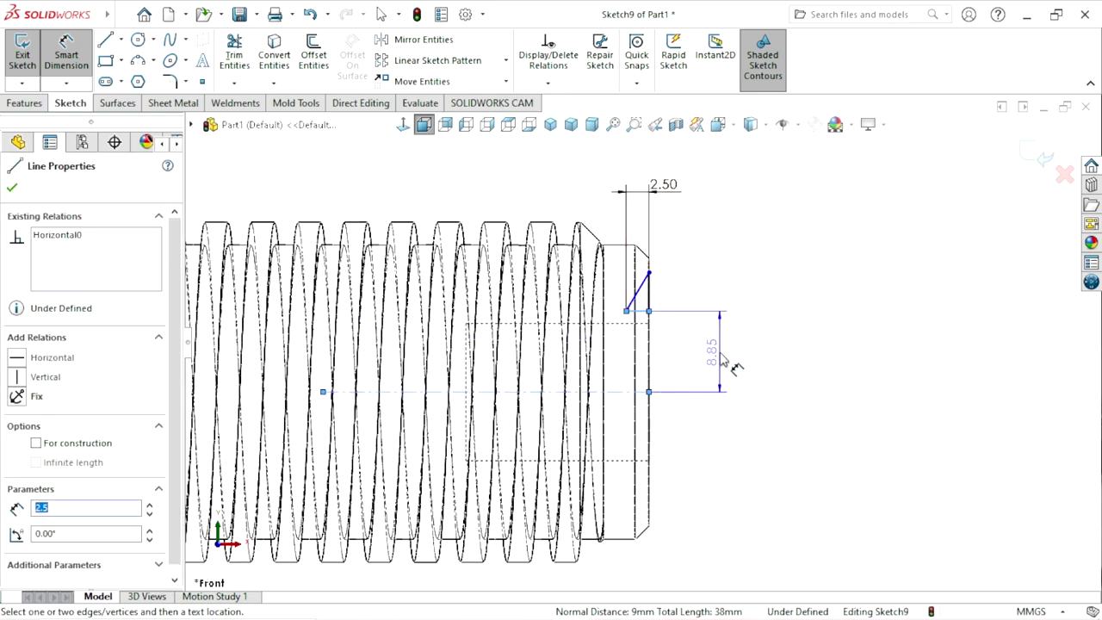
click(720, 355)
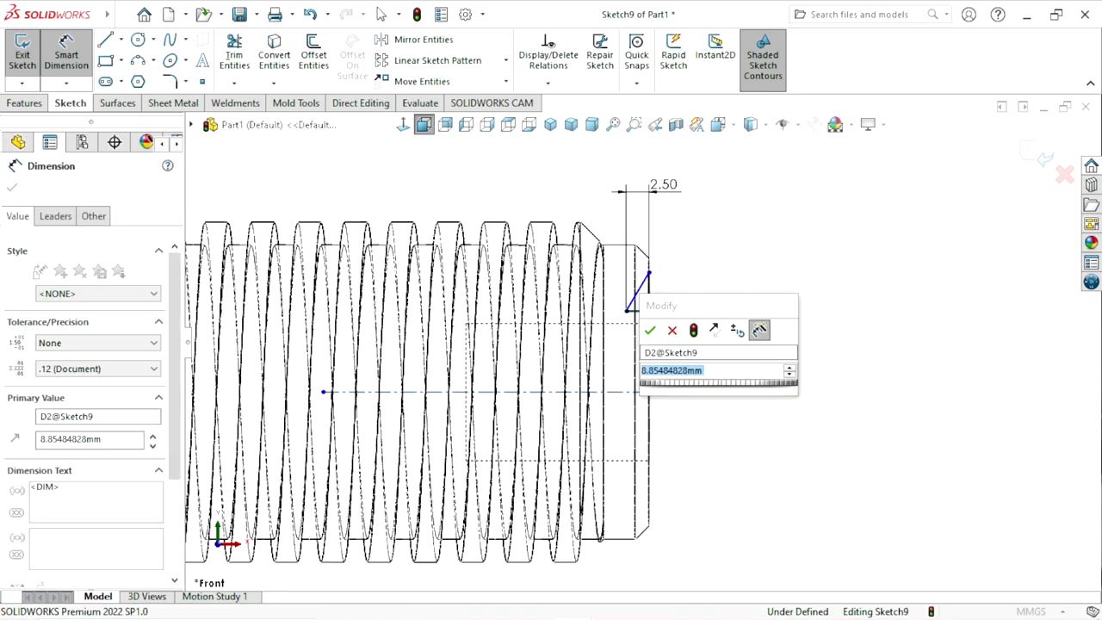
text(5)
key(Return)
click(793, 399)
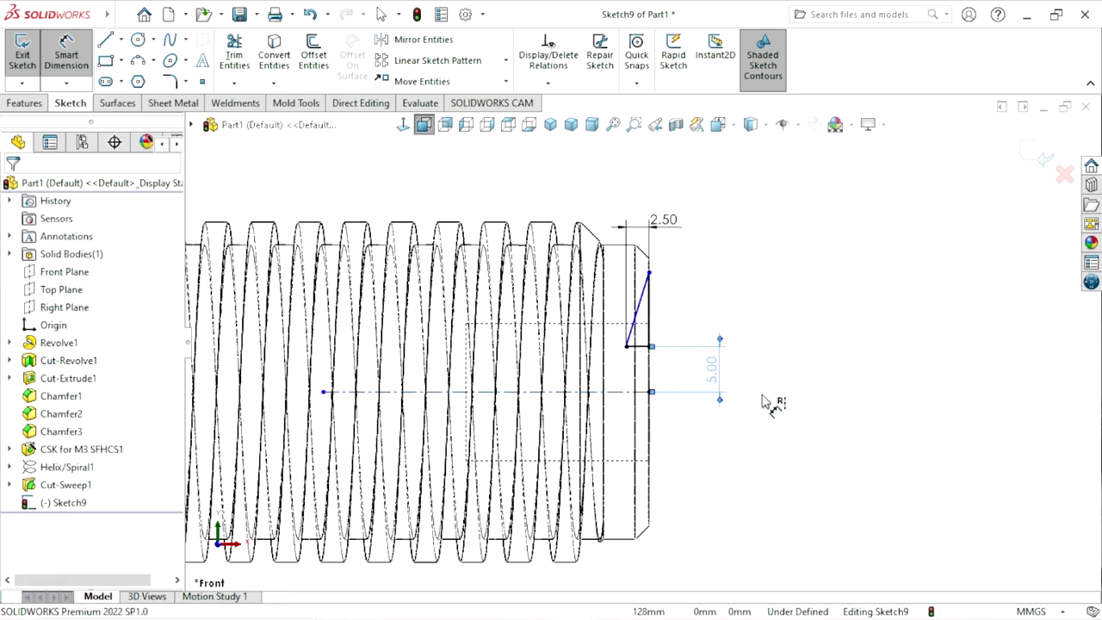
scroll(754, 375, up, 1)
scroll(734, 342, up, 1)
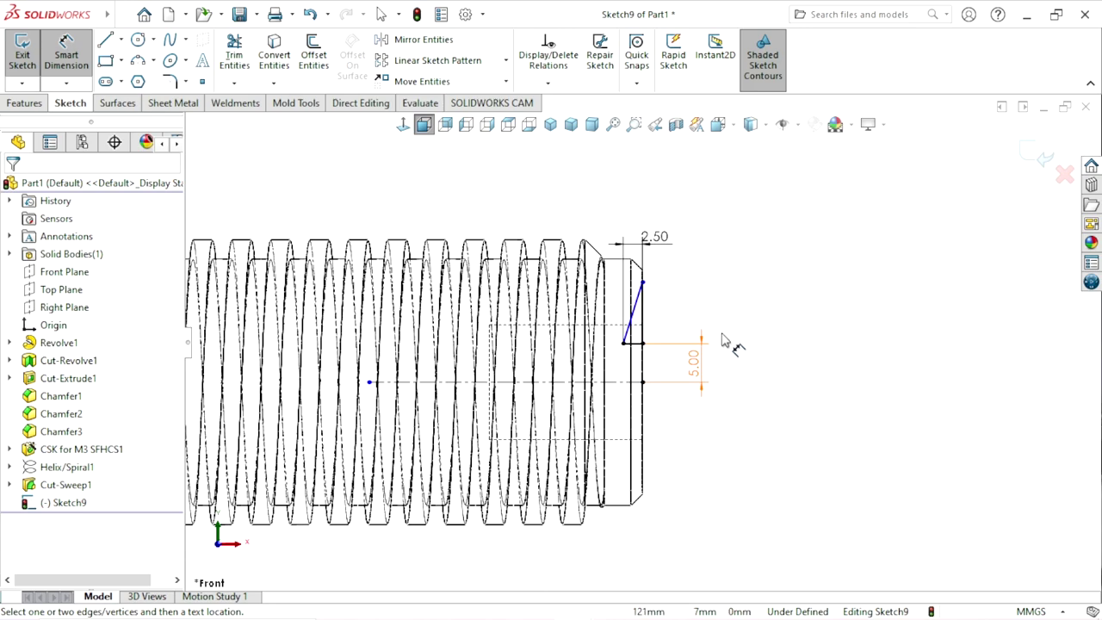
- Dimension the top corner 11 mm from the centerline and change the 2.50 width to 3.00
click(633, 382)
click(642, 282)
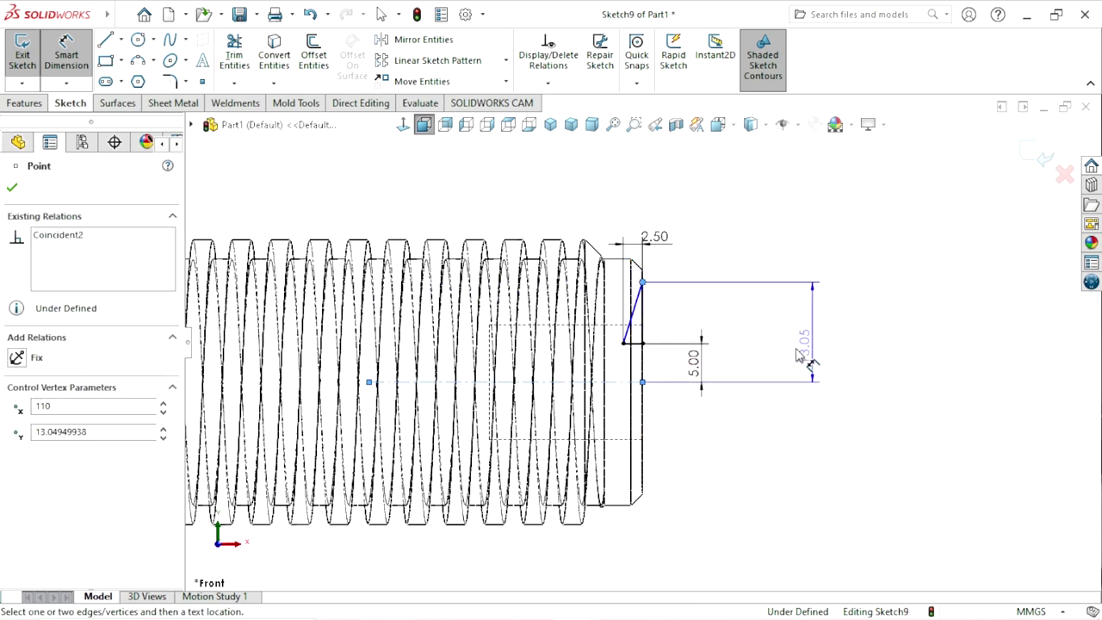
click(779, 355)
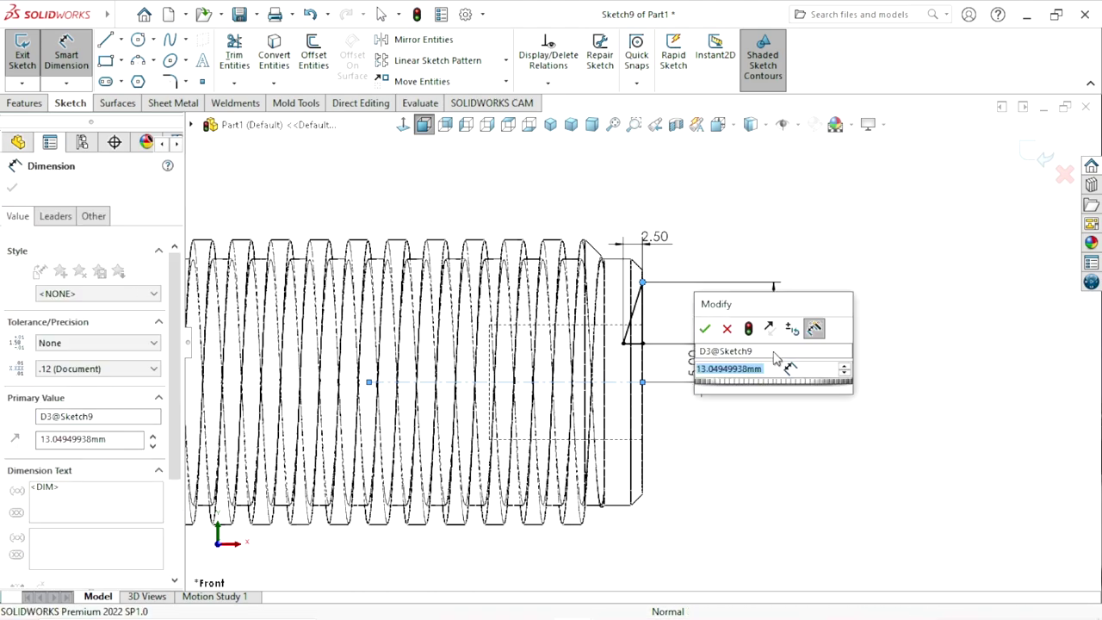
text(11)
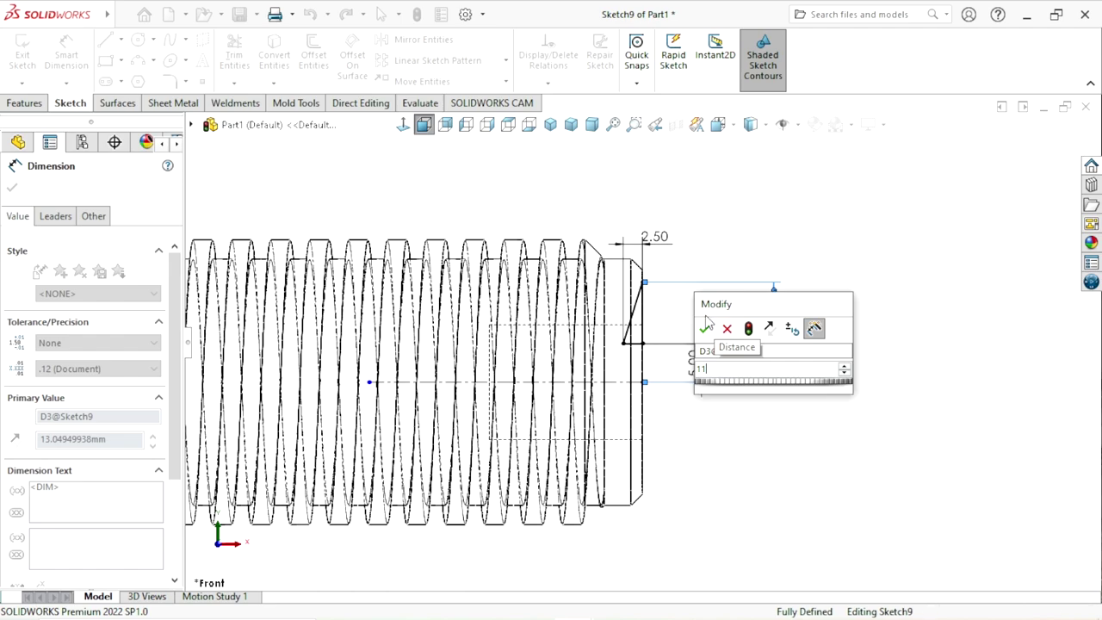
click(706, 327)
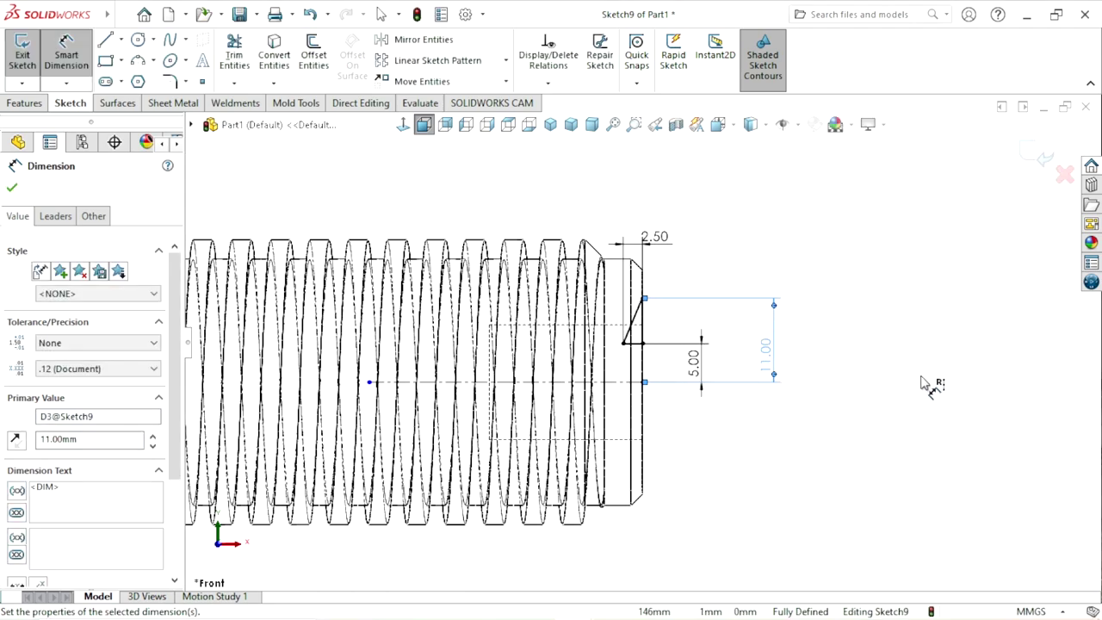
click(930, 384)
scroll(667, 357, down, 1)
scroll(678, 369, down, 1)
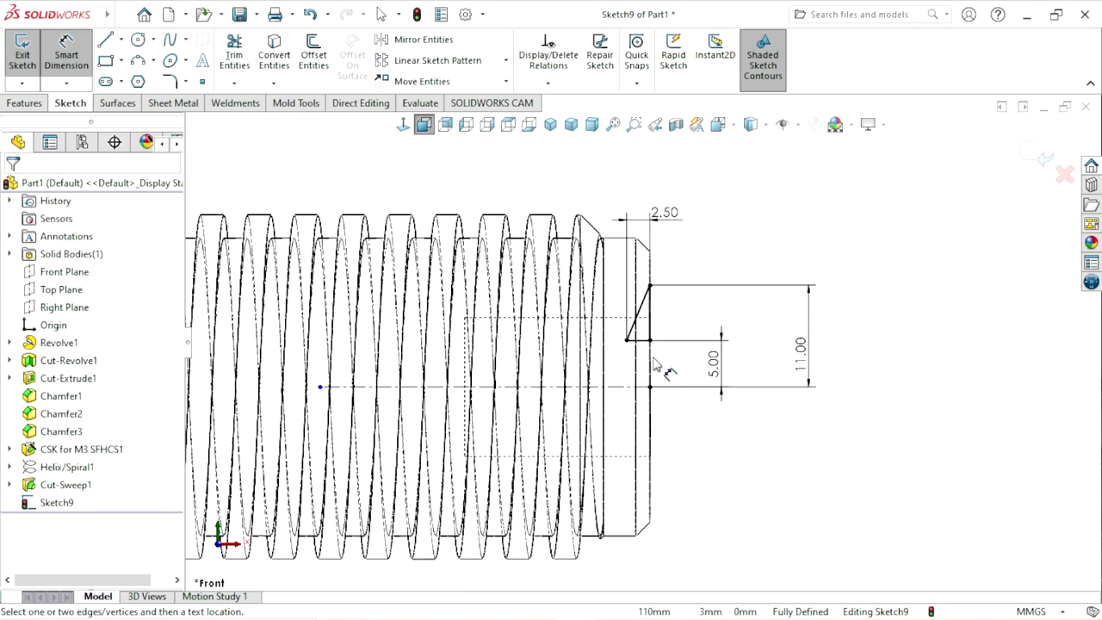
scroll(655, 366, up, 1)
scroll(660, 369, down, 1)
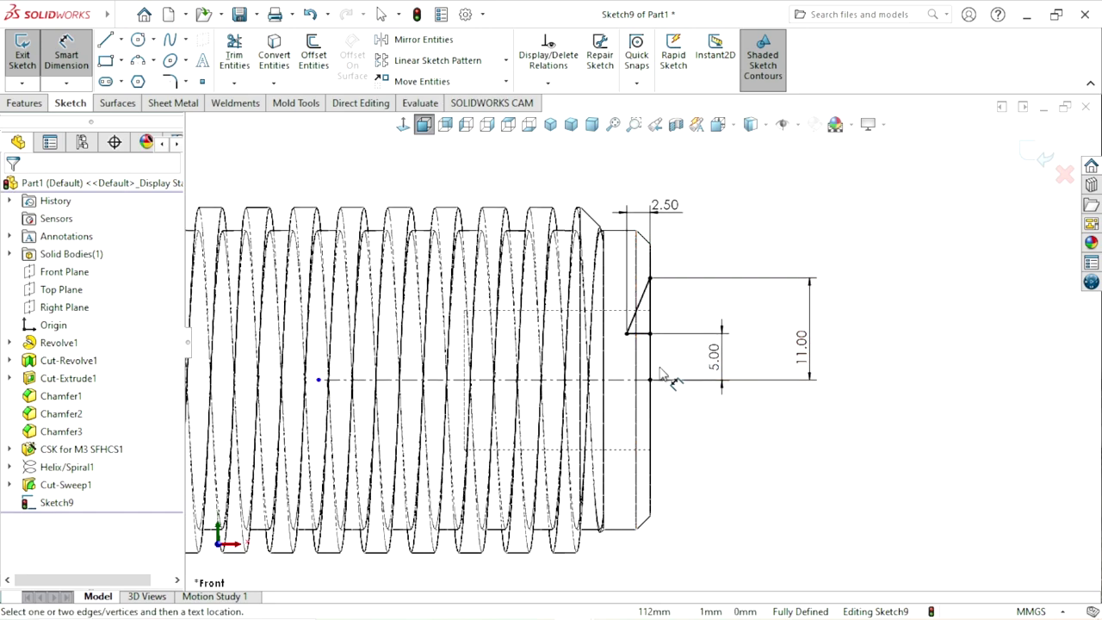
double_click(664, 211)
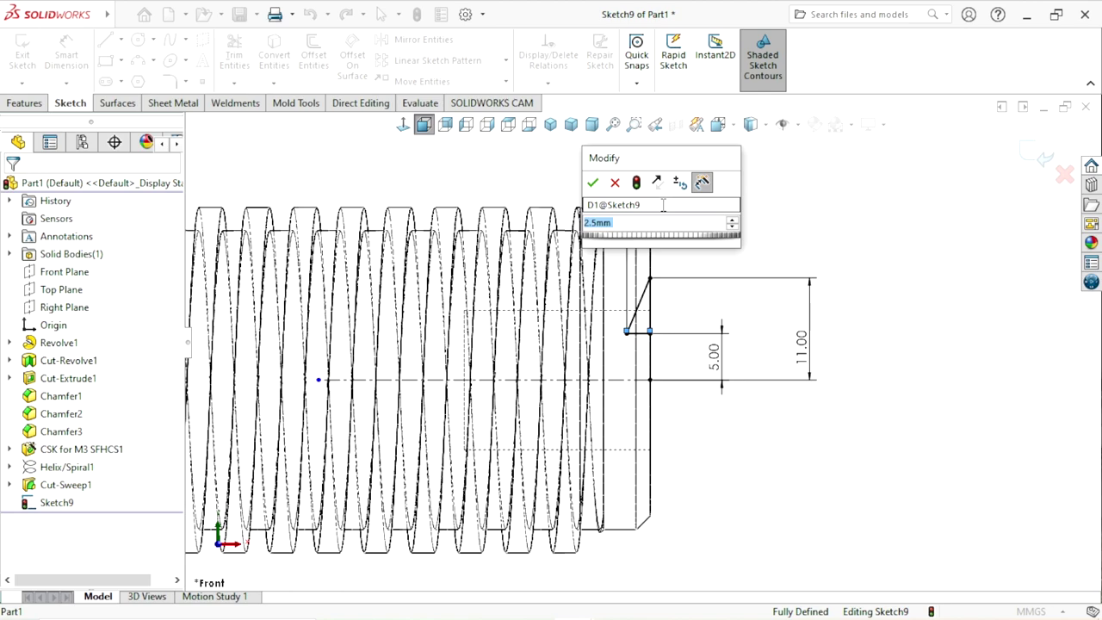
key(Return)
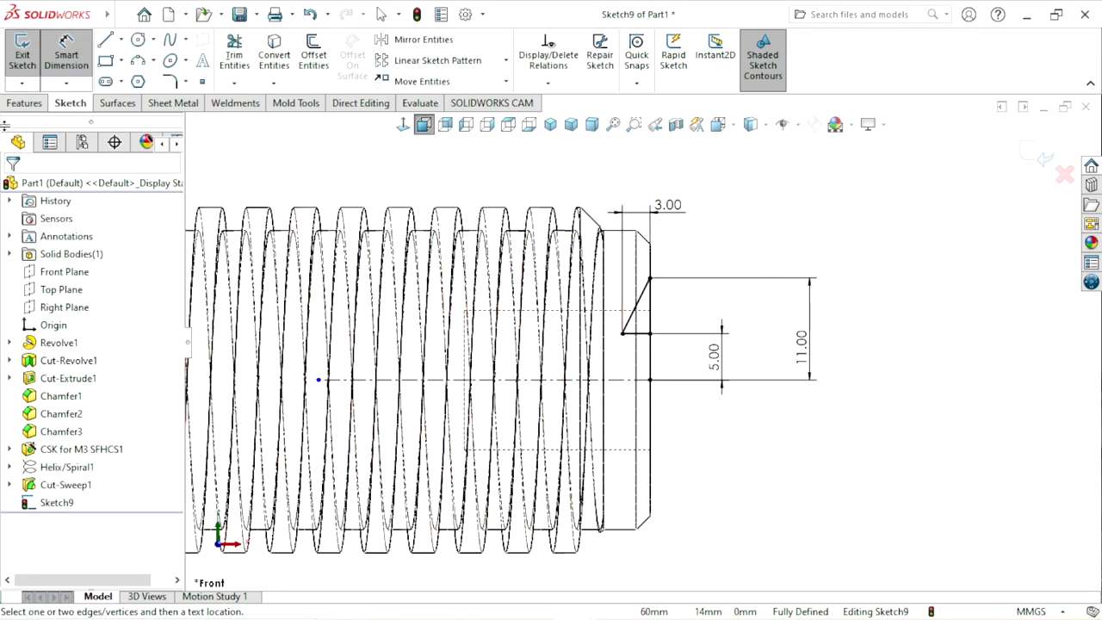
- Show the part shaded and revolve-cut the triangle 360° around the centerline as Cut-Revolve2
click(767, 128)
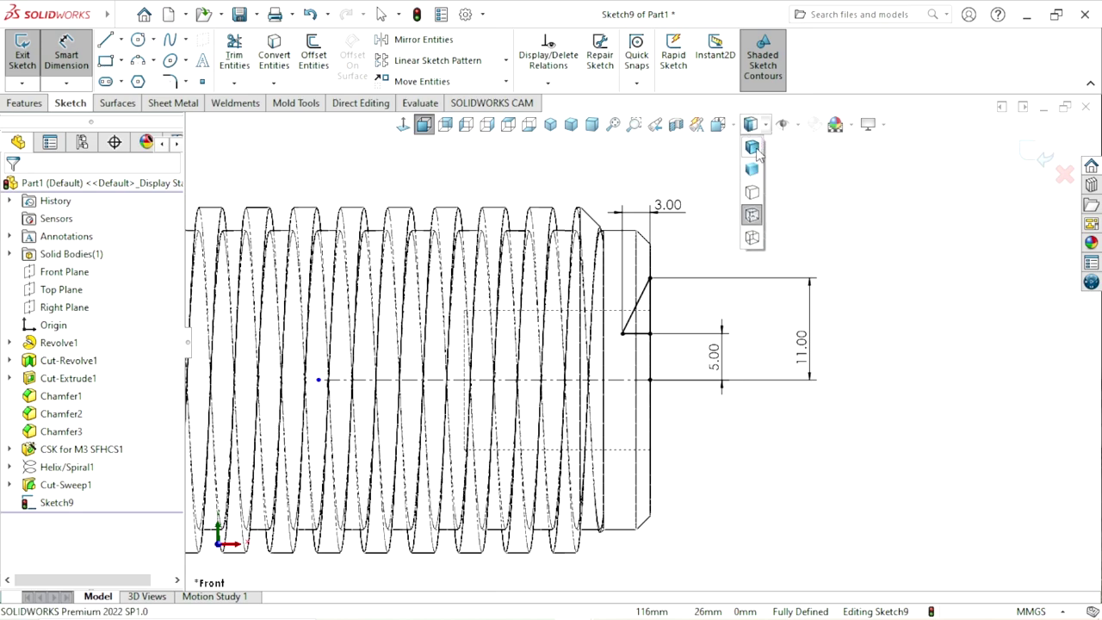
click(762, 154)
click(31, 105)
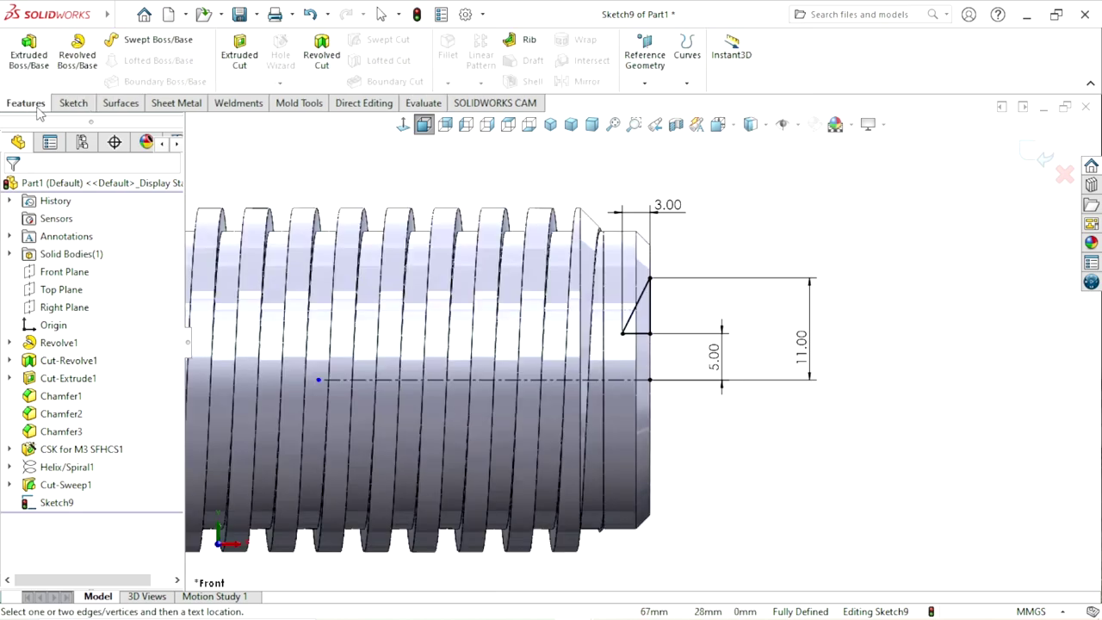
click(321, 56)
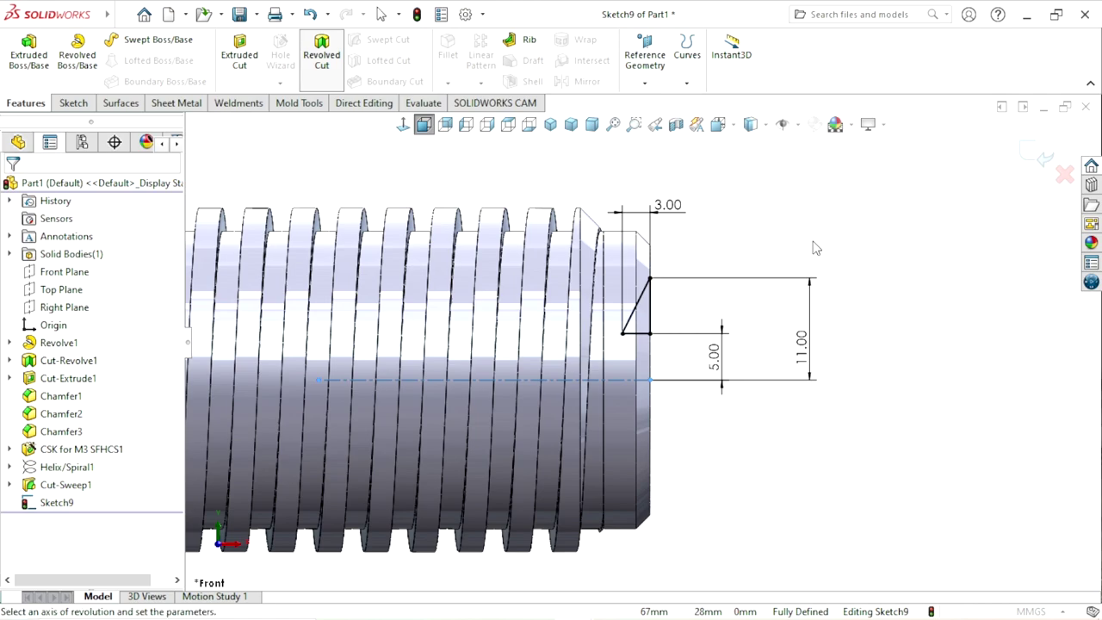
click(12, 187)
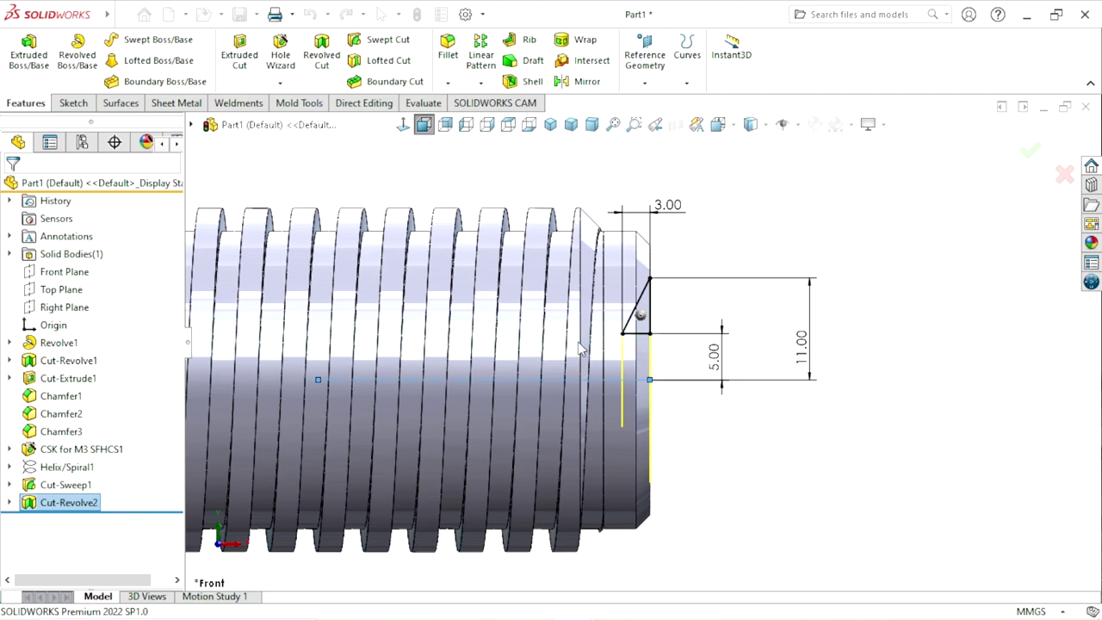
scroll(577, 342, up, 5)
mouse_move(723, 345)
middle_down()
mouse_move(643, 387)
mouse_move(727, 304)
mouse_move(729, 244)
mouse_move(741, 288)
mouse_move(712, 351)
mouse_move(741, 335)
mouse_move(716, 388)
middle_up()
scroll(652, 382, down, 3)
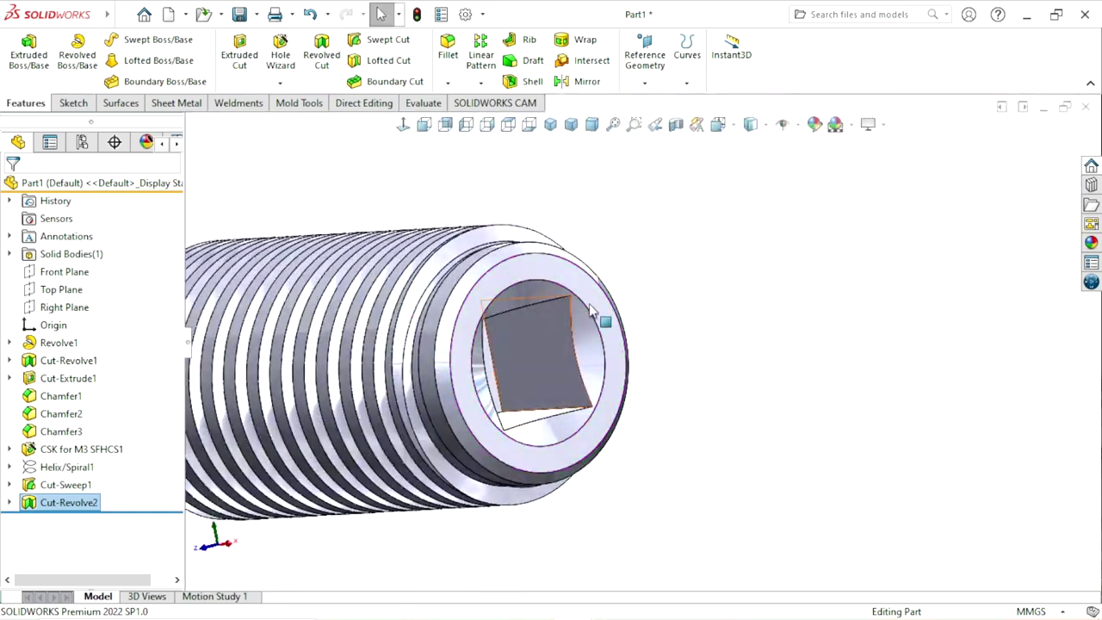
- Bring the whole screw into view and open the Appearances, Scenes, and Decals pane
scroll(716, 388, up, 3)
scroll(667, 394, up, 2)
middle_drag(571, 380, 448, 426)
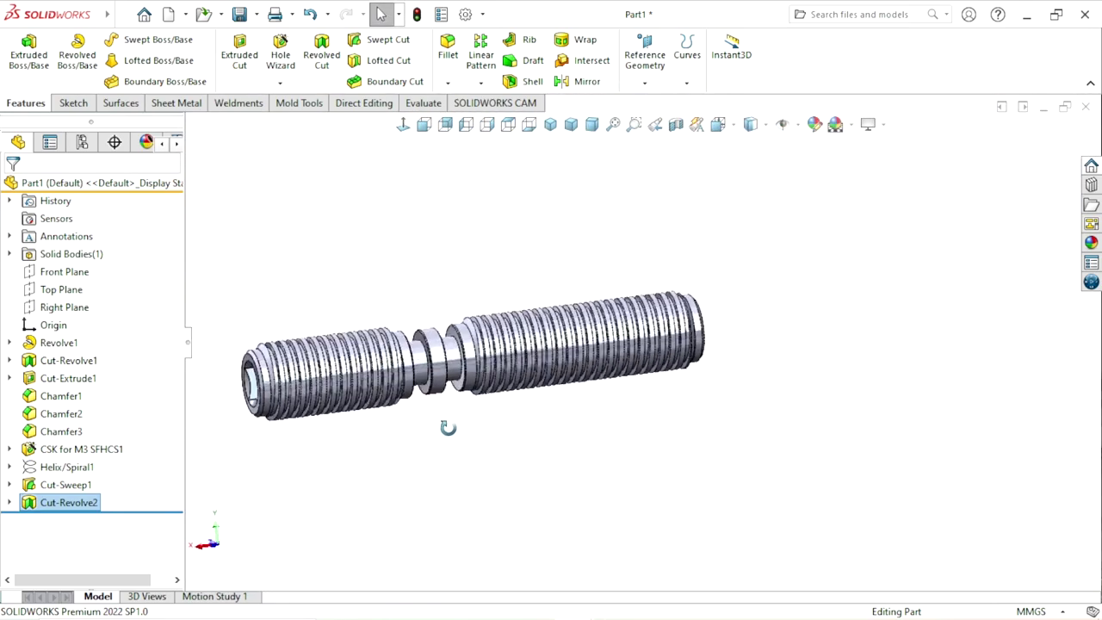
scroll(452, 431, up, 3)
scroll(455, 433, down, 4)
click(1009, 325)
click(1092, 262)
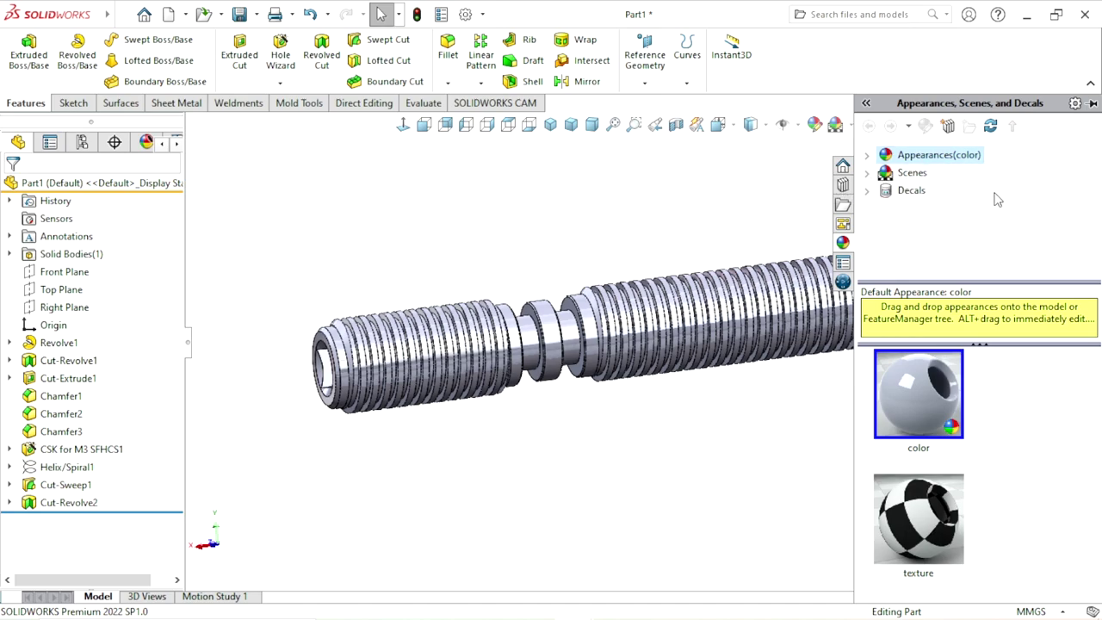
- Apply the carbon steel appearance from Appearances > Metal > Steel to the screw
click(868, 158)
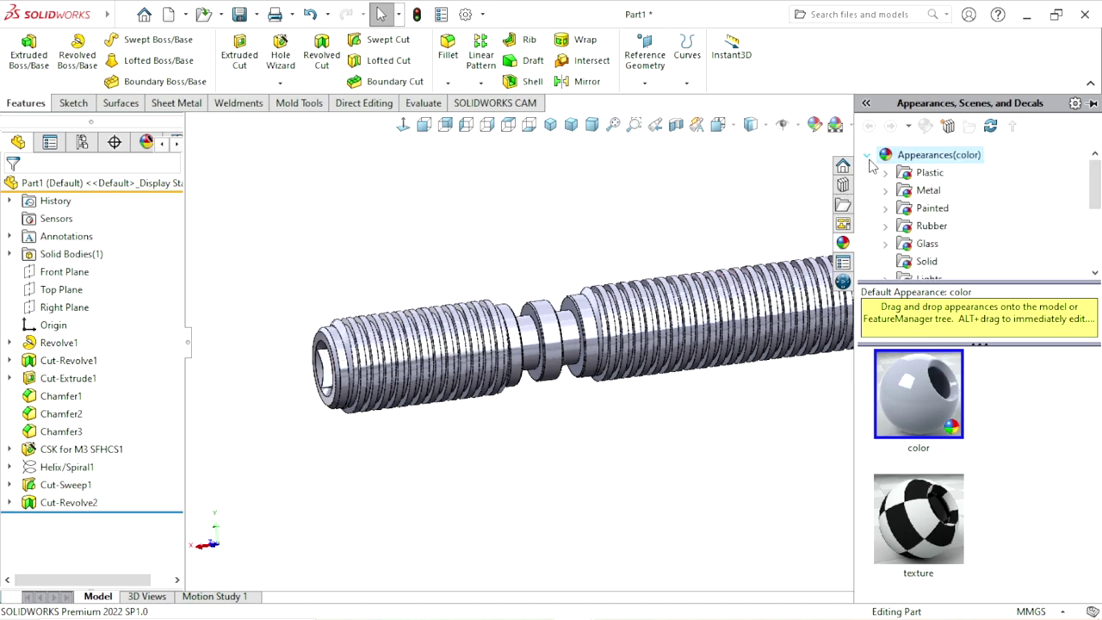
click(932, 192)
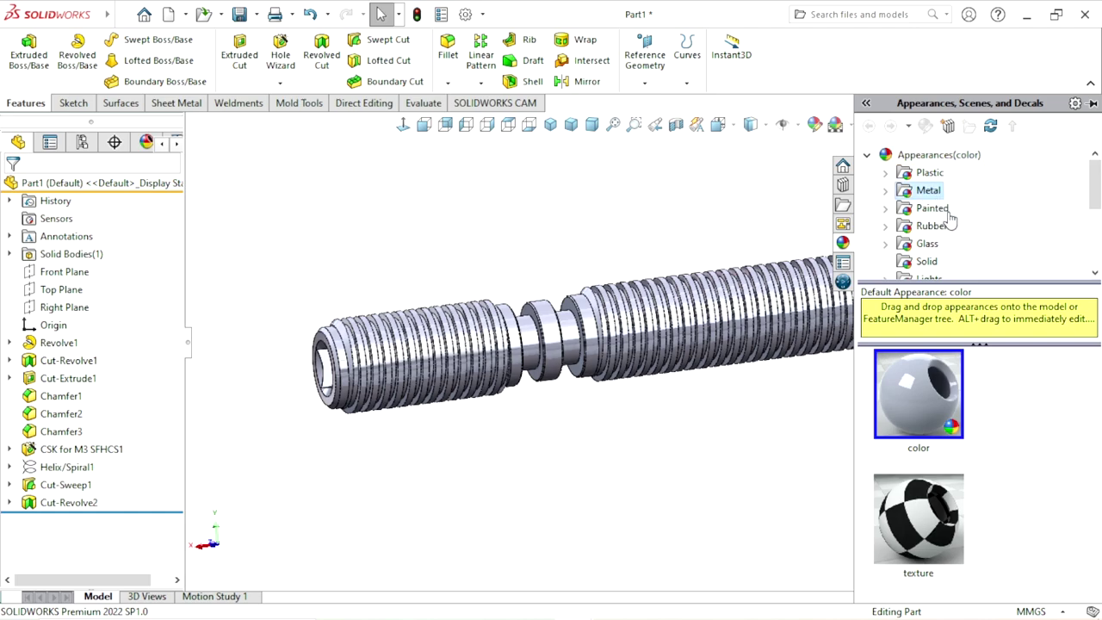
click(886, 190)
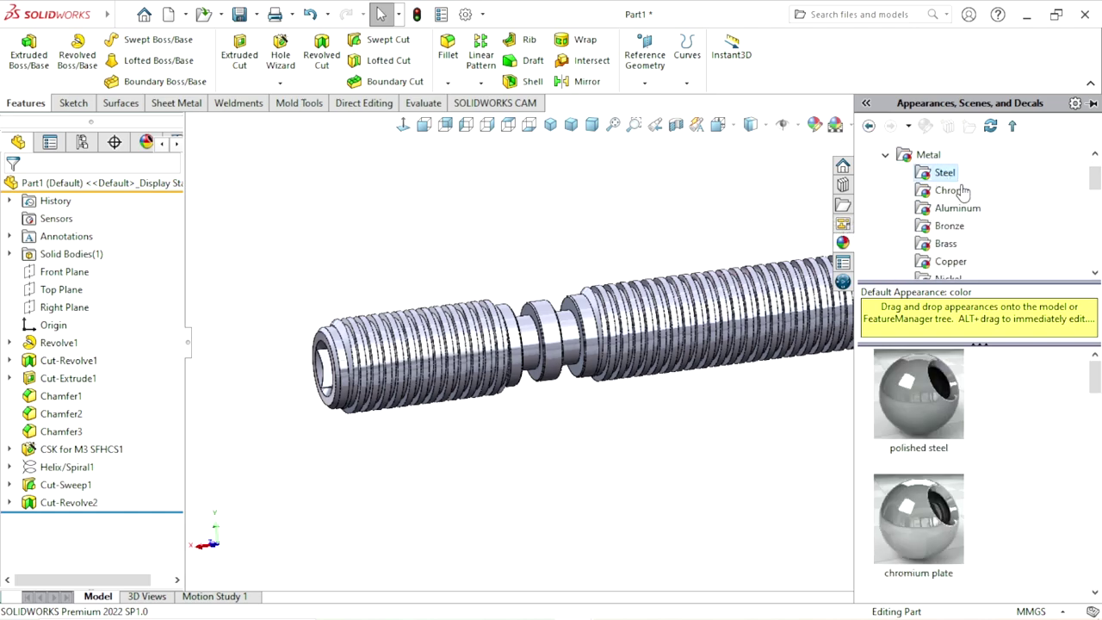
drag(1095, 377, 1096, 493)
double_click(921, 456)
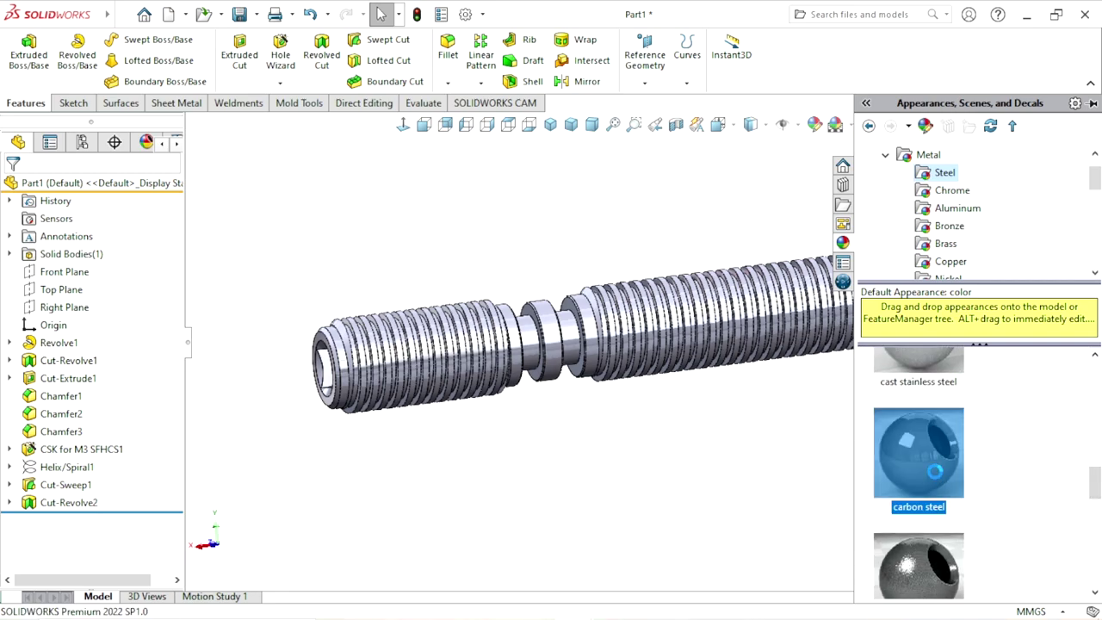
mouse_move(676, 443)
middle_down()
mouse_move(551, 425)
mouse_move(675, 507)
mouse_move(662, 400)
mouse_move(775, 431)
mouse_move(778, 414)
mouse_move(680, 443)
mouse_move(609, 325)
middle_up()
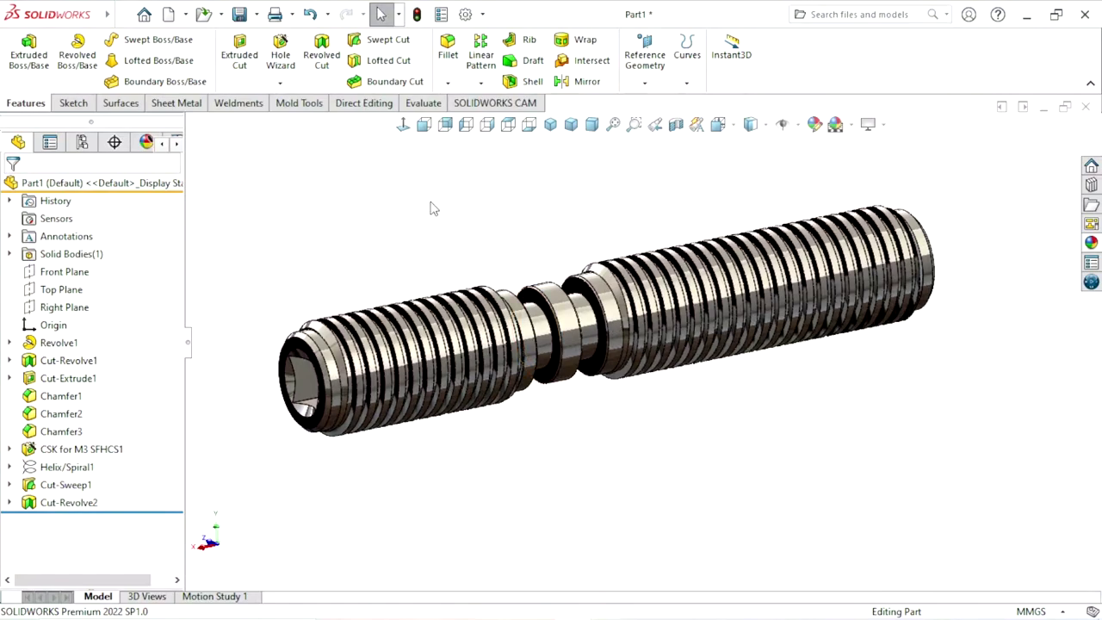
click(231, 18)
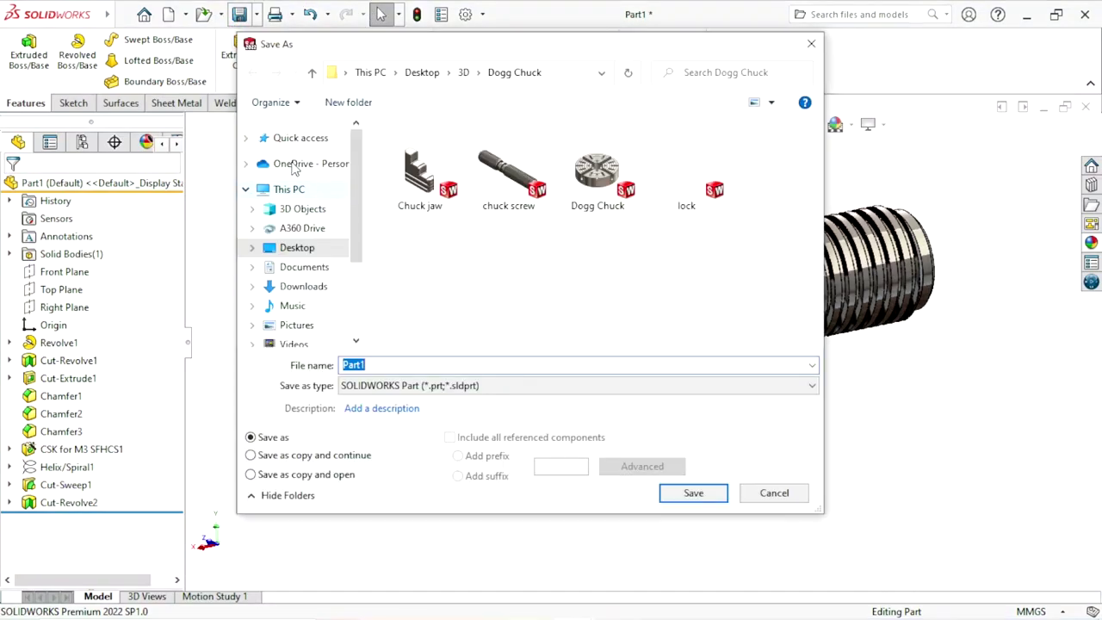
- Save the part to the Desktop as 'Jaw screw'
click(297, 168)
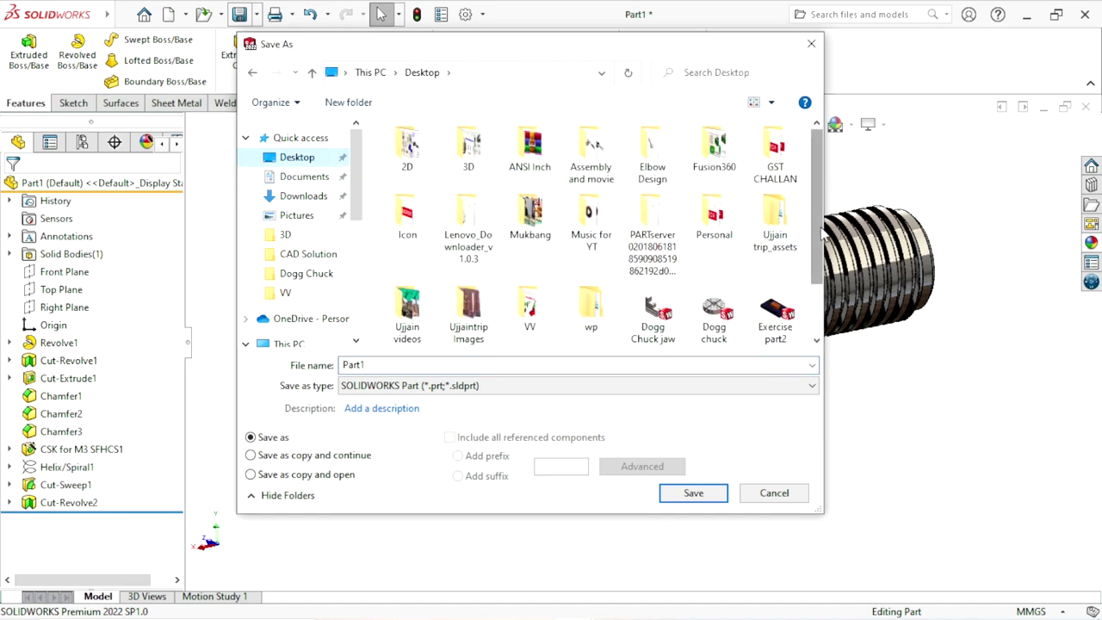
scroll(616, 315, down, 1)
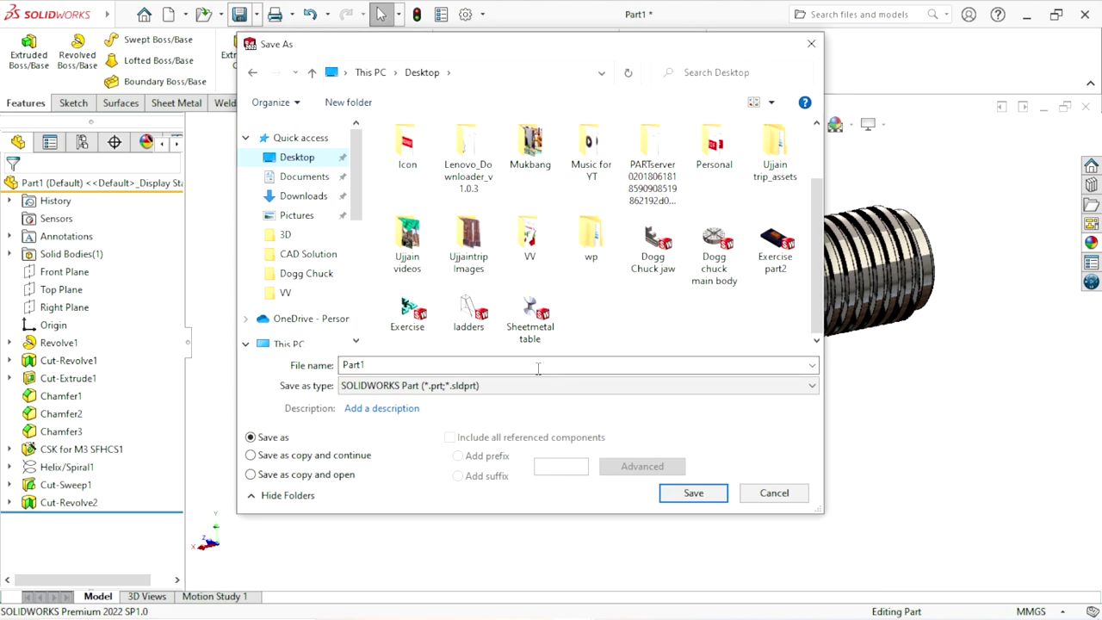
double_click(431, 365)
text(Jaw screw)
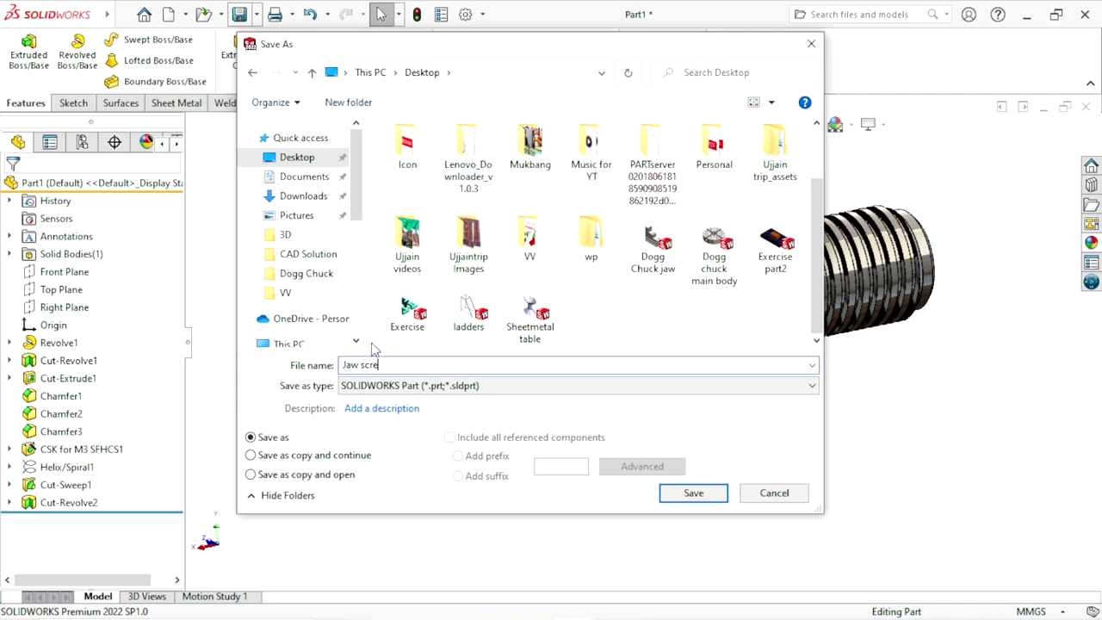
click(665, 496)
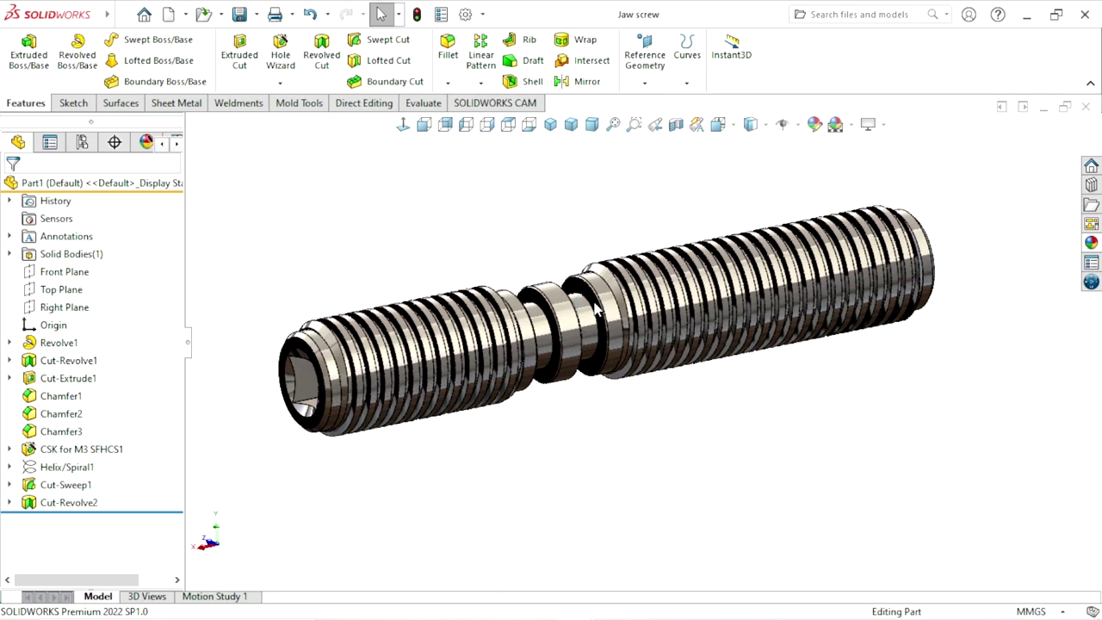
- Rotate the finished steel screw to a long side view
mouse_move(675, 472)
middle_down()
mouse_move(704, 327)
mouse_move(787, 418)
mouse_move(729, 519)
mouse_move(832, 510)
mouse_move(645, 453)
middle_up()
mouse_move(633, 354)
middle_down()
mouse_move(716, 445)
mouse_move(683, 460)
middle_up()
scroll(799, 451, down, 3)
scroll(835, 467, up, 5)
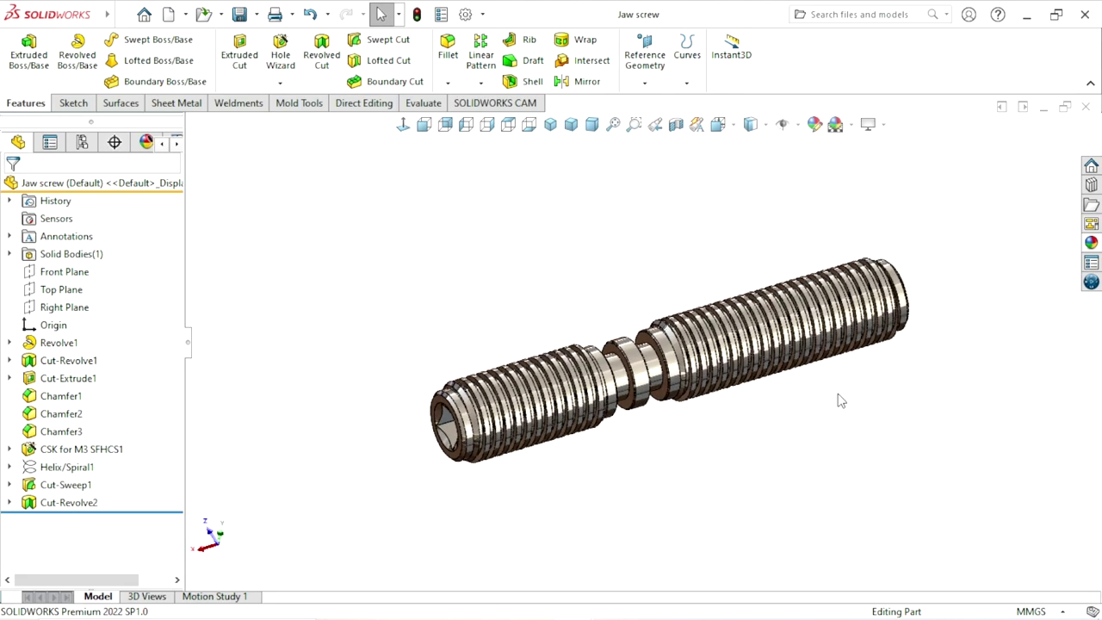